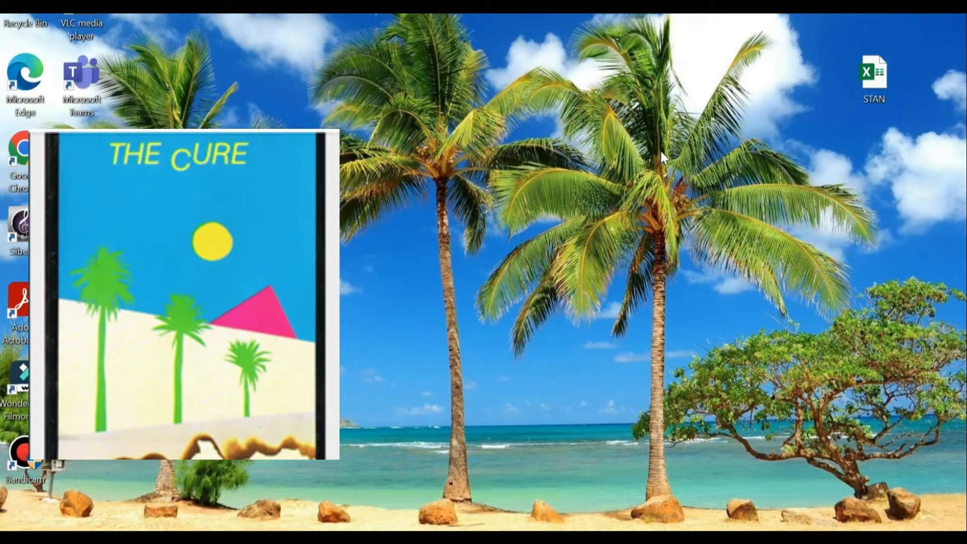
{"action": "key", "text": "XF86AudioRaiseVolume"}
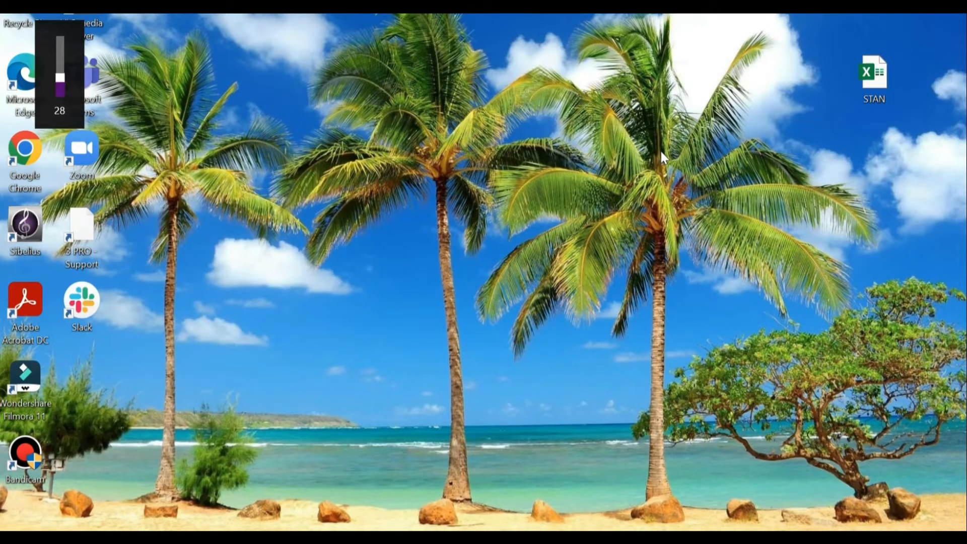
{"action": "key", "text": "XF86AudioMute"}
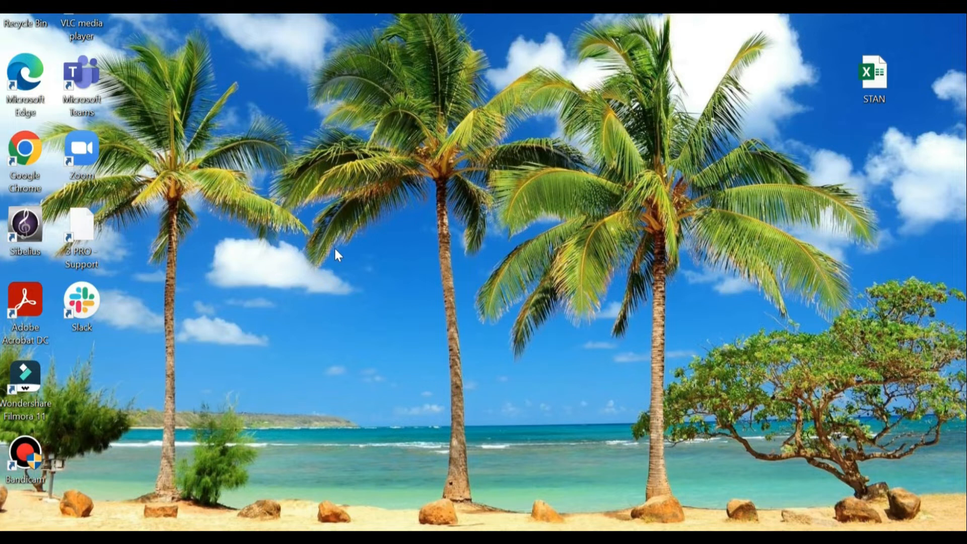
Launch Sibelius from the desktop and maximize its Quick Start window.
{"action": "double_click", "coordinate": [31, 227]}
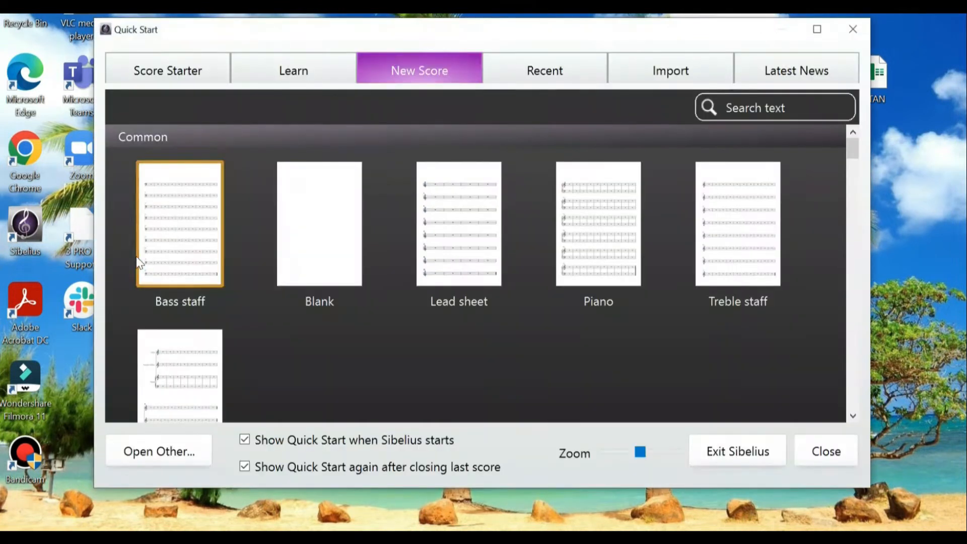
{"action": "left_click", "coordinate": [327, 302]}
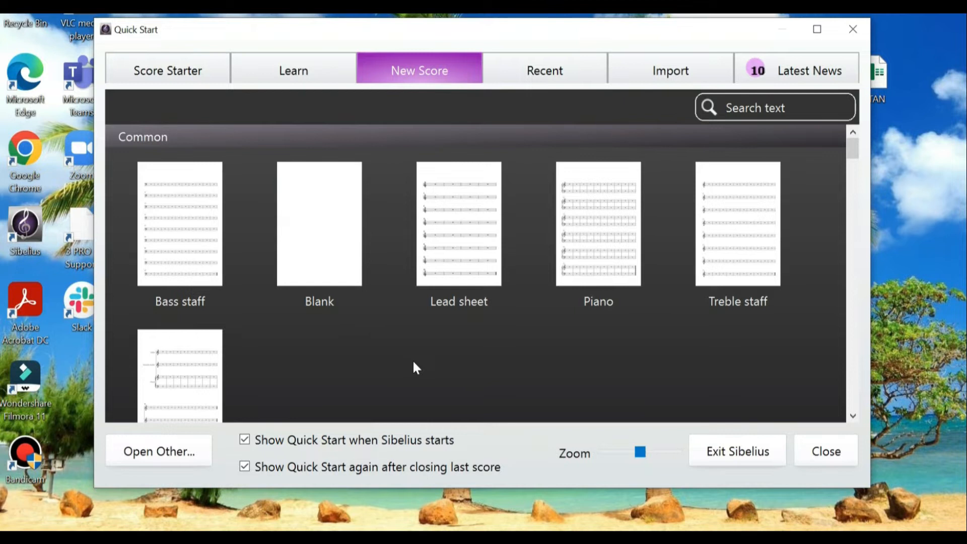
{"action": "left_click", "coordinate": [809, 30]}
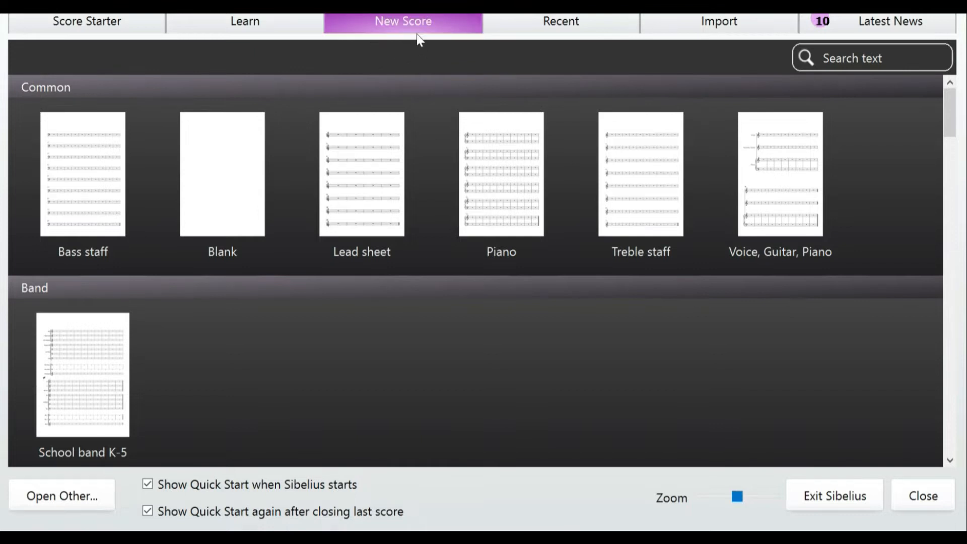
Look through the recently opened scores, including the ones from this month.
{"action": "left_click", "coordinate": [529, 17]}
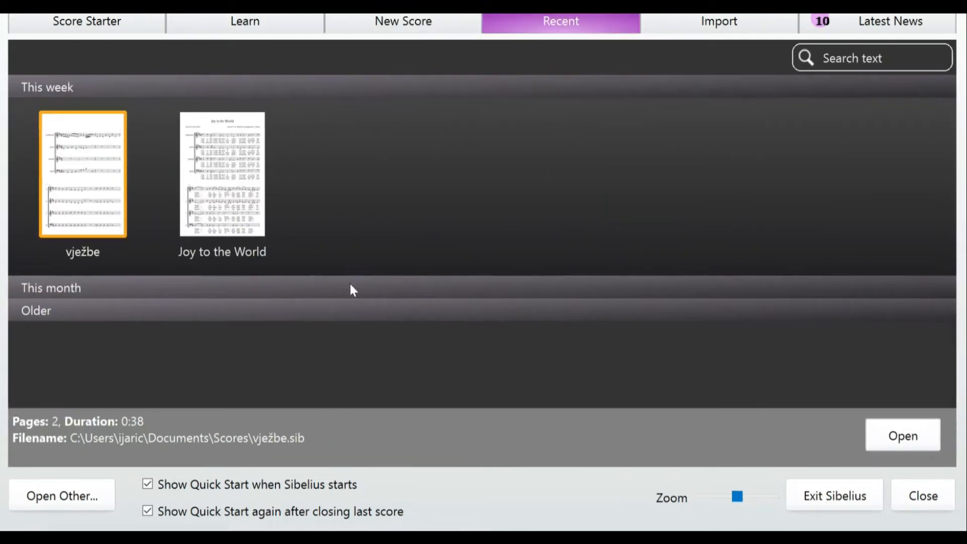
{"action": "left_click", "coordinate": [350, 285]}
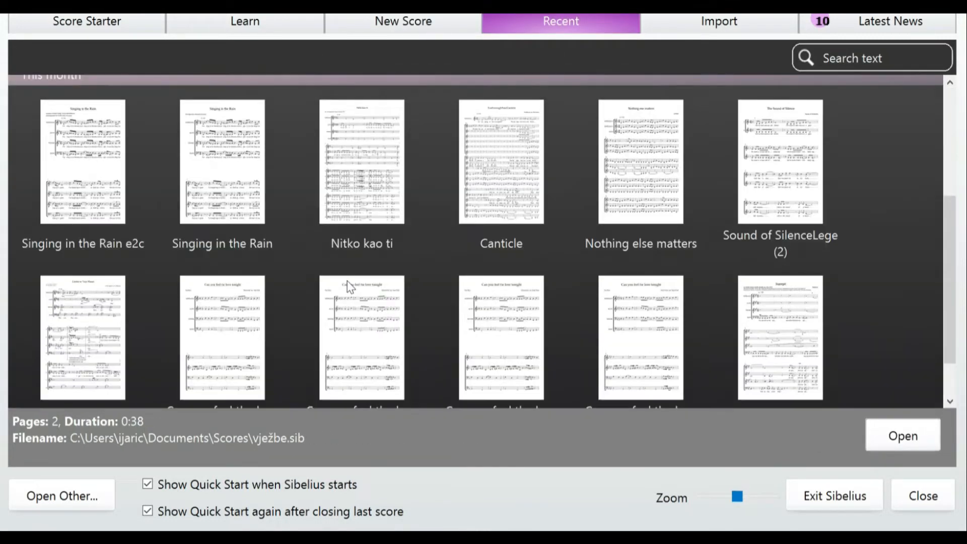
{"action": "scroll", "coordinate": [347, 282], "scroll_direction": "up", "scroll_amount": 4}
{"action": "scroll", "coordinate": [348, 282], "scroll_direction": "down", "scroll_amount": 5}
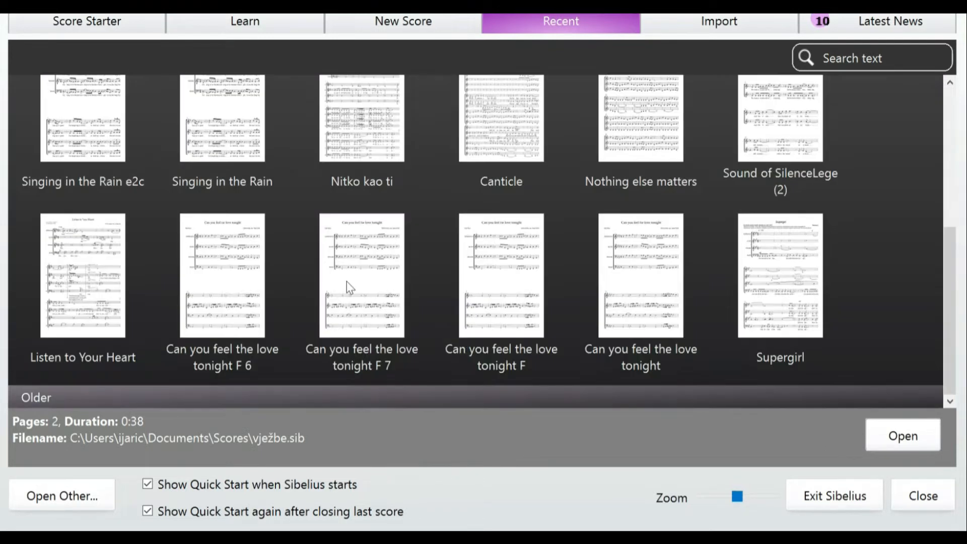
Browse the new-score templates across all categories, from Common to Solo Instruments.
{"action": "left_click", "coordinate": [415, 20]}
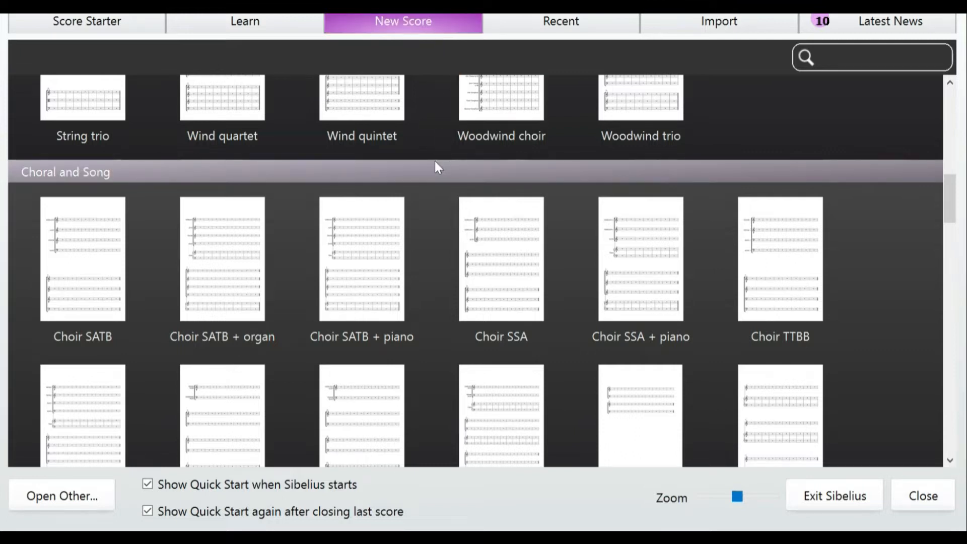
{"action": "scroll", "coordinate": [435, 166], "scroll_direction": "up", "scroll_amount": 10}
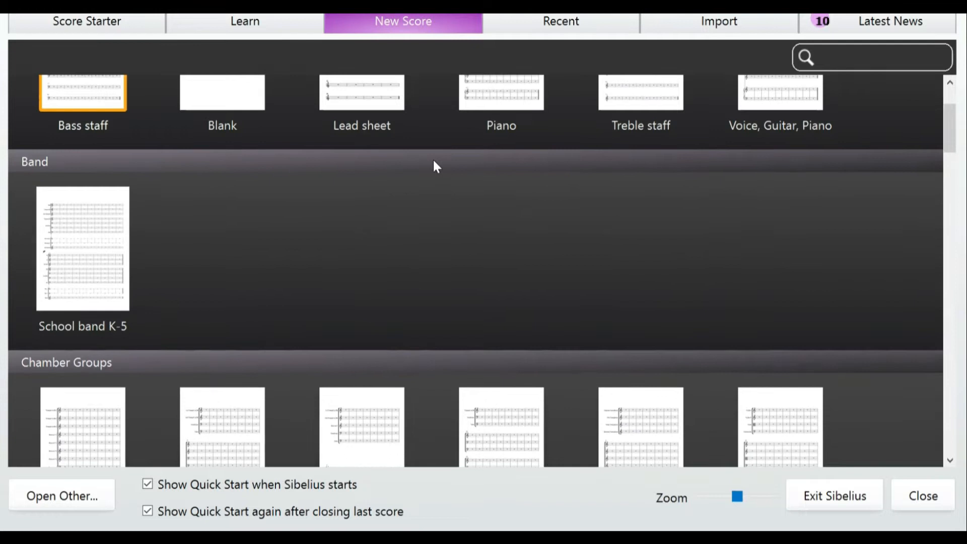
{"action": "scroll", "coordinate": [434, 162], "scroll_direction": "up", "scroll_amount": 3}
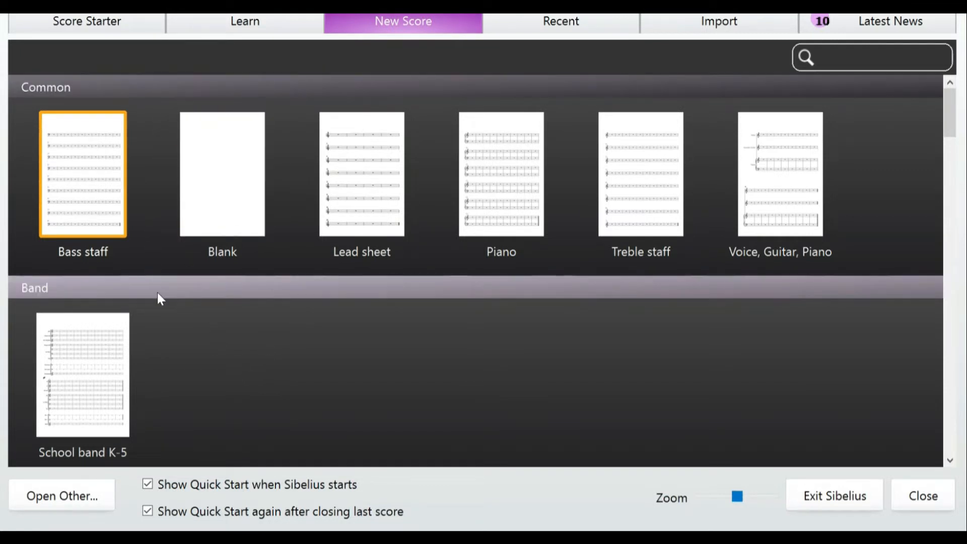
{"action": "scroll", "coordinate": [210, 302], "scroll_direction": "down", "scroll_amount": 3}
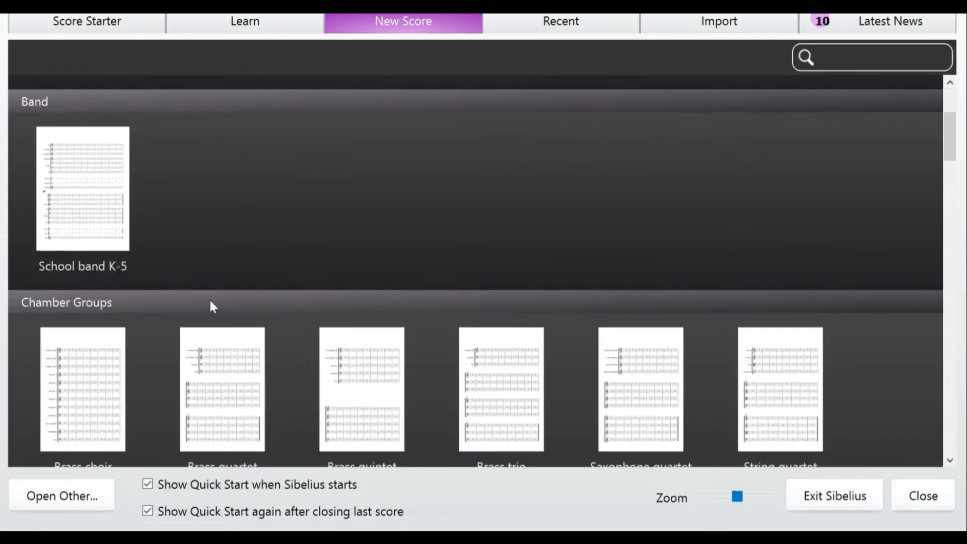
{"action": "scroll", "coordinate": [210, 302], "scroll_direction": "down", "scroll_amount": 2}
{"action": "scroll", "coordinate": [151, 289], "scroll_direction": "down", "scroll_amount": 5}
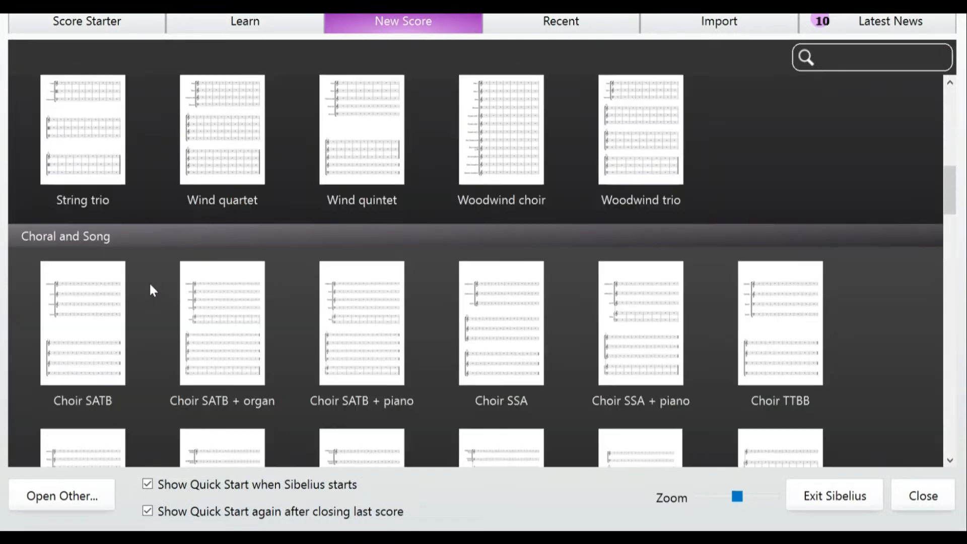
{"action": "scroll", "coordinate": [150, 286], "scroll_direction": "down", "scroll_amount": 1}
{"action": "scroll", "coordinate": [150, 285], "scroll_direction": "down", "scroll_amount": 1}
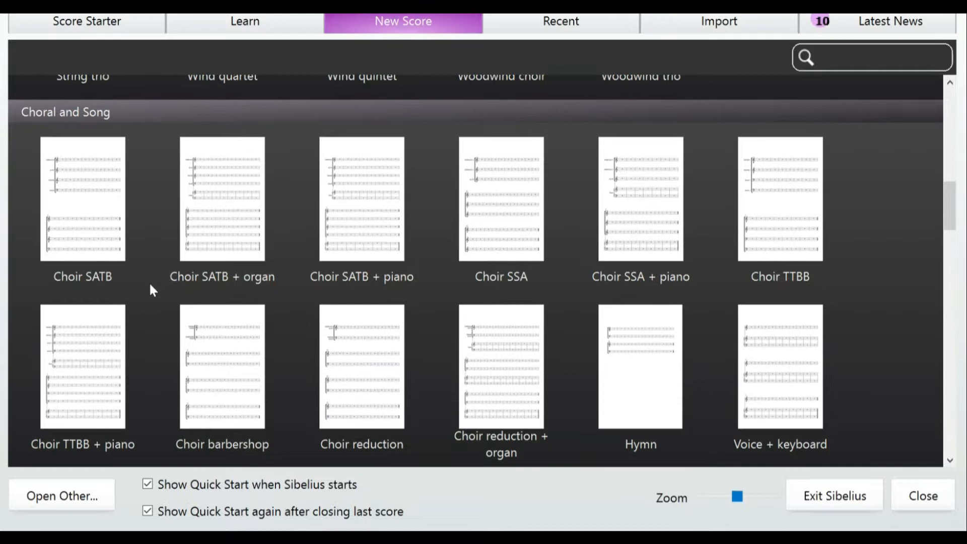
{"action": "scroll", "coordinate": [150, 288], "scroll_direction": "down", "scroll_amount": 3}
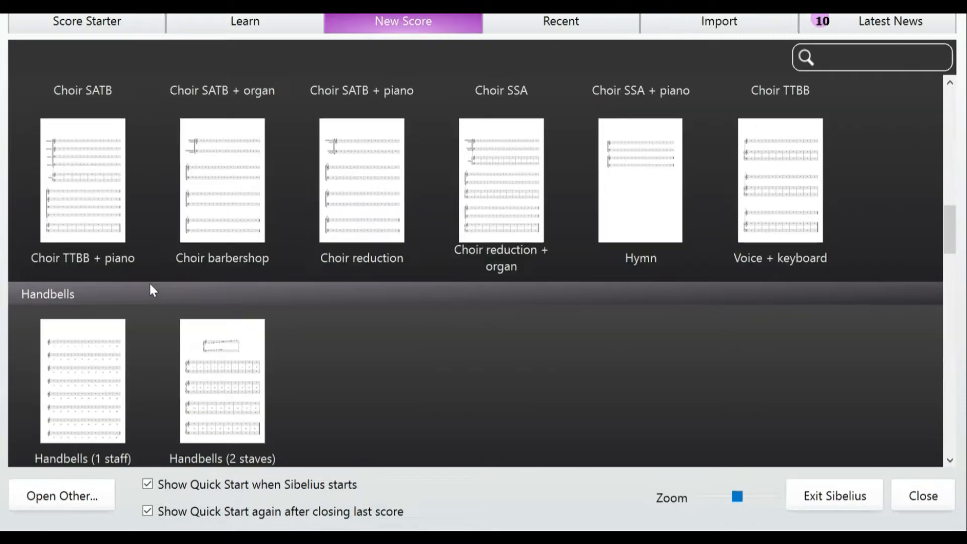
{"action": "scroll", "coordinate": [79, 293], "scroll_direction": "down", "scroll_amount": 4}
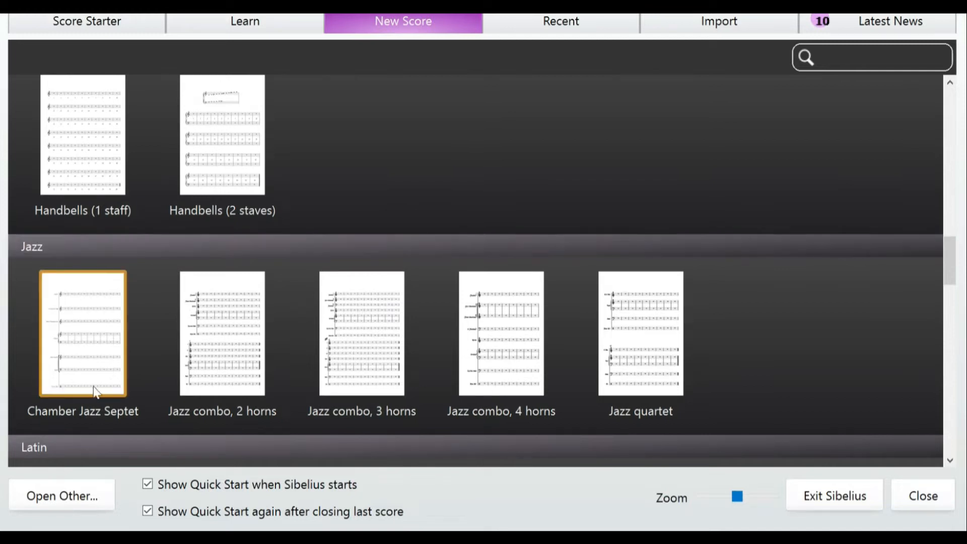
{"action": "scroll", "coordinate": [472, 248], "scroll_direction": "up", "scroll_amount": 1}
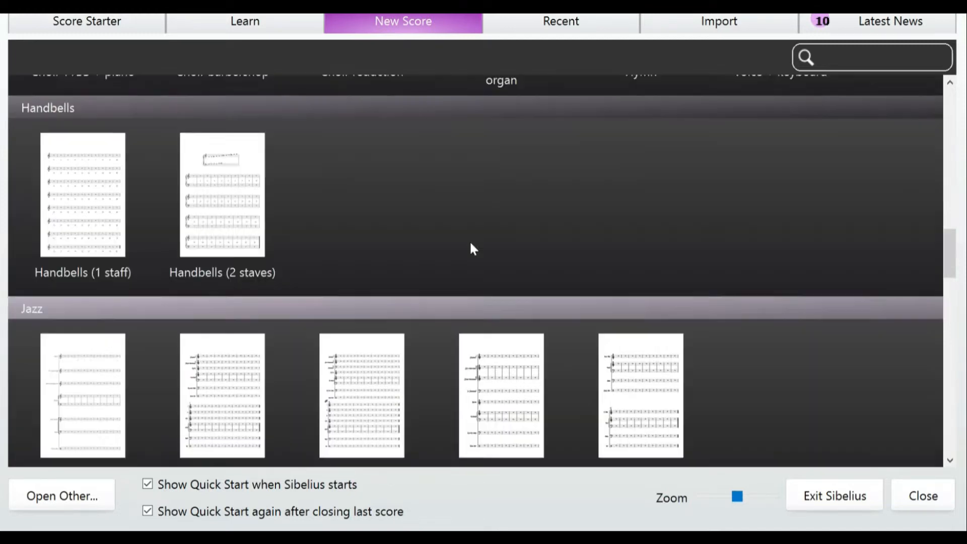
{"action": "scroll", "coordinate": [470, 244], "scroll_direction": "up", "scroll_amount": 5}
{"action": "scroll", "coordinate": [470, 244], "scroll_direction": "down", "scroll_amount": 5}
{"action": "scroll", "coordinate": [471, 244], "scroll_direction": "down", "scroll_amount": 10}
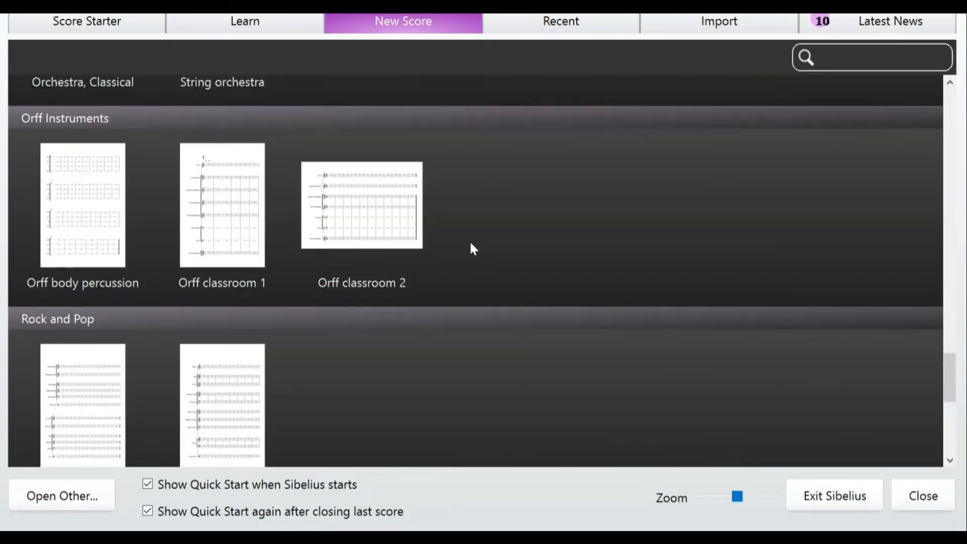
{"action": "scroll", "coordinate": [472, 247], "scroll_direction": "down", "scroll_amount": 6}
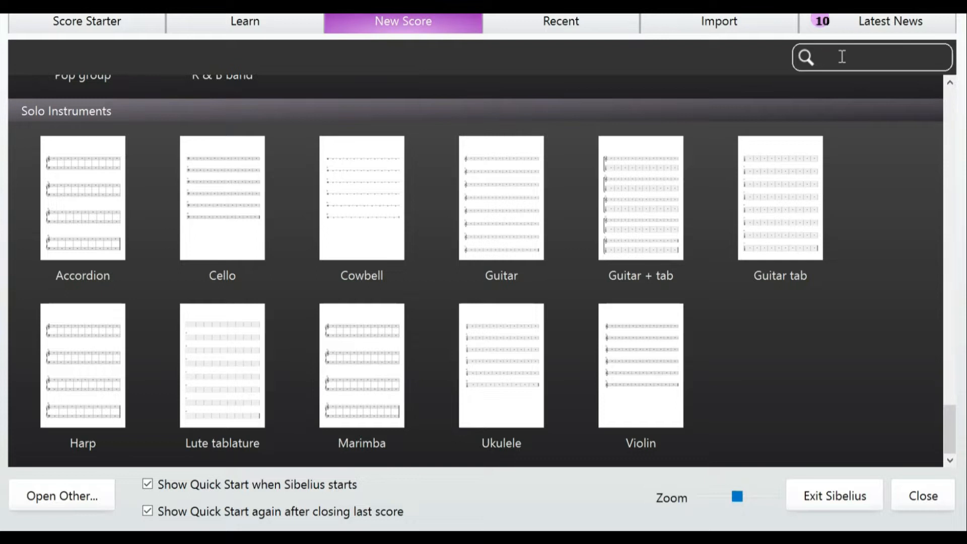
Search the new-score templates for "choral" and for "choir", and clear the search.
{"action": "type", "text": "c"}
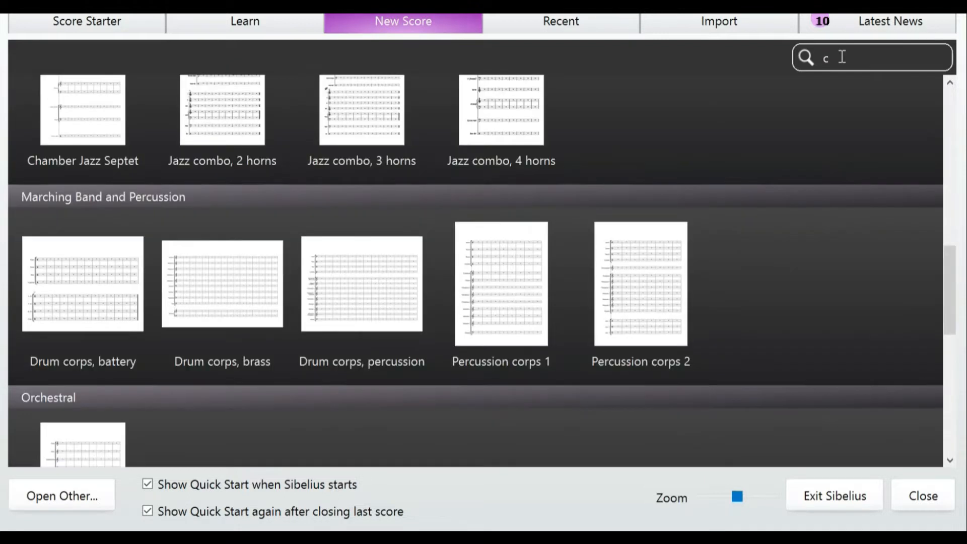
{"action": "type", "text": "horal"}
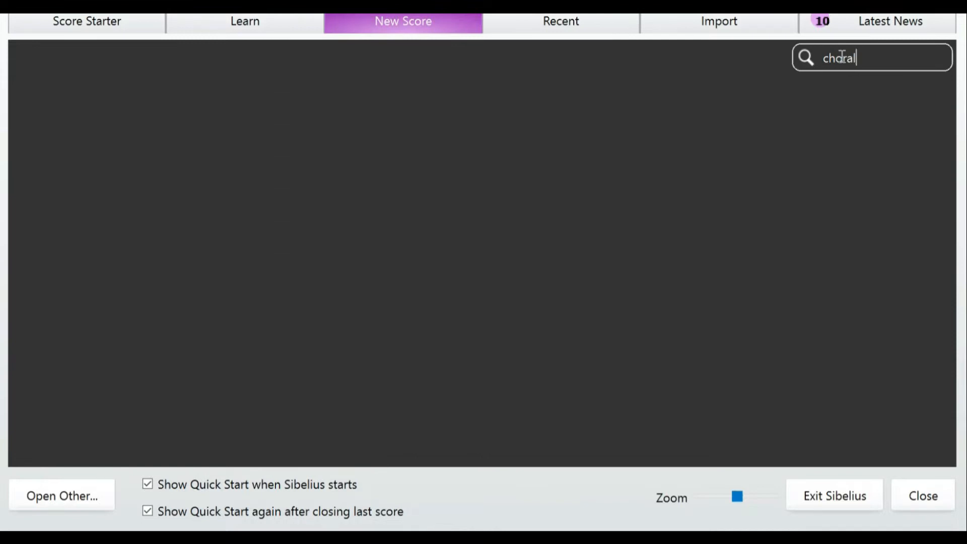
{"action": "key", "text": "BackSpace"}
{"action": "key", "text": "BackSpace"}
{"action": "key", "text": "BackSpace"}
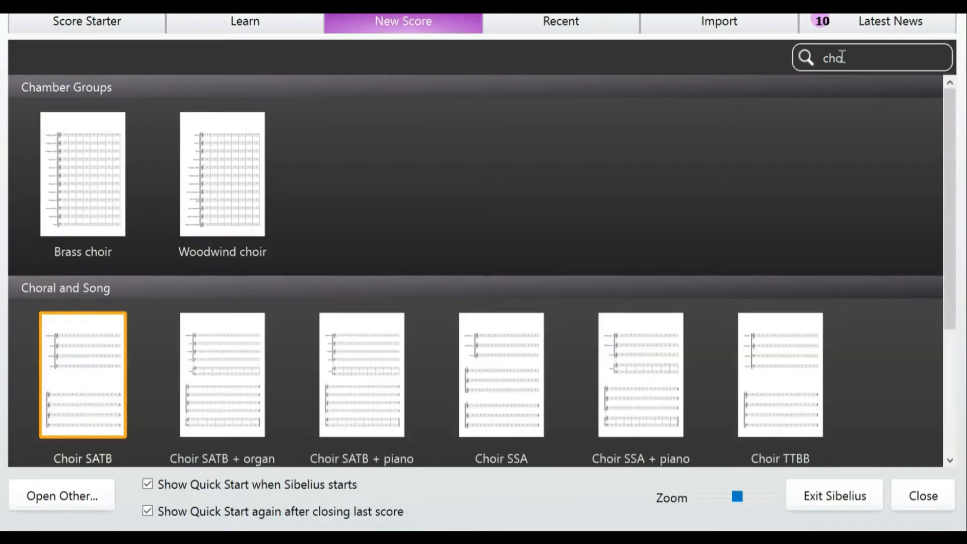
{"action": "type", "text": "ir"}
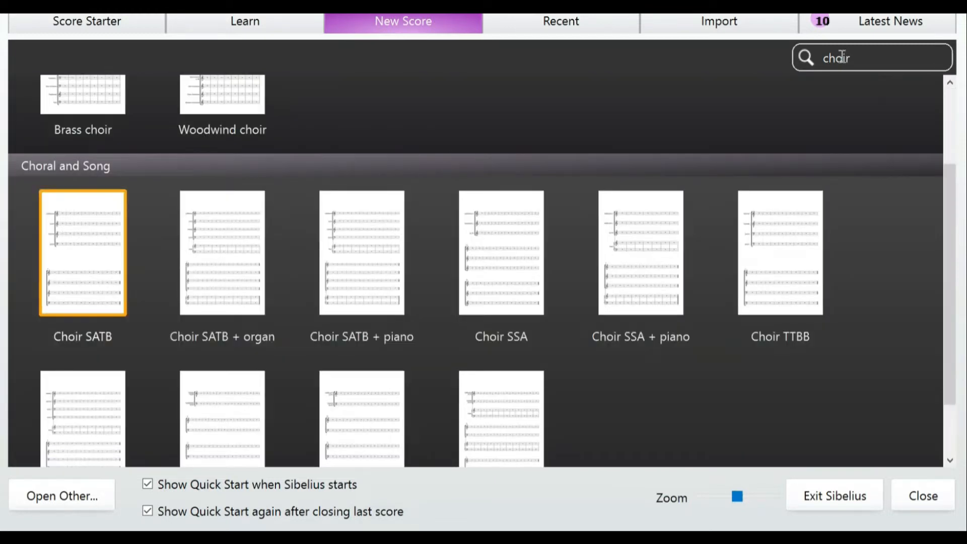
{"action": "key", "text": "BackSpace"}
{"action": "key", "text": "BackSpace"}
{"action": "key", "text": "BackSpace"}
{"action": "key", "text": "BackSpace"}
{"action": "key", "text": "BackSpace"}
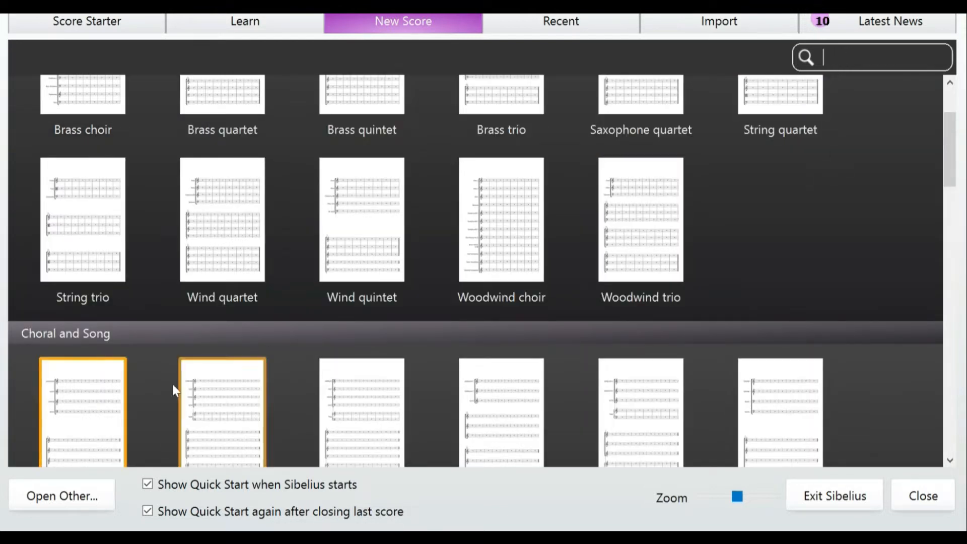
Expand the Choral and Song category and choose the Choir SATB template for the new score.
{"action": "scroll", "coordinate": [182, 352], "scroll_direction": "up", "scroll_amount": 9}
{"action": "scroll", "coordinate": [183, 341], "scroll_direction": "down", "scroll_amount": 1}
{"action": "scroll", "coordinate": [182, 336], "scroll_direction": "up", "scroll_amount": 2}
{"action": "scroll", "coordinate": [181, 336], "scroll_direction": "down", "scroll_amount": 9}
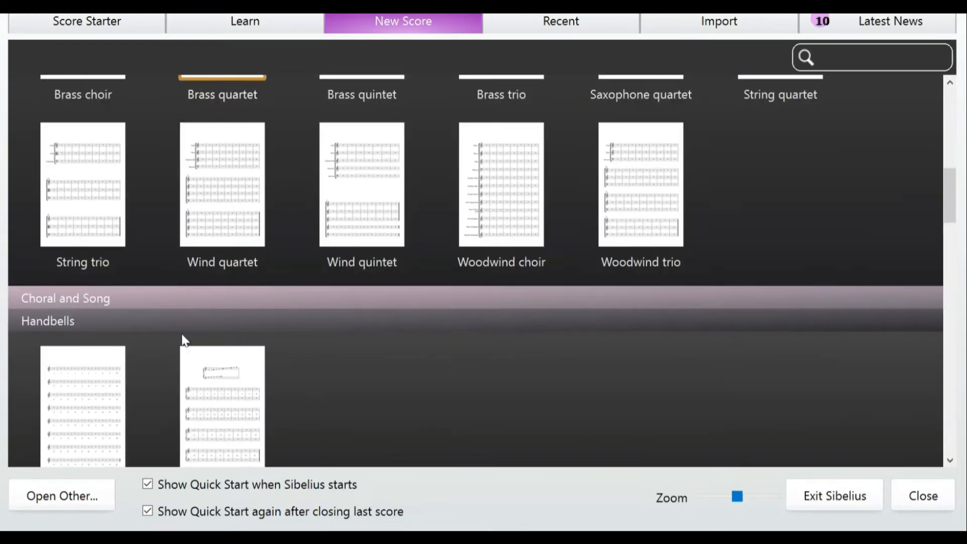
{"action": "left_click", "coordinate": [165, 297]}
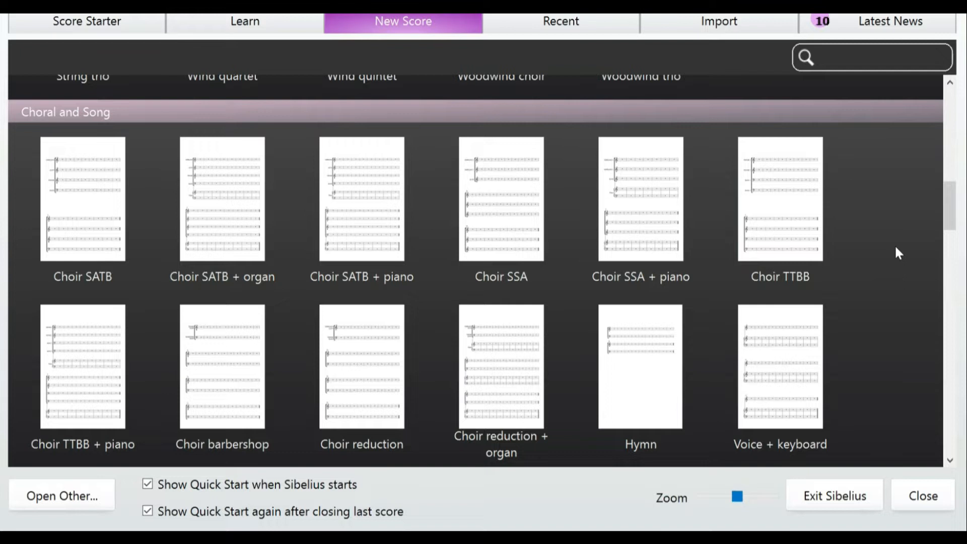
{"action": "left_click", "coordinate": [464, 234]}
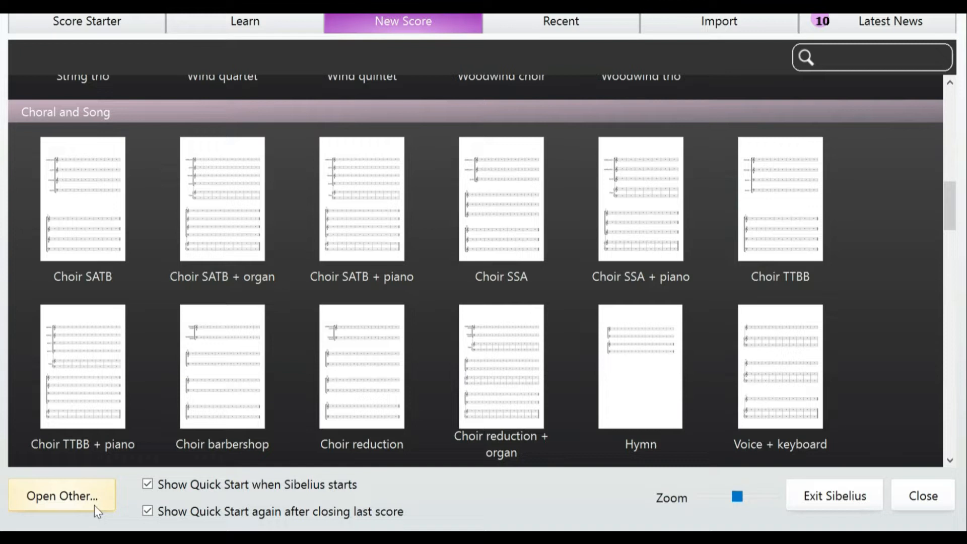
{"action": "left_click", "coordinate": [107, 204]}
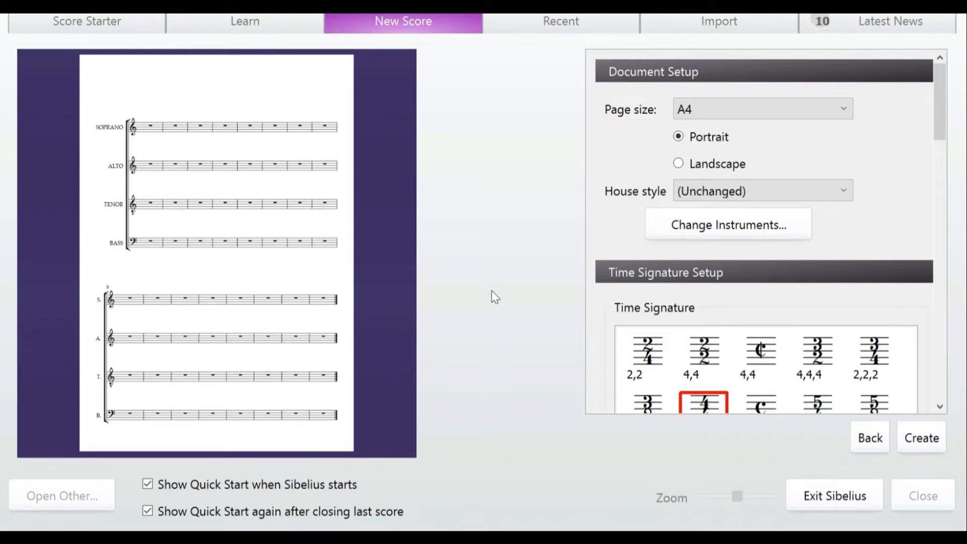
Review the document, time signature and tempo setup options of the new score and check its page size.
{"action": "scroll", "coordinate": [610, 241], "scroll_direction": "down", "scroll_amount": 10}
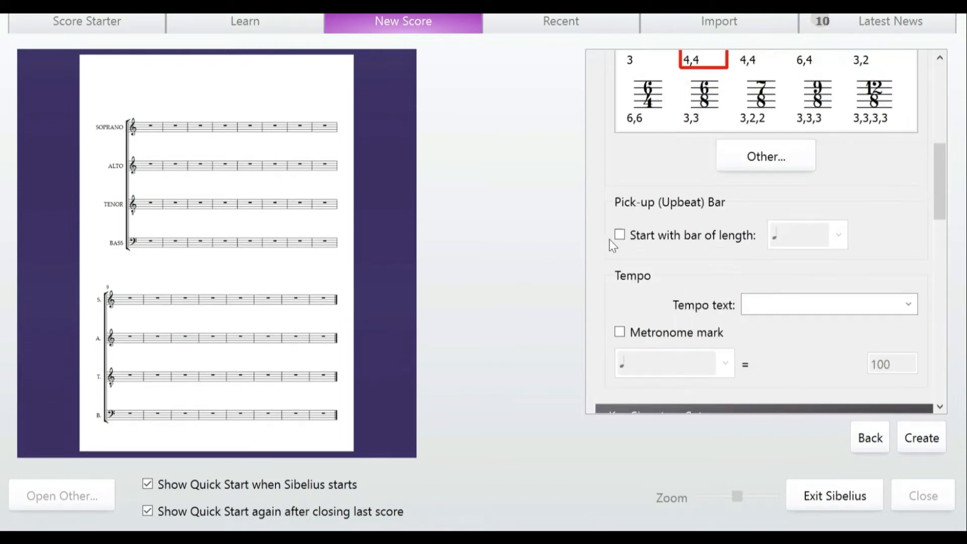
{"action": "scroll", "coordinate": [613, 245], "scroll_direction": "up", "scroll_amount": 12}
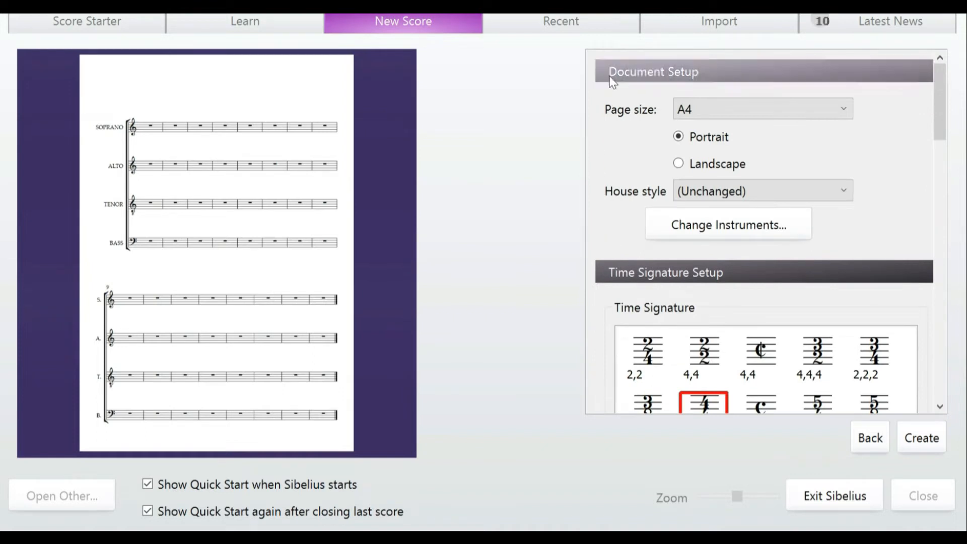
{"action": "left_click", "coordinate": [694, 106]}
{"action": "left_click", "coordinate": [694, 106]}
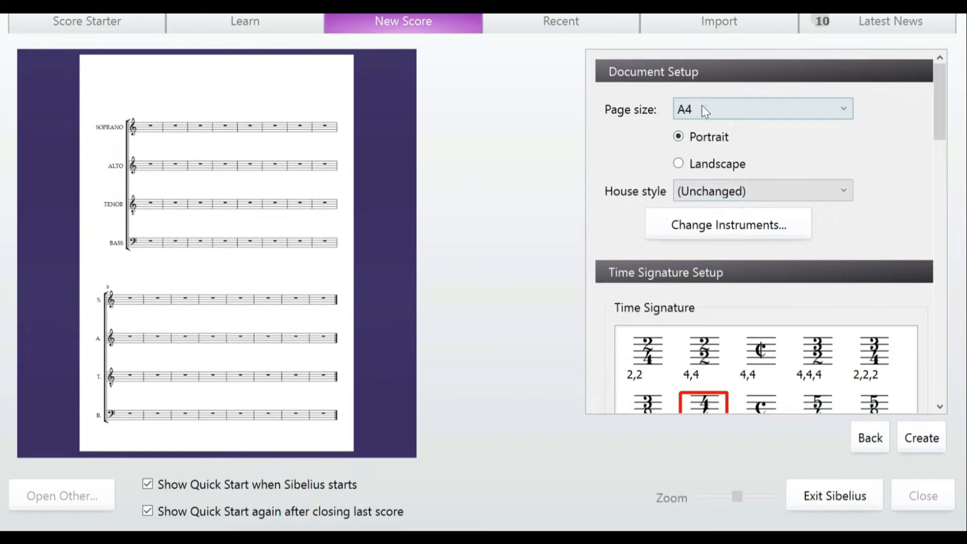
Preview the Jazz Inkpen2 and Handwritten house styles, and set the house style back to (Unchanged).
{"action": "left_click", "coordinate": [804, 191]}
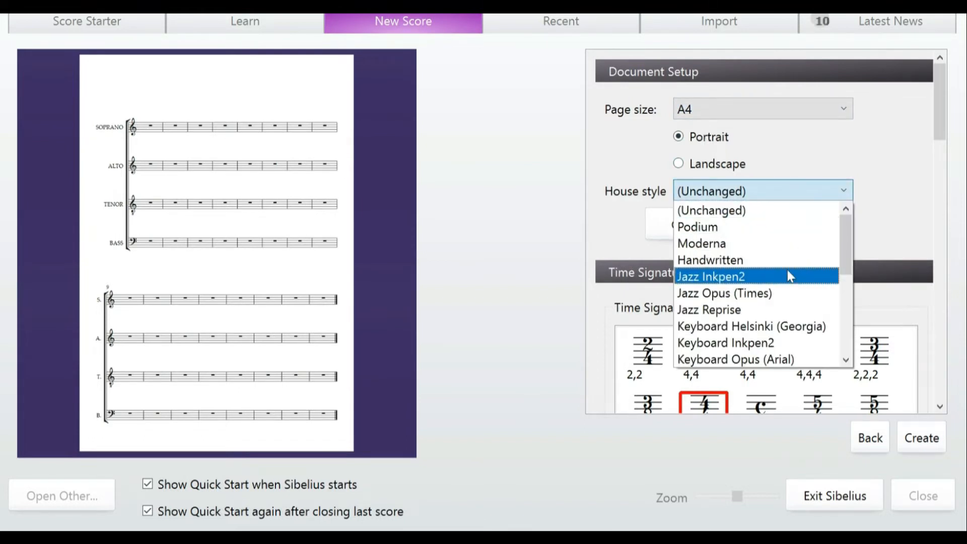
{"action": "left_click", "coordinate": [789, 275]}
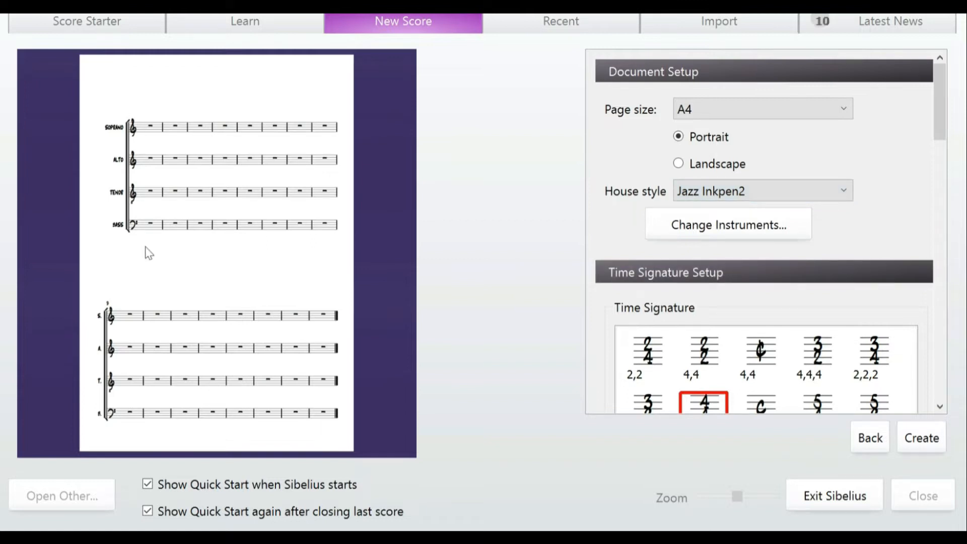
{"action": "left_click", "coordinate": [699, 196]}
{"action": "left_click", "coordinate": [699, 258]}
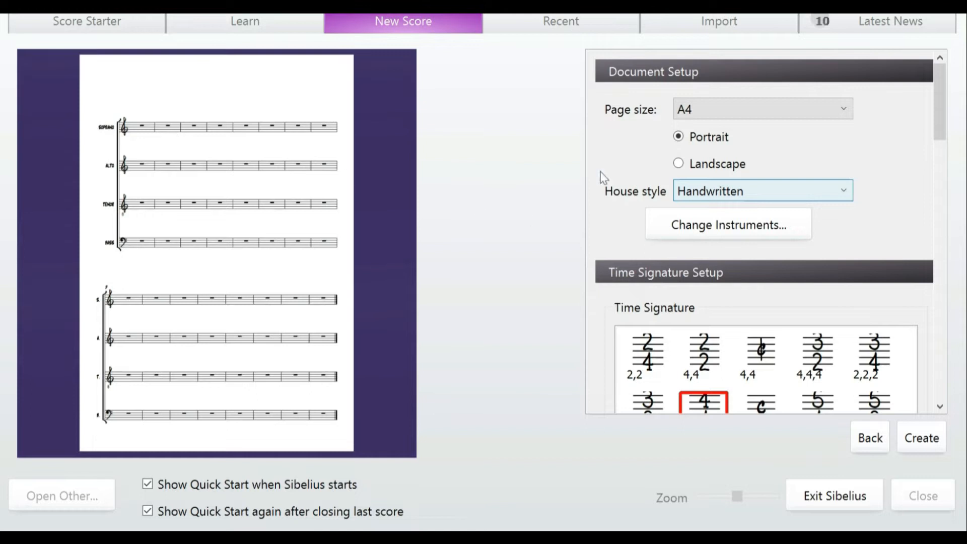
{"action": "left_click", "coordinate": [723, 194]}
{"action": "left_click", "coordinate": [721, 218]}
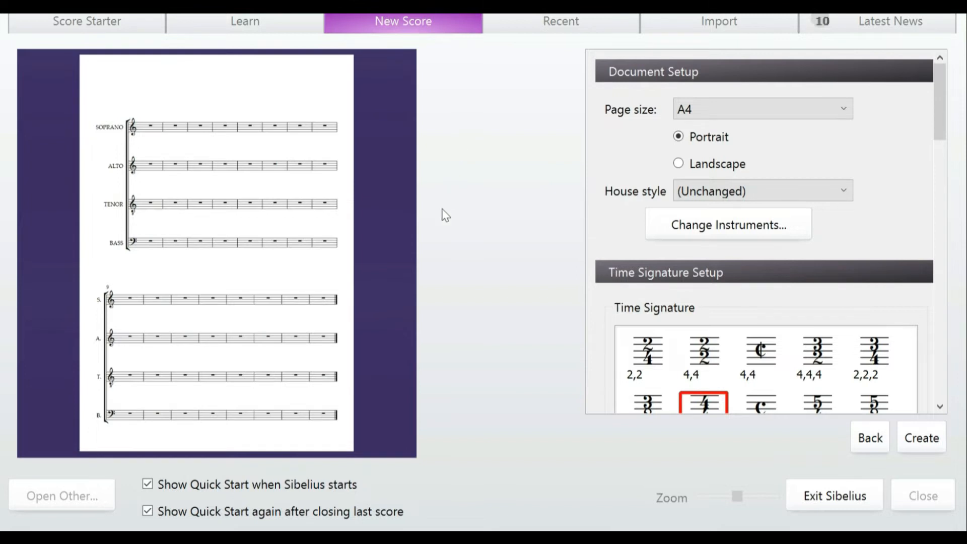
Open the new score's instrument list, add a Piano from Keyboards, and move its staves up to directly below SOPRANO.
{"action": "left_click", "coordinate": [765, 235]}
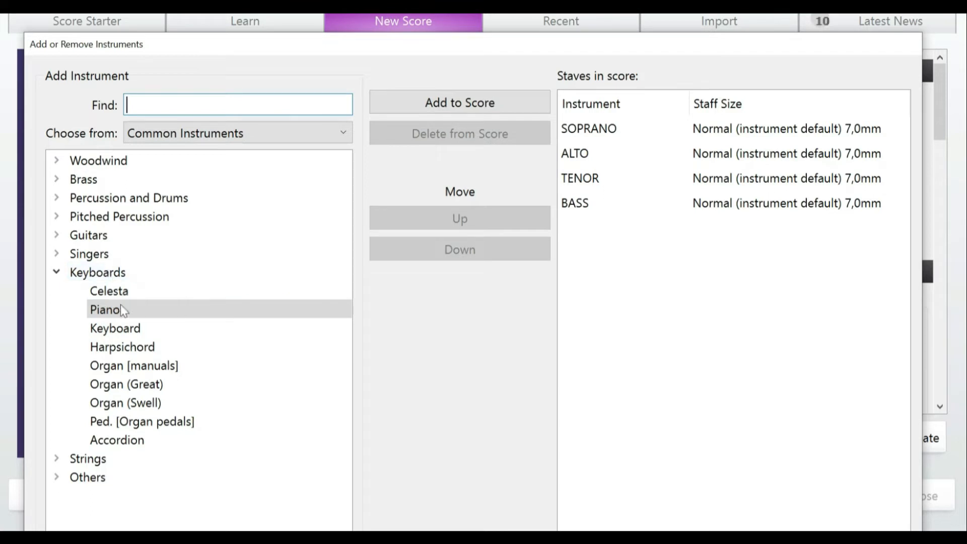
{"action": "left_click", "coordinate": [473, 108]}
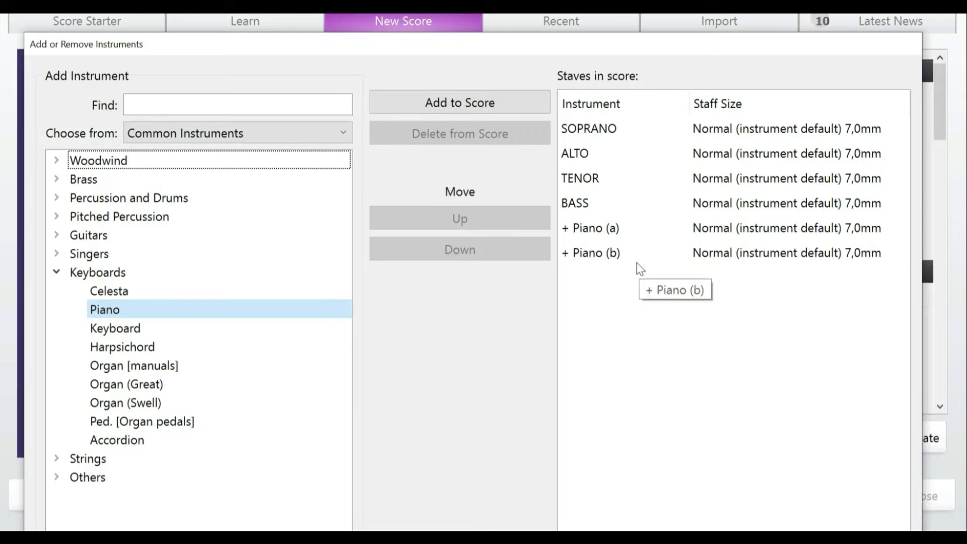
{"action": "left_click", "coordinate": [610, 232]}
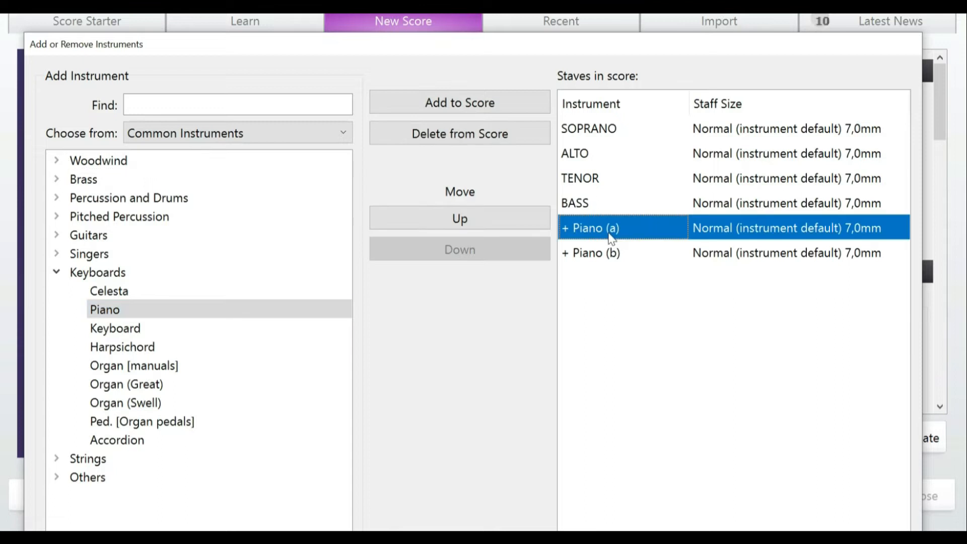
{"action": "left_click", "coordinate": [467, 220]}
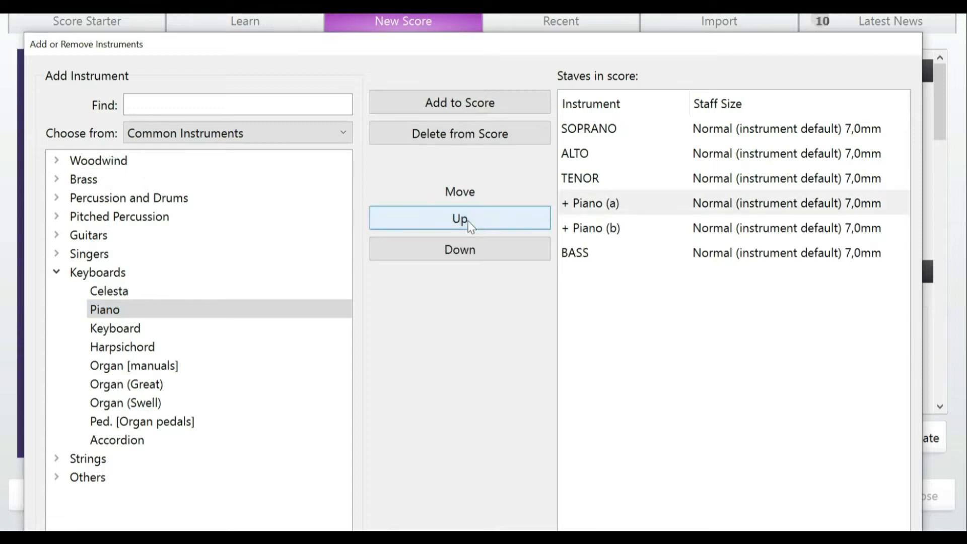
{"action": "left_click", "coordinate": [467, 221]}
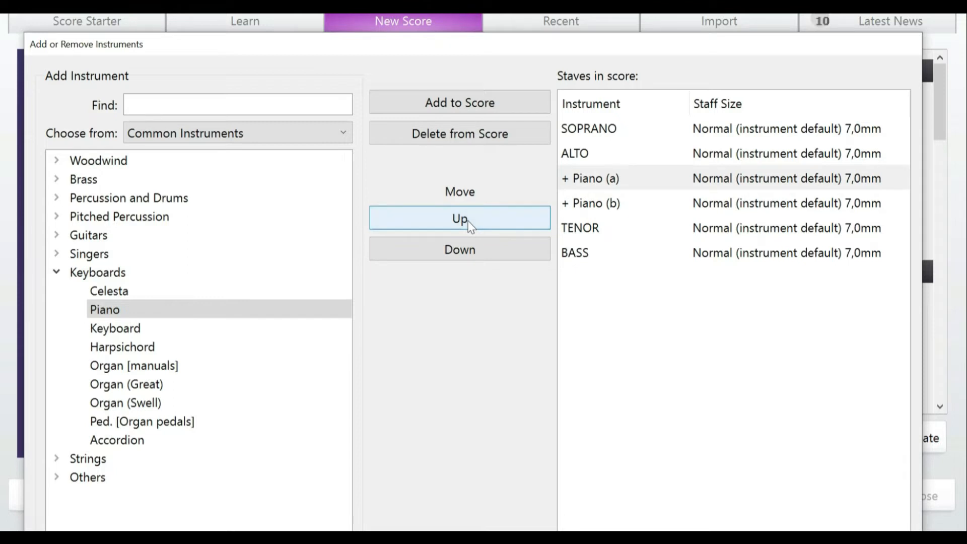
{"action": "left_click", "coordinate": [467, 221]}
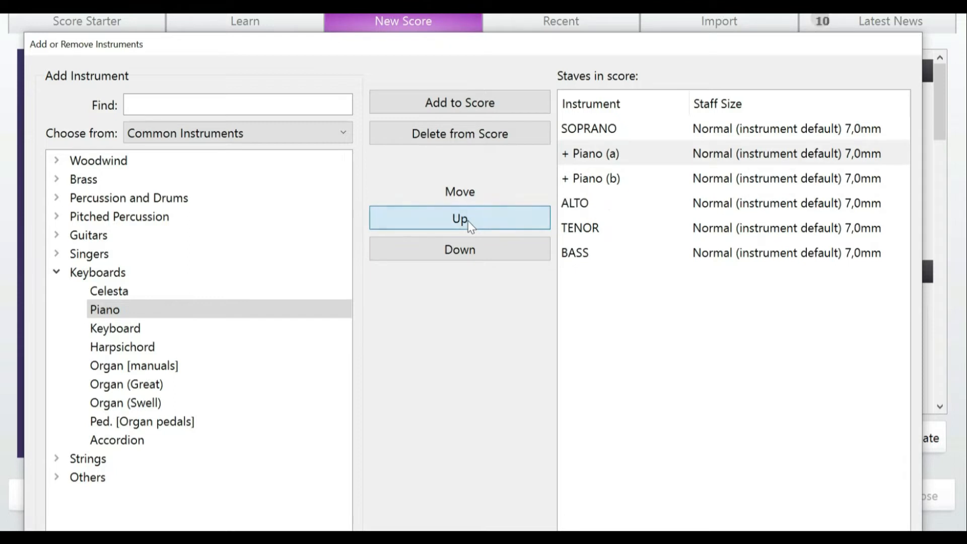
Move the Piano staves back down below BASS and delete both of them from the score.
{"action": "left_click", "coordinate": [472, 258]}
{"action": "left_click", "coordinate": [472, 258]}
{"action": "left_click", "coordinate": [472, 258]}
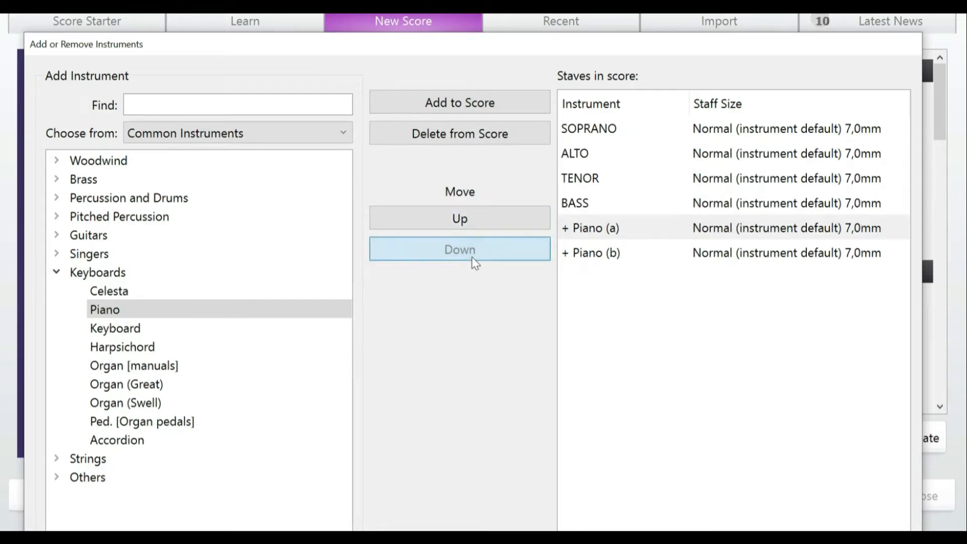
{"action": "left_click", "coordinate": [469, 134]}
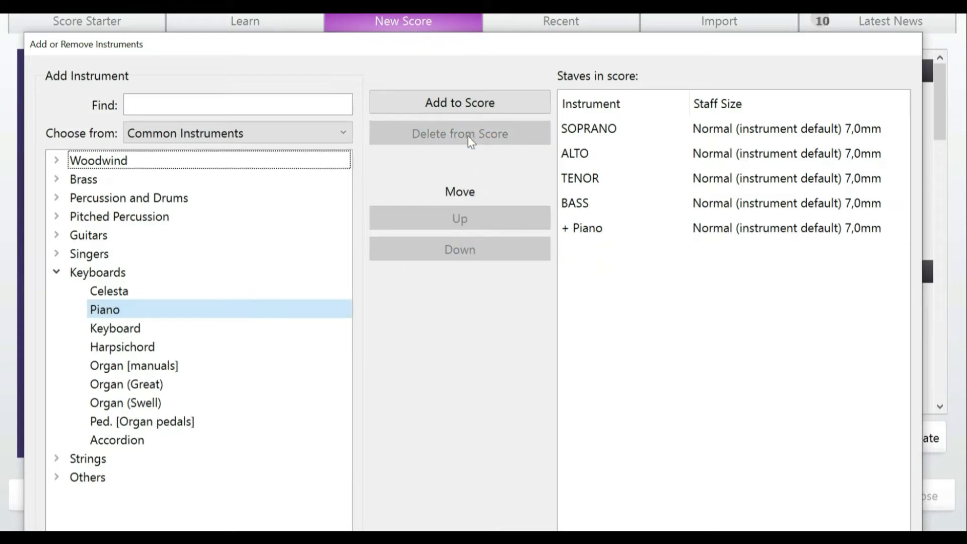
{"action": "left_click", "coordinate": [594, 232]}
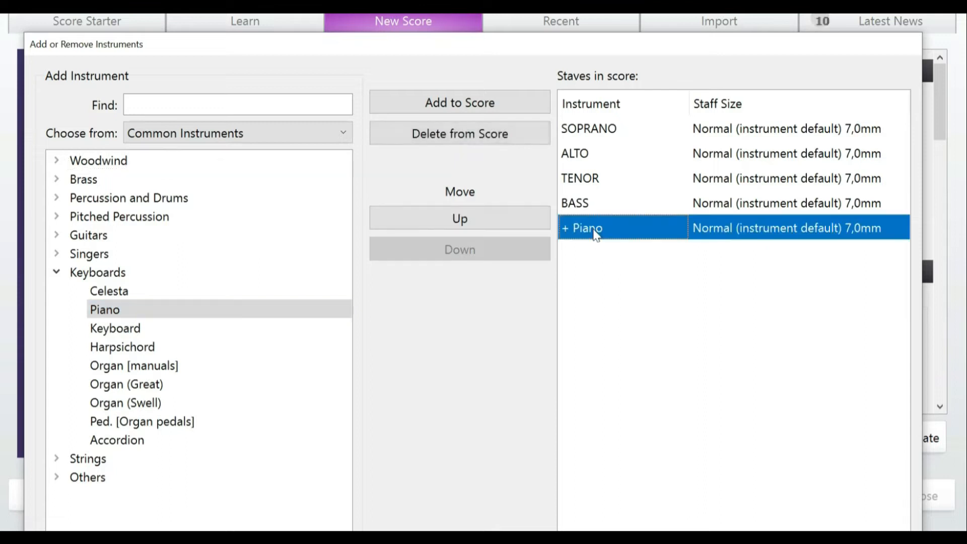
{"action": "left_click", "coordinate": [499, 140]}
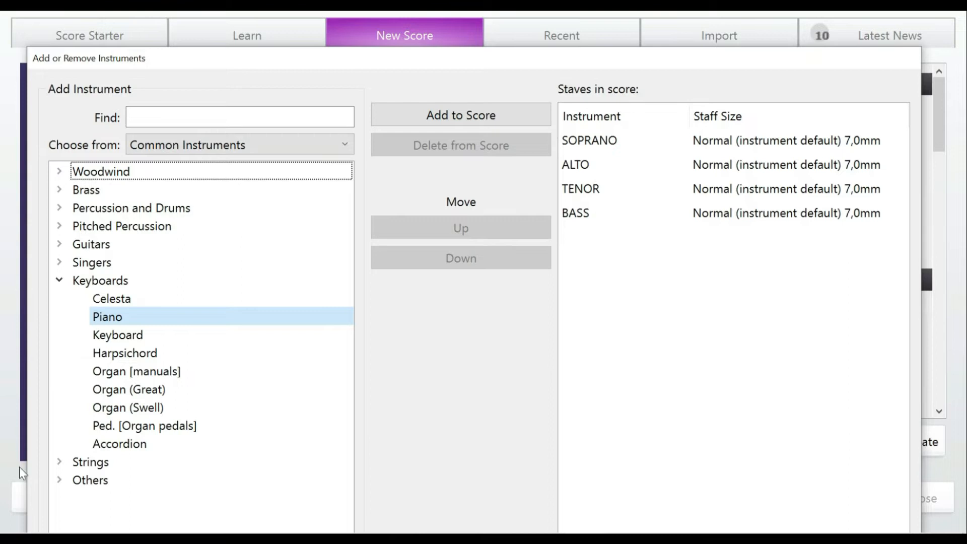
Browse the Jazz Instruments, Rock and Pop Instruments and World Instruments lists for adding instruments.
{"action": "left_click", "coordinate": [348, 147]}
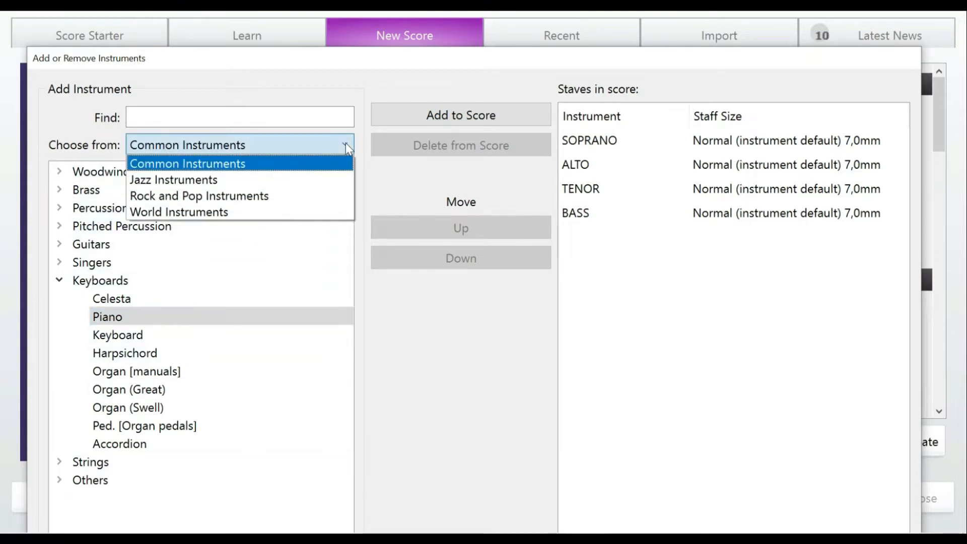
{"action": "left_click", "coordinate": [308, 181]}
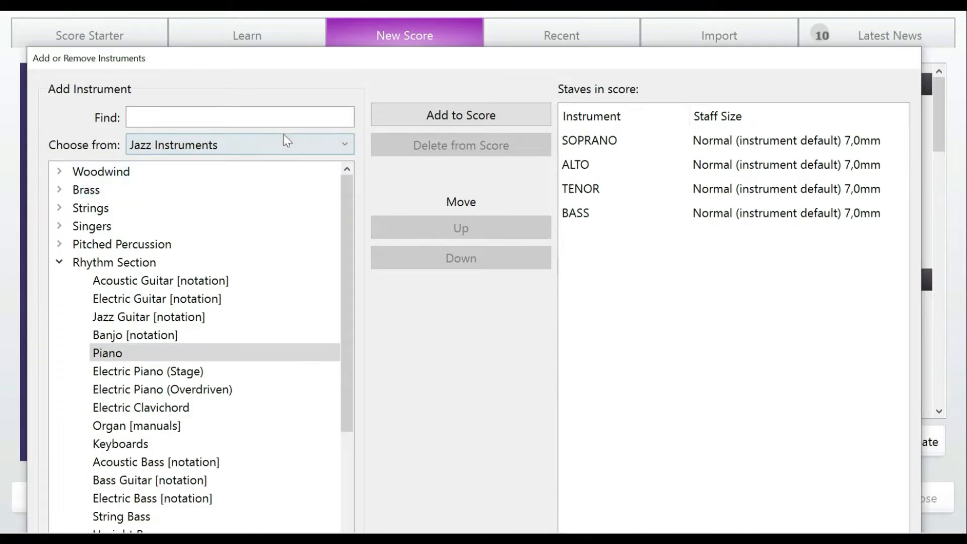
{"action": "left_click", "coordinate": [289, 145]}
{"action": "left_click", "coordinate": [291, 195]}
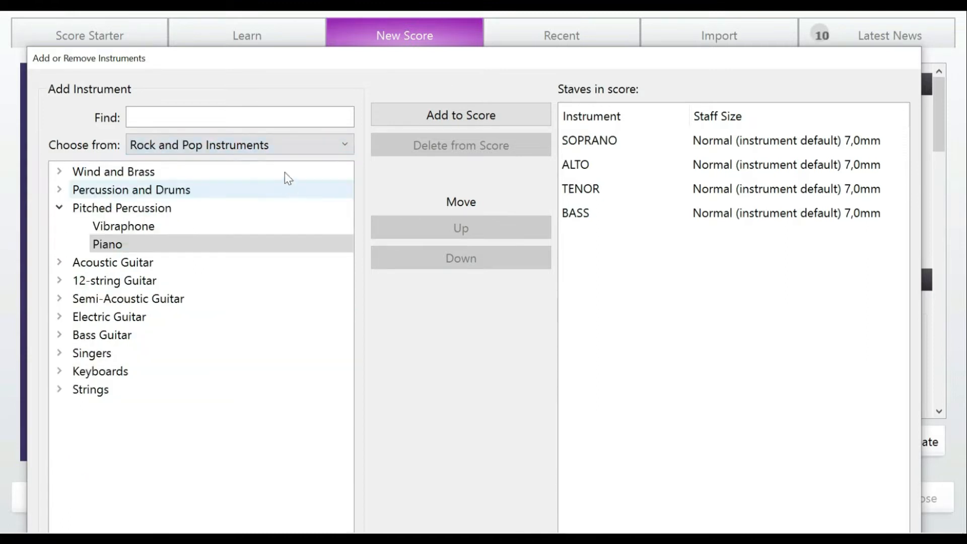
{"action": "left_click", "coordinate": [274, 150]}
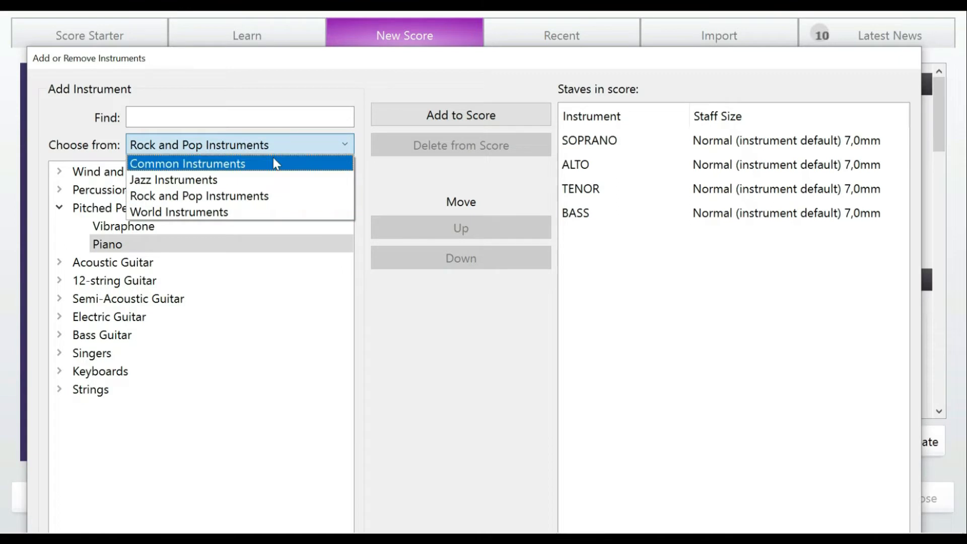
{"action": "left_click", "coordinate": [272, 215]}
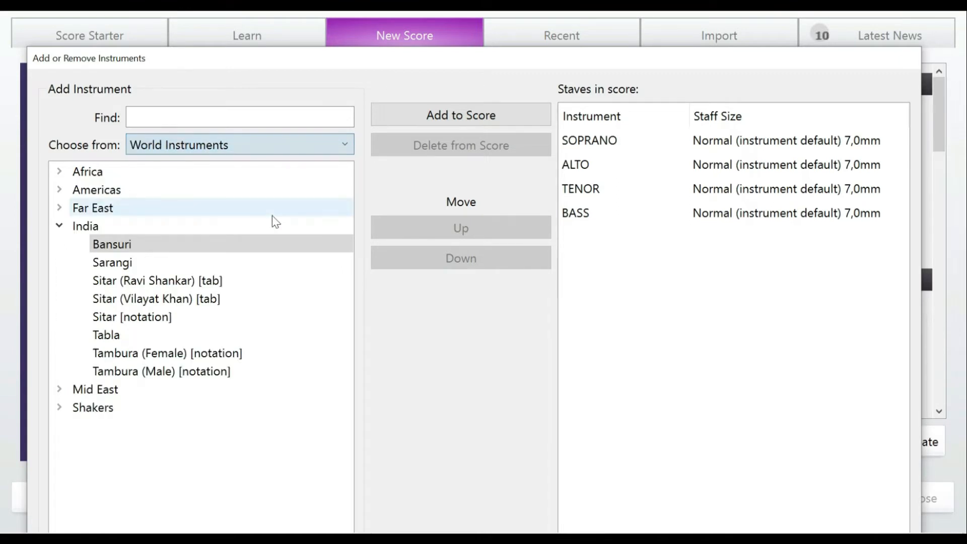
Collapse the India group and look through the Africa and Shakers groups of the World Instruments.
{"action": "left_click", "coordinate": [59, 226]}
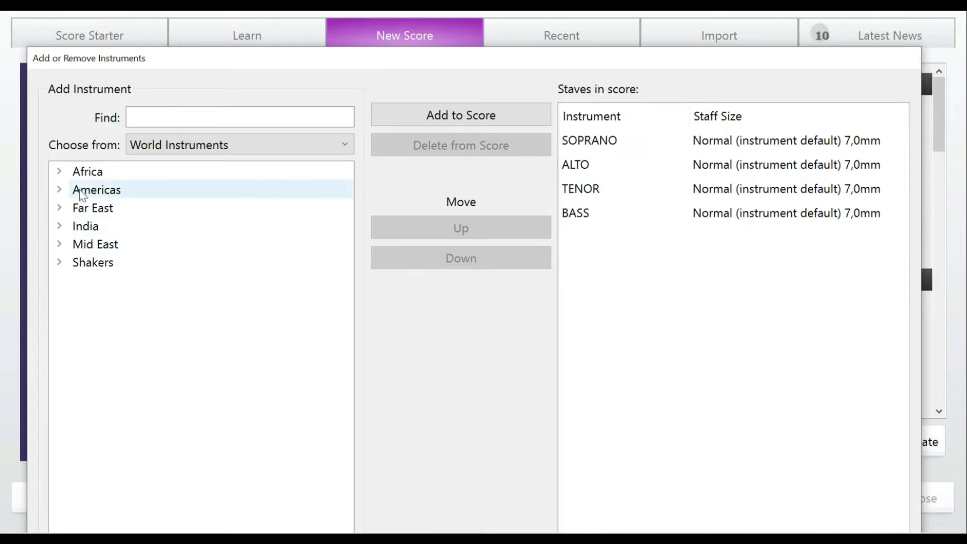
{"action": "left_click", "coordinate": [60, 172]}
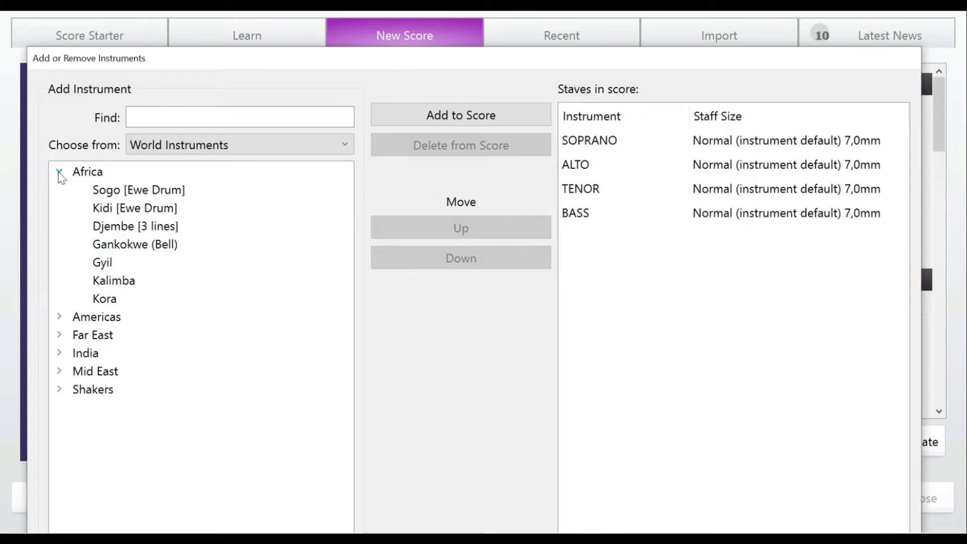
{"action": "left_click", "coordinate": [59, 172]}
{"action": "left_click", "coordinate": [59, 262]}
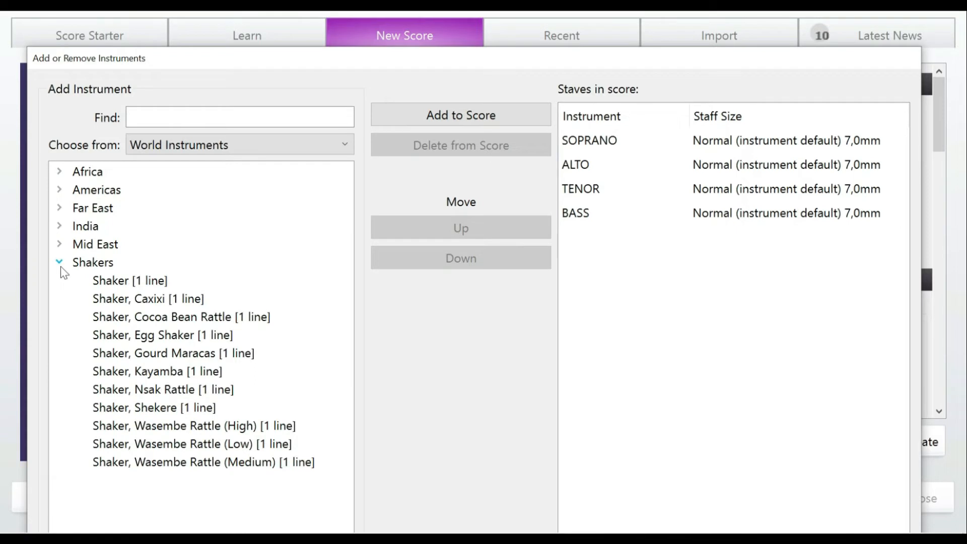
{"action": "left_click", "coordinate": [59, 262]}
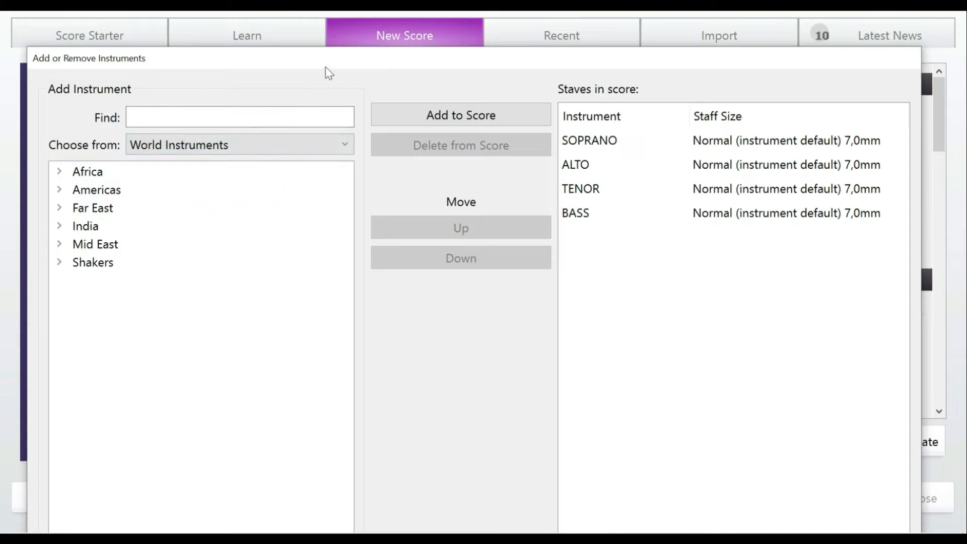
Search the instruments for "TAMBURA", clear the search, and leave the instrument list without changing the staves.
{"action": "left_click", "coordinate": [238, 118]}
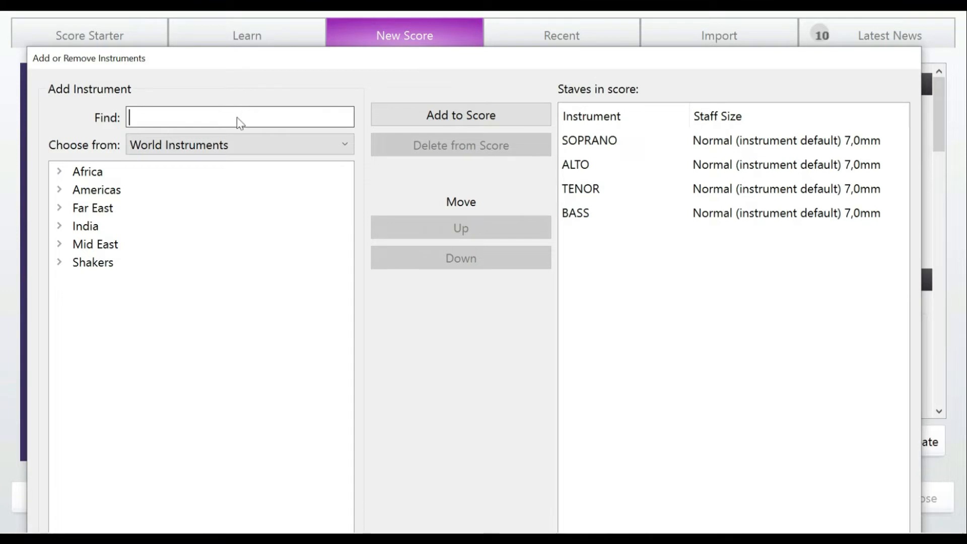
{"action": "type", "text": "TAMBURA"}
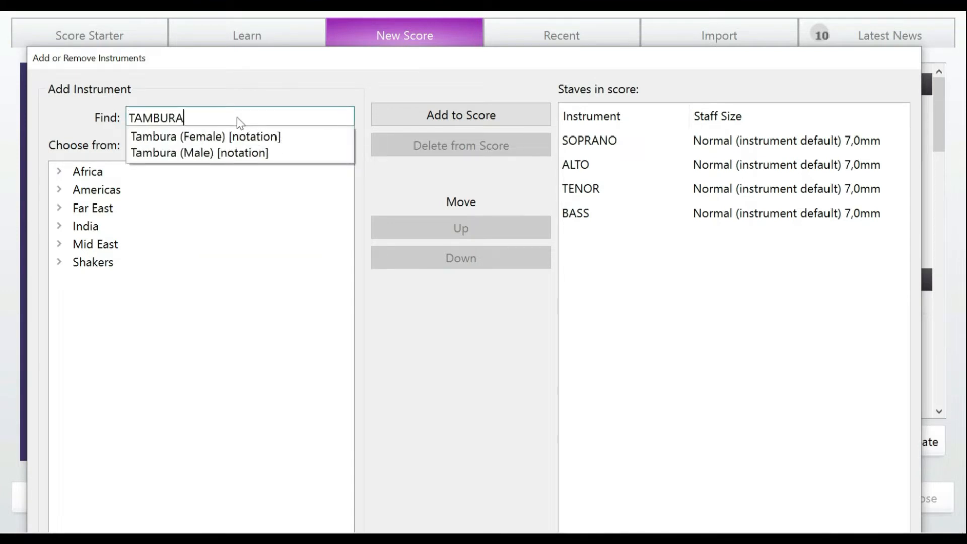
{"action": "key", "text": "Return"}
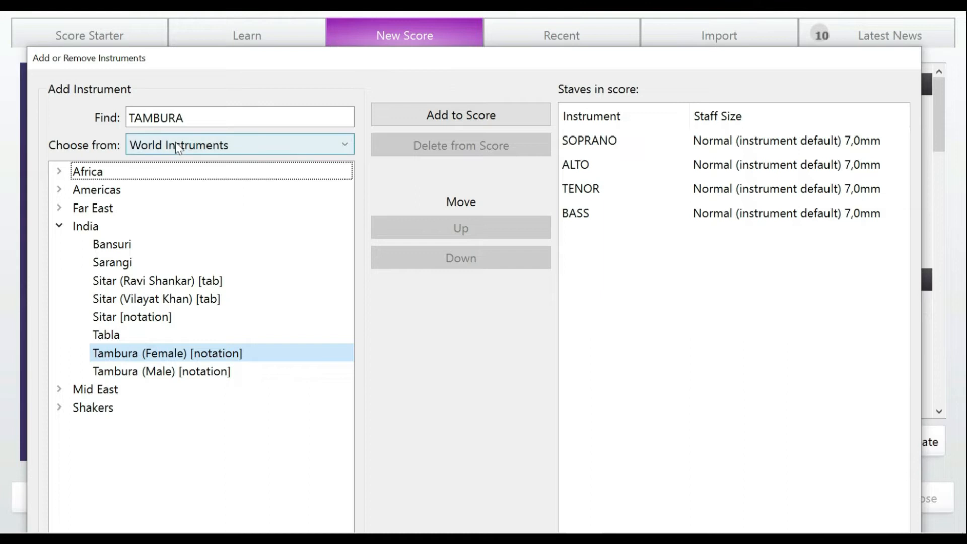
{"action": "left_click", "coordinate": [59, 226]}
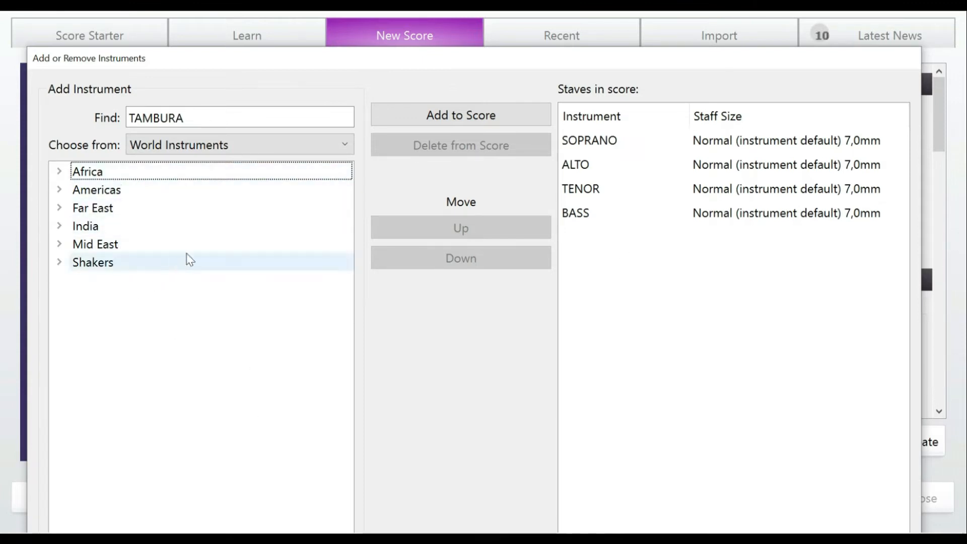
{"action": "double_click", "coordinate": [204, 121]}
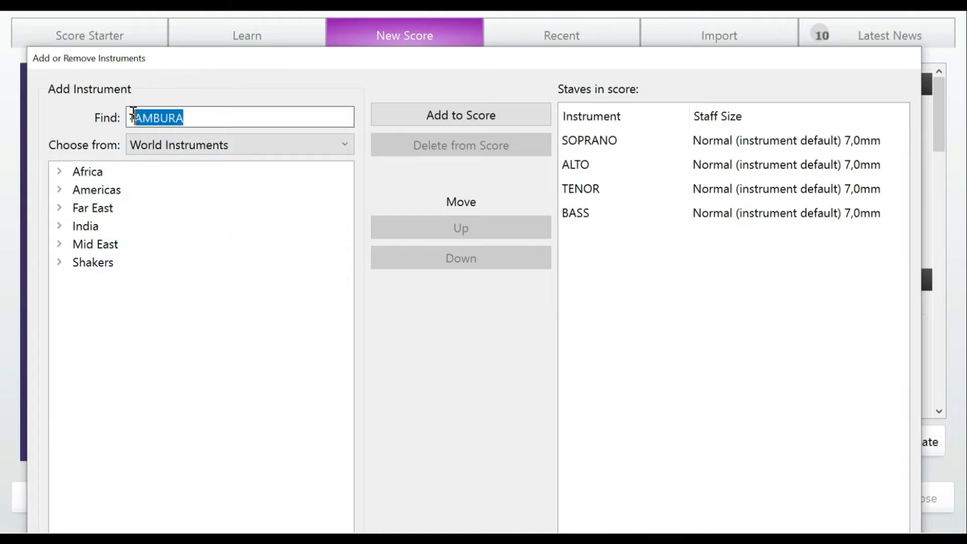
{"action": "key", "text": "BackSpace"}
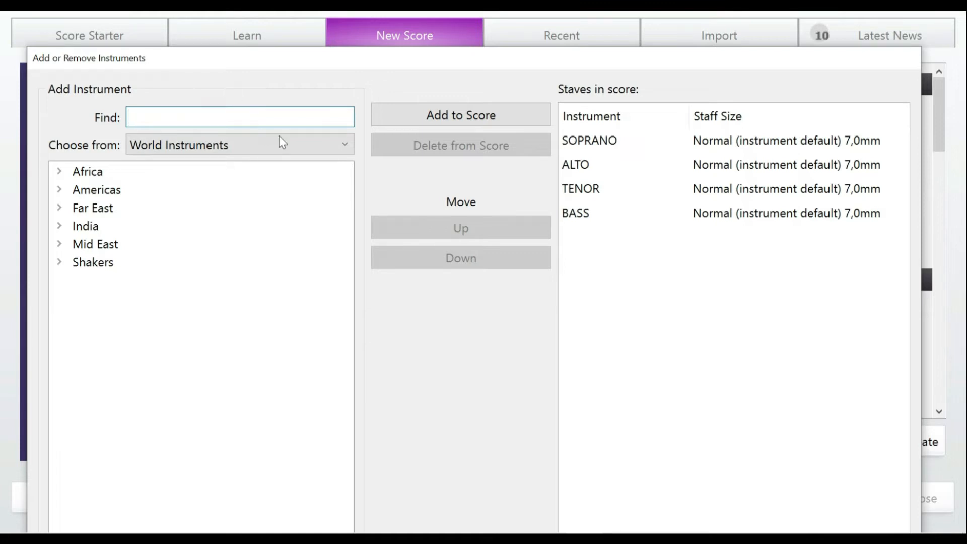
{"action": "key", "text": "Escape"}
Set the score's time signature to cut common time and check the other time signature options without applying any.
{"action": "scroll", "coordinate": [659, 275], "scroll_direction": "down", "scroll_amount": 2}
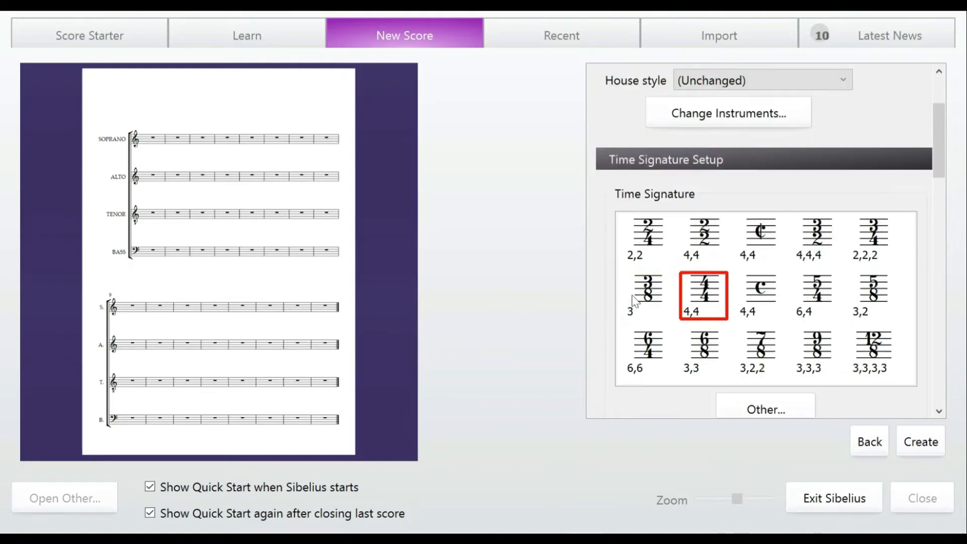
{"action": "left_click", "coordinate": [776, 237]}
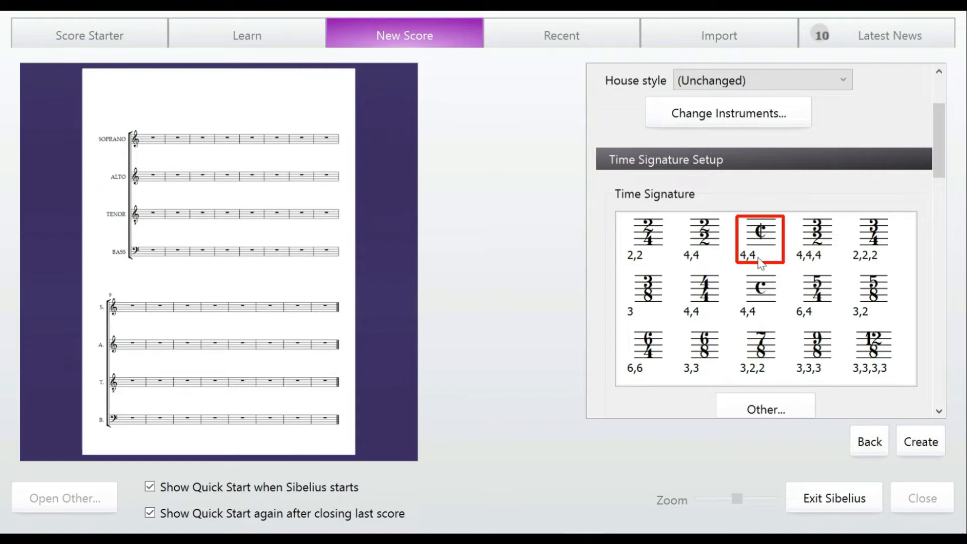
{"action": "scroll", "coordinate": [760, 262], "scroll_direction": "down", "scroll_amount": 1}
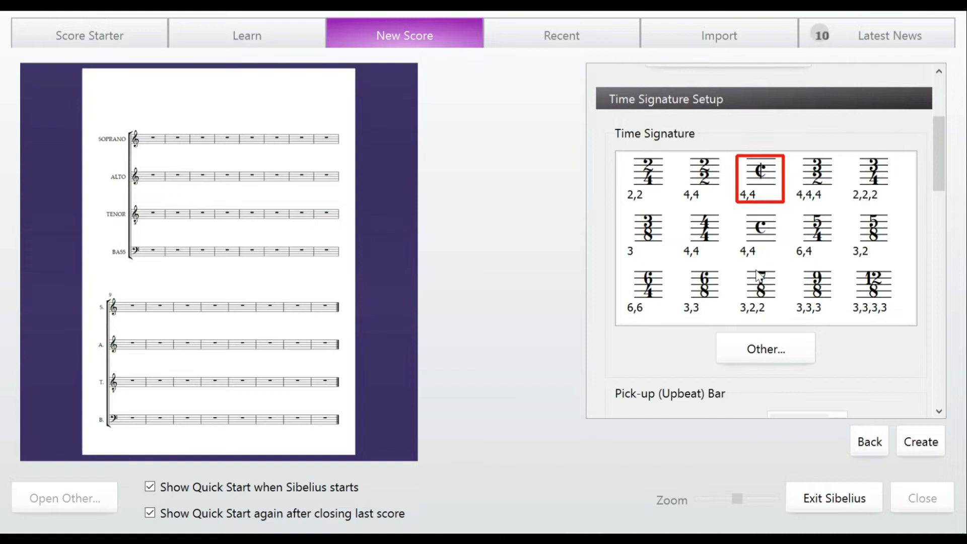
{"action": "left_click", "coordinate": [758, 358]}
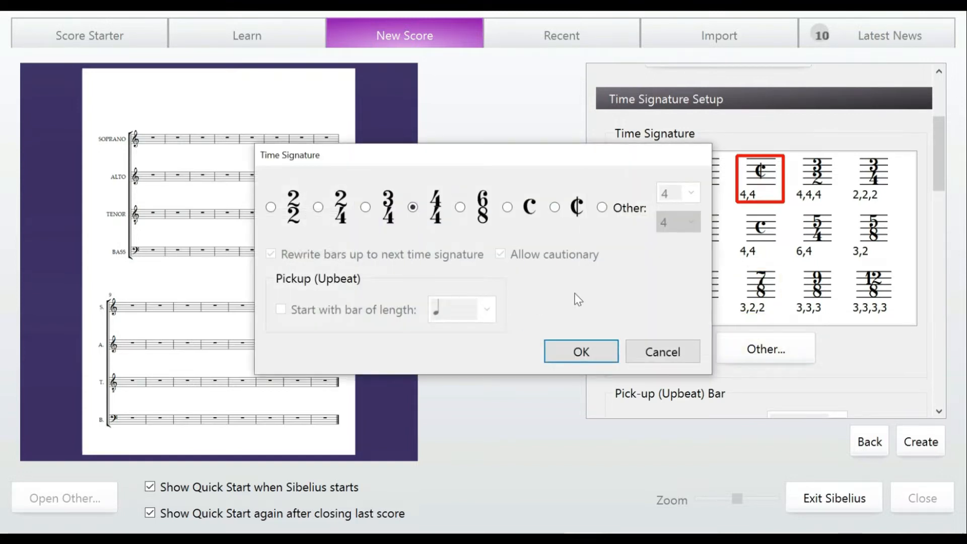
{"action": "left_click", "coordinate": [644, 354]}
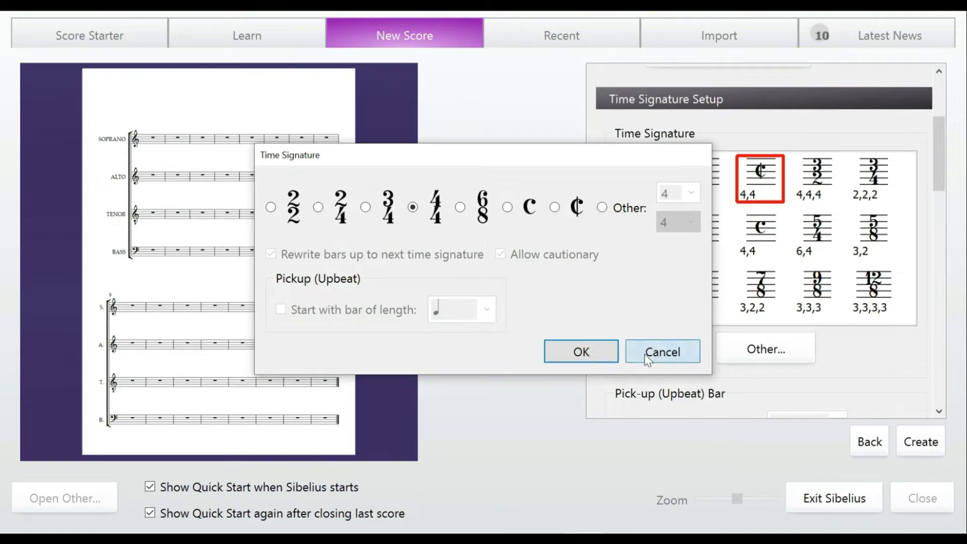
Enable a pick-up bar for the score and set its length to a quarter note plus an eighth note.
{"action": "scroll", "coordinate": [861, 367], "scroll_direction": "down", "scroll_amount": 3}
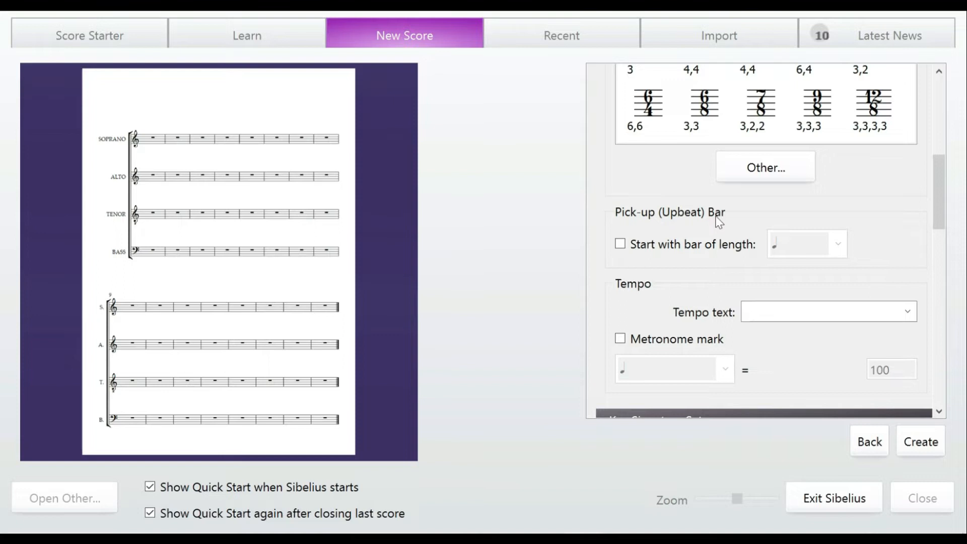
{"action": "left_click", "coordinate": [620, 243]}
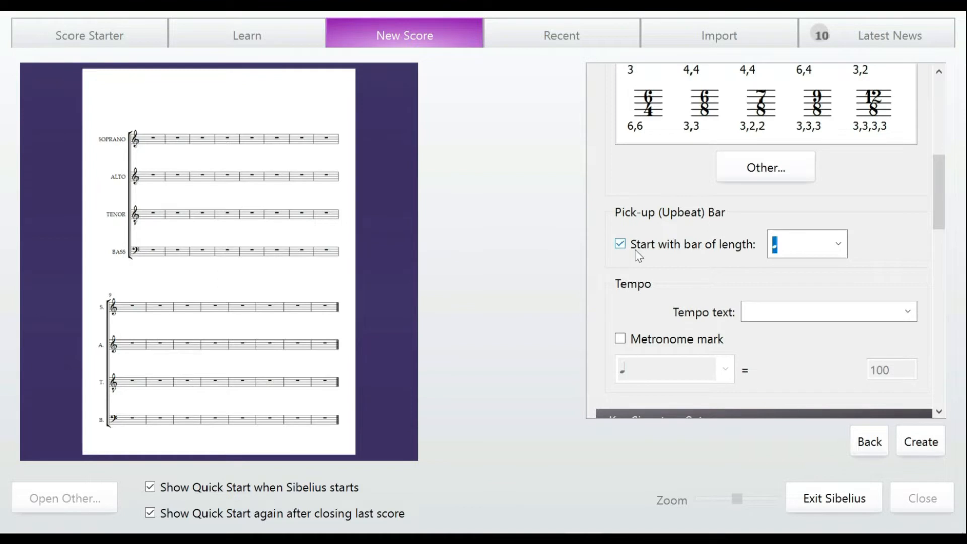
{"action": "left_click", "coordinate": [838, 244]}
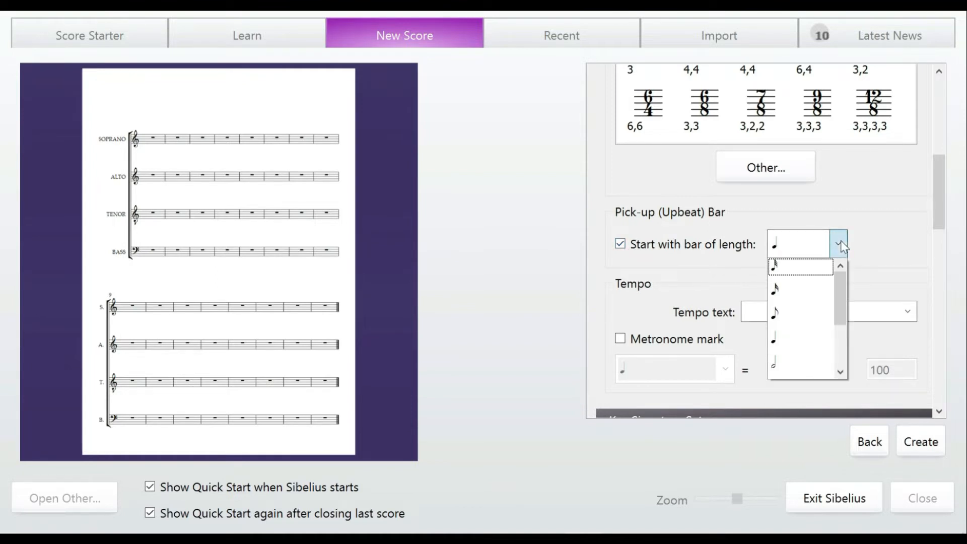
{"action": "left_click", "coordinate": [812, 315]}
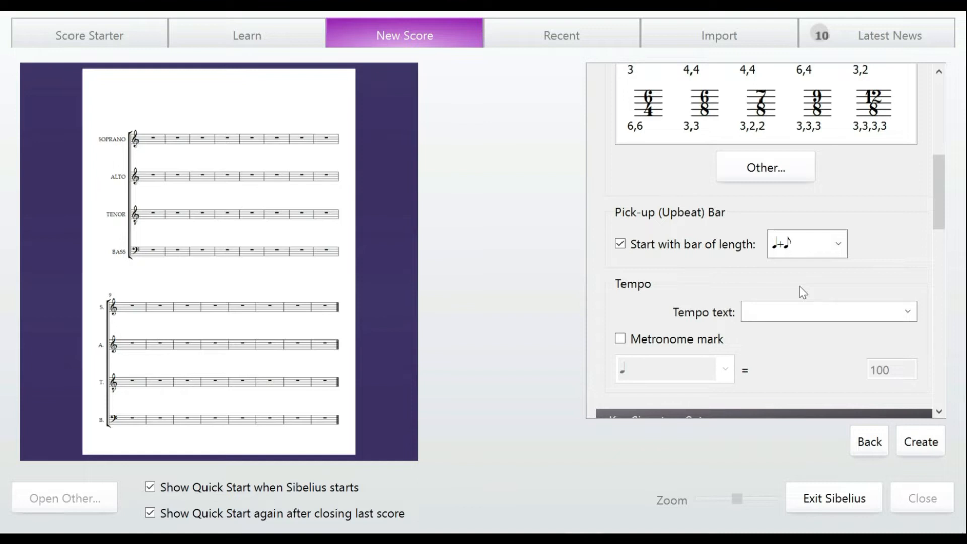
Replace the pick-up bar length with a single eighth note and turn the pick-up bar off.
{"action": "key", "text": "BackSpace"}
{"action": "key", "text": "BackSpace"}
{"action": "key", "text": "BackSpace"}
{"action": "left_click", "coordinate": [838, 248]}
{"action": "left_click", "coordinate": [822, 296]}
{"action": "left_click", "coordinate": [621, 244]}
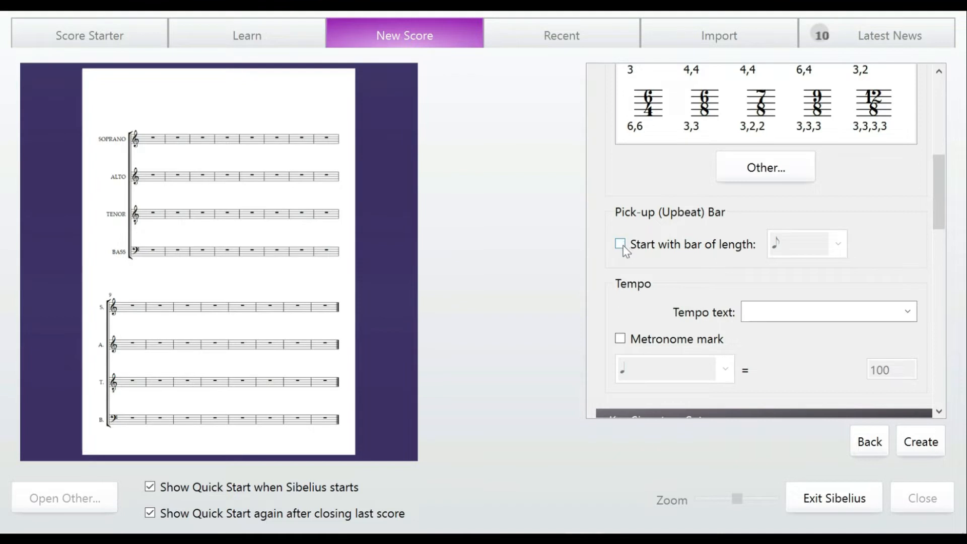
Look through the preset tempo texts without choosing one, and enable a metronome mark of quarter note = 100.
{"action": "scroll", "coordinate": [604, 287], "scroll_direction": "down", "scroll_amount": 2}
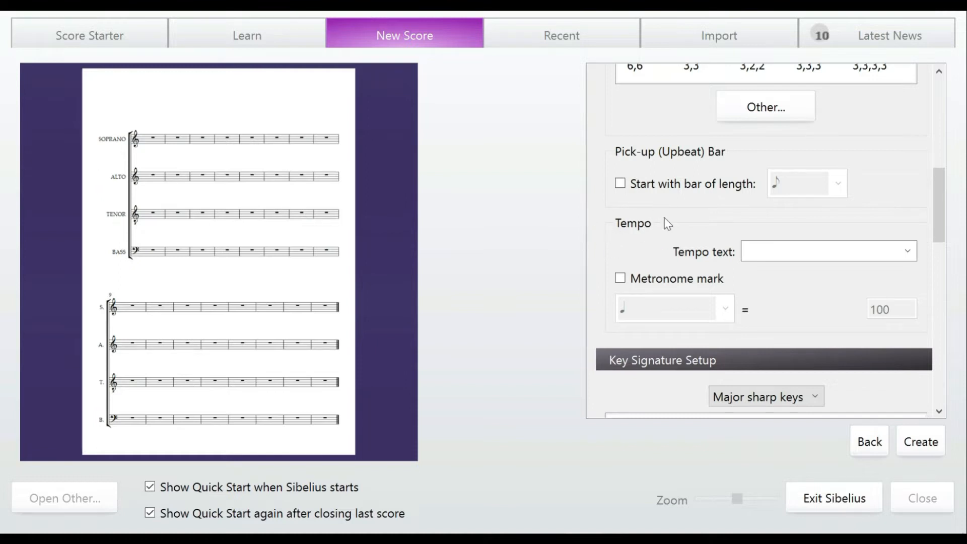
{"action": "left_click", "coordinate": [906, 251]}
{"action": "scroll", "coordinate": [869, 319], "scroll_direction": "down", "scroll_amount": 8}
{"action": "scroll", "coordinate": [871, 320], "scroll_direction": "down", "scroll_amount": 2}
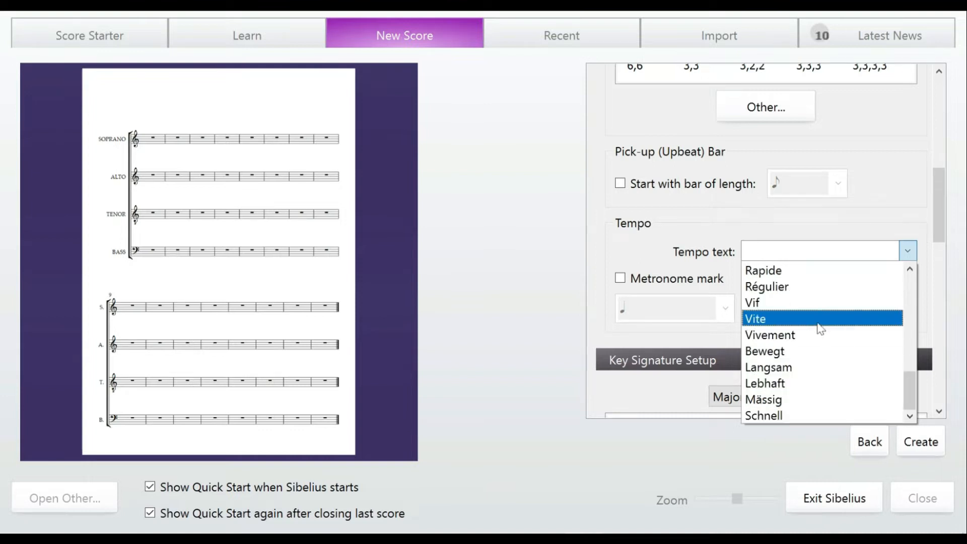
{"action": "scroll", "coordinate": [812, 301], "scroll_direction": "up", "scroll_amount": 3}
{"action": "scroll", "coordinate": [810, 297], "scroll_direction": "up", "scroll_amount": 5}
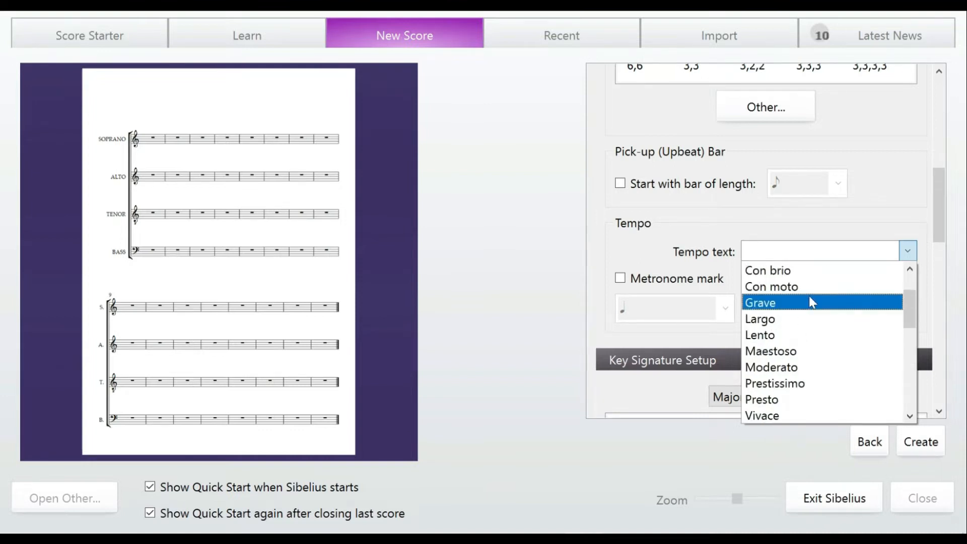
{"action": "left_click", "coordinate": [812, 246]}
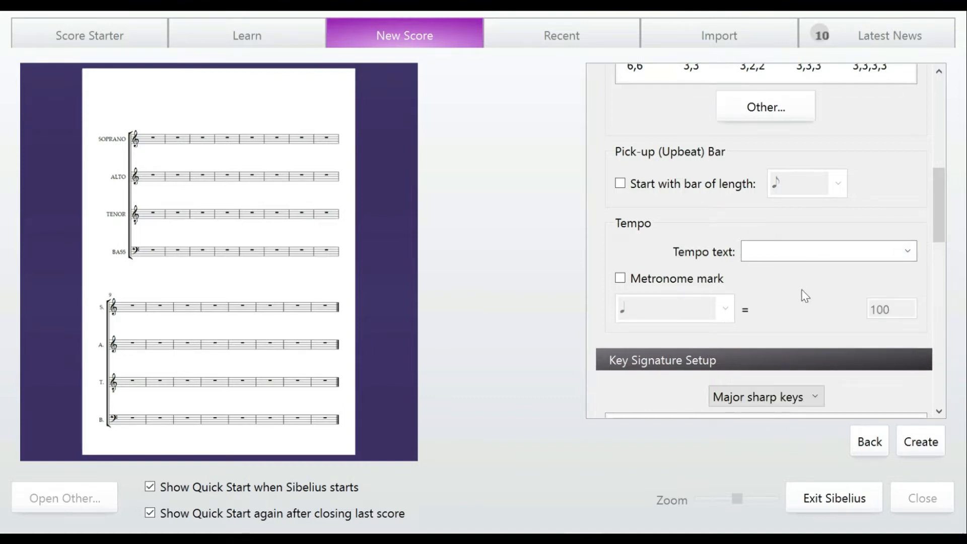
{"action": "scroll", "coordinate": [804, 296], "scroll_direction": "down", "scroll_amount": 1}
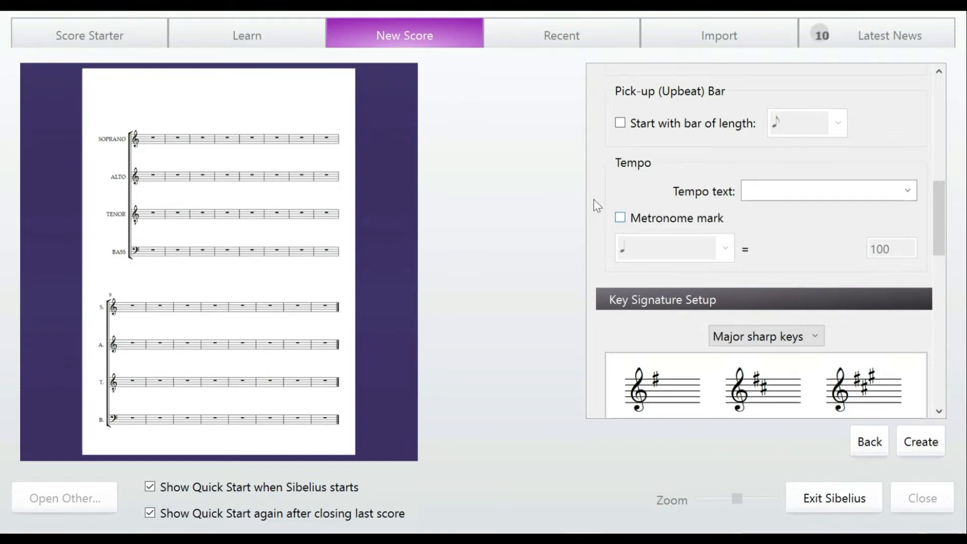
{"action": "left_click", "coordinate": [621, 218]}
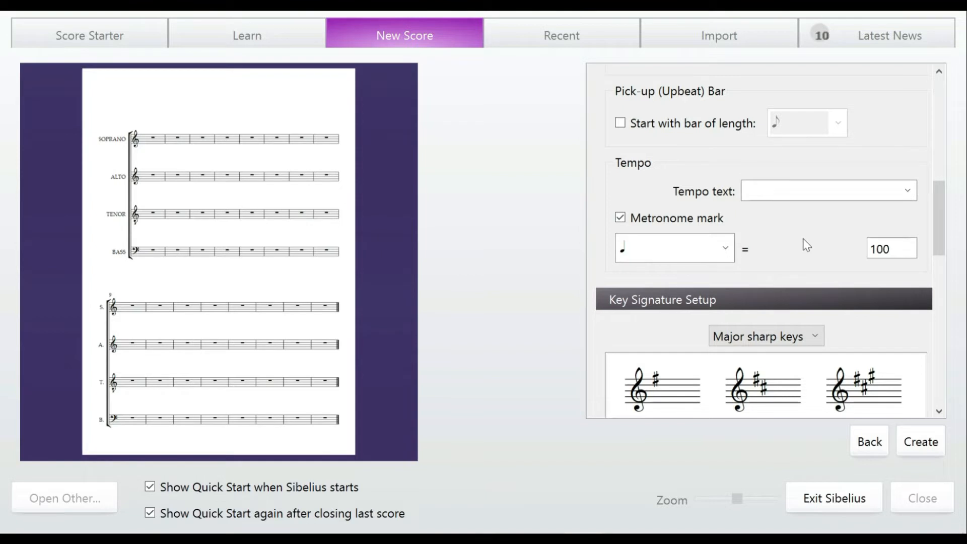
Set the score's key signature to D major from the major sharp keys.
{"action": "scroll", "coordinate": [802, 239], "scroll_direction": "down", "scroll_amount": 1}
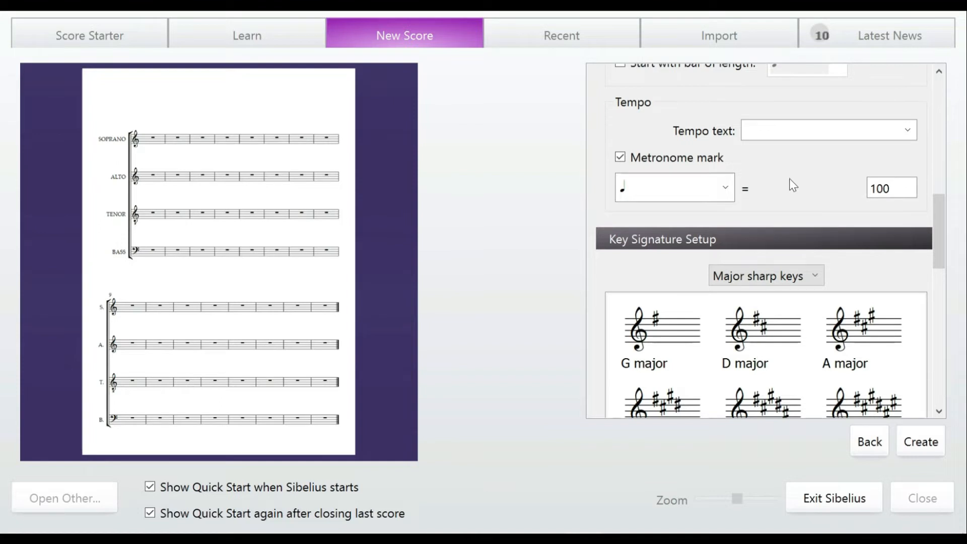
{"action": "scroll", "coordinate": [789, 178], "scroll_direction": "down", "scroll_amount": 2}
{"action": "scroll", "coordinate": [798, 166], "scroll_direction": "up", "scroll_amount": 1}
{"action": "scroll", "coordinate": [798, 161], "scroll_direction": "down", "scroll_amount": 1}
{"action": "left_click", "coordinate": [798, 156]}
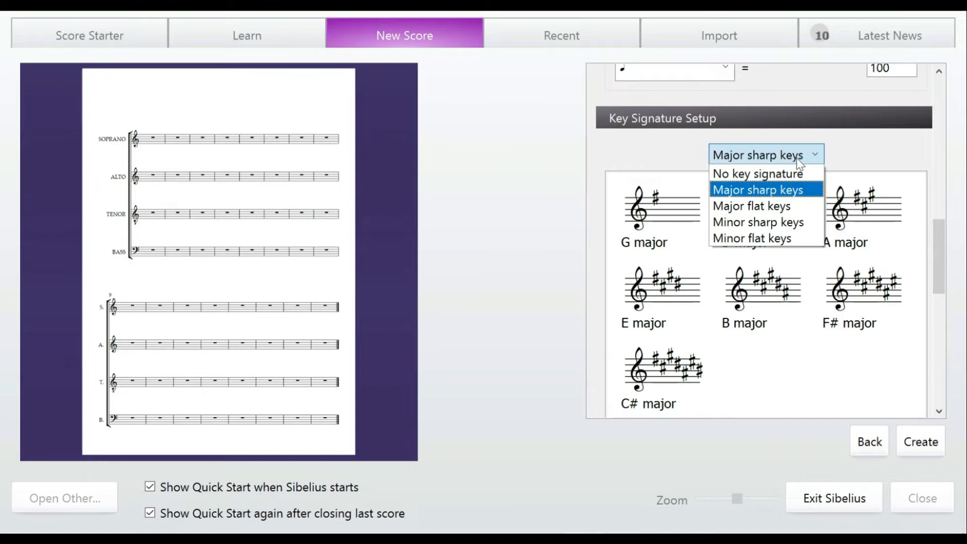
{"action": "left_click", "coordinate": [798, 160]}
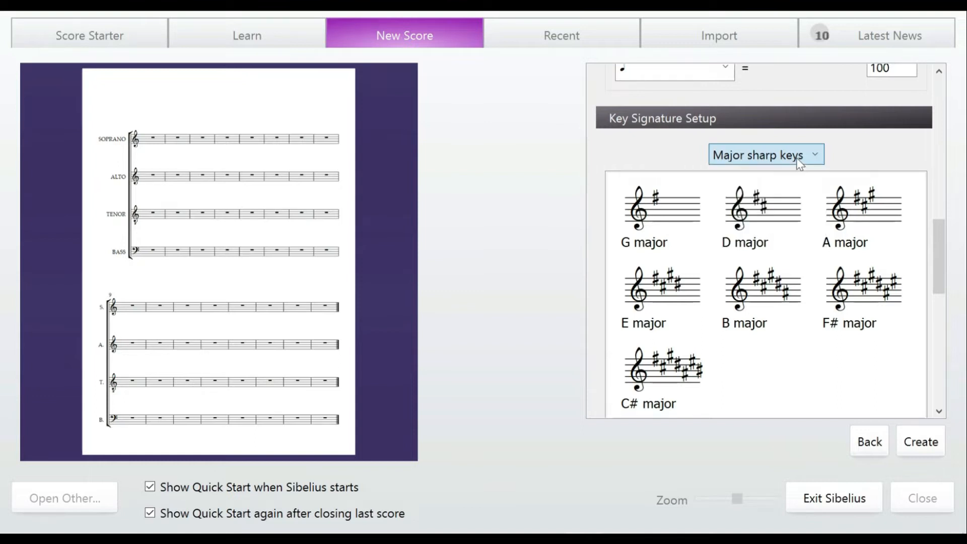
{"action": "left_click", "coordinate": [768, 216]}
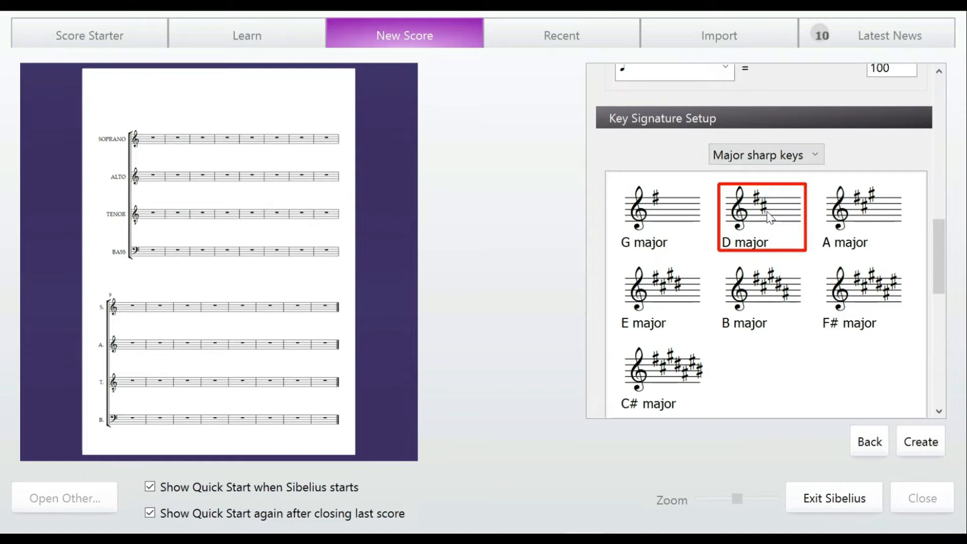
Enter "Joy to the World" as the title in the score information.
{"action": "scroll", "coordinate": [767, 216], "scroll_direction": "down", "scroll_amount": 1}
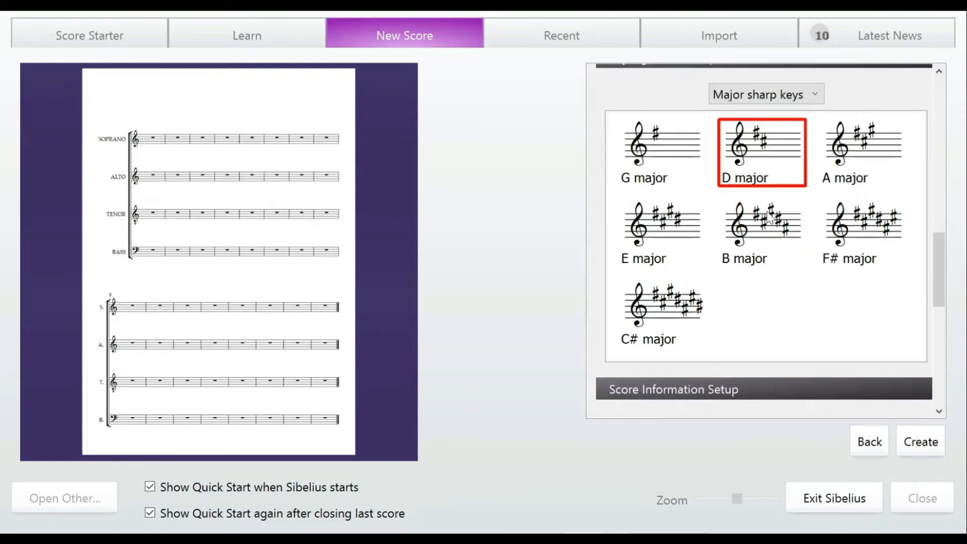
{"action": "scroll", "coordinate": [768, 217], "scroll_direction": "down", "scroll_amount": 2}
{"action": "scroll", "coordinate": [769, 217], "scroll_direction": "down", "scroll_amount": 3}
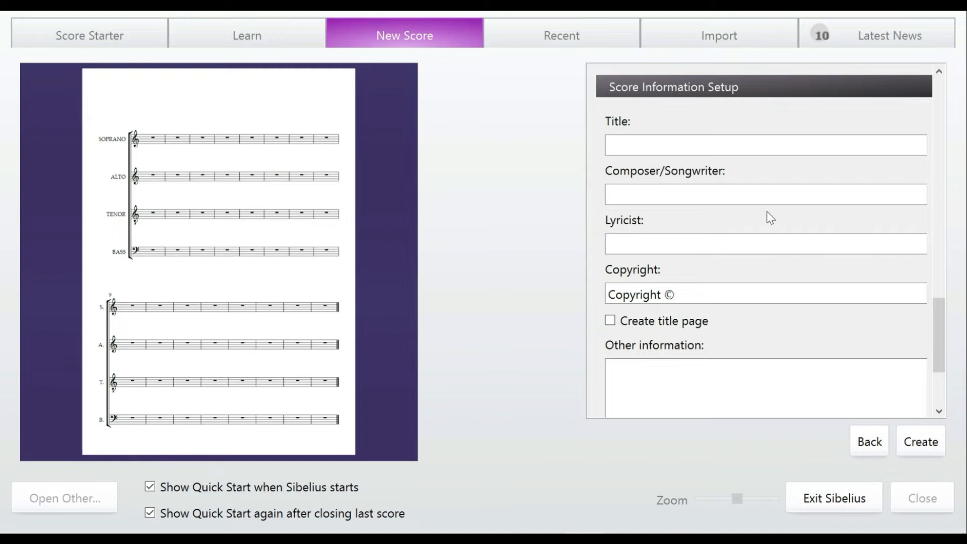
{"action": "left_click", "coordinate": [733, 151]}
{"action": "key", "text": "Caps_Lock"}
{"action": "type", "text": "J"}
{"action": "key", "text": "Caps_Lock"}
{"action": "type", "text": "oy to the"}
{"action": "key", "text": "Caps_Lock"}
{"action": "type", "text": "W"}
{"action": "key", "text": "Caps_Lock"}
{"action": "type", "text": "orld"}
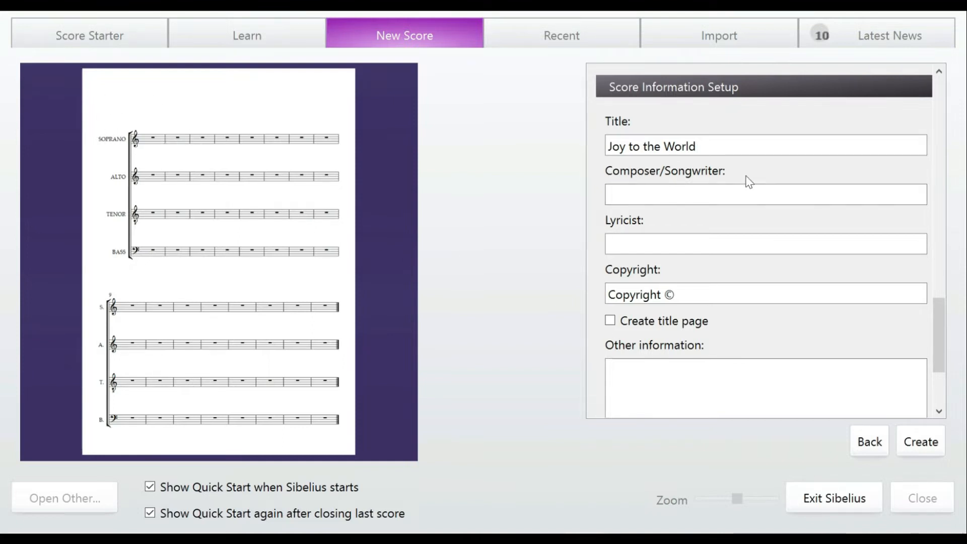
Enter "written by: I. Watts, melody: Antioch by G. F. Haendel" as the composer/songwriter.
{"action": "left_click", "coordinate": [745, 194]}
{"action": "left_click", "coordinate": [628, 195]}
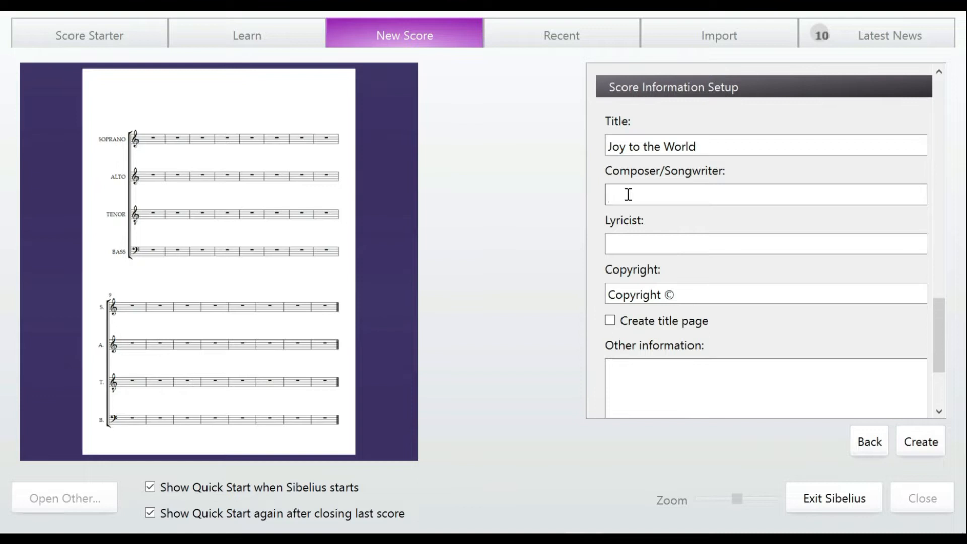
{"action": "type", "text": "written by: I. Watt"}
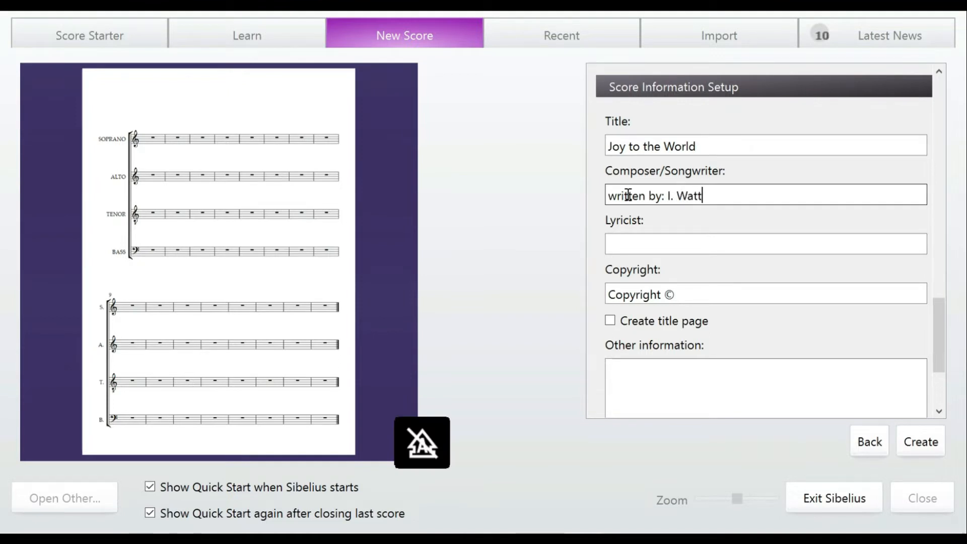
{"action": "type", "text": "s, melody"}
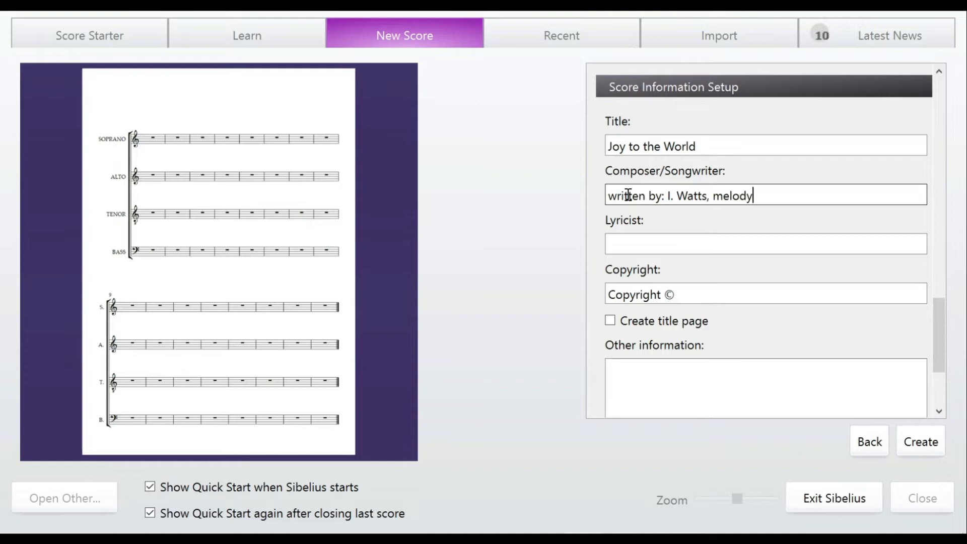
{"action": "type", "text": ": Antioch by"}
{"action": "key", "text": "Caps_Lock"}
{"action": "type", "text": "G. F. H"}
{"action": "key", "text": "Caps_Lock"}
{"action": "type", "text": "aendel"}
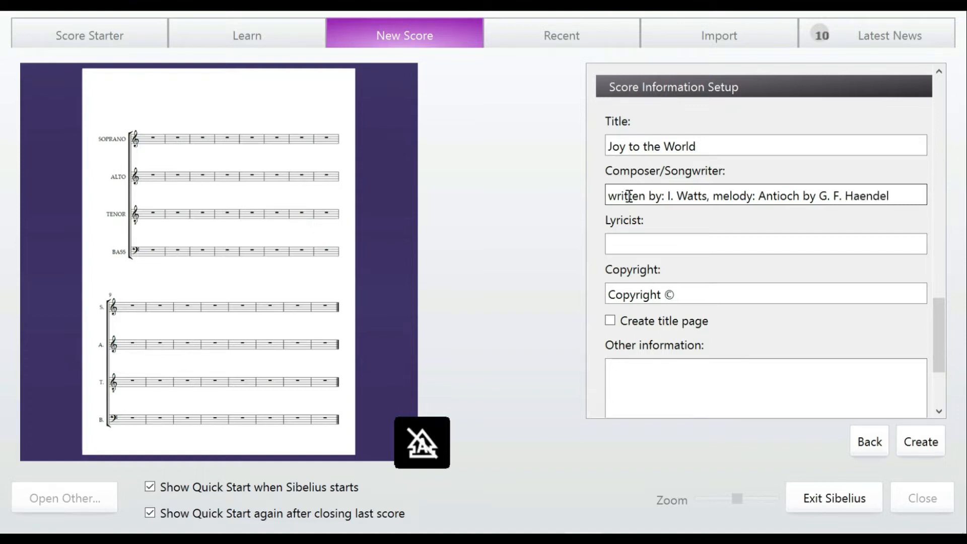
Enter "arranged by L. Mason" as the lyricist.
{"action": "left_click", "coordinate": [662, 237]}
{"action": "type", "text": "arran"}
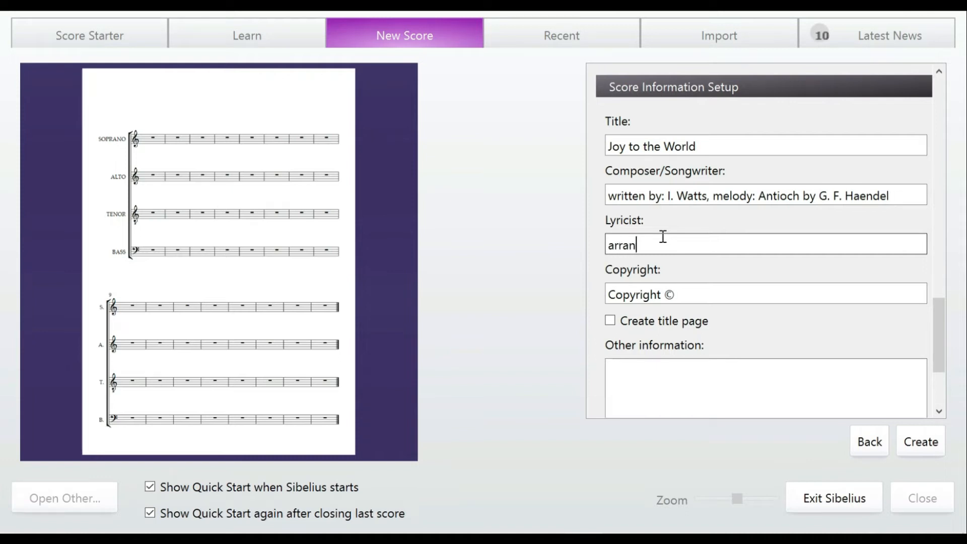
{"action": "type", "text": "ged by L. Masc"}
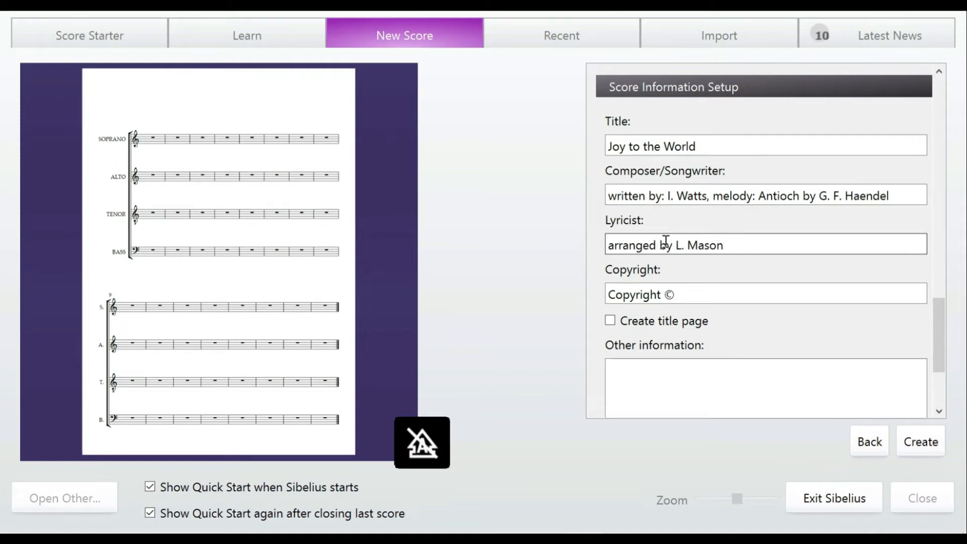
Clear the default text from the score's copyright field.
{"action": "left_click", "coordinate": [696, 292]}
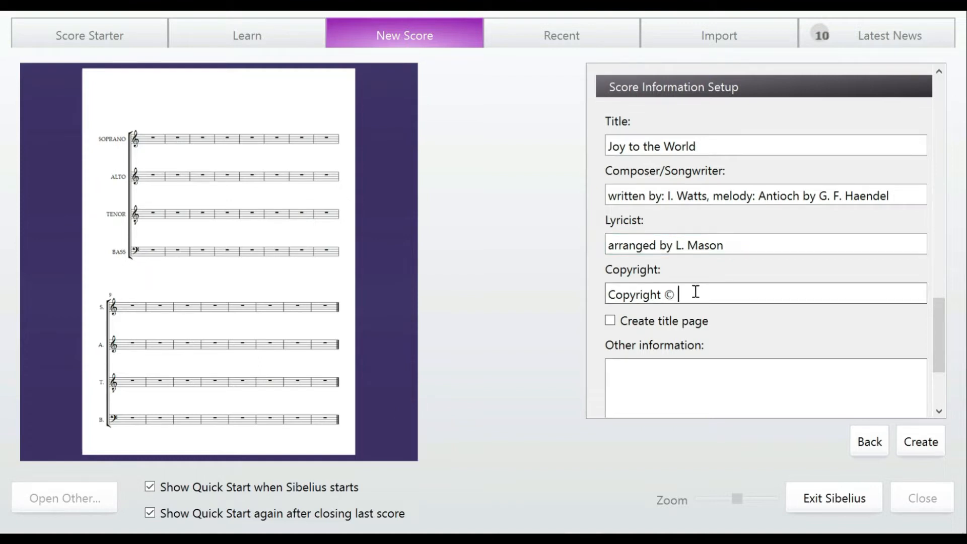
{"action": "key", "text": "ctrl+a"}
{"action": "key", "text": "BackSpace"}
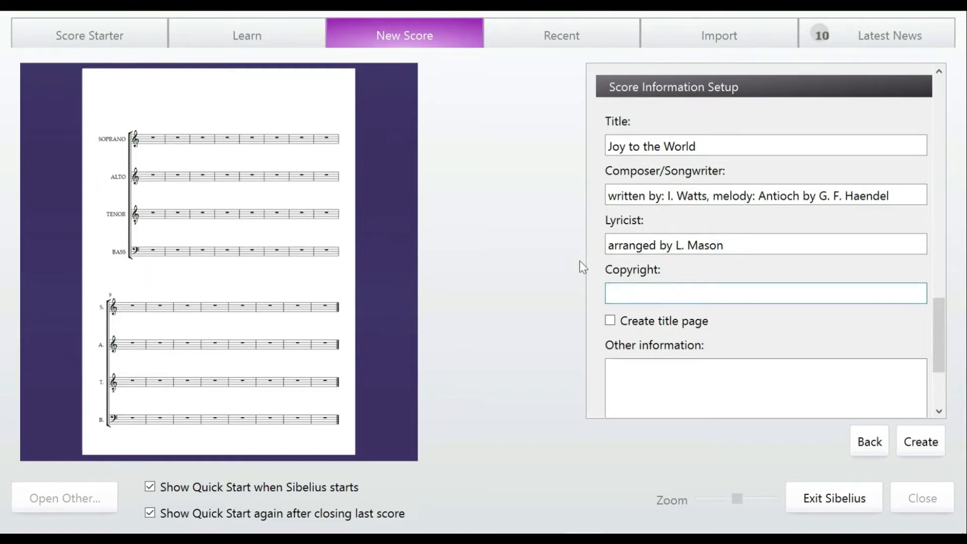
{"action": "left_click", "coordinate": [753, 268]}
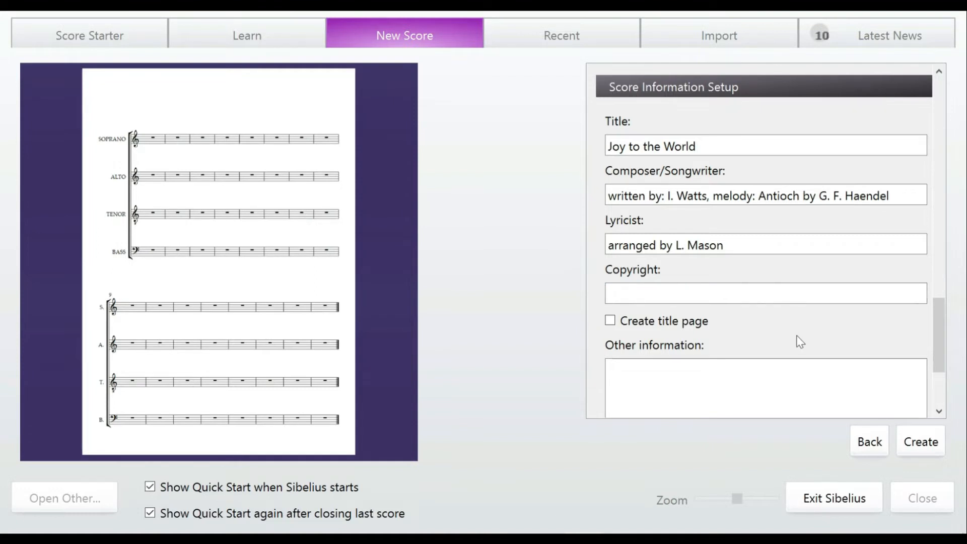
Review the remaining score information options and create the score without a title page.
{"action": "scroll", "coordinate": [799, 342], "scroll_direction": "down", "scroll_amount": 1}
{"action": "scroll", "coordinate": [798, 336], "scroll_direction": "down", "scroll_amount": 1}
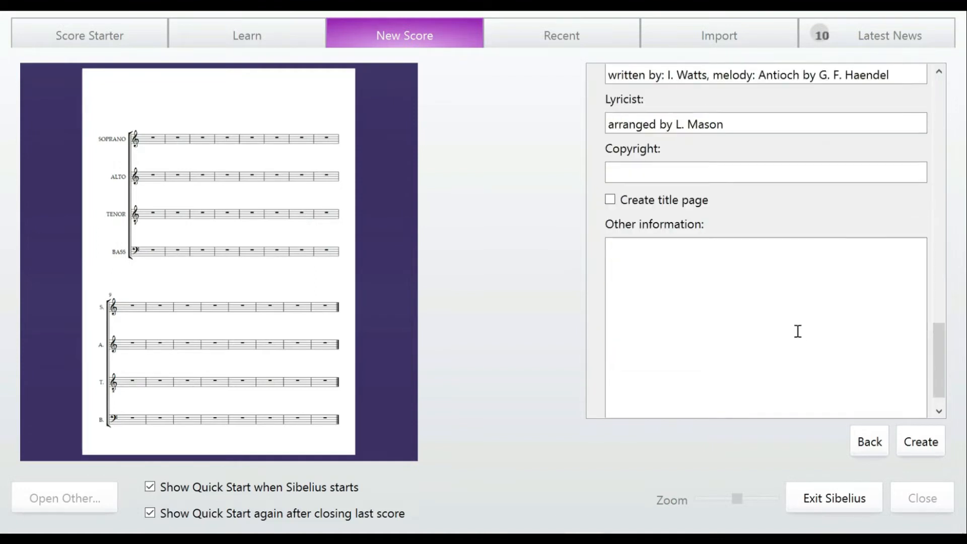
{"action": "left_click", "coordinate": [610, 199]}
{"action": "scroll", "coordinate": [745, 212], "scroll_direction": "down", "scroll_amount": 1}
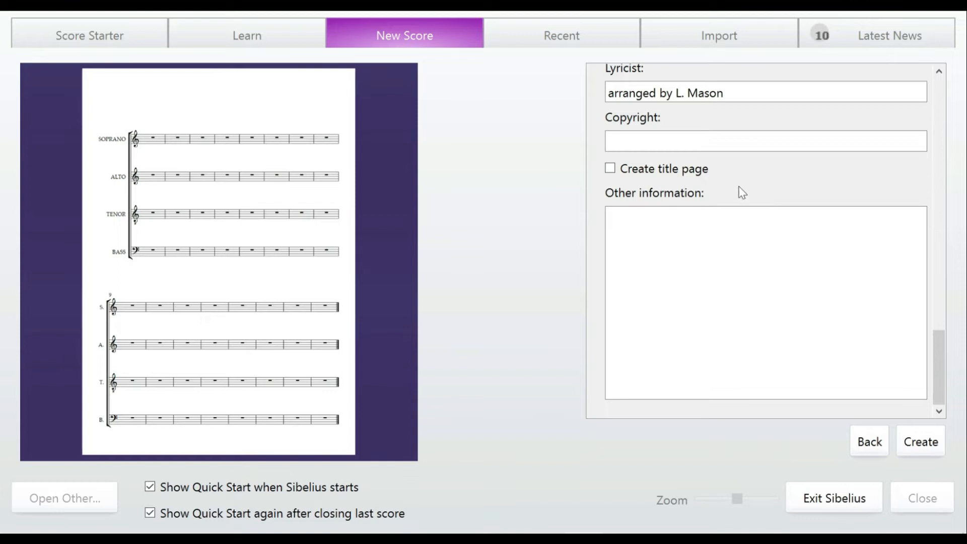
{"action": "scroll", "coordinate": [740, 191], "scroll_direction": "up", "scroll_amount": 8}
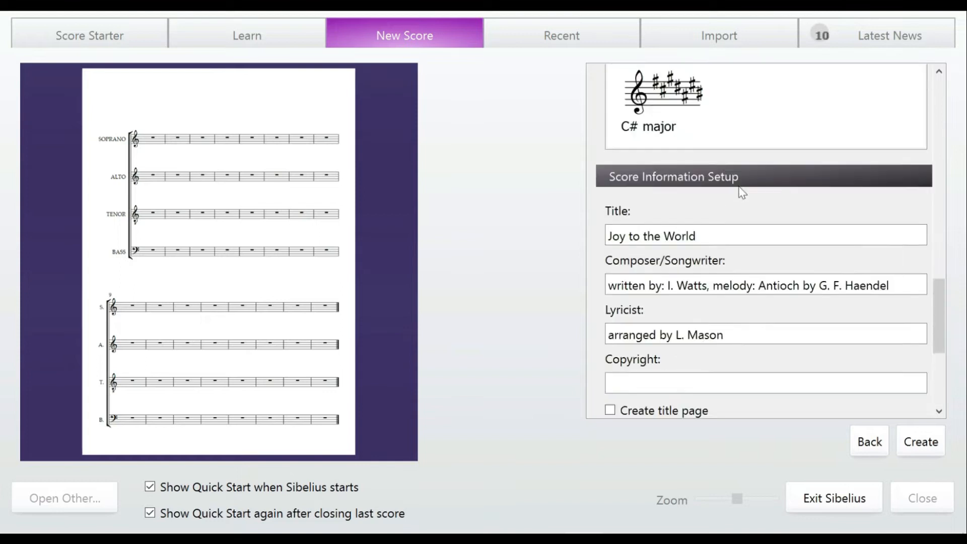
{"action": "scroll", "coordinate": [740, 191], "scroll_direction": "down", "scroll_amount": 2}
{"action": "scroll", "coordinate": [724, 274], "scroll_direction": "down", "scroll_amount": 3}
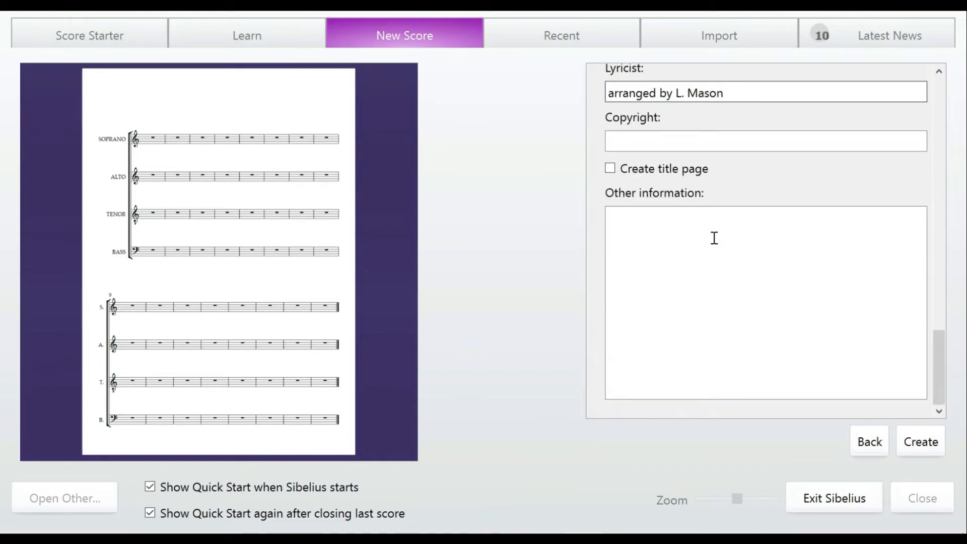
{"action": "left_click", "coordinate": [712, 237]}
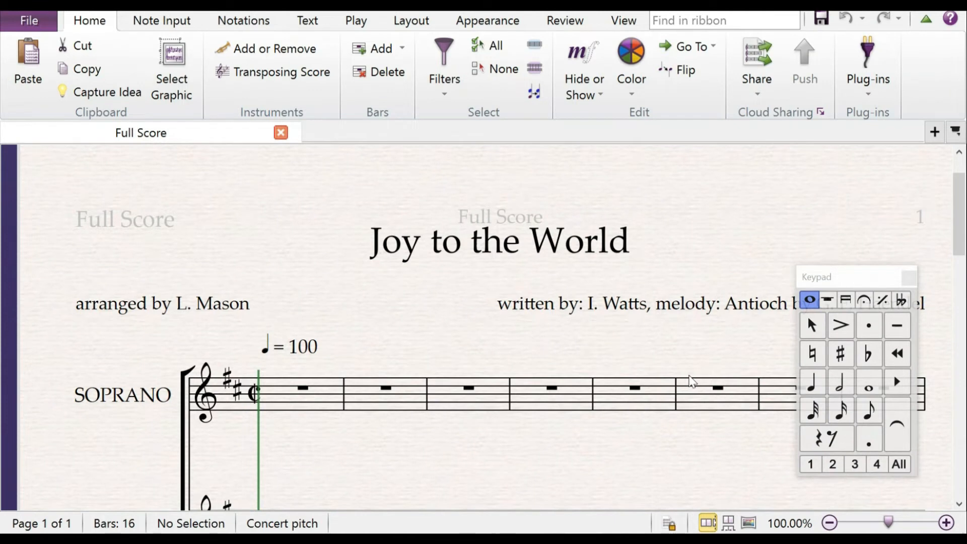
Examine the new score's file information, including its text fields and document details.
{"action": "left_click", "coordinate": [30, 21]}
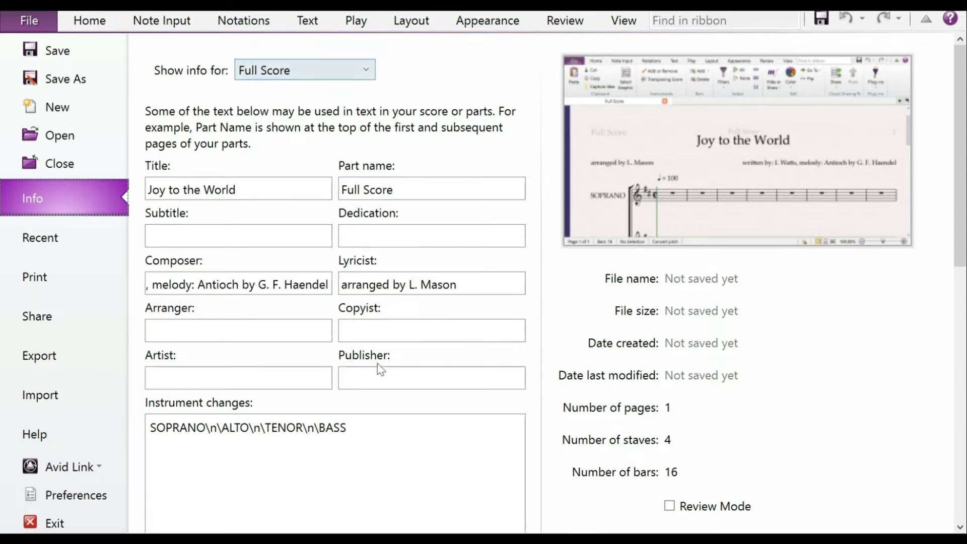
{"action": "scroll", "coordinate": [378, 366], "scroll_direction": "down", "scroll_amount": 8}
{"action": "scroll", "coordinate": [402, 405], "scroll_direction": "up", "scroll_amount": 8}
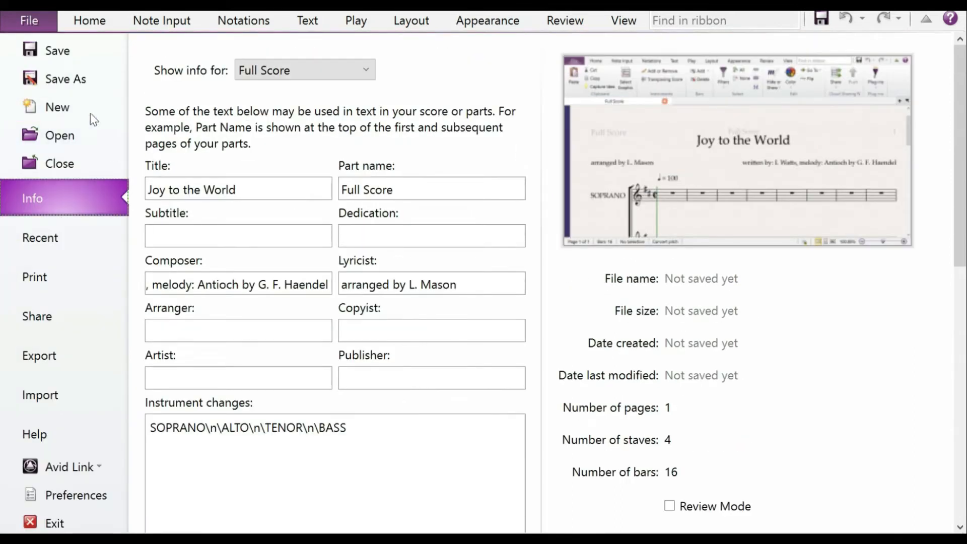
Create a Desktop folder named "Joy to the world" and save the score there as "Joy to the World" in Sibelius (*.sib) format.
{"action": "left_click", "coordinate": [81, 77]}
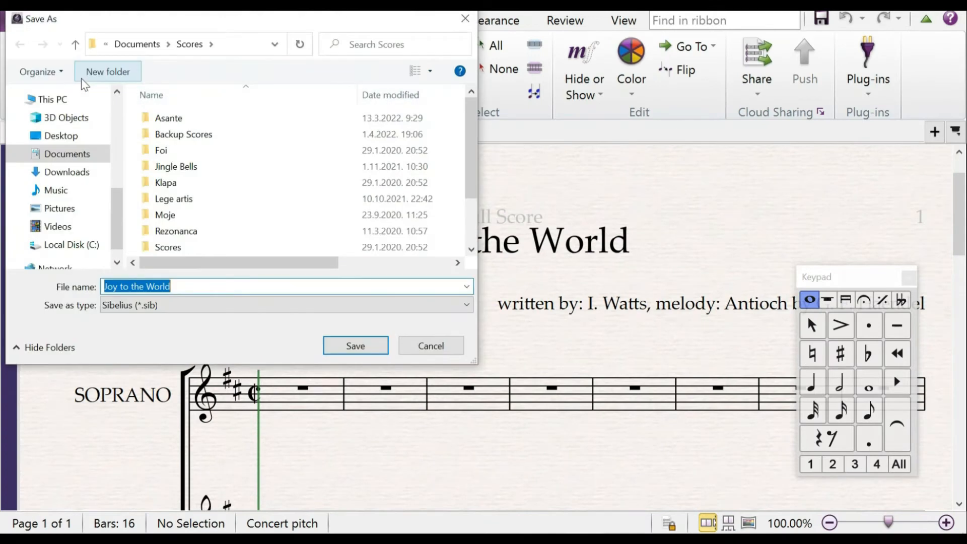
{"action": "left_click", "coordinate": [69, 137]}
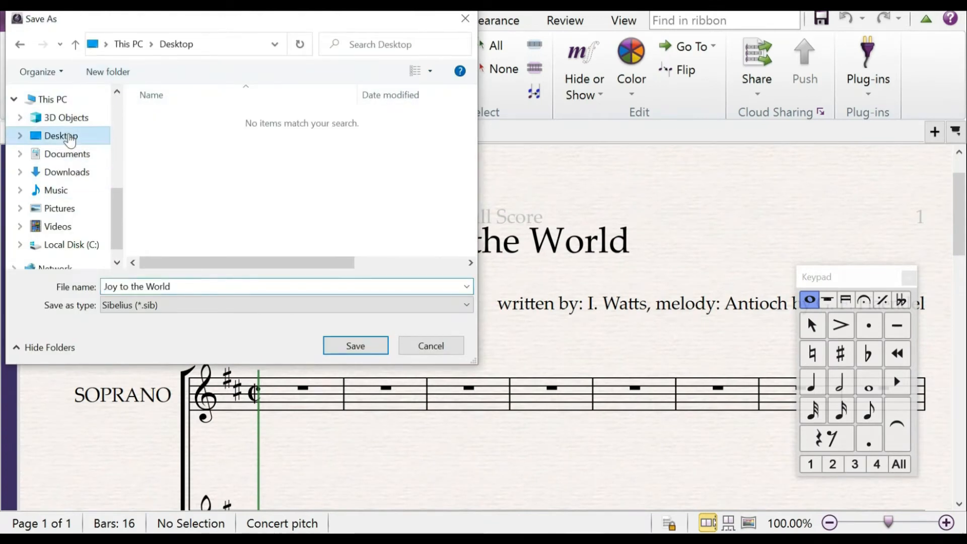
{"action": "right_click", "coordinate": [191, 195]}
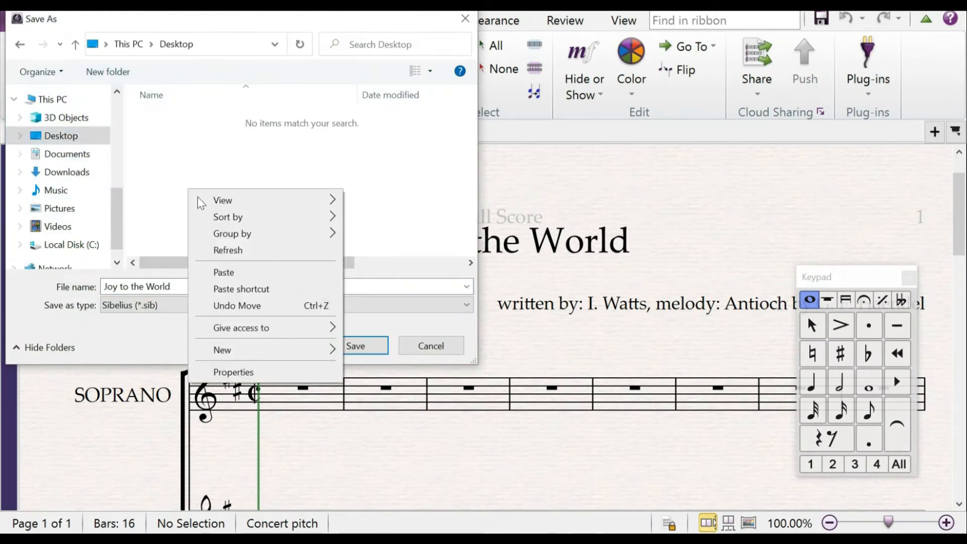
{"action": "mouse_move", "coordinate": [284, 351]}
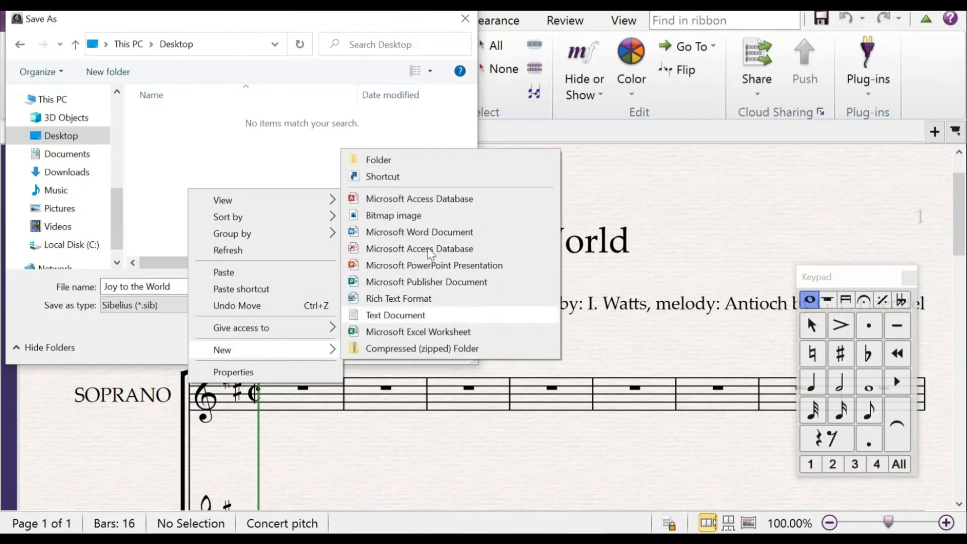
{"action": "left_click", "coordinate": [438, 160]}
{"action": "type", "text": "Joy"}
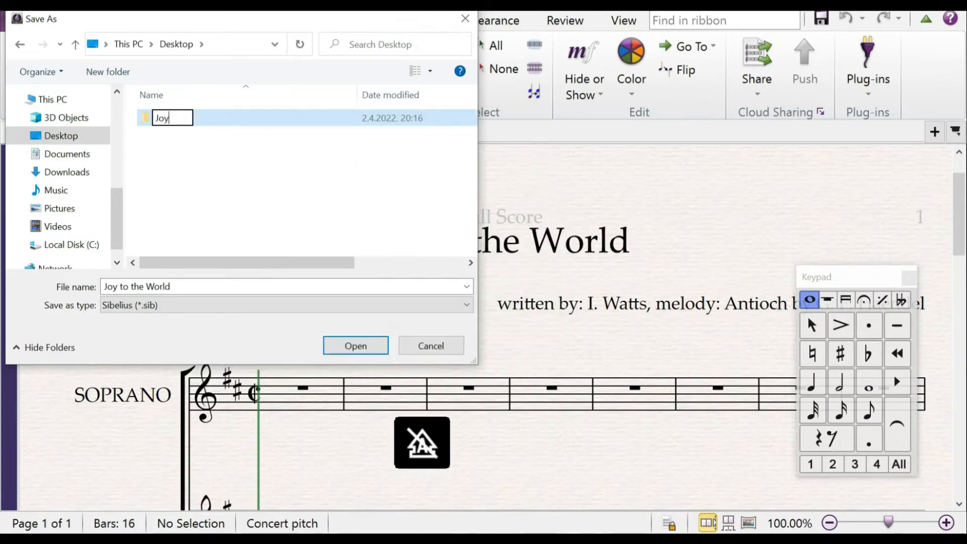
{"action": "type", "text": " to the world"}
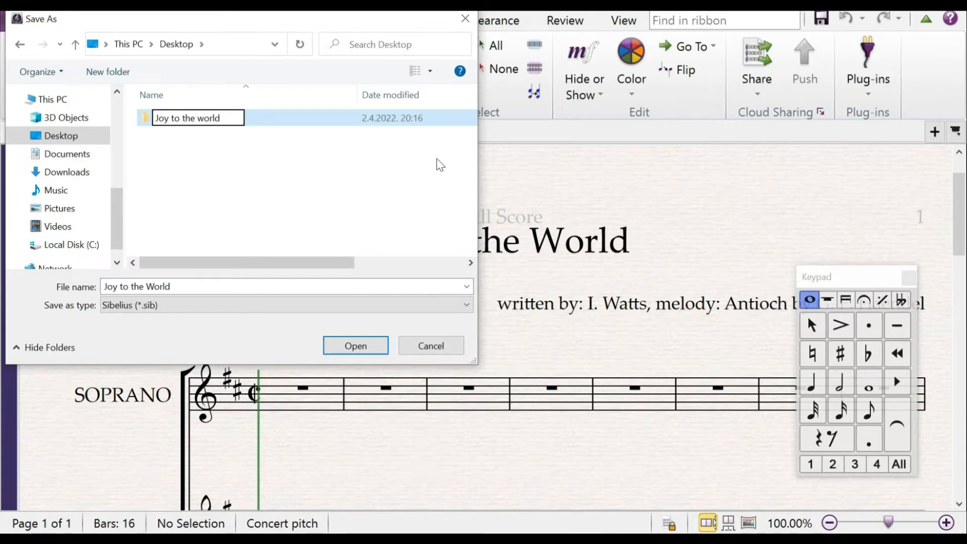
{"action": "left_click", "coordinate": [306, 174]}
{"action": "double_click", "coordinate": [172, 120]}
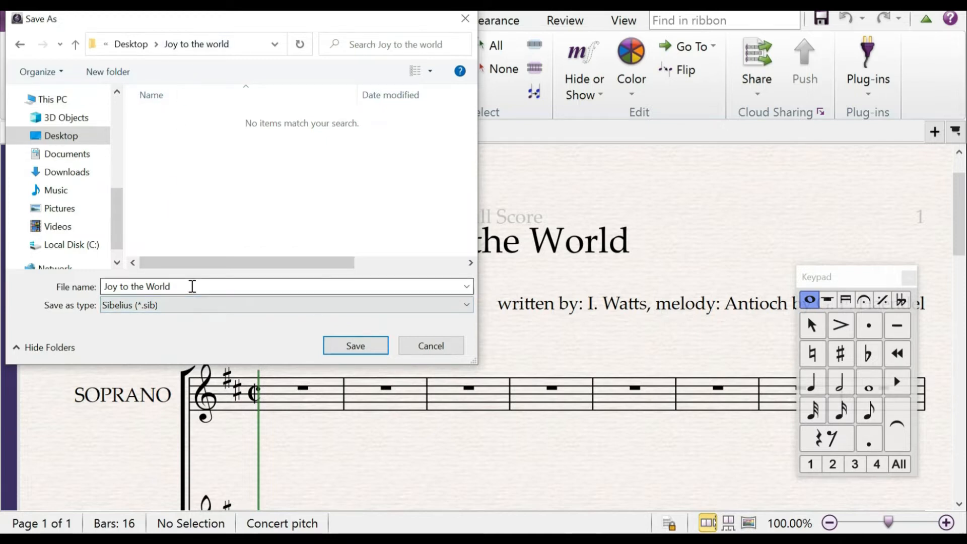
{"action": "left_click", "coordinate": [356, 345]}
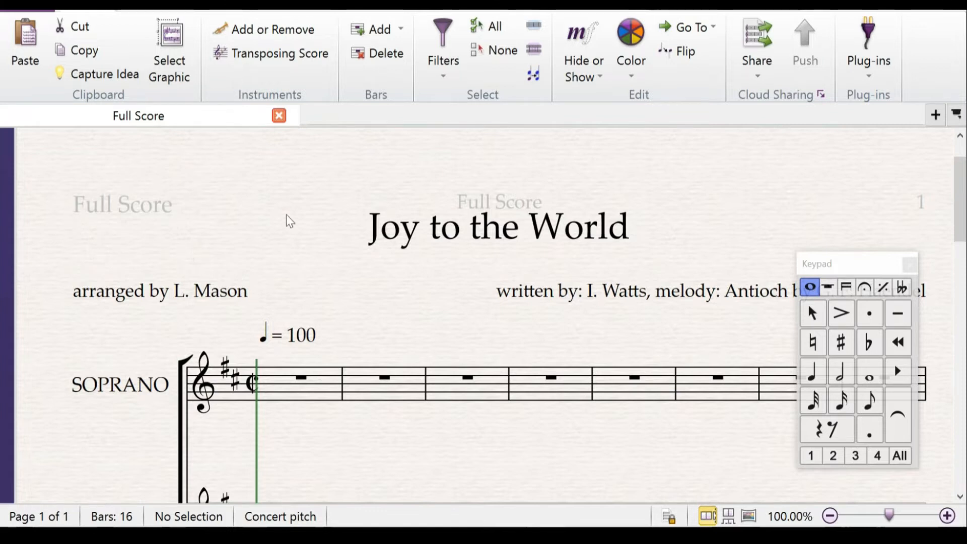
Change the quarter-note tempo marking above the first Soprano bar to 60.
{"action": "left_click_drag", "start_coordinate": [279, 200], "coordinate": [293, 222]}
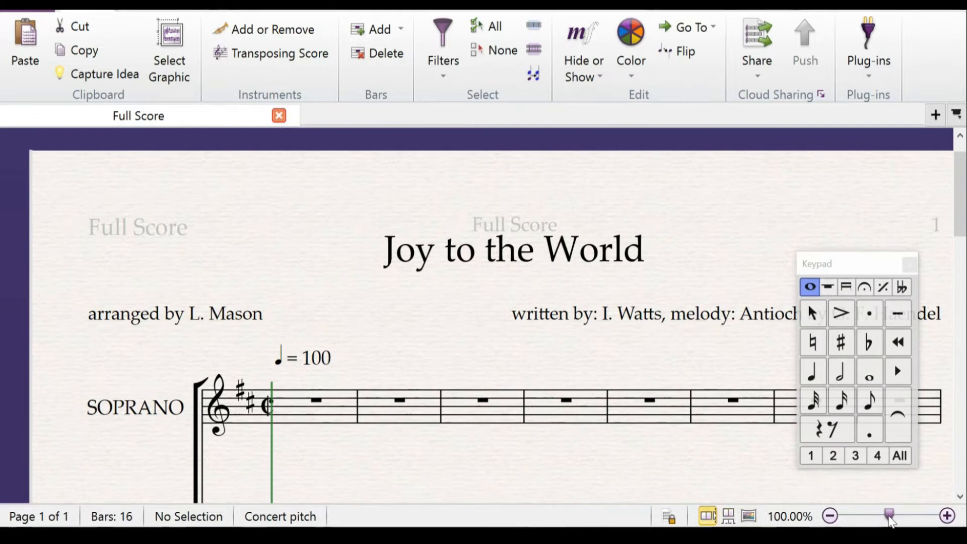
{"action": "left_click_drag", "start_coordinate": [889, 515], "coordinate": [868, 516]}
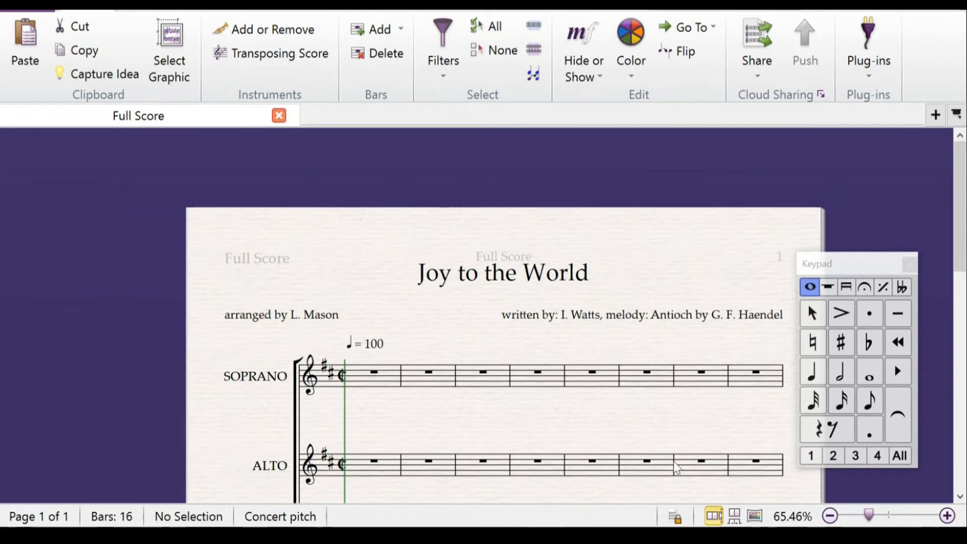
{"action": "left_click_drag", "start_coordinate": [613, 430], "coordinate": [573, 373]}
{"action": "left_click_drag", "start_coordinate": [557, 328], "coordinate": [479, 290]}
{"action": "mouse_move", "coordinate": [351, 315]}
{"action": "left_mouse_down"}
{"action": "mouse_move", "coordinate": [369, 367]}
{"action": "mouse_move", "coordinate": [358, 332]}
{"action": "left_mouse_up"}
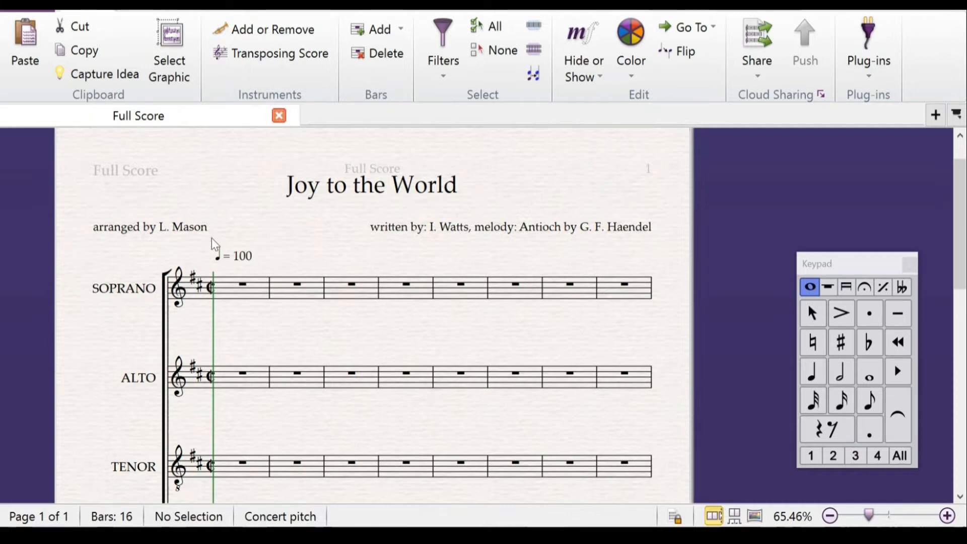
{"action": "double_click", "coordinate": [246, 259]}
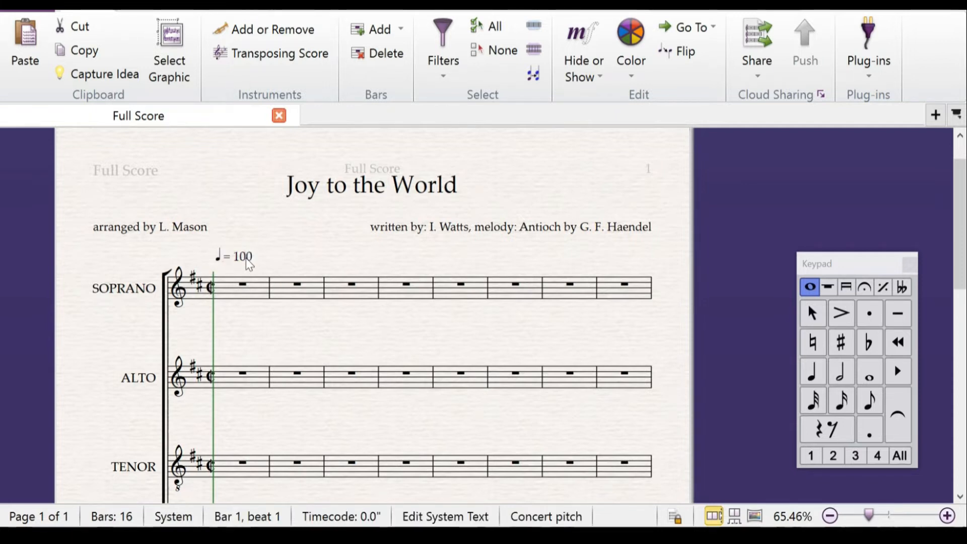
{"action": "key", "text": "BackSpace"}
{"action": "key", "text": "BackSpace"}
{"action": "type", "text": "6"}
{"action": "left_click", "coordinate": [273, 262]}
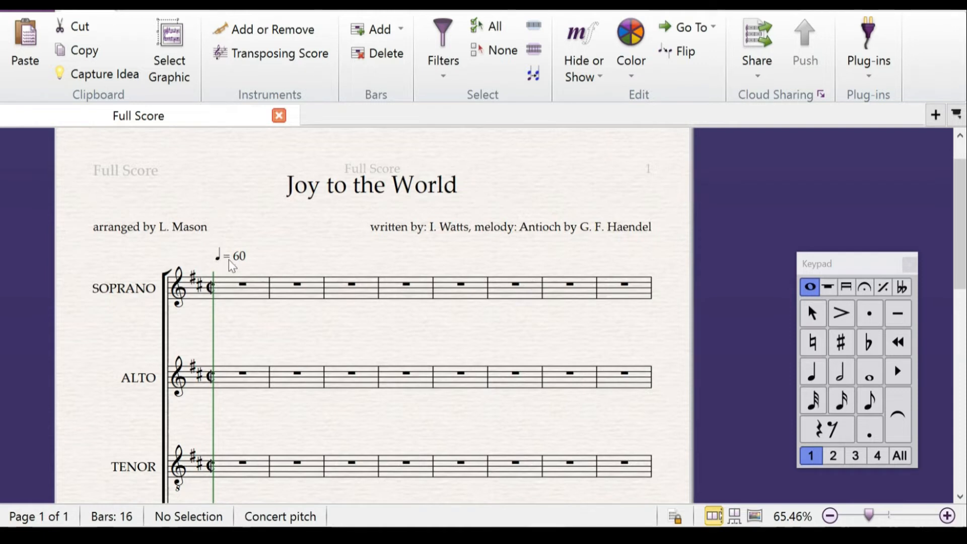
Set the quarter-note tempo marking above the first Soprano bar back to 100.
{"action": "left_click", "coordinate": [240, 258]}
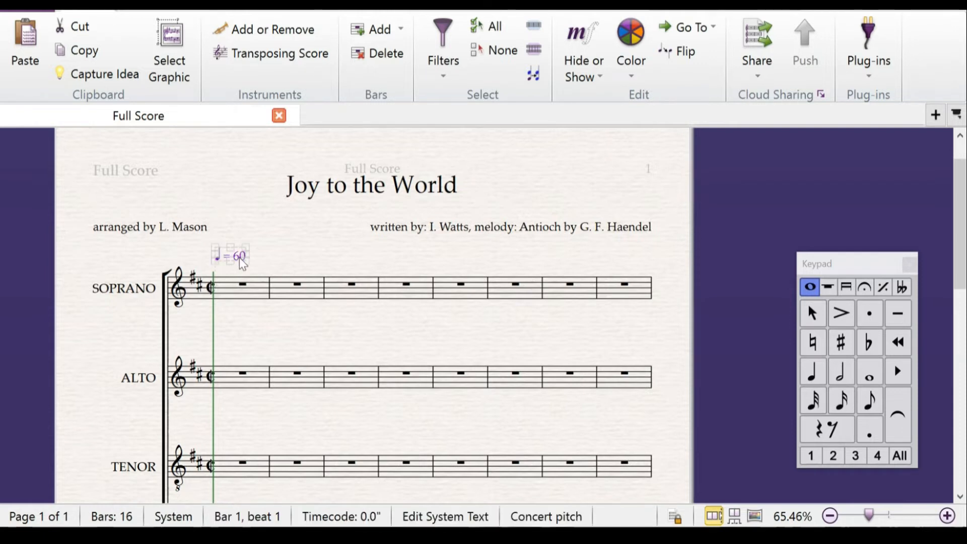
{"action": "double_click", "coordinate": [240, 258]}
{"action": "key", "text": "BackSpace"}
{"action": "left_click", "coordinate": [305, 352]}
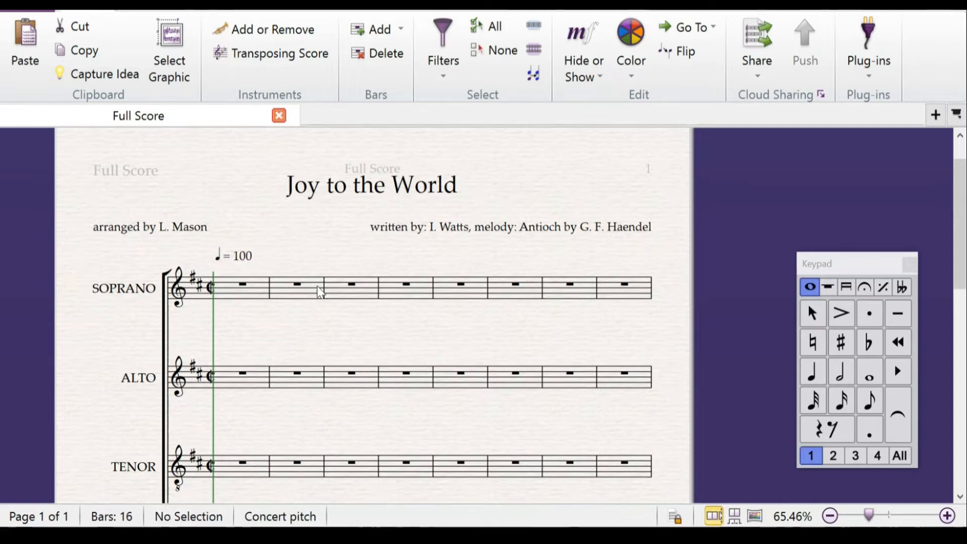
Look through both systems of the score and view the list of instruments in it, leaving without changes.
{"action": "scroll", "coordinate": [308, 291], "scroll_direction": "down", "scroll_amount": 3}
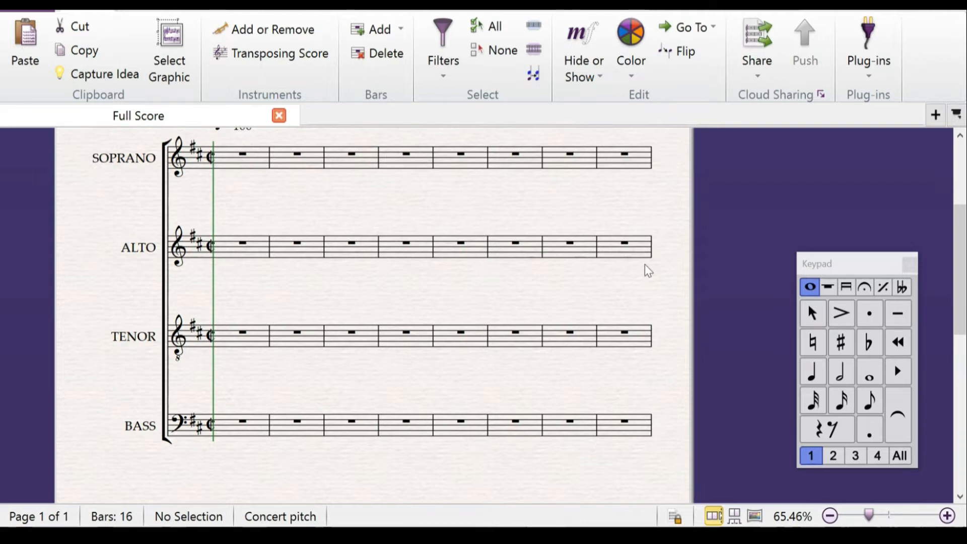
{"action": "scroll", "coordinate": [633, 320], "scroll_direction": "down", "scroll_amount": 1}
{"action": "scroll", "coordinate": [634, 324], "scroll_direction": "down", "scroll_amount": 3}
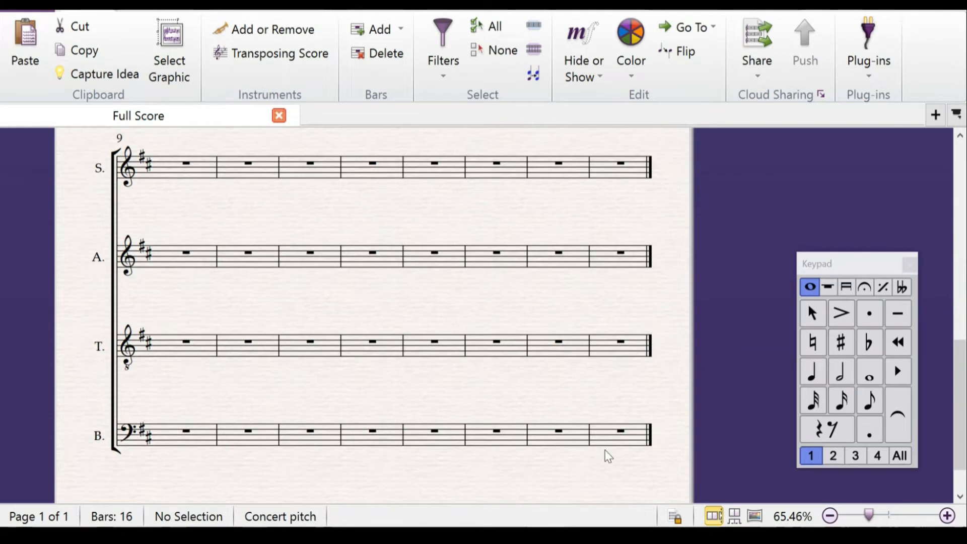
{"action": "scroll", "coordinate": [605, 448], "scroll_direction": "up", "scroll_amount": 1}
{"action": "scroll", "coordinate": [604, 445], "scroll_direction": "up", "scroll_amount": 5}
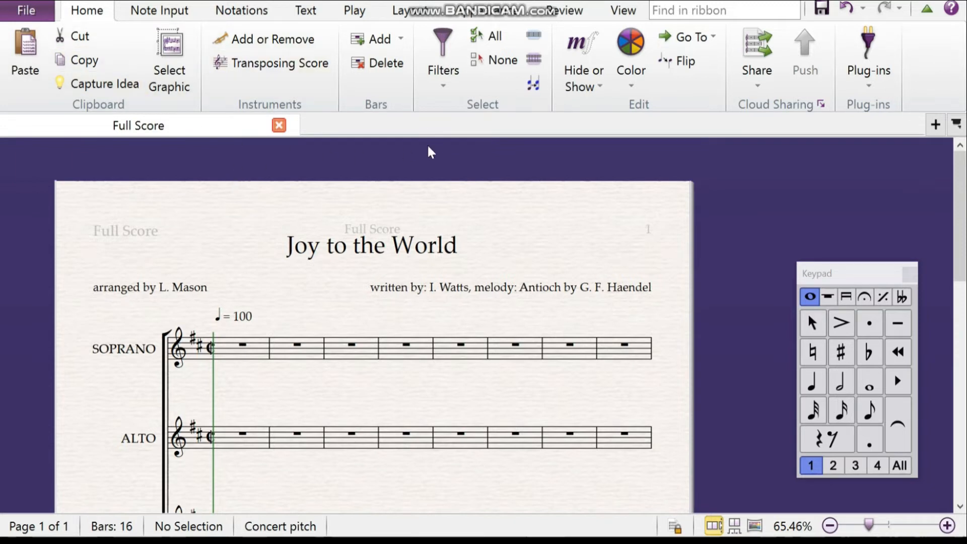
{"action": "left_click", "coordinate": [291, 43]}
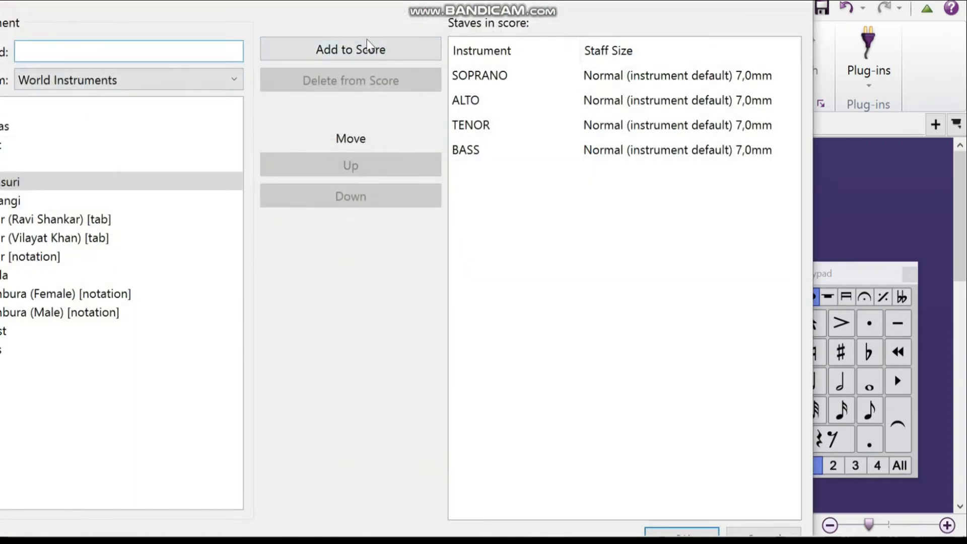
{"action": "key", "text": "Escape"}
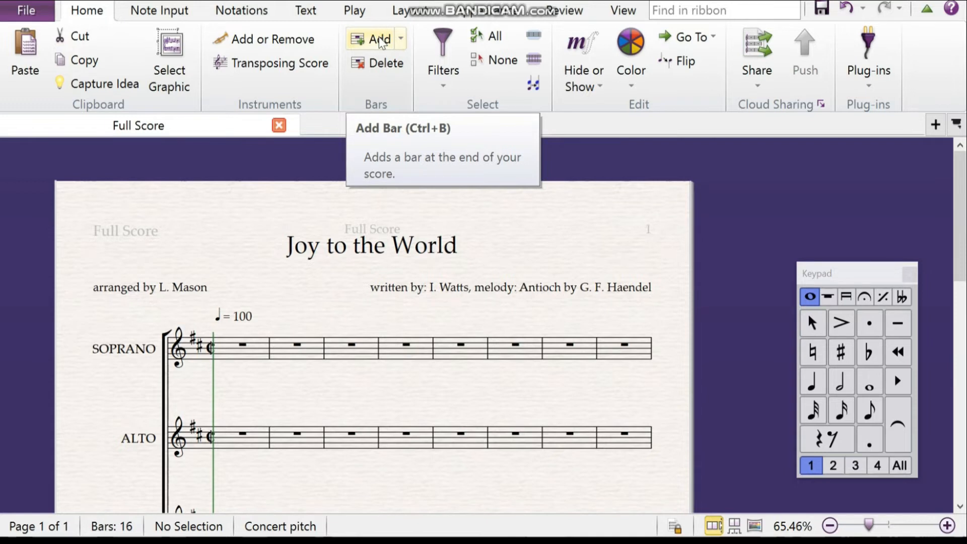
Add one bar at the end of the score and delete that same bar again.
{"action": "left_click", "coordinate": [380, 39]}
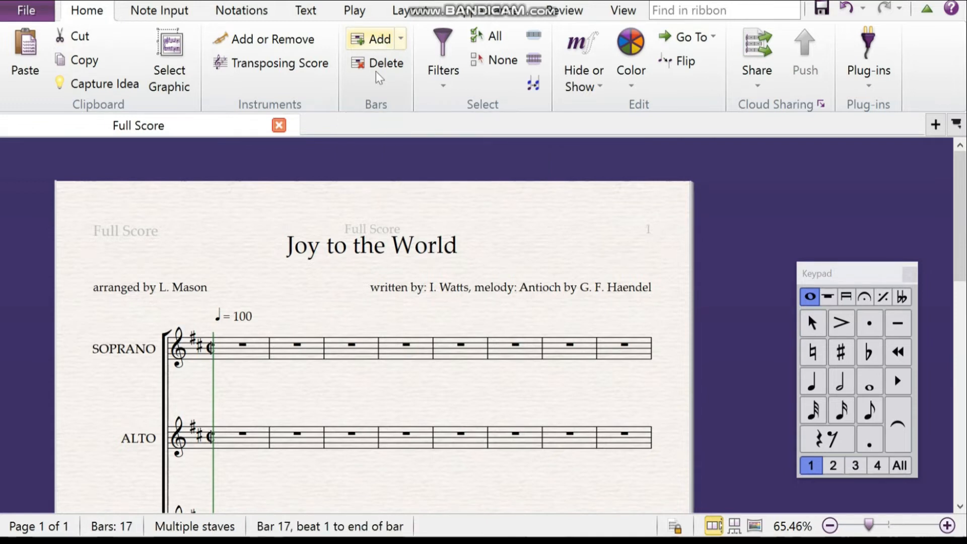
{"action": "scroll", "coordinate": [388, 276], "scroll_direction": "down", "scroll_amount": 6}
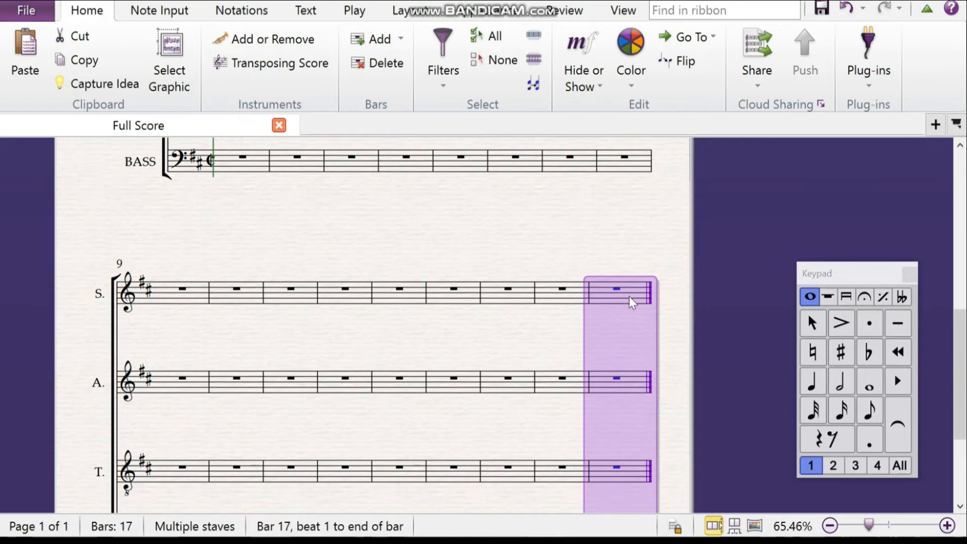
{"action": "left_click", "coordinate": [369, 62]}
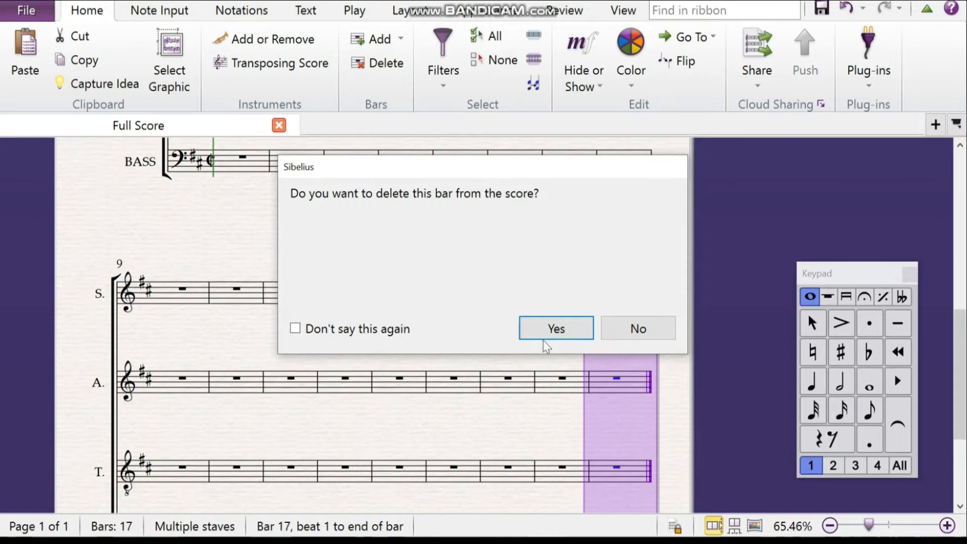
{"action": "left_click", "coordinate": [541, 325]}
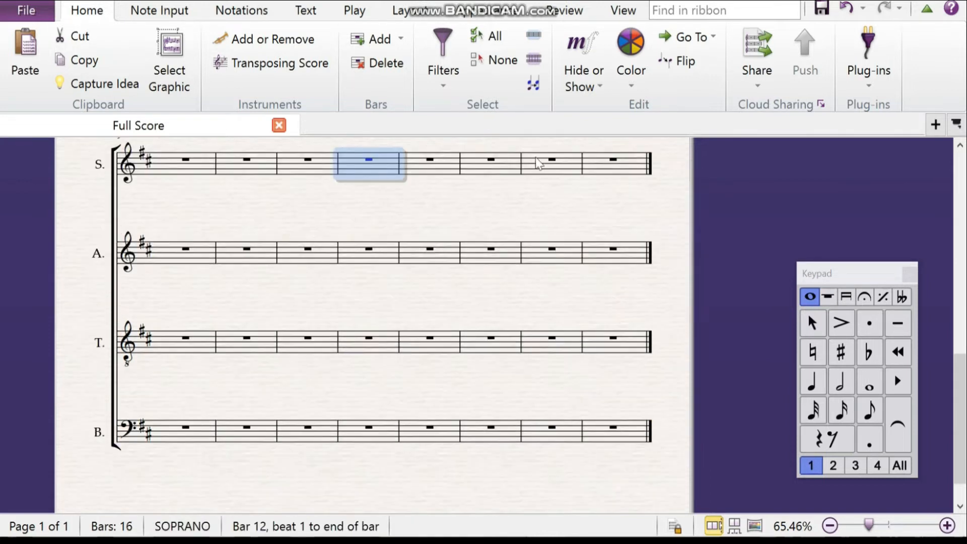
Delete bars 12 to 15 from all staves of the score.
{"action": "left_click", "coordinate": [548, 178], "text": "shift"}
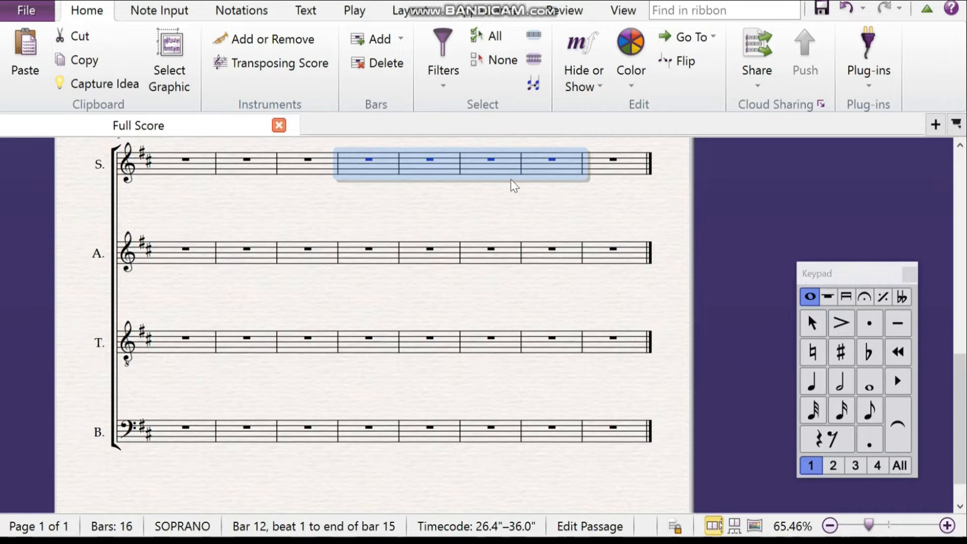
{"action": "left_click", "coordinate": [391, 62]}
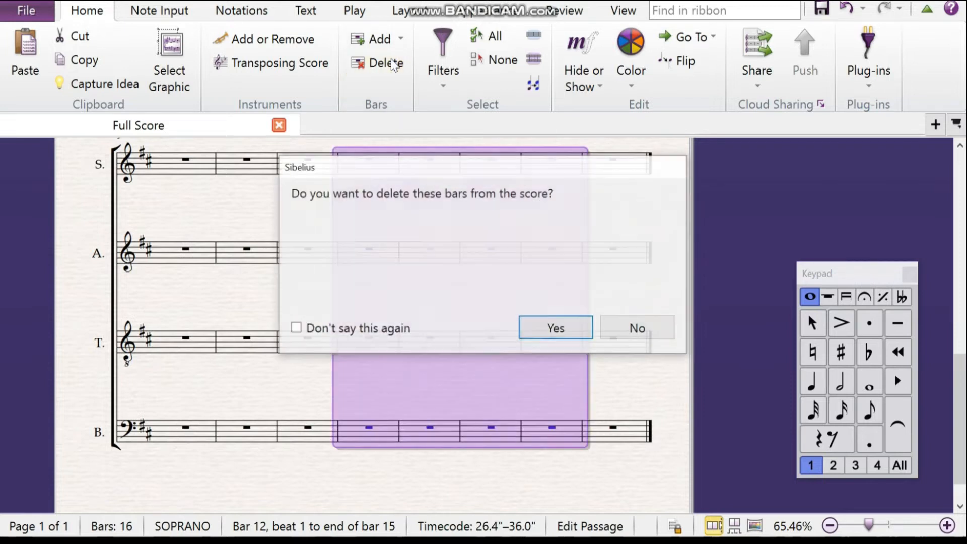
{"action": "left_click", "coordinate": [554, 327]}
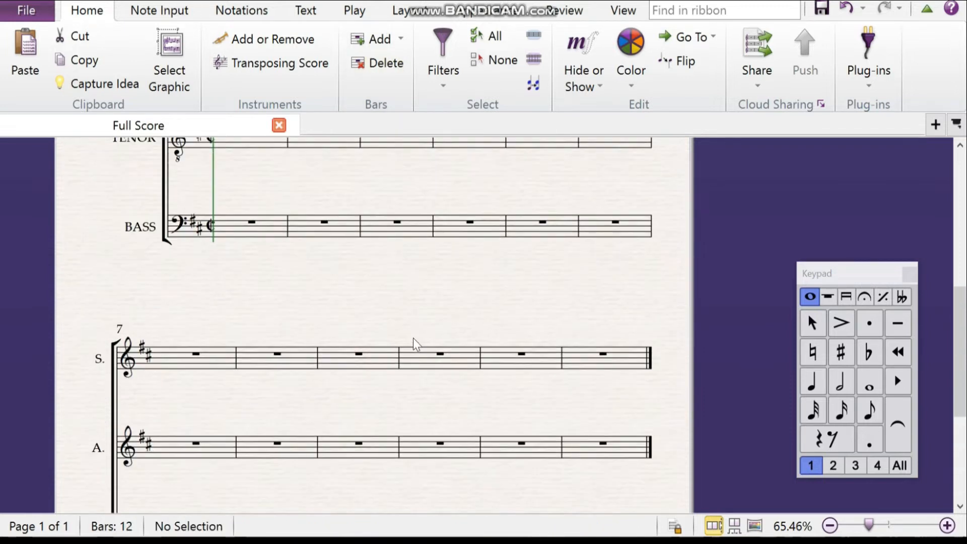
Undo the deletion of bars 12 to 15 and clear the selection.
{"action": "scroll", "coordinate": [413, 337], "scroll_direction": "up", "scroll_amount": 4}
{"action": "left_click", "coordinate": [847, 10]}
{"action": "scroll", "coordinate": [544, 292], "scroll_direction": "up", "scroll_amount": 3}
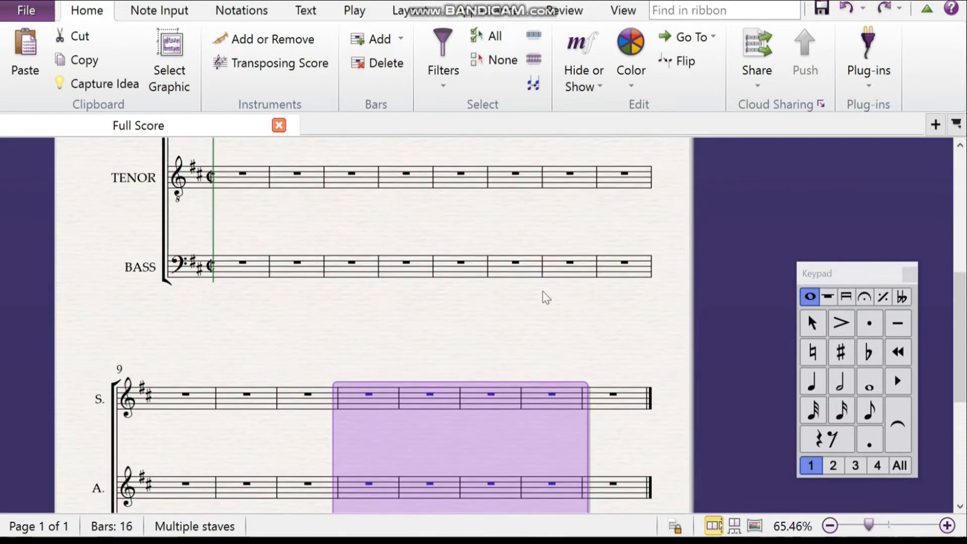
{"action": "left_click", "coordinate": [535, 324]}
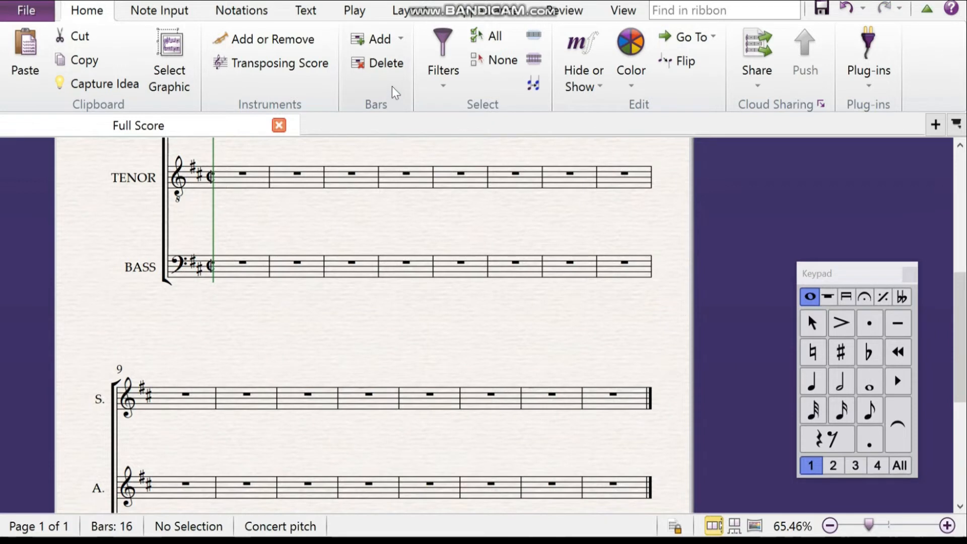
Insert a single bar between the third and fourth bars of the first system.
{"action": "left_click", "coordinate": [400, 44]}
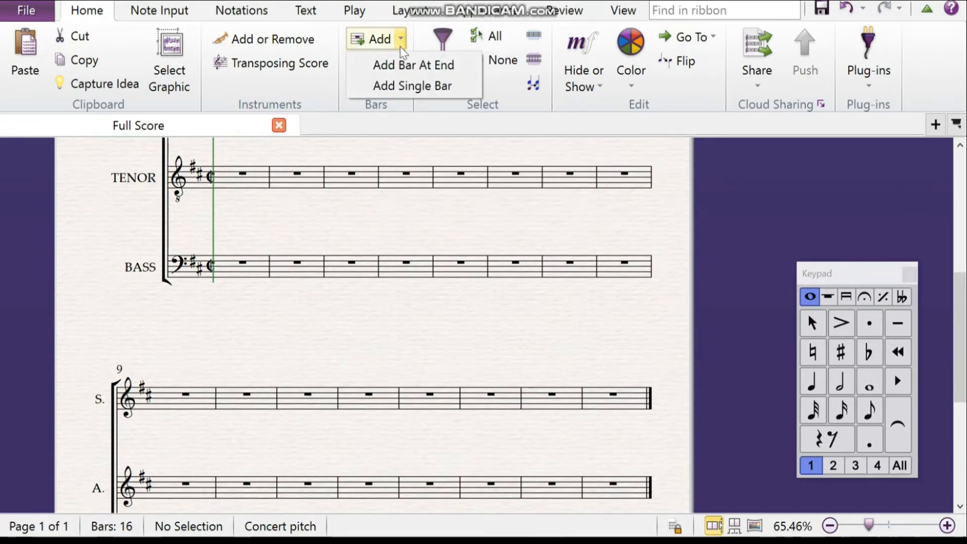
{"action": "left_click", "coordinate": [398, 87]}
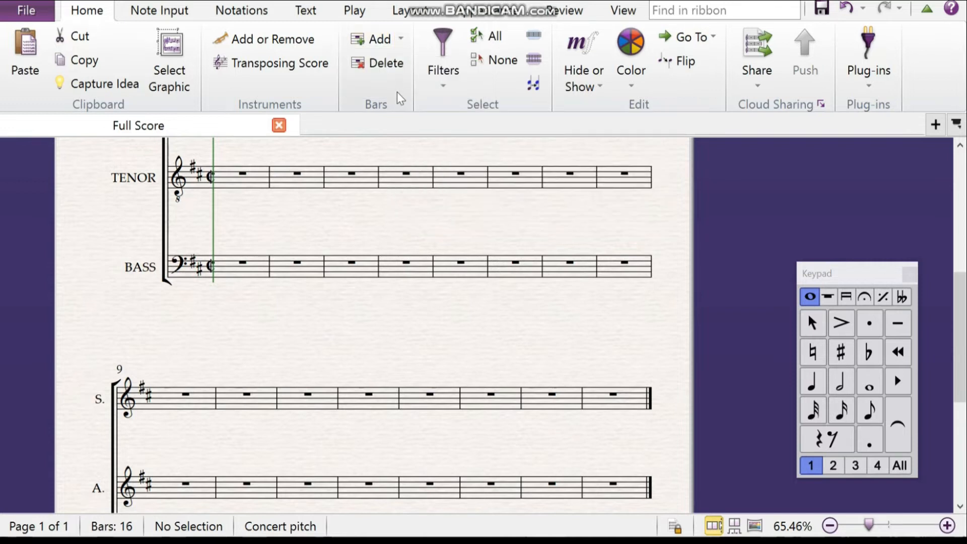
{"action": "left_click", "coordinate": [379, 181]}
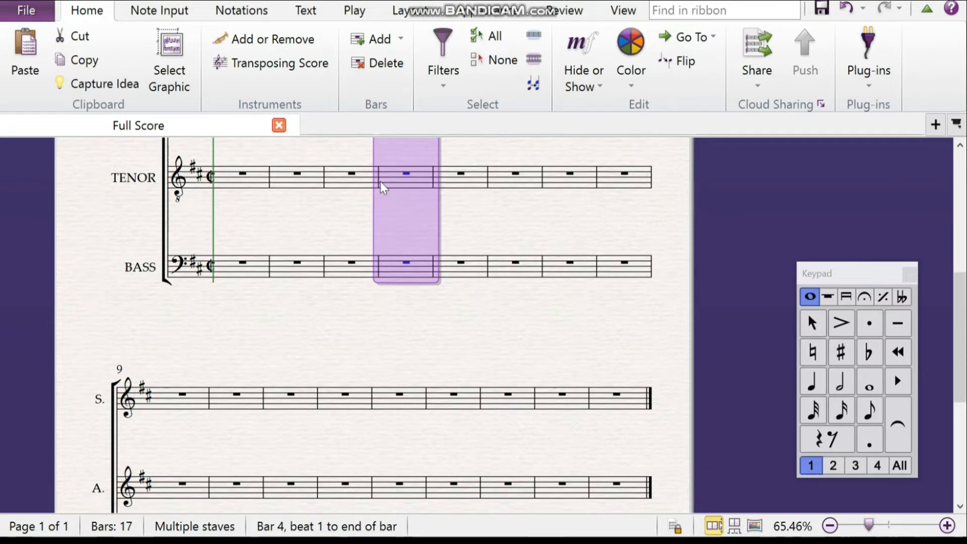
{"action": "scroll", "coordinate": [381, 181], "scroll_direction": "up", "scroll_amount": 4}
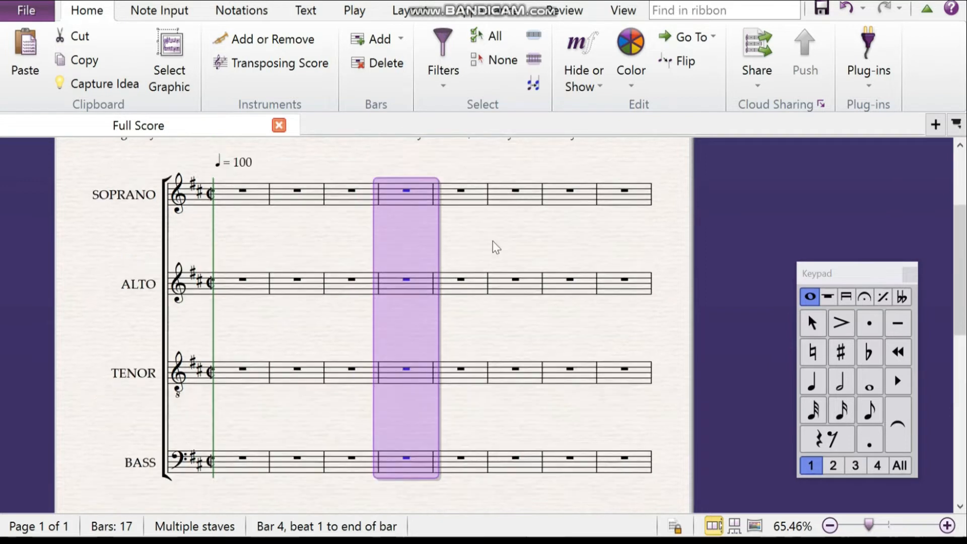
Undo the single-bar insertion in the first system and leave nothing selected.
{"action": "left_click", "coordinate": [842, 11]}
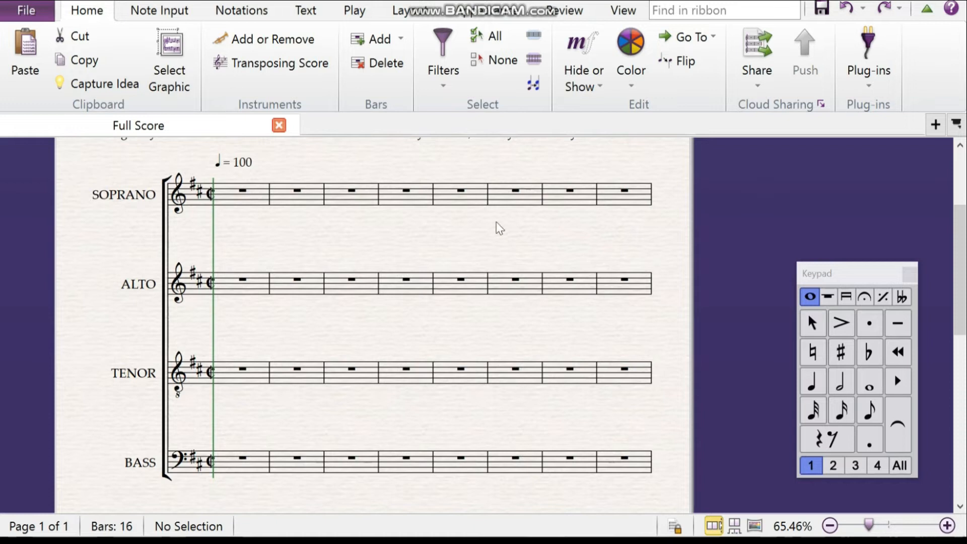
{"action": "left_click", "coordinate": [405, 192]}
{"action": "left_click", "coordinate": [355, 192]}
{"action": "left_click", "coordinate": [390, 235]}
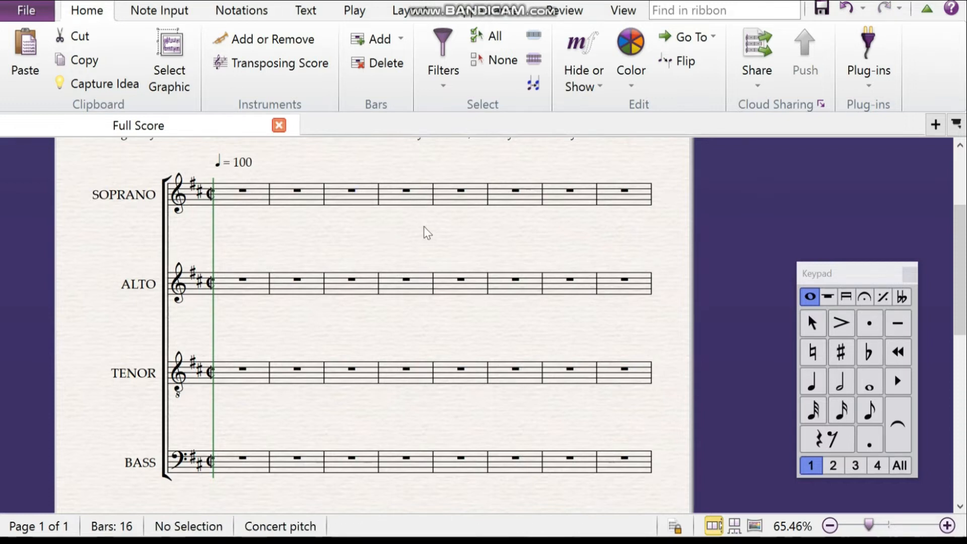
{"action": "left_click", "coordinate": [399, 47]}
{"action": "left_click", "coordinate": [398, 86]}
{"action": "left_click", "coordinate": [419, 332]}
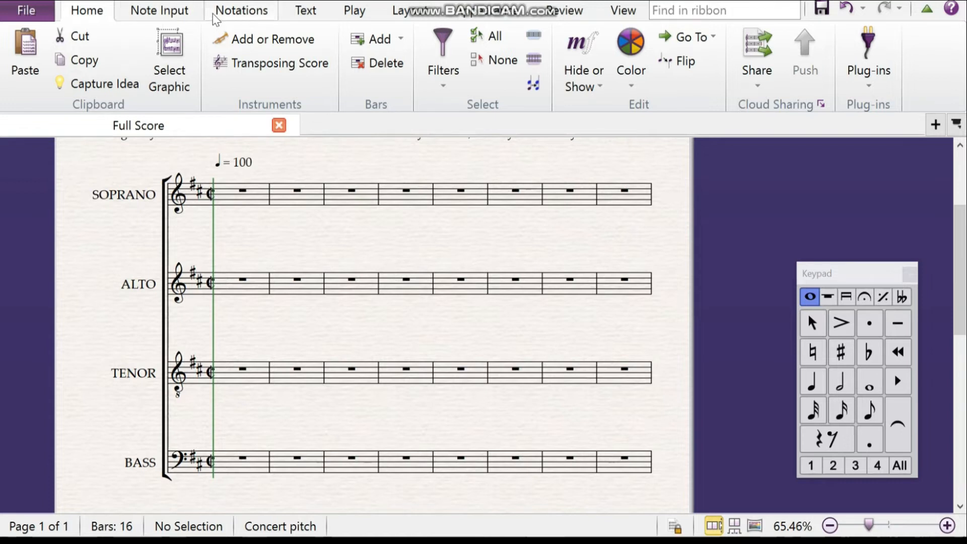
Change the Tenor staff's opening clef to a bass clef and undo the change.
{"action": "left_click", "coordinate": [240, 12]}
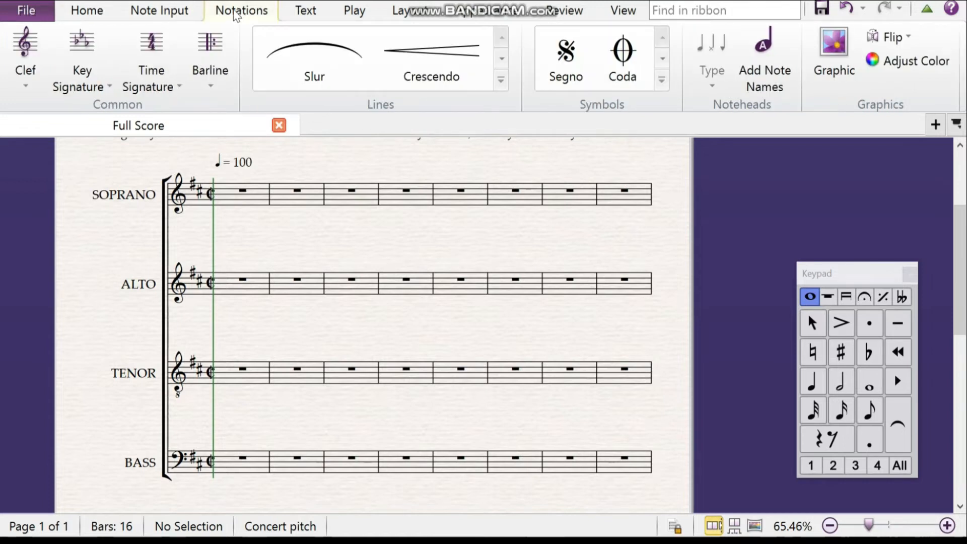
{"action": "left_click", "coordinate": [43, 88]}
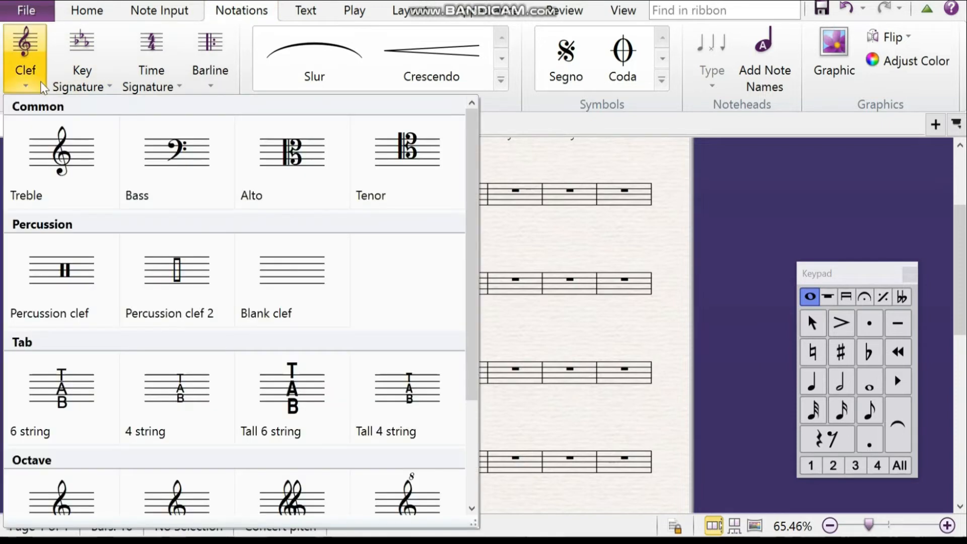
{"action": "left_click", "coordinate": [43, 88]}
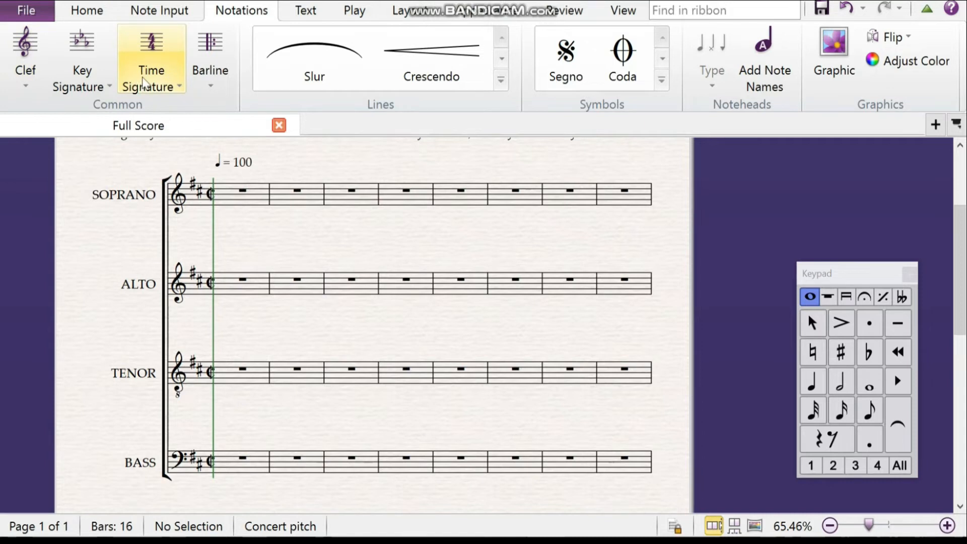
{"action": "left_click", "coordinate": [37, 72]}
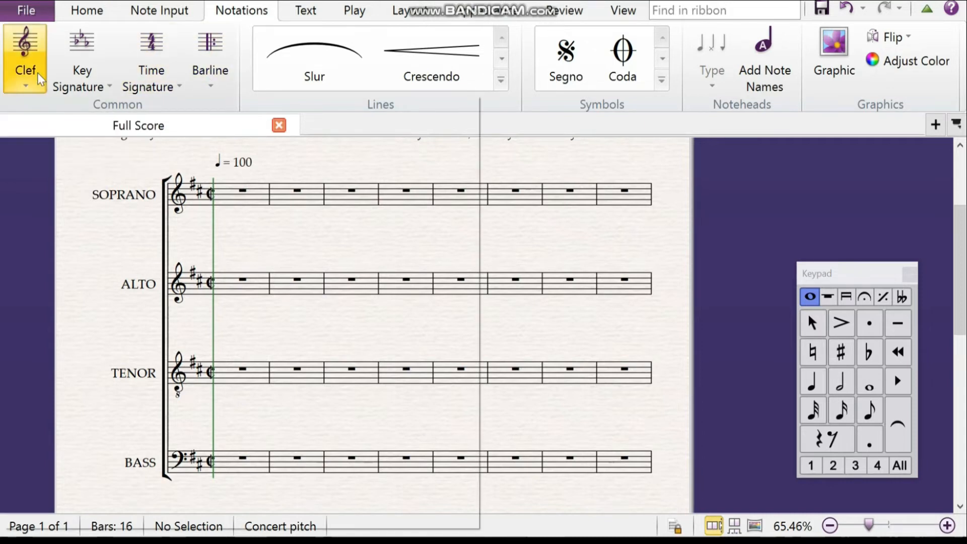
{"action": "left_click", "coordinate": [149, 161]}
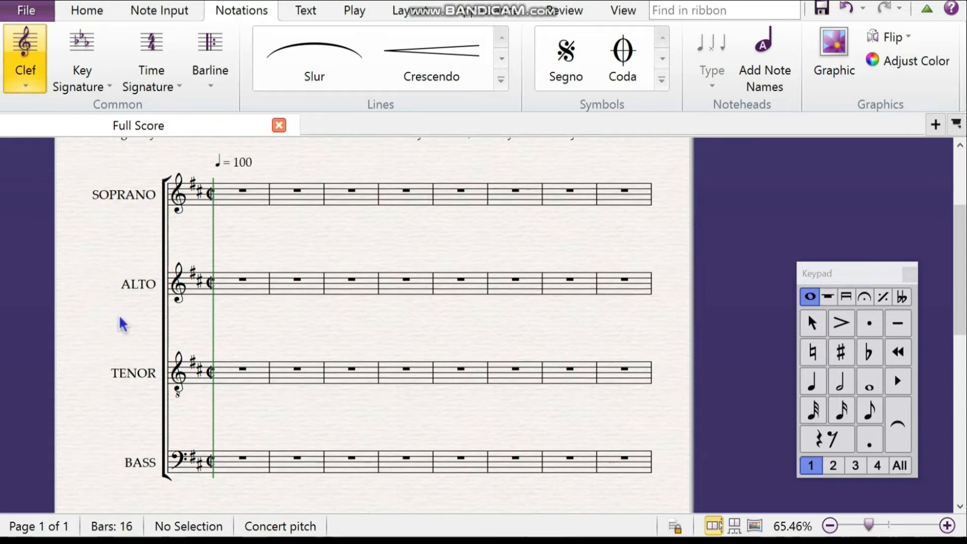
{"action": "key", "text": "Escape"}
{"action": "left_click", "coordinate": [182, 381]}
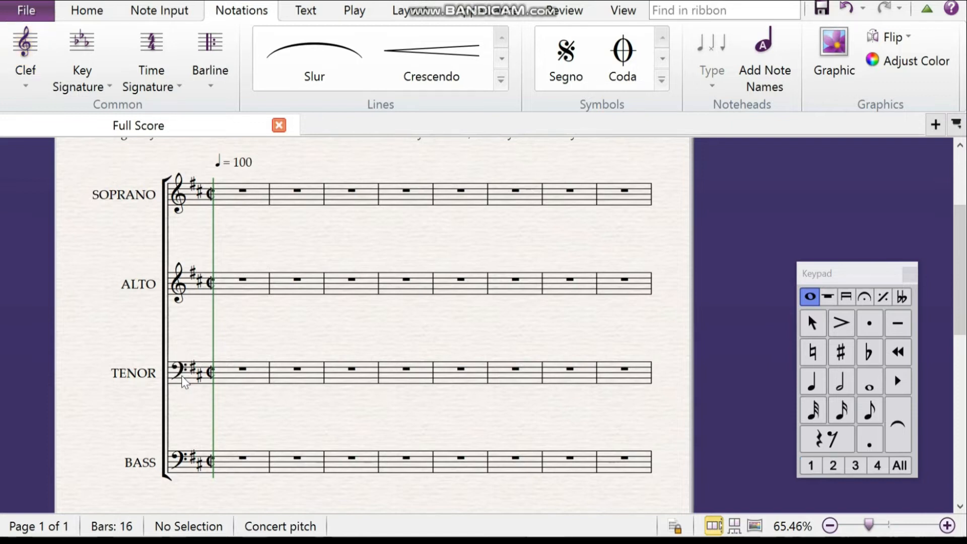
{"action": "left_click", "coordinate": [848, 8]}
Place an alto clef at the end of bar 4 in the Alto staff and undo it.
{"action": "left_click", "coordinate": [26, 55]}
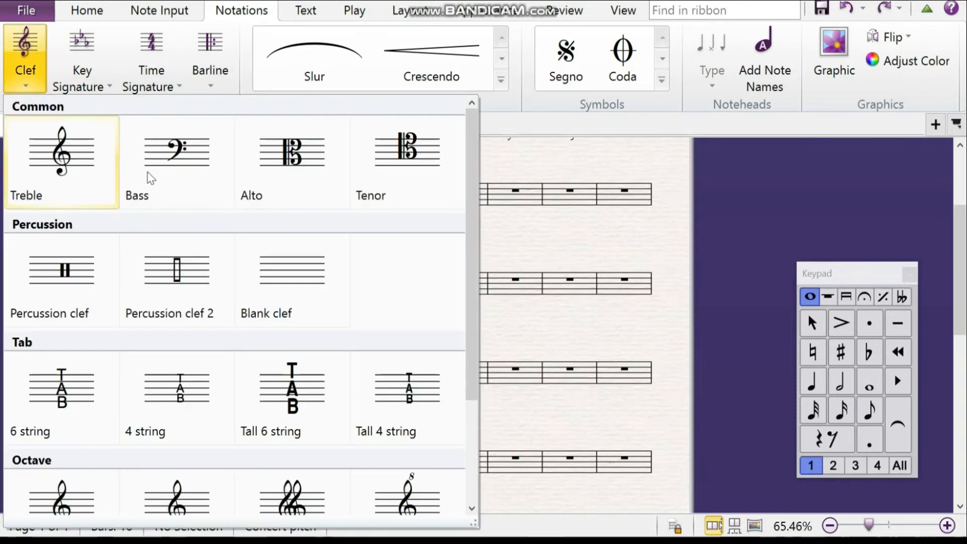
{"action": "left_click", "coordinate": [319, 163]}
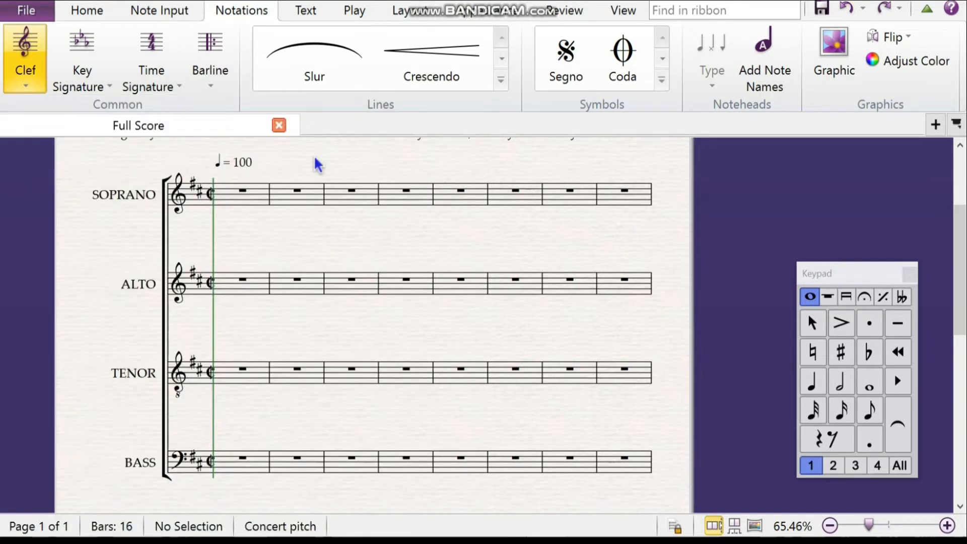
{"action": "left_click", "coordinate": [445, 296]}
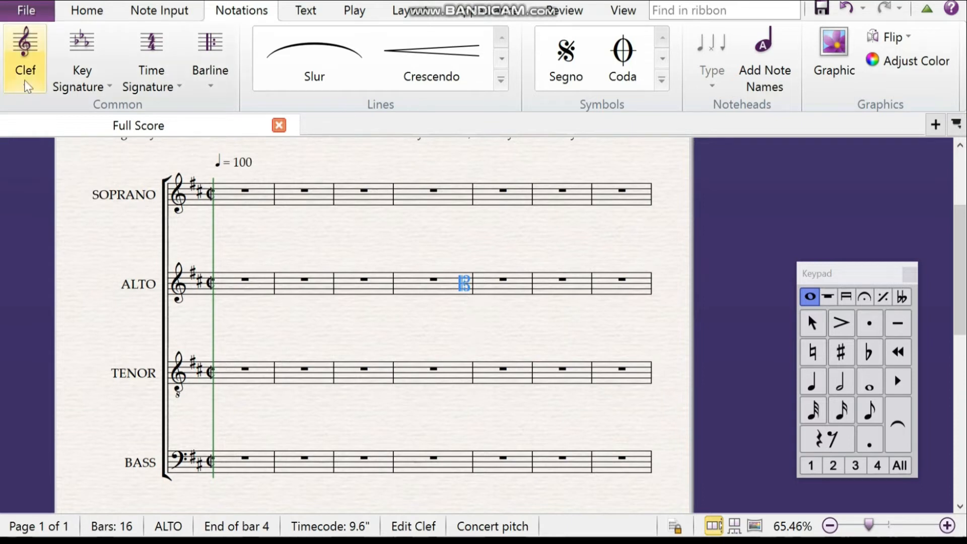
{"action": "left_click", "coordinate": [846, 8]}
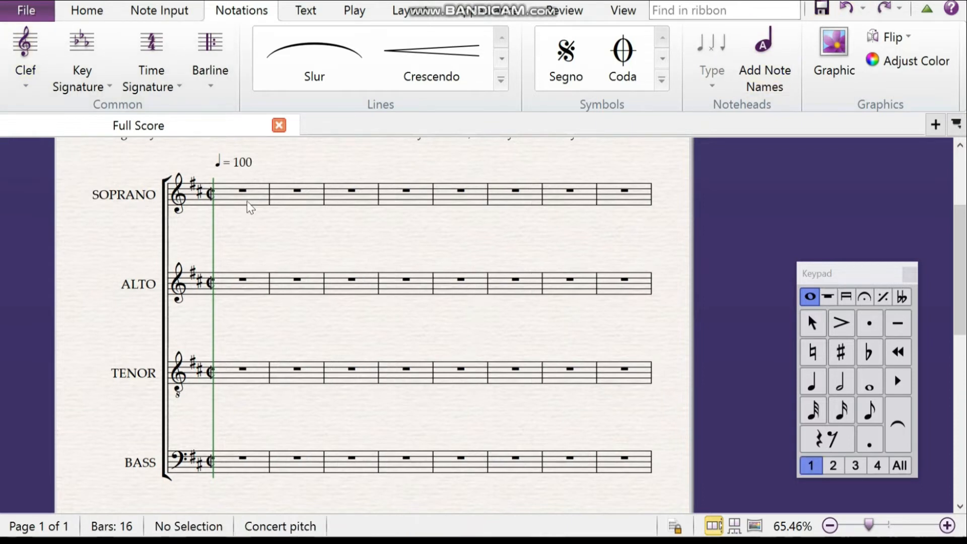
Change the opening key signature of the score to A major and undo the change.
{"action": "left_click", "coordinate": [101, 74]}
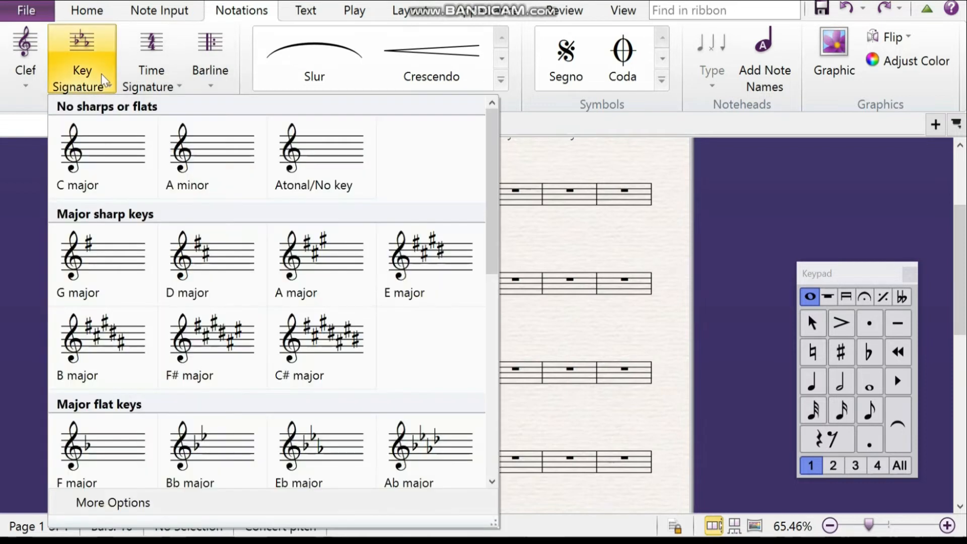
{"action": "left_click", "coordinate": [307, 258]}
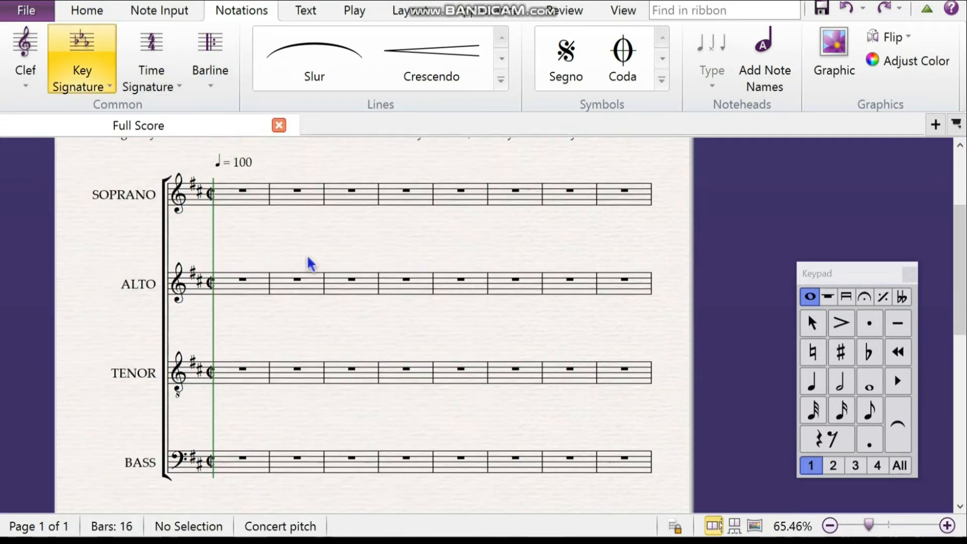
{"action": "left_click", "coordinate": [195, 203]}
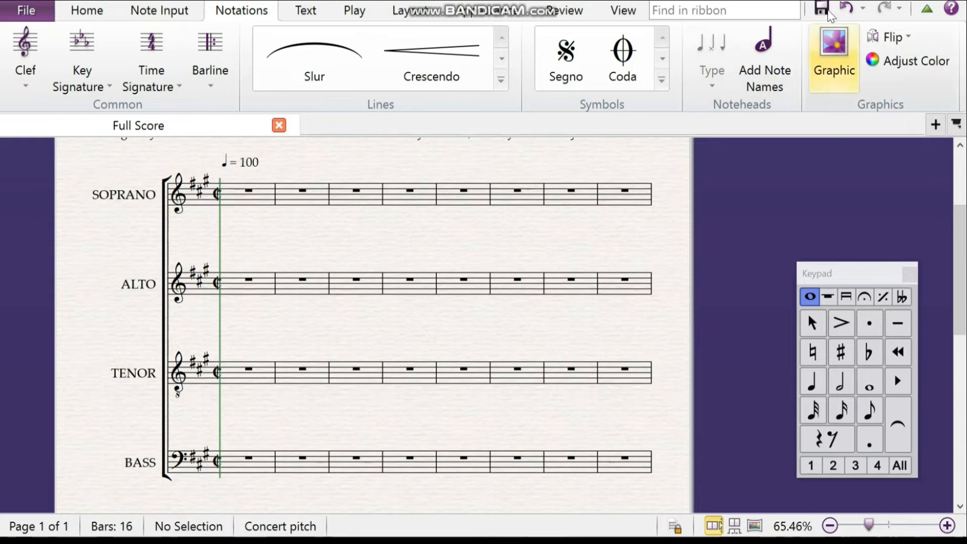
{"action": "left_click", "coordinate": [846, 8]}
Insert an Eb major key signature at the end of bar 4 and undo it.
{"action": "left_click", "coordinate": [79, 89]}
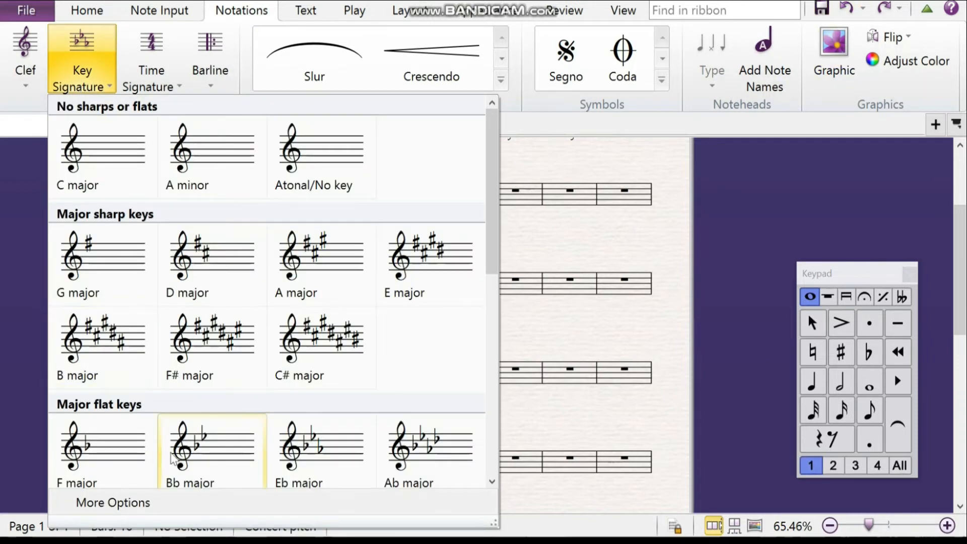
{"action": "left_click", "coordinate": [338, 446]}
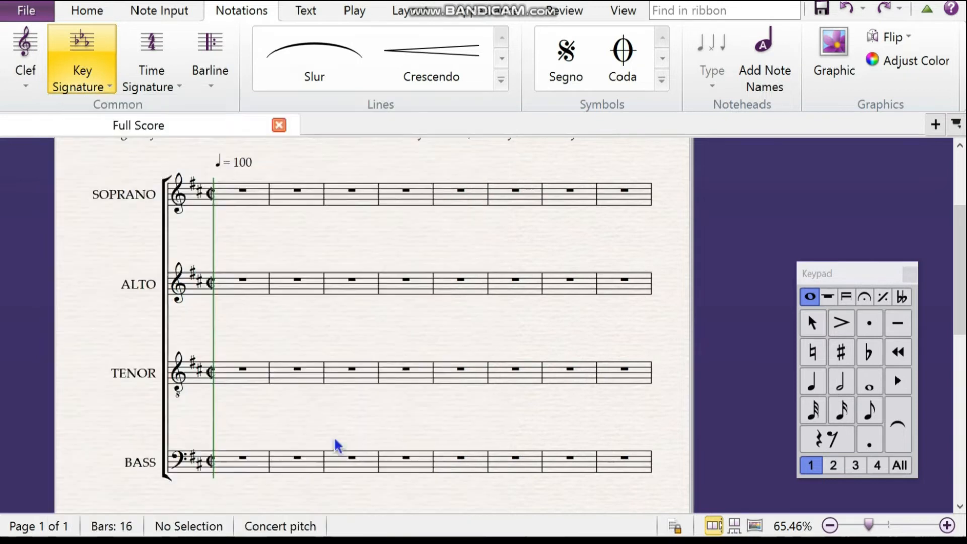
{"action": "left_click", "coordinate": [423, 206]}
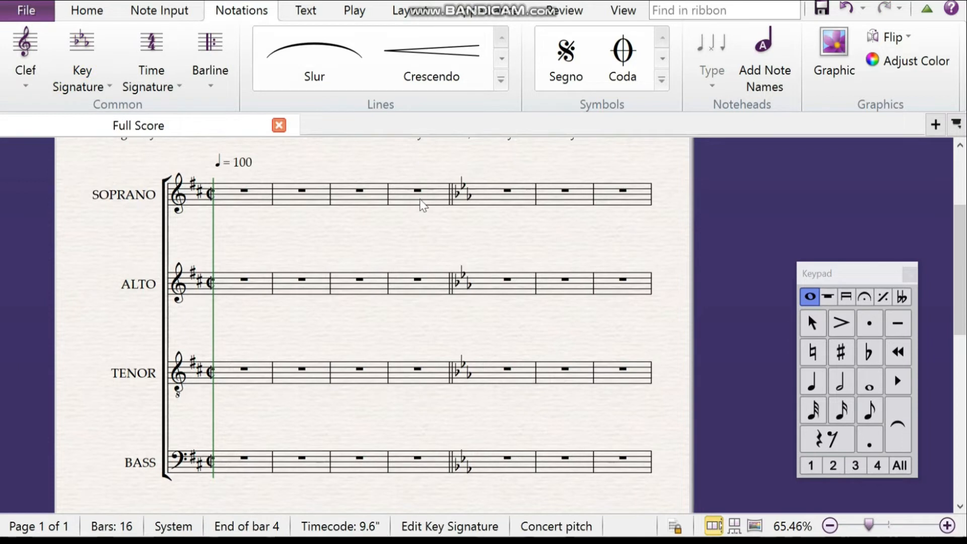
{"action": "left_click", "coordinate": [846, 7]}
Insert a 3/2 time signature at the start of bar 4 and undo it.
{"action": "left_click", "coordinate": [161, 89]}
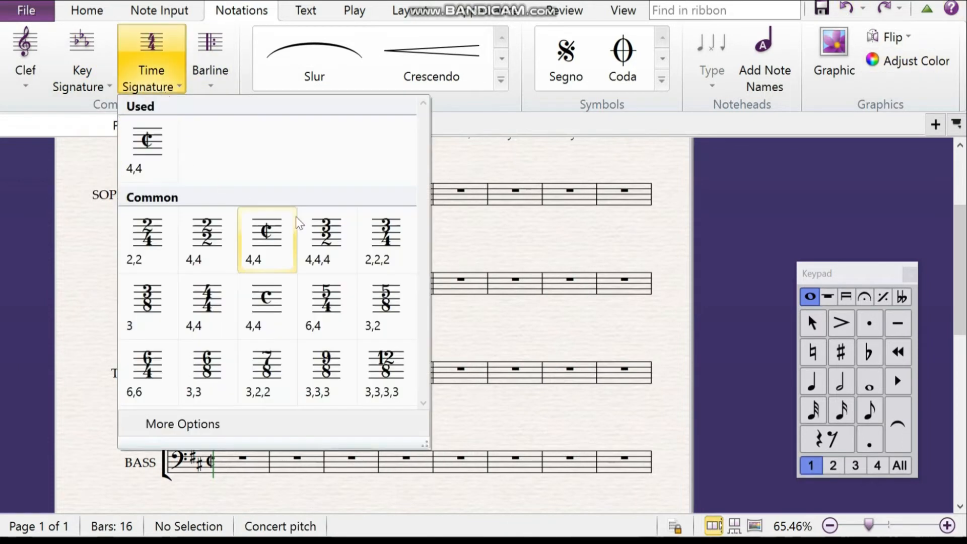
{"action": "left_click", "coordinate": [327, 242]}
{"action": "left_click", "coordinate": [396, 199]}
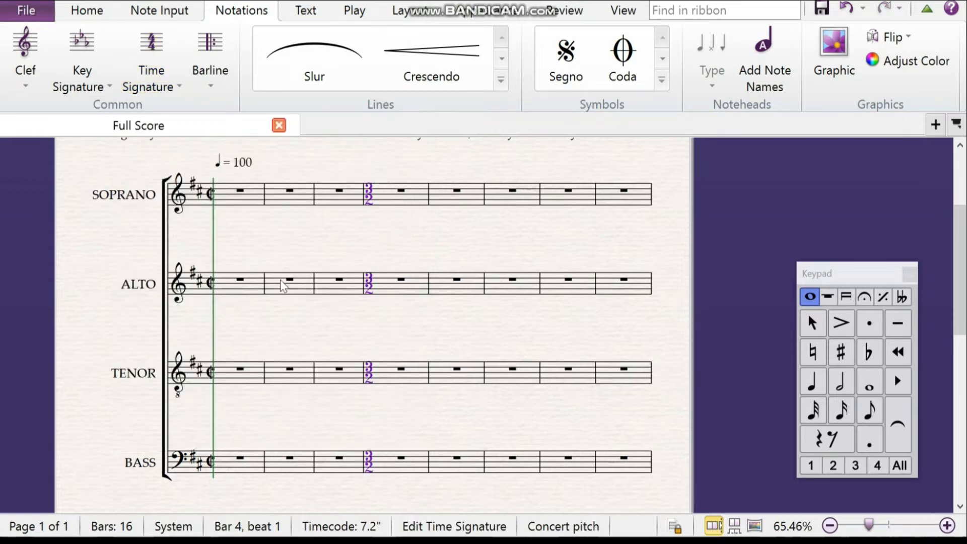
{"action": "left_click", "coordinate": [847, 8]}
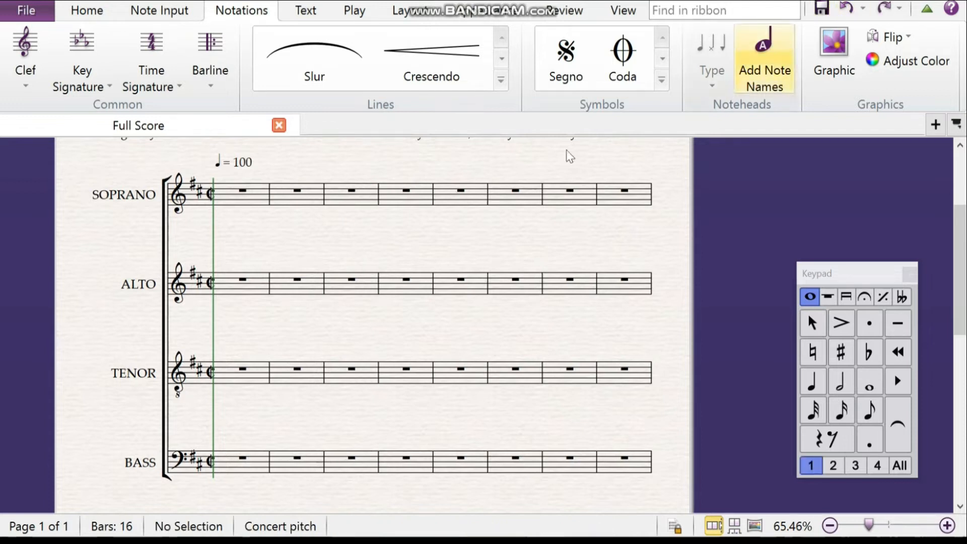
Apply a 3/2 time signature only to bars 4 to 7, undo it, and clear the selection.
{"action": "left_click", "coordinate": [419, 200]}
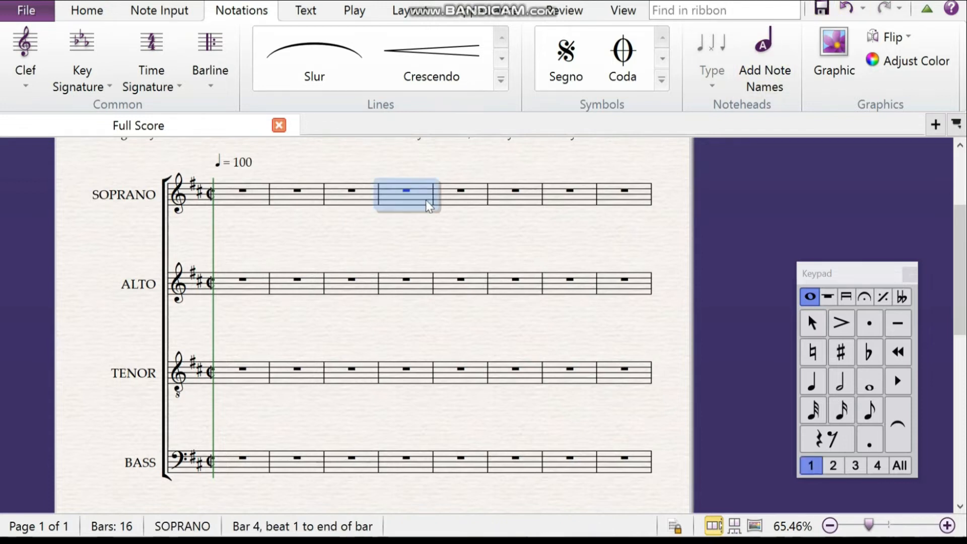
{"action": "left_click", "coordinate": [579, 204], "text": "shift"}
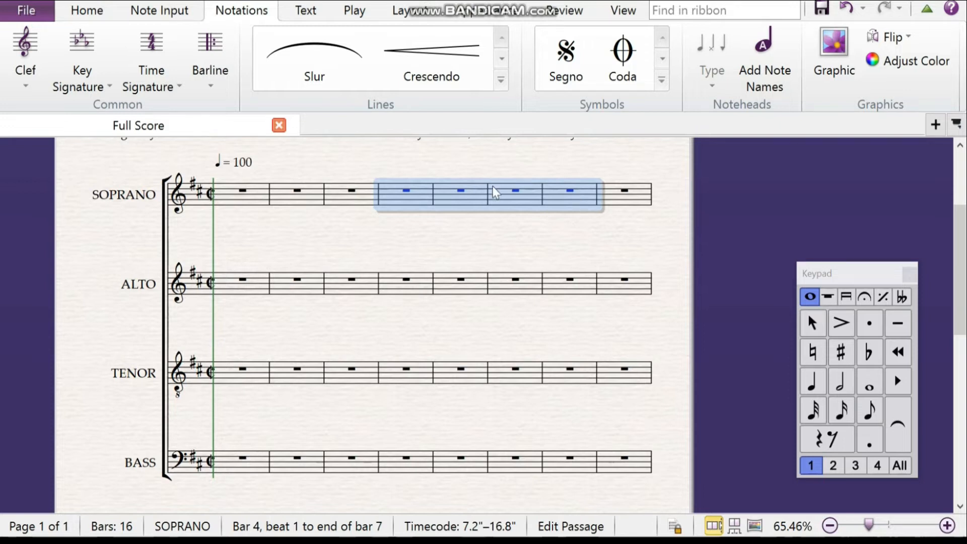
{"action": "left_click", "coordinate": [150, 53]}
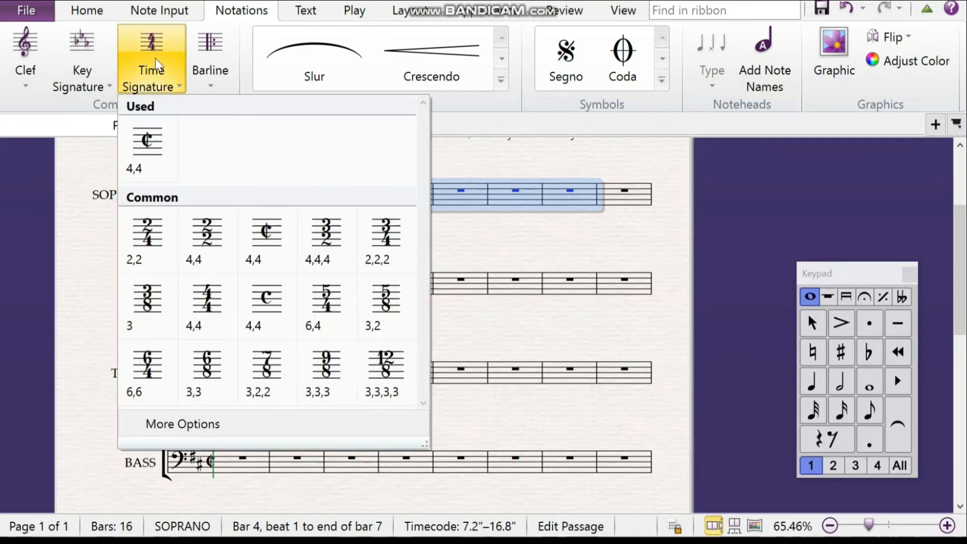
{"action": "left_click", "coordinate": [325, 231]}
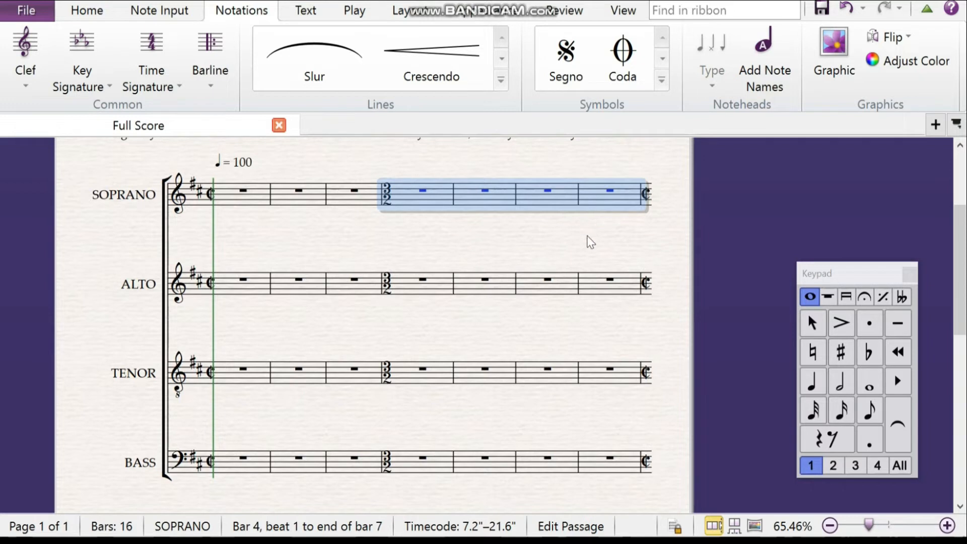
{"action": "left_click", "coordinate": [846, 8]}
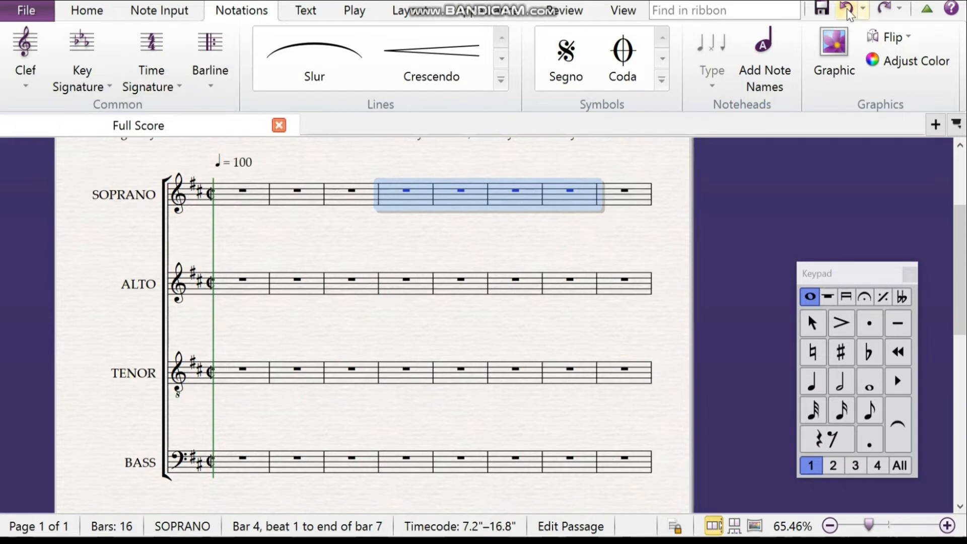
{"action": "key", "text": "Escape"}
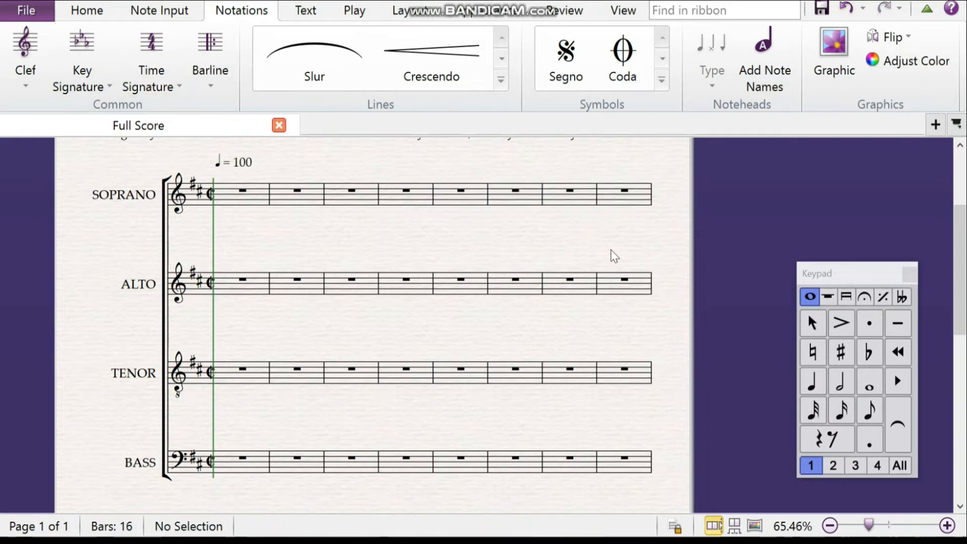
Add a start repeat barline at the beginning of bar 4.
{"action": "left_click", "coordinate": [203, 81]}
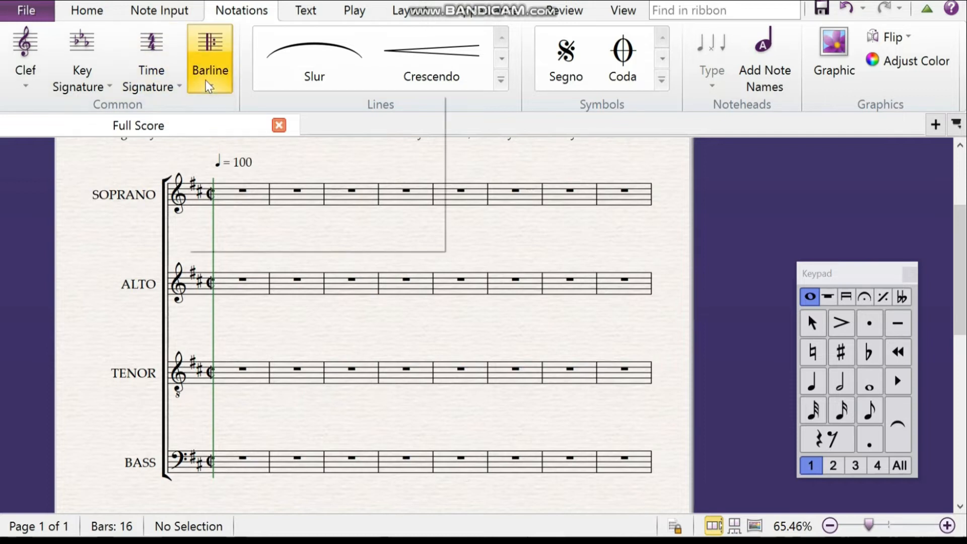
{"action": "left_click", "coordinate": [206, 81]}
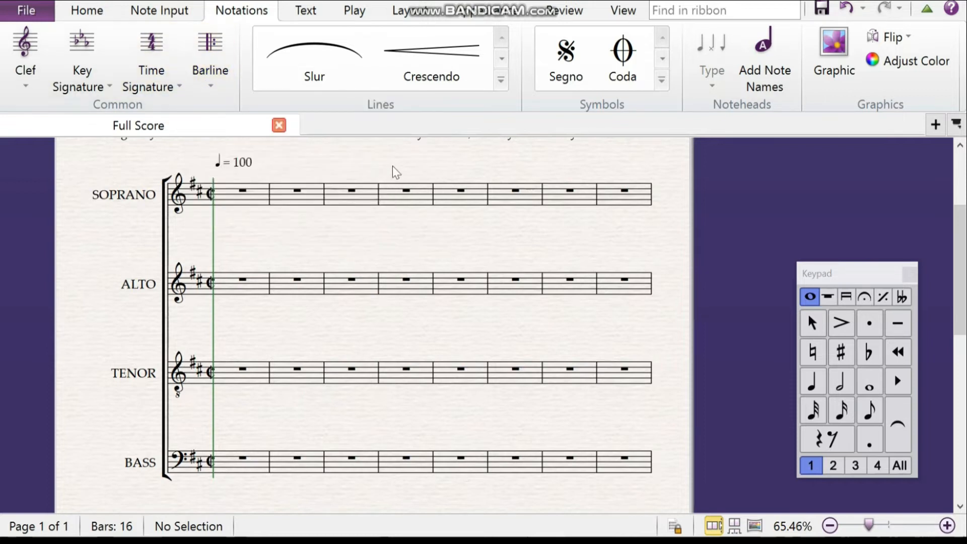
{"action": "left_click", "coordinate": [217, 81]}
{"action": "left_click", "coordinate": [252, 145]}
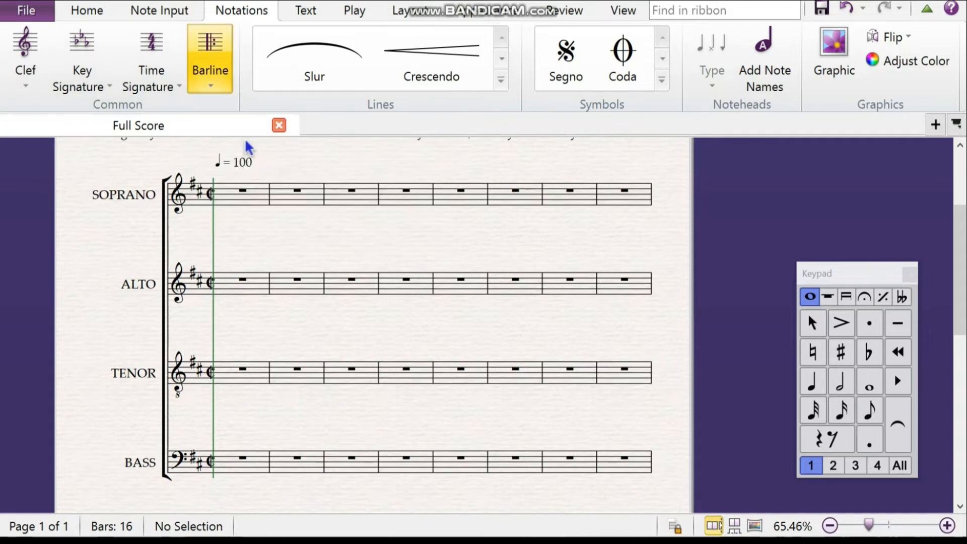
{"action": "left_click", "coordinate": [378, 201]}
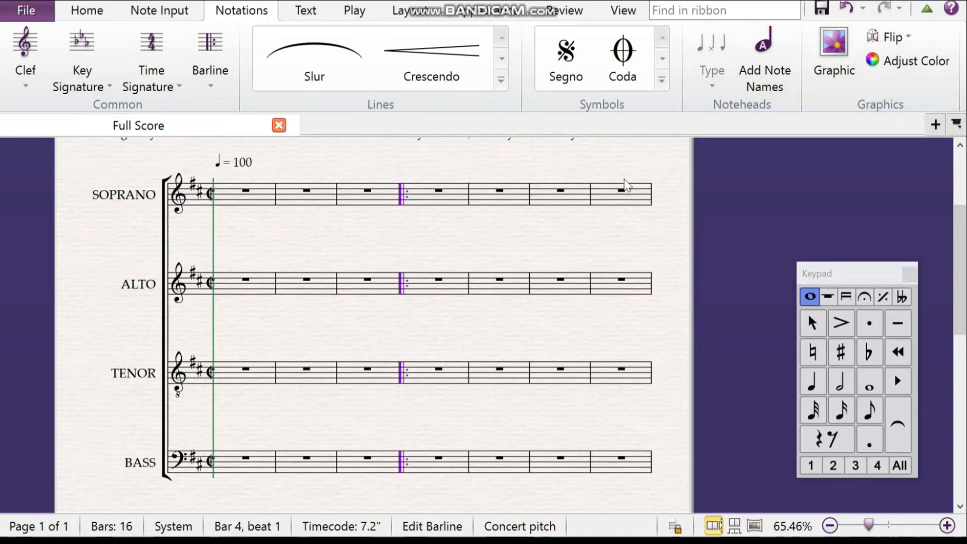
Add an end repeat barline at the end of bar 6 and undo both repeat barlines.
{"action": "key", "text": "Escape"}
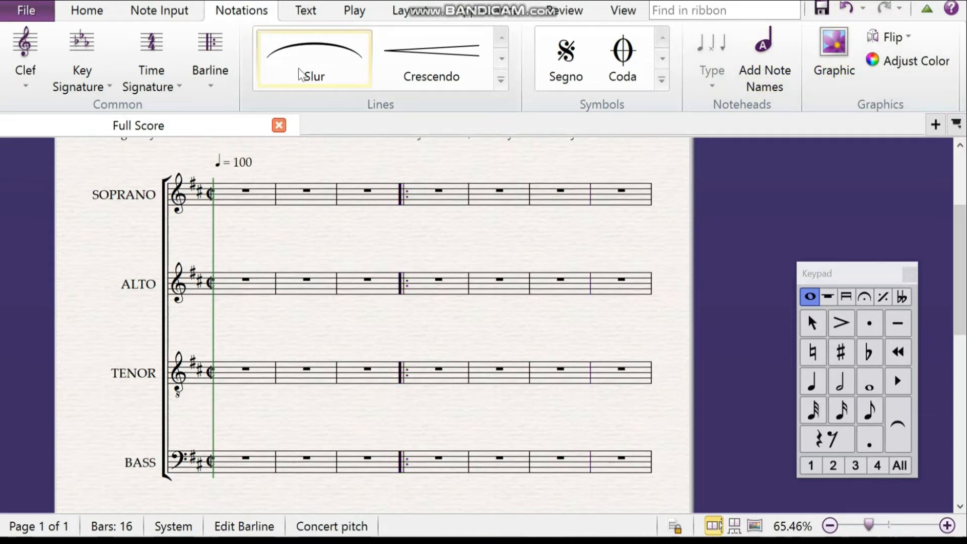
{"action": "left_click", "coordinate": [195, 86]}
{"action": "left_click", "coordinate": [336, 135]}
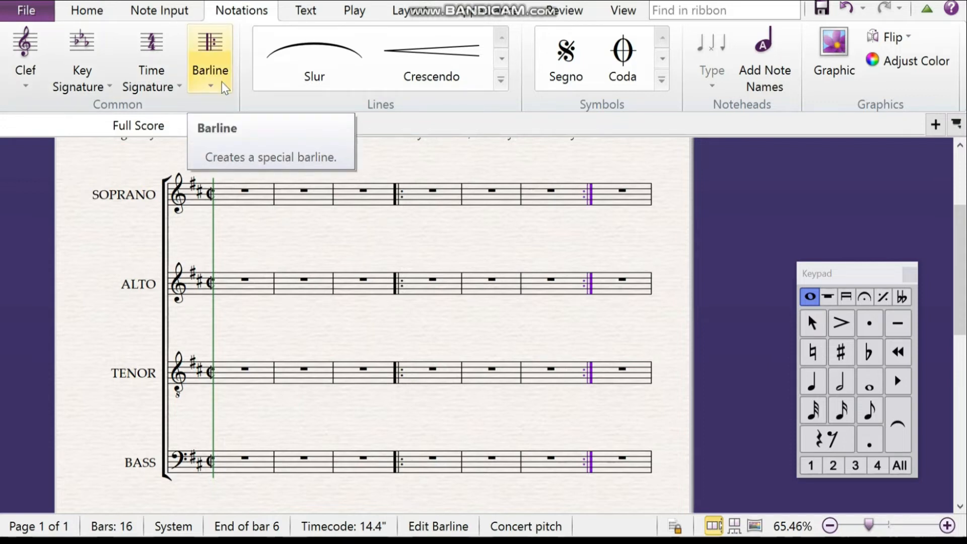
{"action": "key", "text": "ctrl+z"}
{"action": "key", "text": "ctrl+z"}
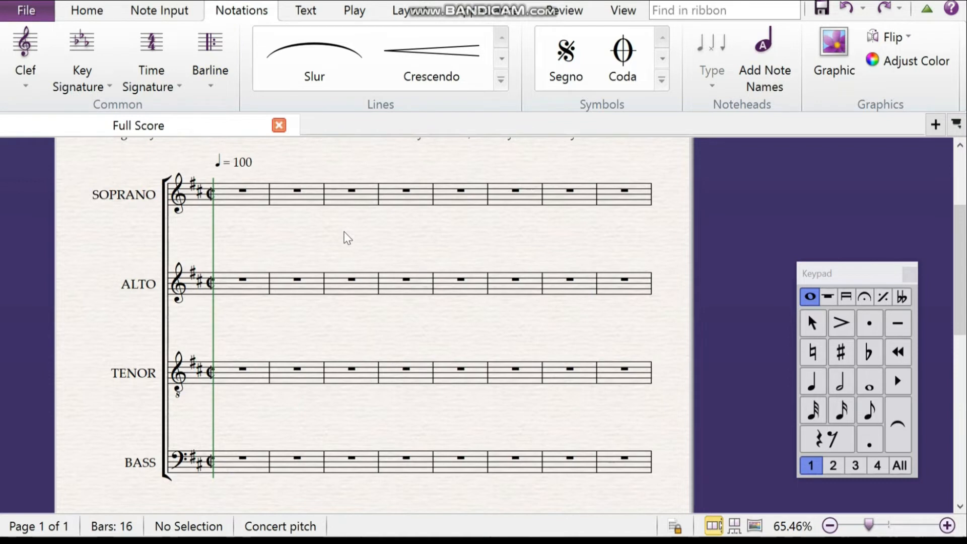
Show and hide the on-screen piano Keyboard panel, and do the same with the Mixer panel.
{"action": "left_click", "coordinate": [639, 15]}
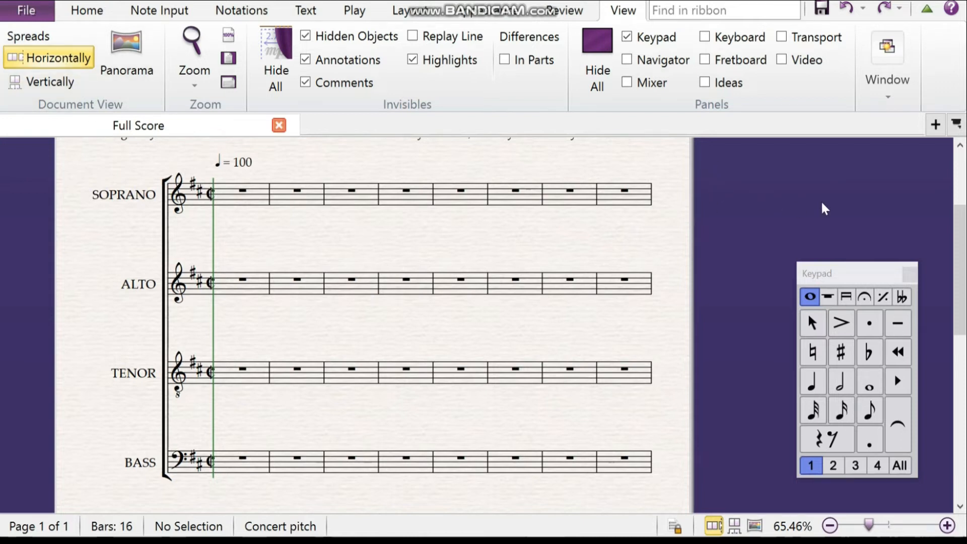
{"action": "left_click_drag", "start_coordinate": [686, 225], "coordinate": [611, 201]}
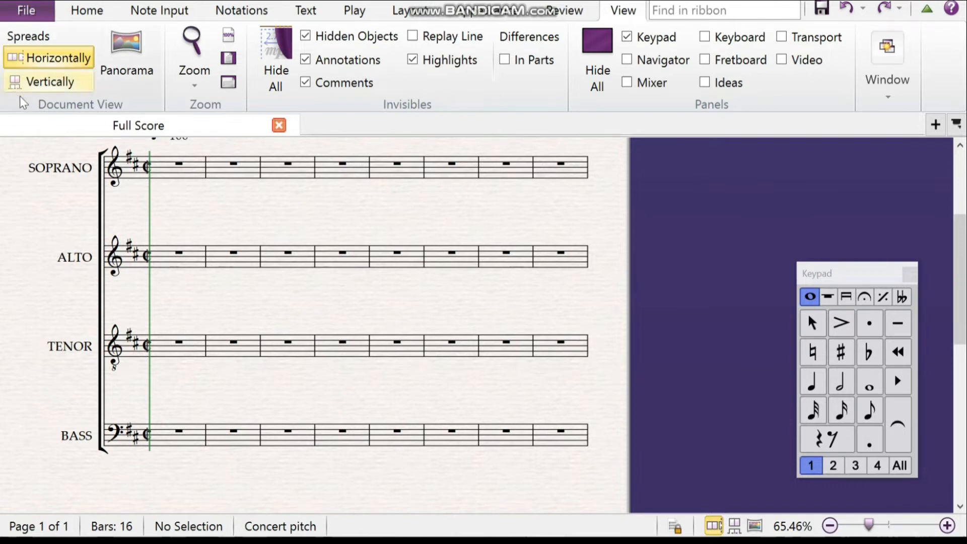
{"action": "mouse_move", "coordinate": [65, 247]}
{"action": "left_mouse_down"}
{"action": "mouse_move", "coordinate": [47, 233]}
{"action": "mouse_move", "coordinate": [50, 245]}
{"action": "left_mouse_up"}
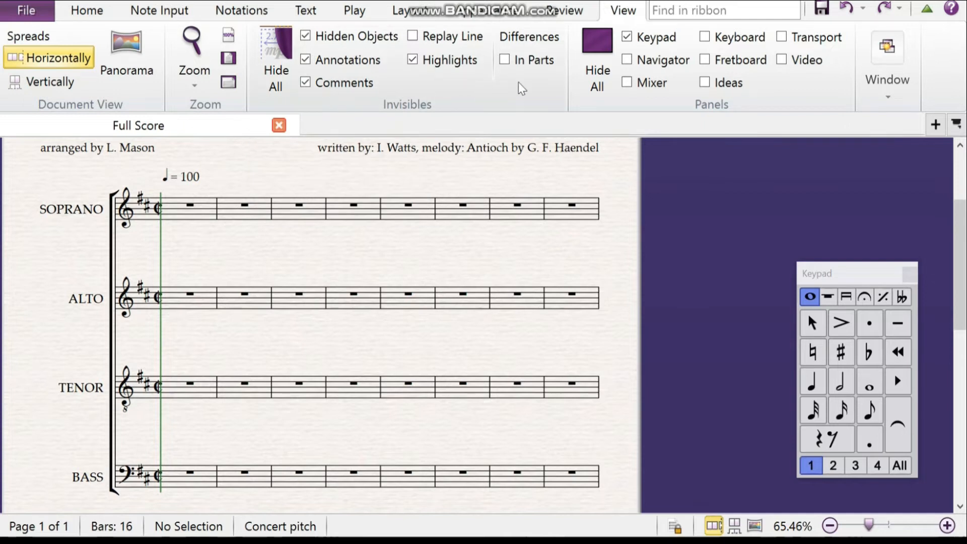
{"action": "left_click_drag", "start_coordinate": [607, 181], "coordinate": [614, 224]}
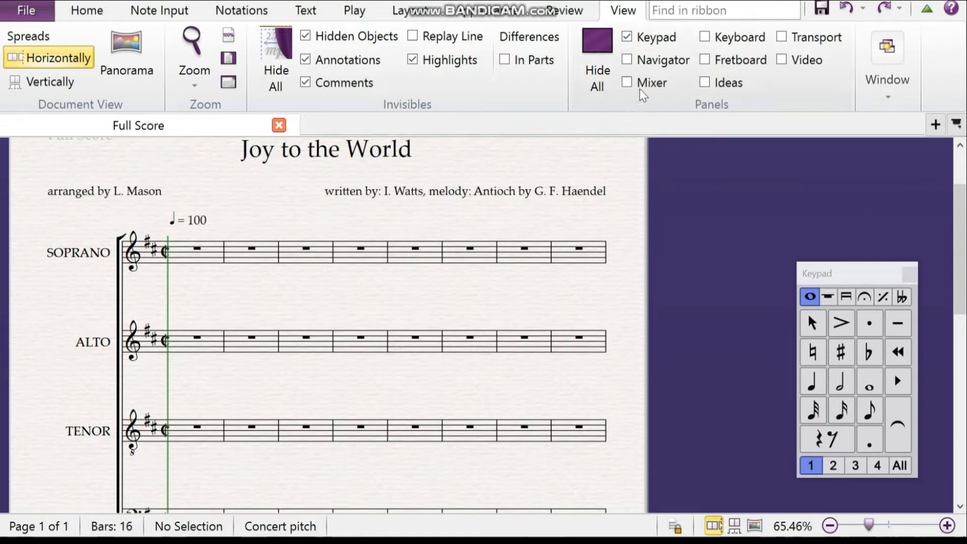
{"action": "left_click", "coordinate": [705, 37]}
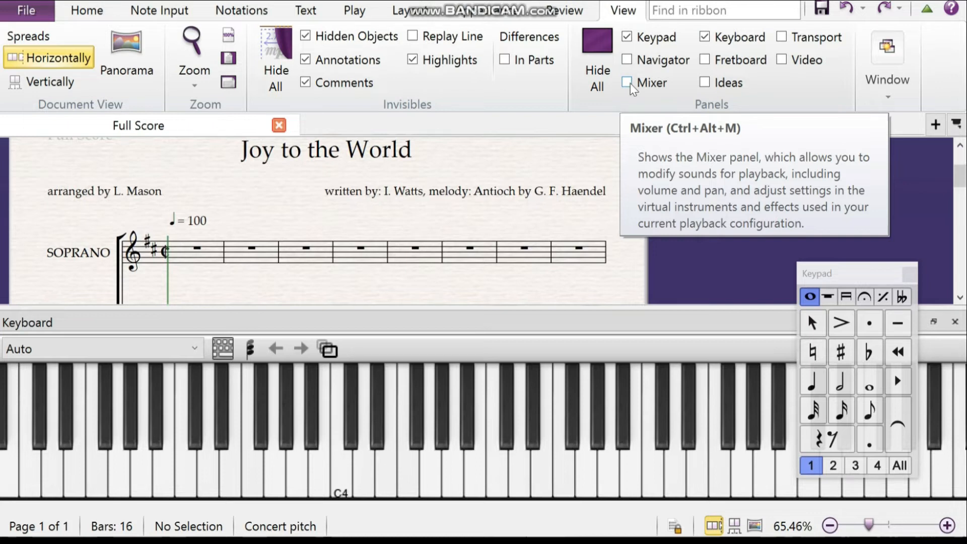
{"action": "left_click", "coordinate": [704, 37]}
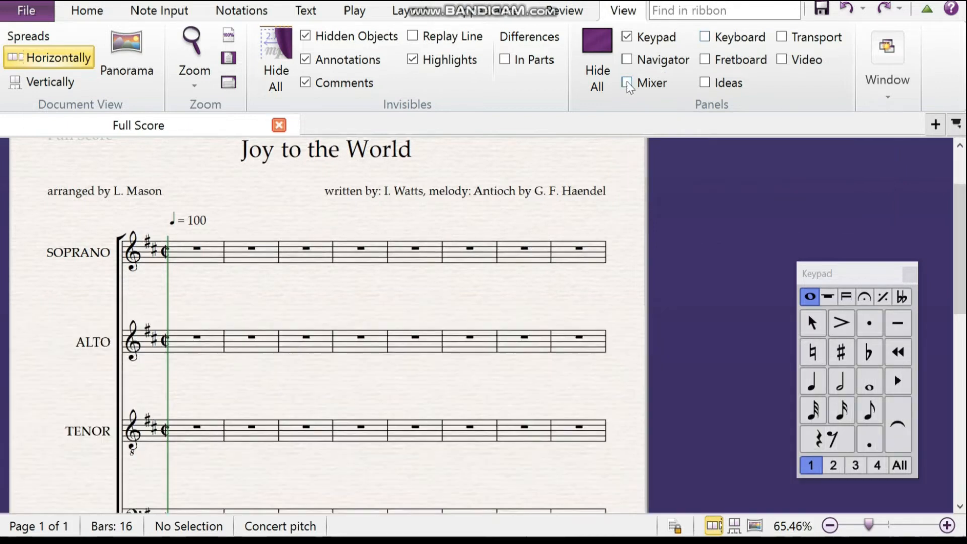
{"action": "left_click", "coordinate": [627, 81]}
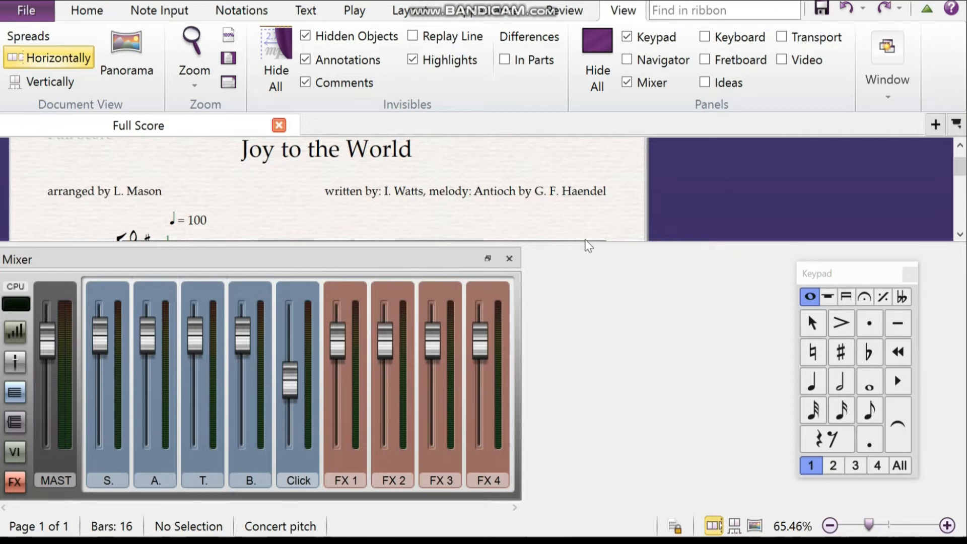
{"action": "left_click", "coordinate": [626, 82]}
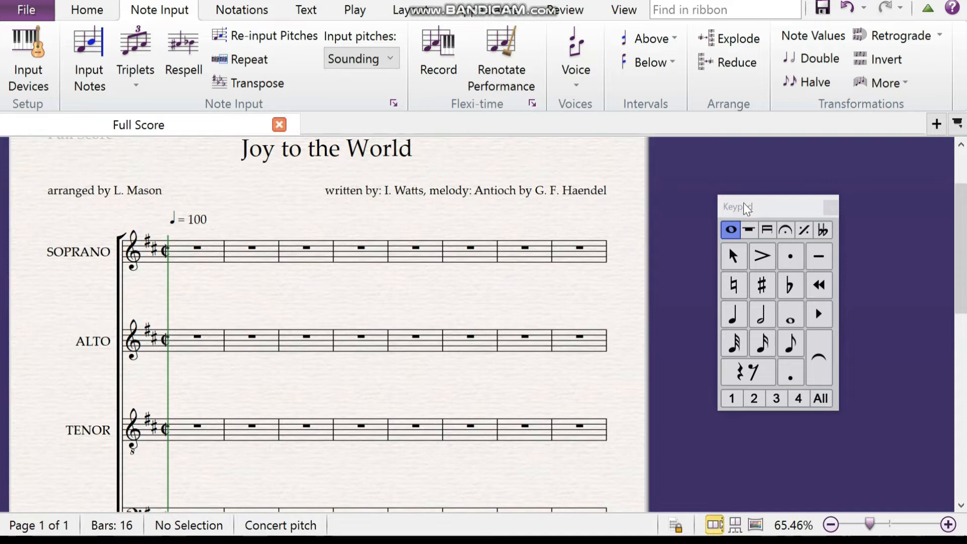
Move the floating Keypad closer to the score, choose the quarter note for note input, and cancel it.
{"action": "left_click_drag", "start_coordinate": [743, 204], "coordinate": [733, 176]}
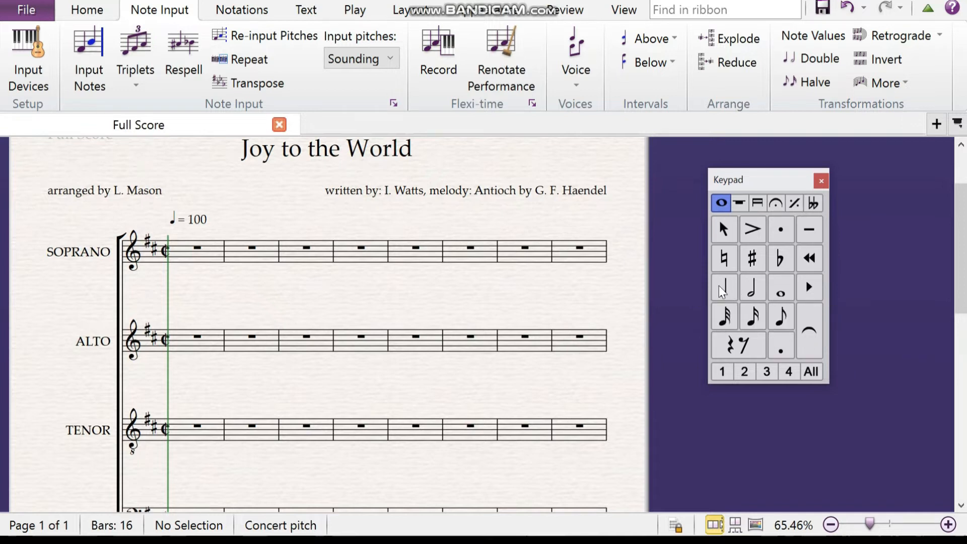
{"action": "left_click", "coordinate": [731, 294]}
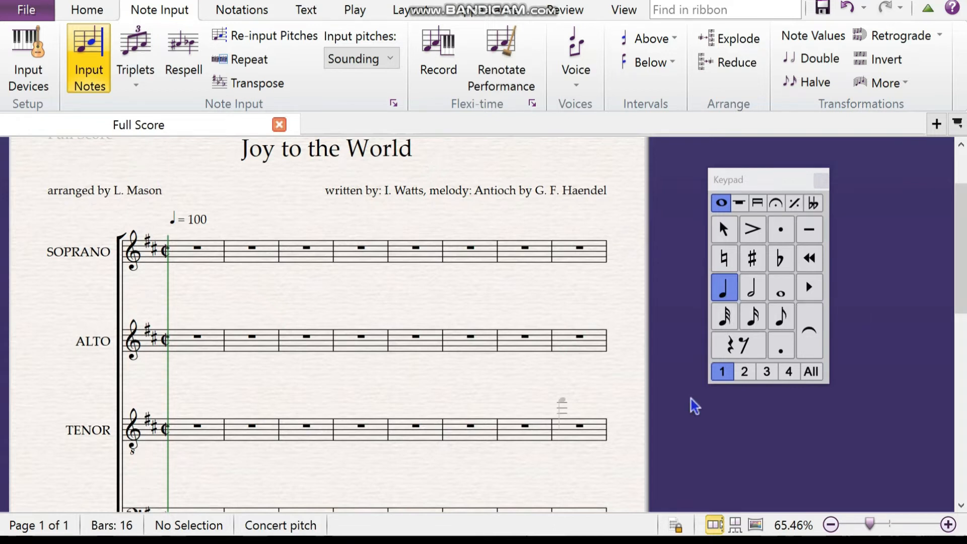
{"action": "left_click", "coordinate": [724, 230]}
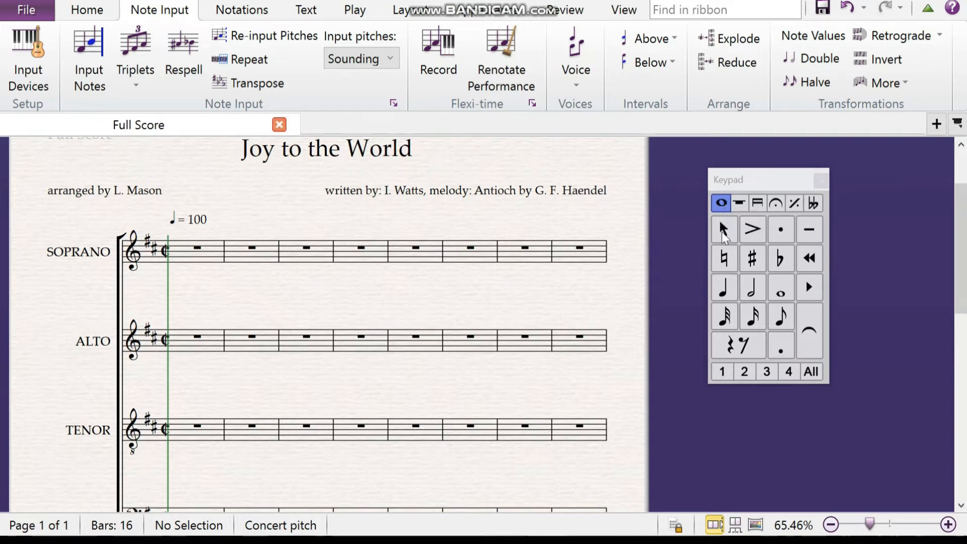
{"action": "key", "text": "alt+1"}
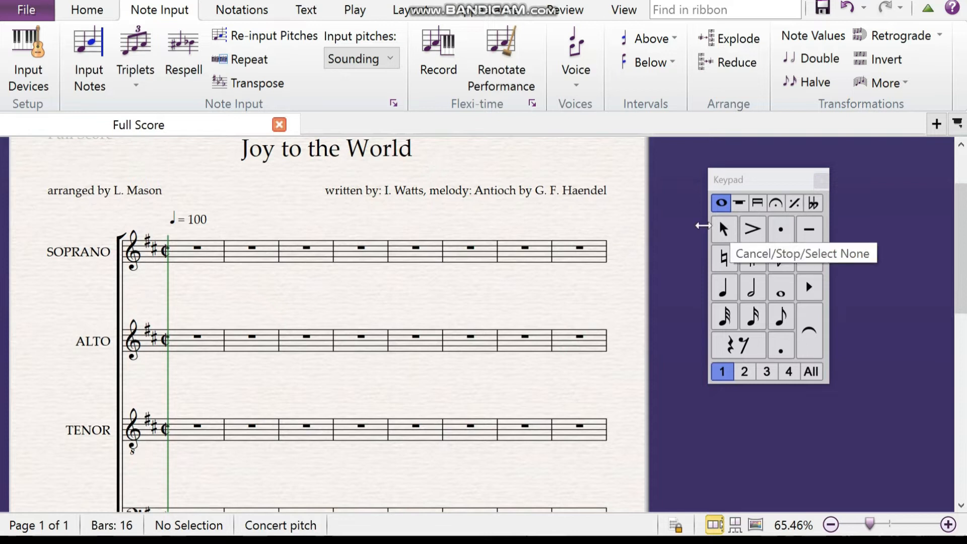
Select the Soprano rest in bar 4, the barline after it and other score elements, and clear the selection.
{"action": "left_click", "coordinate": [362, 247]}
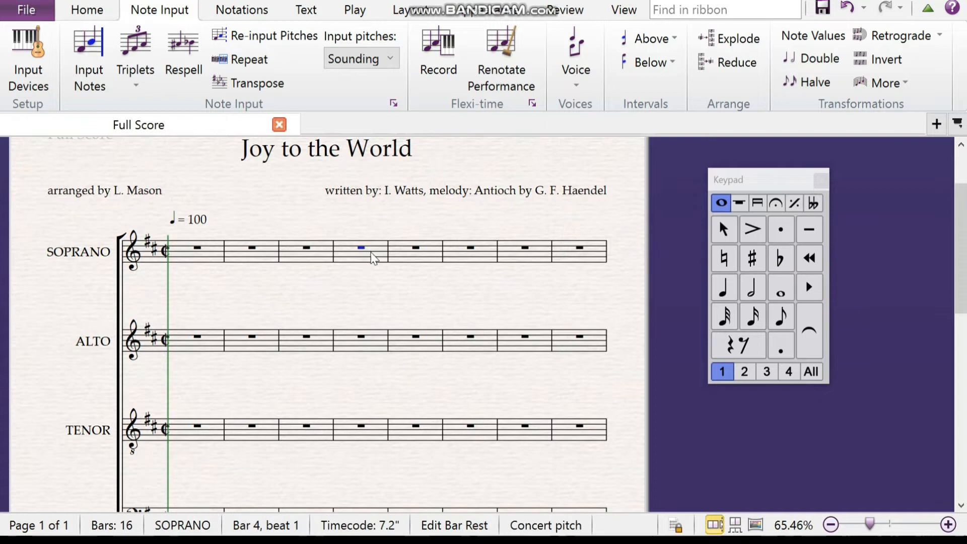
{"action": "left_click", "coordinate": [388, 255]}
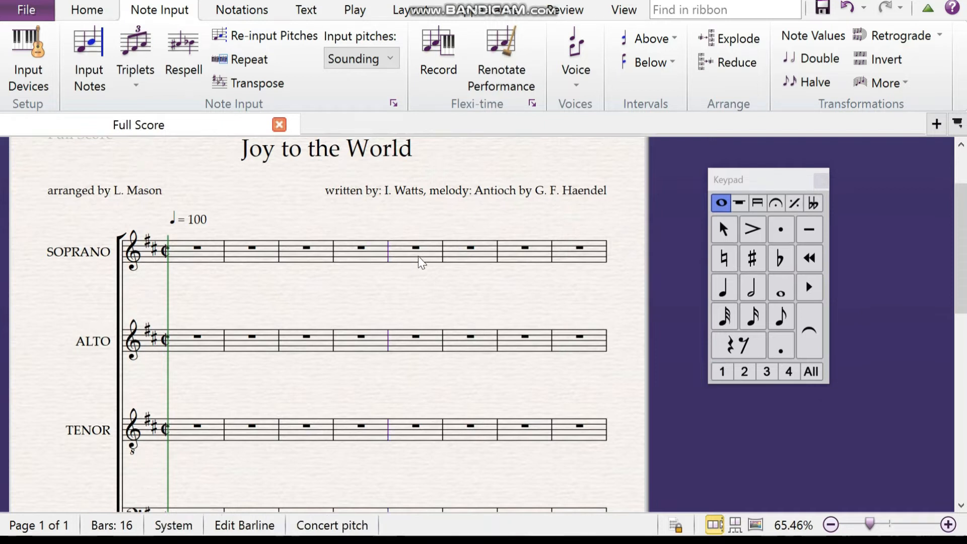
{"action": "left_click", "coordinate": [419, 257]}
{"action": "left_click", "coordinate": [443, 312]}
{"action": "left_click", "coordinate": [536, 341]}
{"action": "left_click", "coordinate": [592, 315]}
{"action": "left_click", "coordinate": [722, 229]}
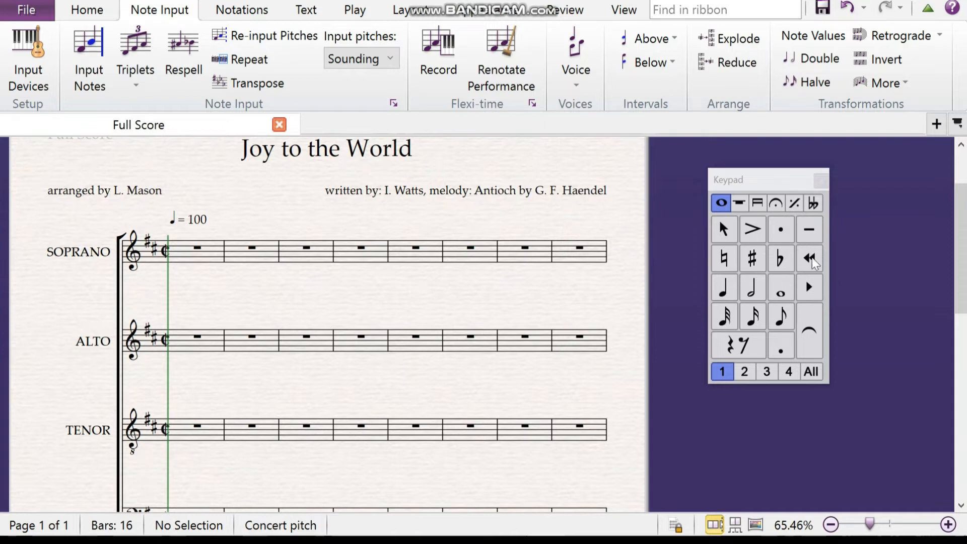
Choose the quarter note for note input, switch the rhythm dot on and off, and leave note input.
{"action": "left_click", "coordinate": [731, 289]}
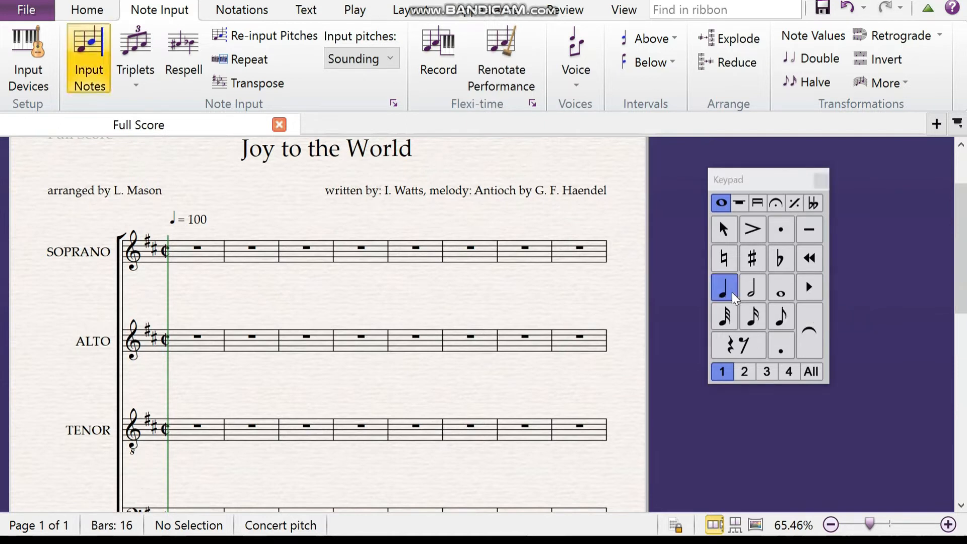
{"action": "left_click", "coordinate": [783, 345]}
{"action": "left_click", "coordinate": [782, 345]}
{"action": "left_click", "coordinate": [721, 234]}
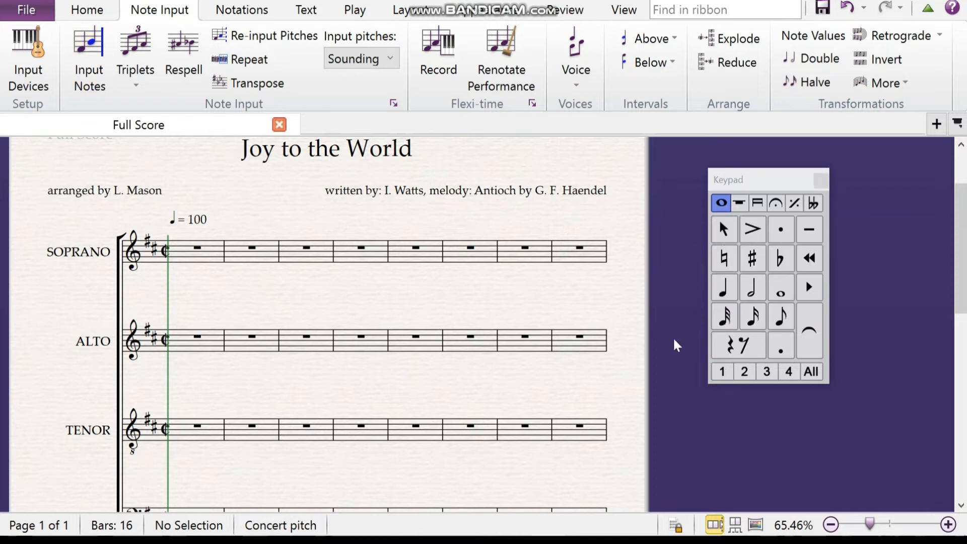
{"action": "left_click", "coordinate": [781, 345]}
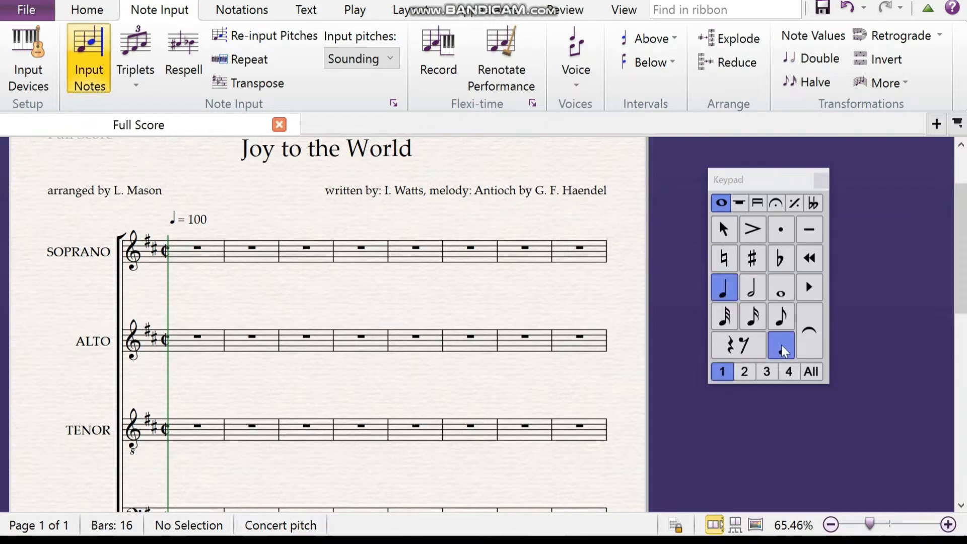
{"action": "key", "text": "Escape"}
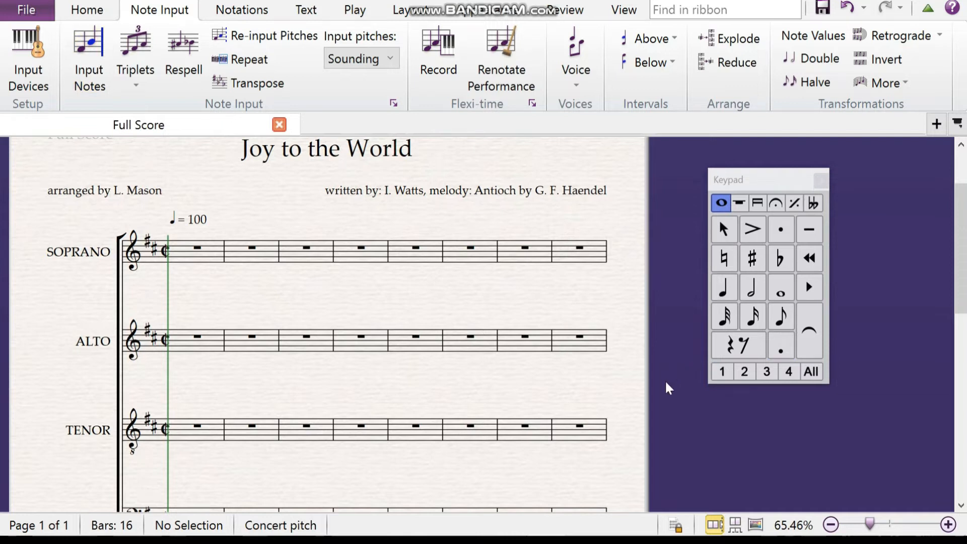
Set note input to rests with the half-note duration and cancel it.
{"action": "left_click", "coordinate": [743, 353]}
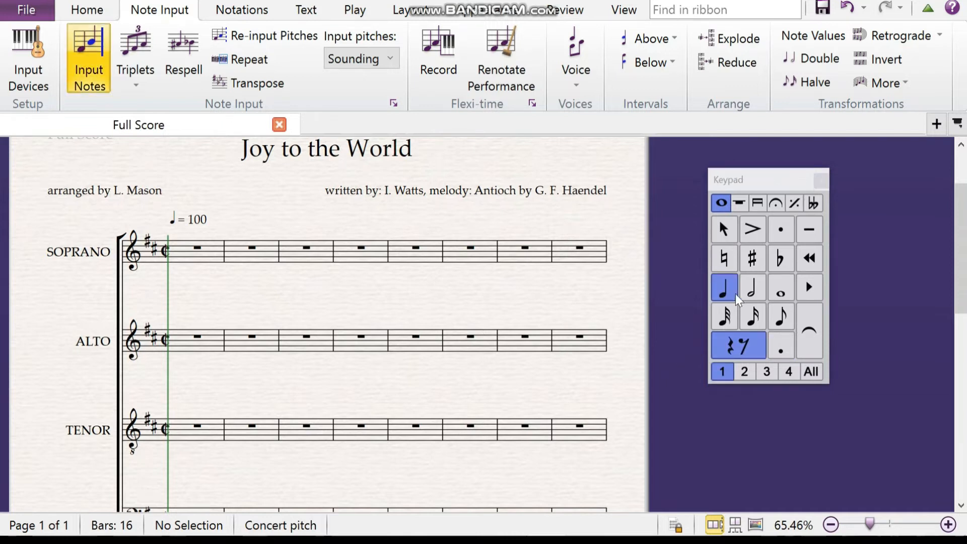
{"action": "left_click", "coordinate": [759, 286]}
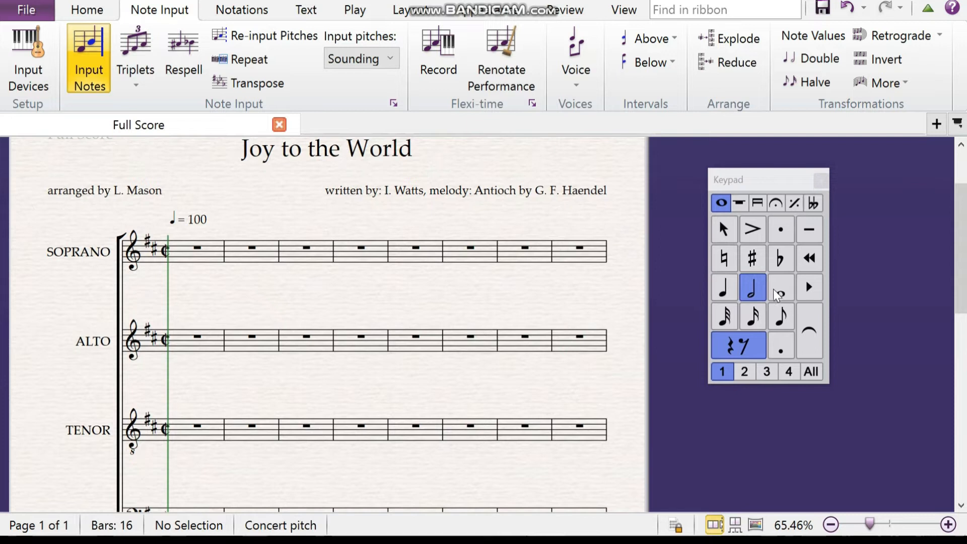
{"action": "left_click", "coordinate": [722, 231]}
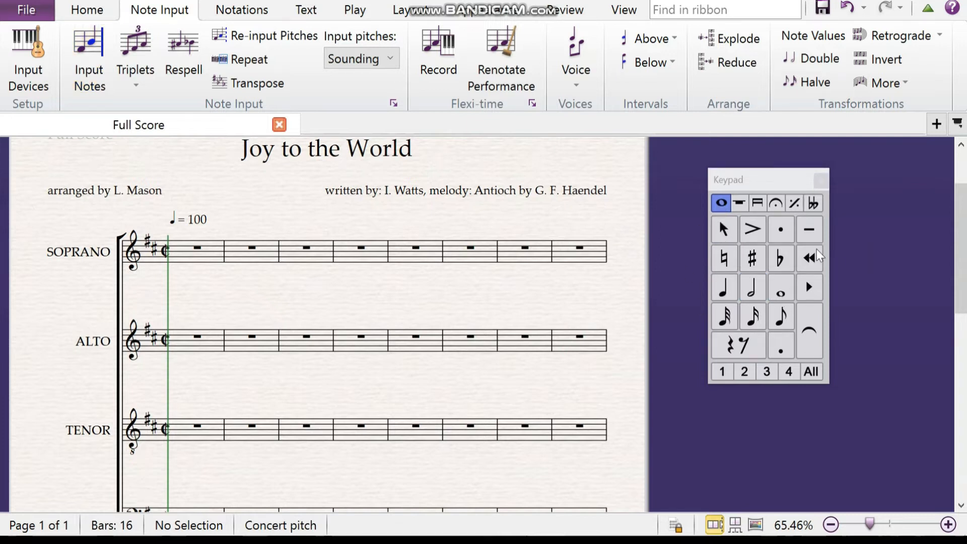
Examine the Keypad layouts for grace notes, beams and tremolos, fermatas, repeat-bar symbols and accidentals, and return to the common notes.
{"action": "left_click", "coordinate": [740, 201]}
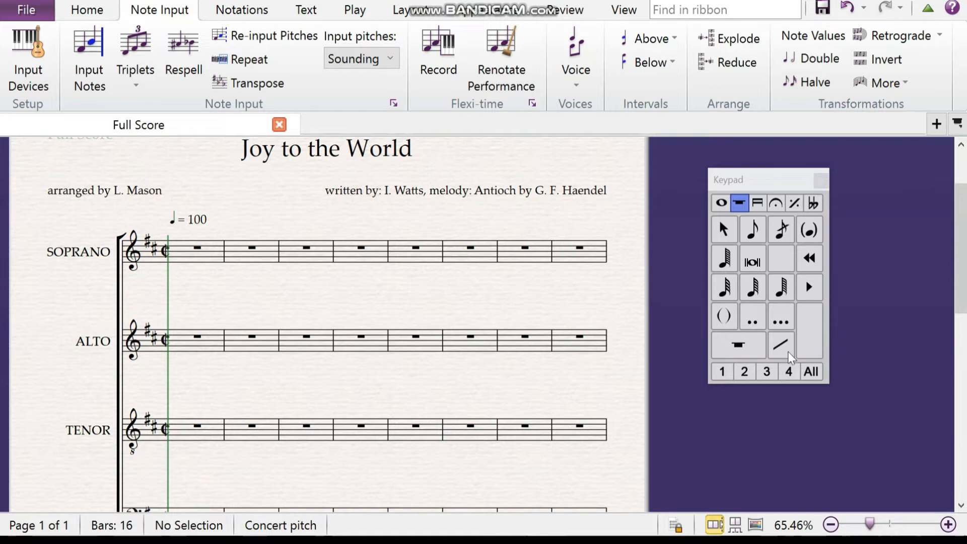
{"action": "left_click", "coordinate": [760, 201]}
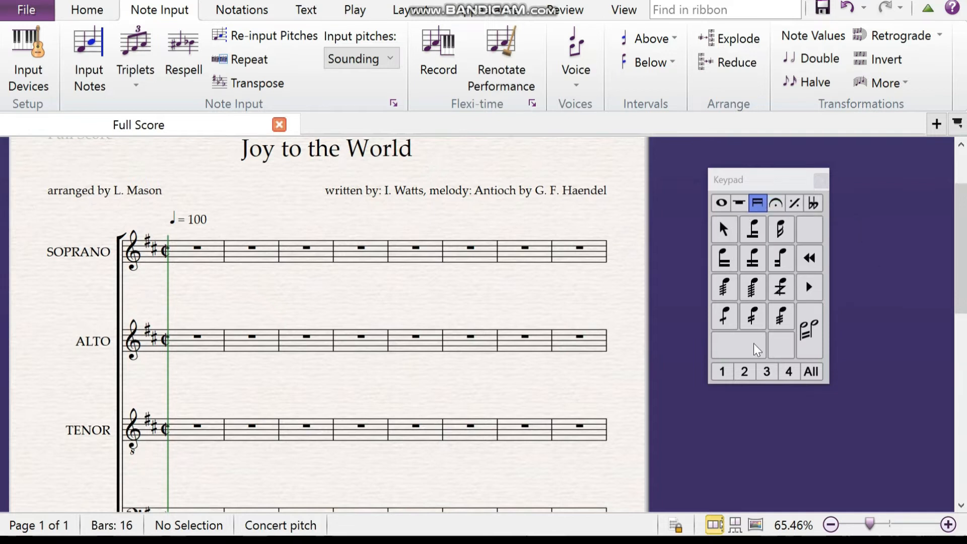
{"action": "left_click", "coordinate": [776, 202]}
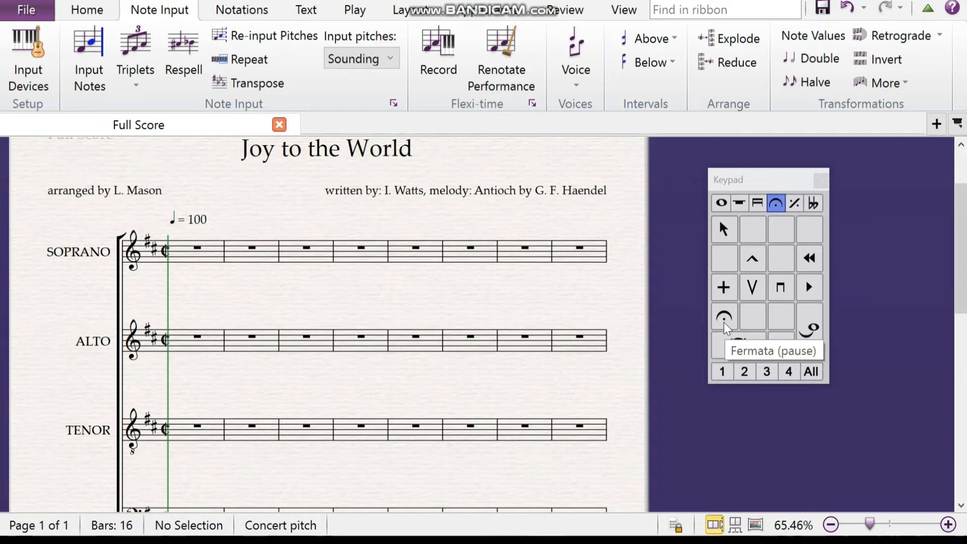
{"action": "left_click", "coordinate": [792, 201]}
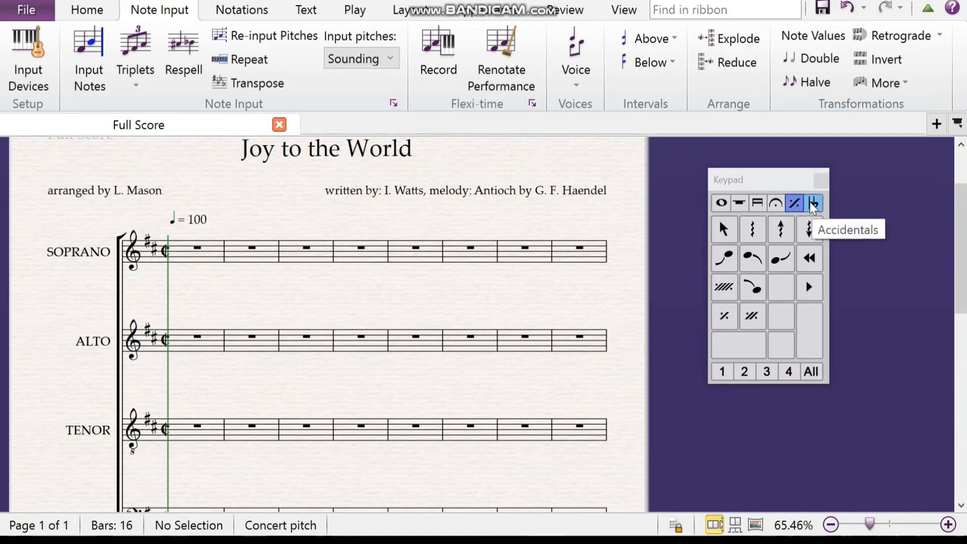
{"action": "left_click", "coordinate": [812, 205]}
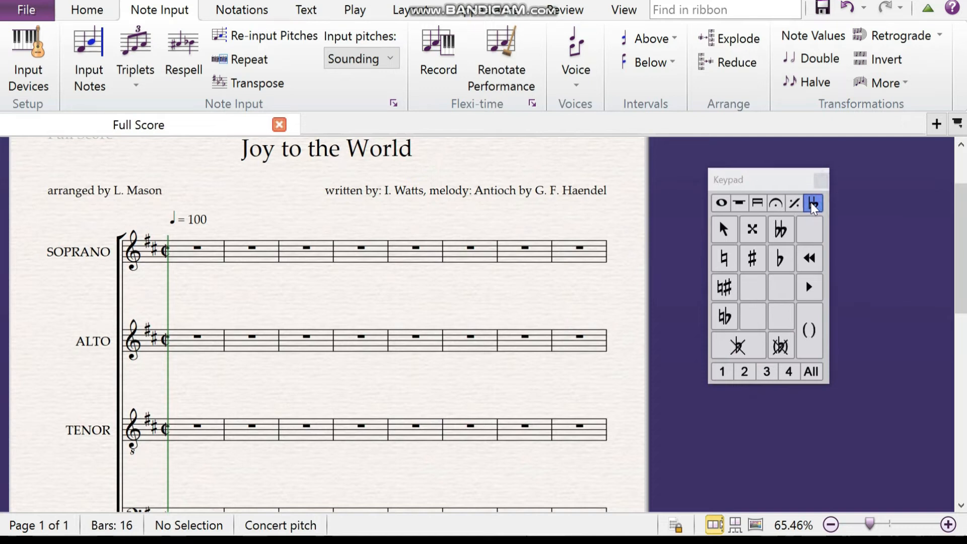
{"action": "left_click", "coordinate": [723, 203]}
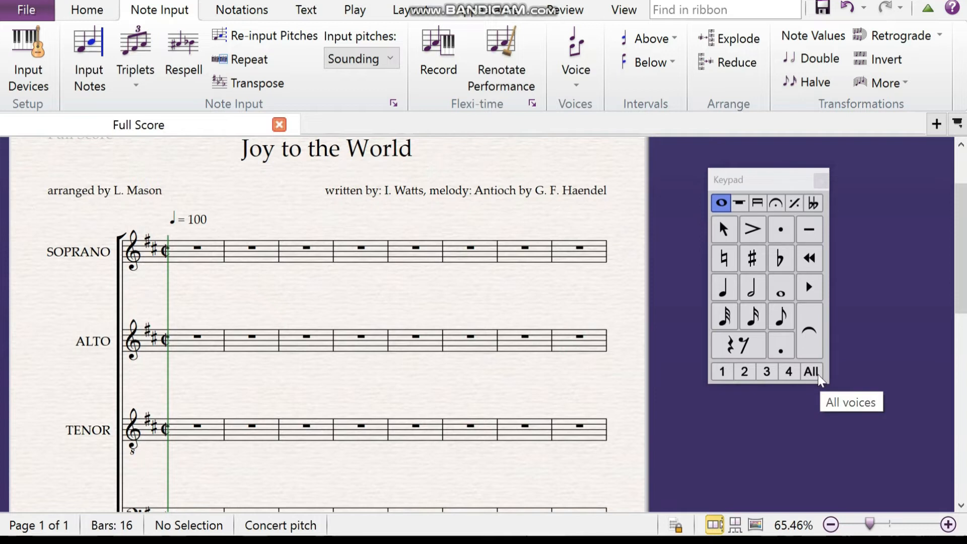
Start half-note input in voice 2, switch through the other voices, and finish on voice 4.
{"action": "left_click", "coordinate": [745, 373]}
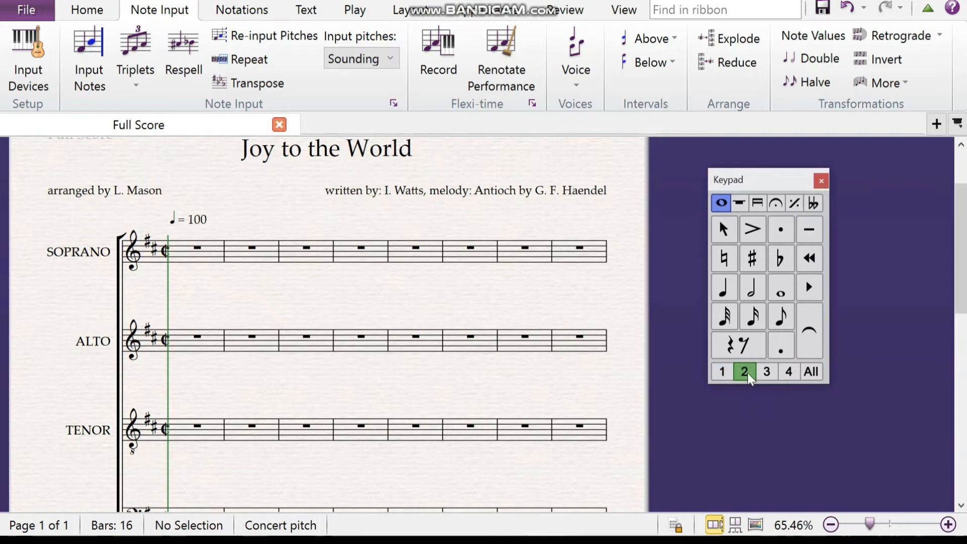
{"action": "left_click", "coordinate": [750, 287]}
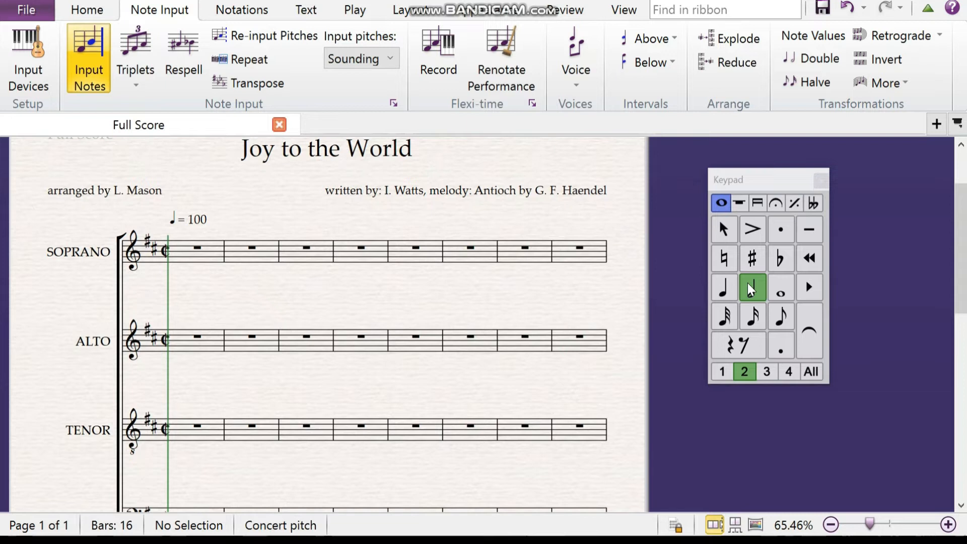
{"action": "left_click", "coordinate": [726, 373]}
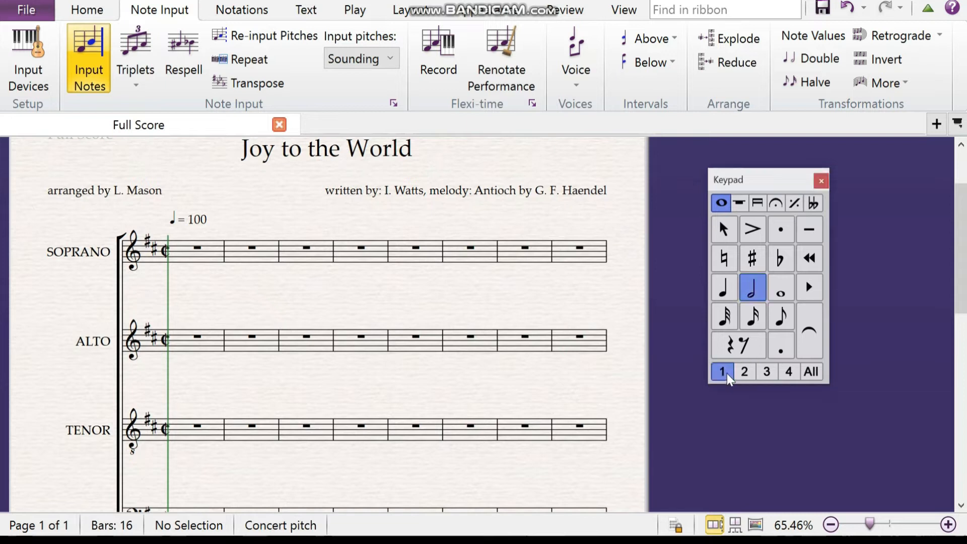
{"action": "left_click", "coordinate": [766, 372]}
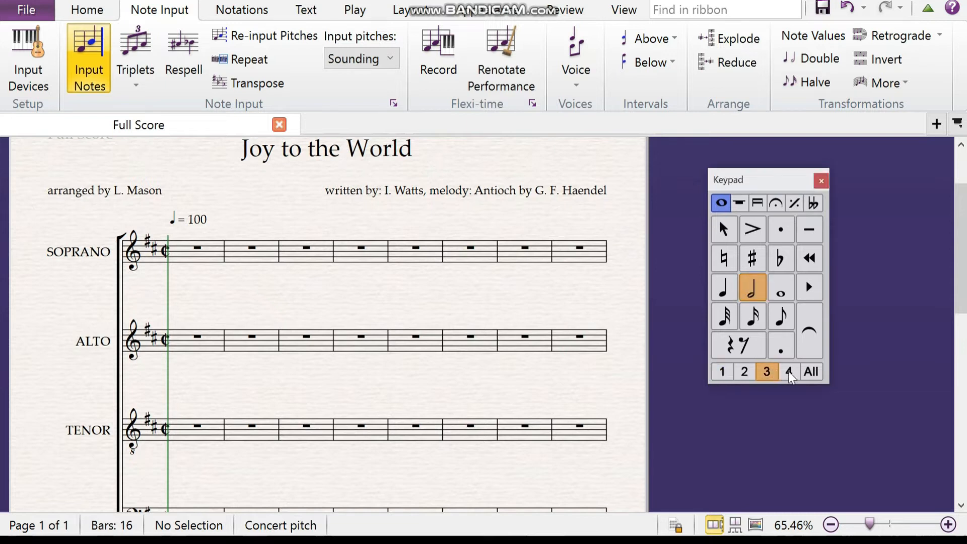
{"action": "left_click", "coordinate": [789, 372]}
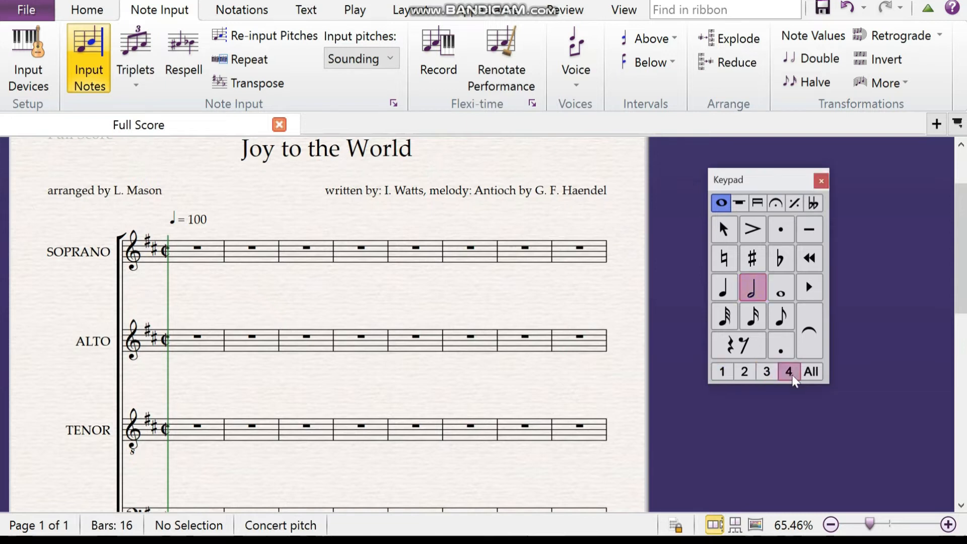
{"action": "left_click", "coordinate": [723, 373]}
{"action": "left_click", "coordinate": [745, 371]}
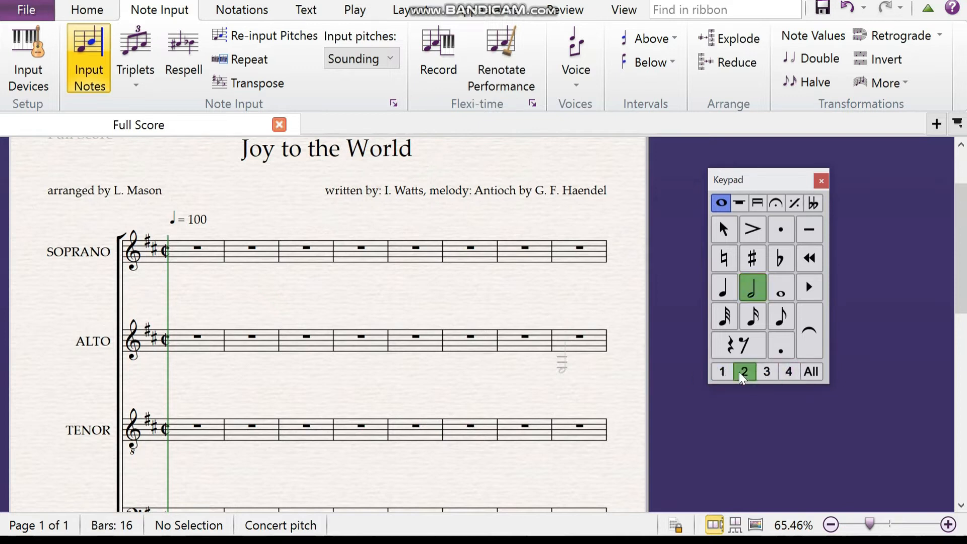
{"action": "left_click", "coordinate": [779, 374]}
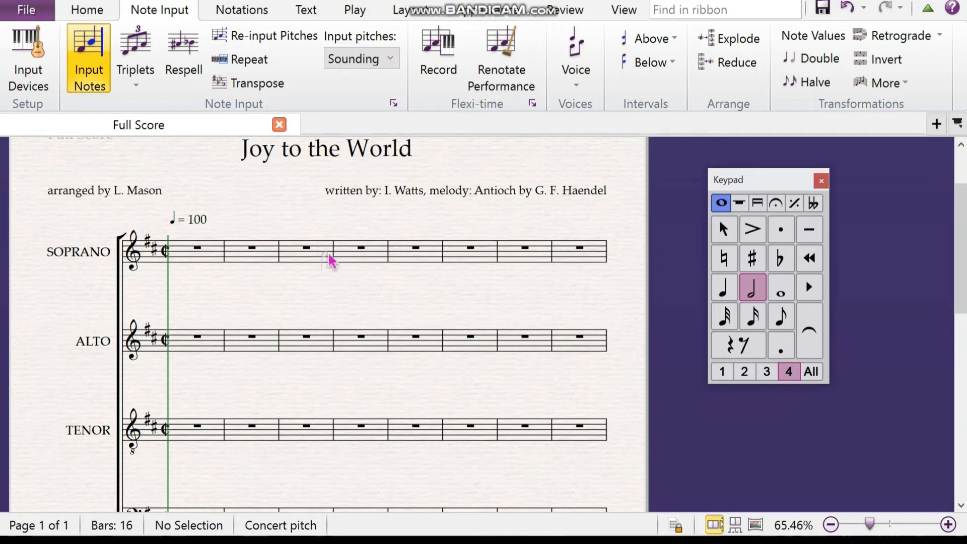
Leave voice 4 note input and place a dotted quarter note D5 at the start of Soprano bar 1.
{"action": "left_click", "coordinate": [724, 228]}
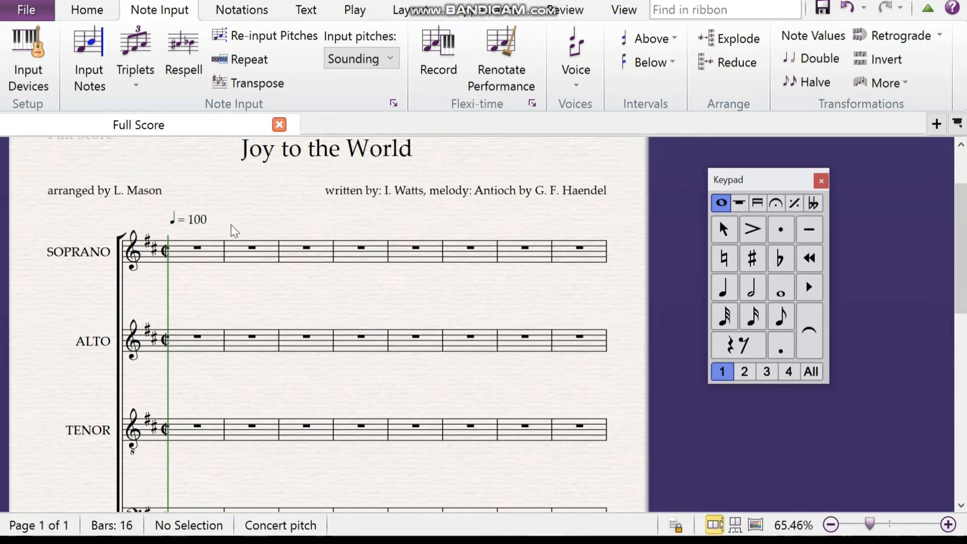
{"action": "left_click", "coordinate": [197, 250]}
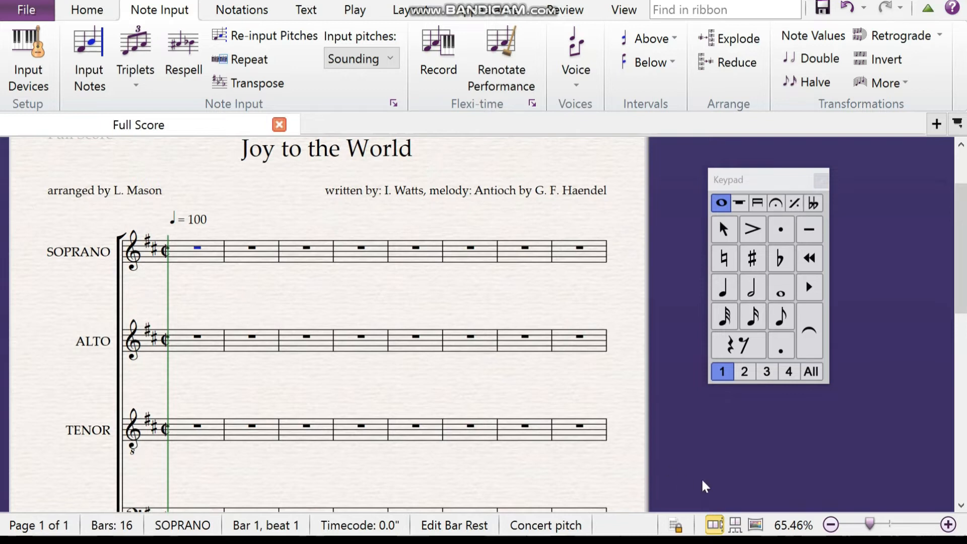
{"action": "left_click", "coordinate": [727, 285]}
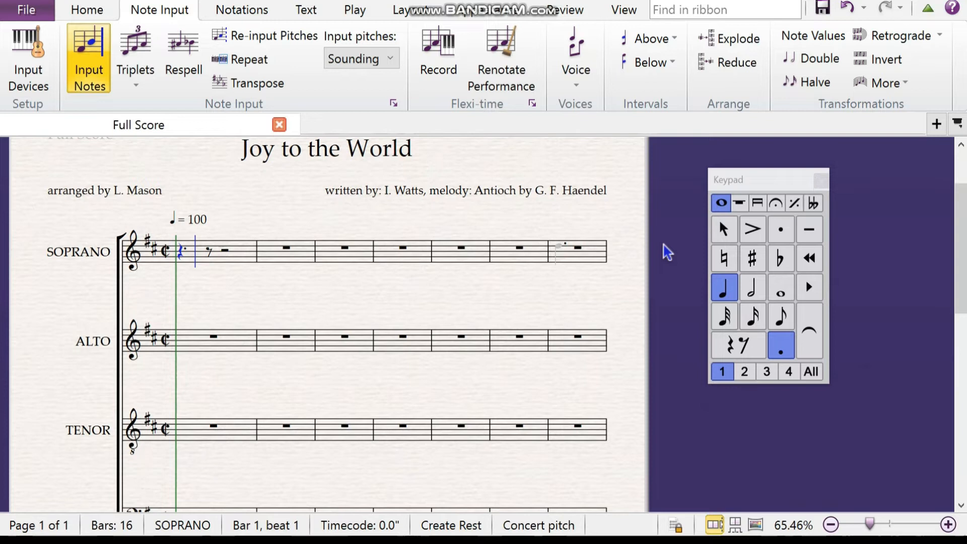
{"action": "left_click", "coordinate": [180, 244]}
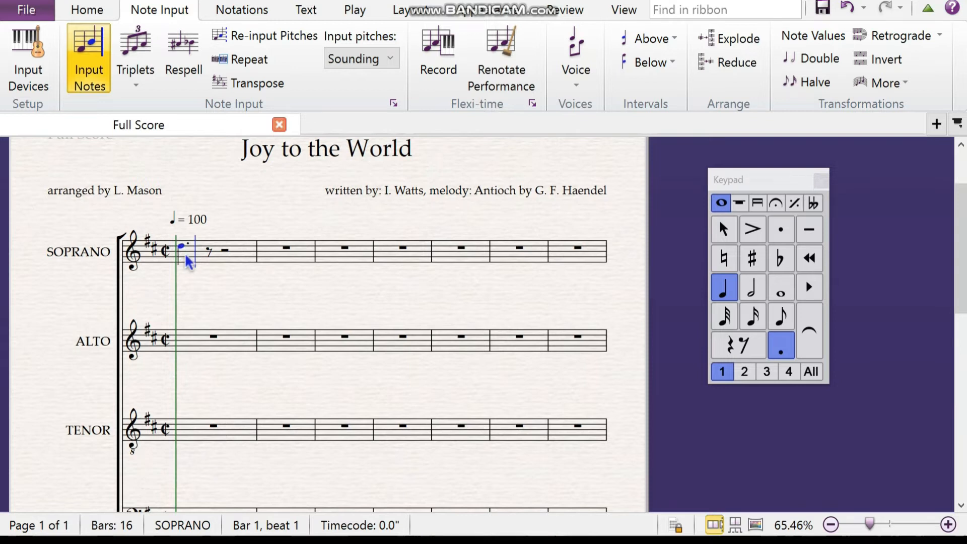
{"action": "key", "text": "Escape"}
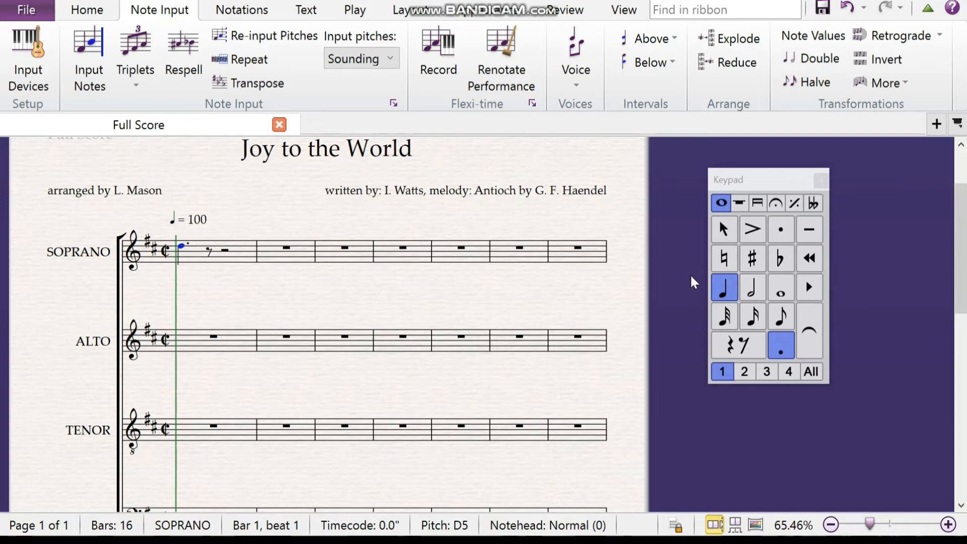
Undo the D5 entry in Soprano bar 1 and show the on-screen piano Keyboard.
{"action": "key", "text": "n"}
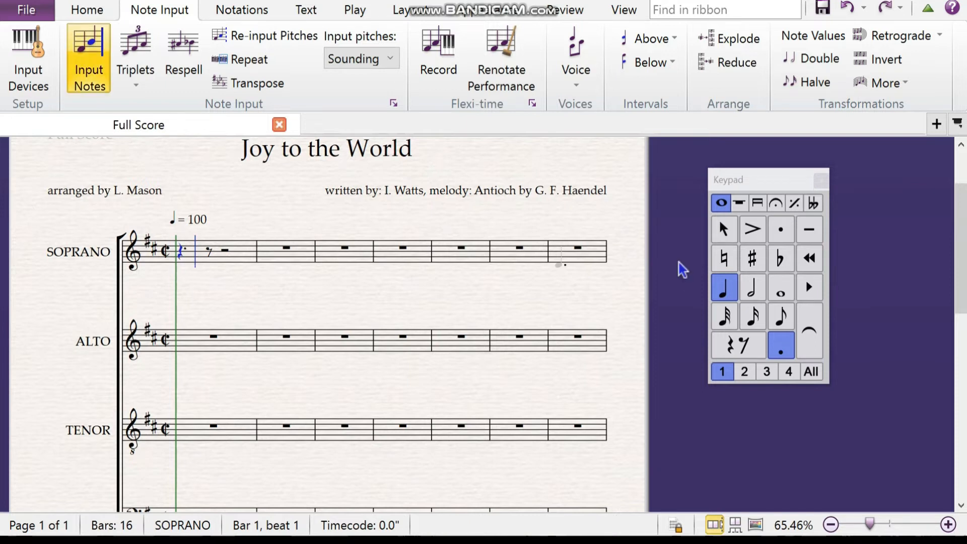
{"action": "left_click", "coordinate": [633, 15]}
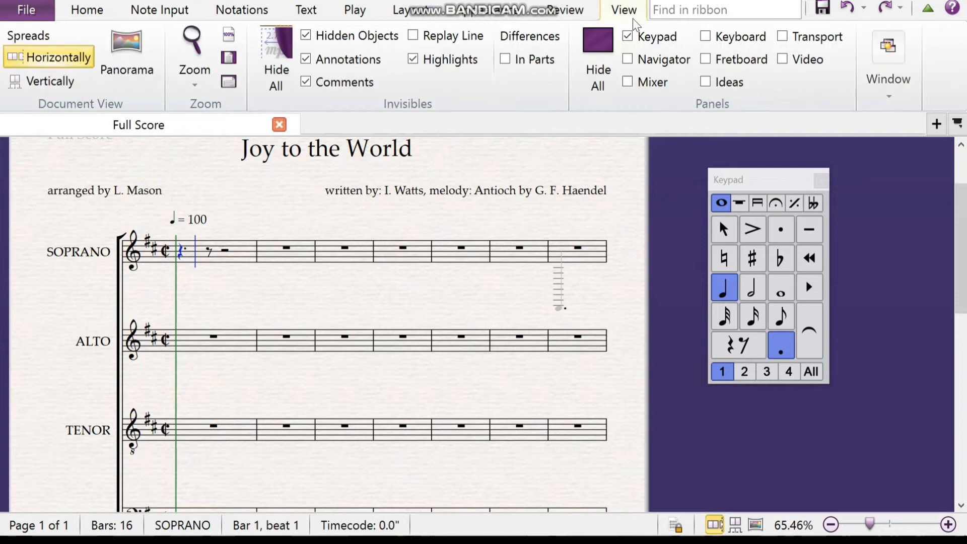
{"action": "left_click", "coordinate": [706, 37]}
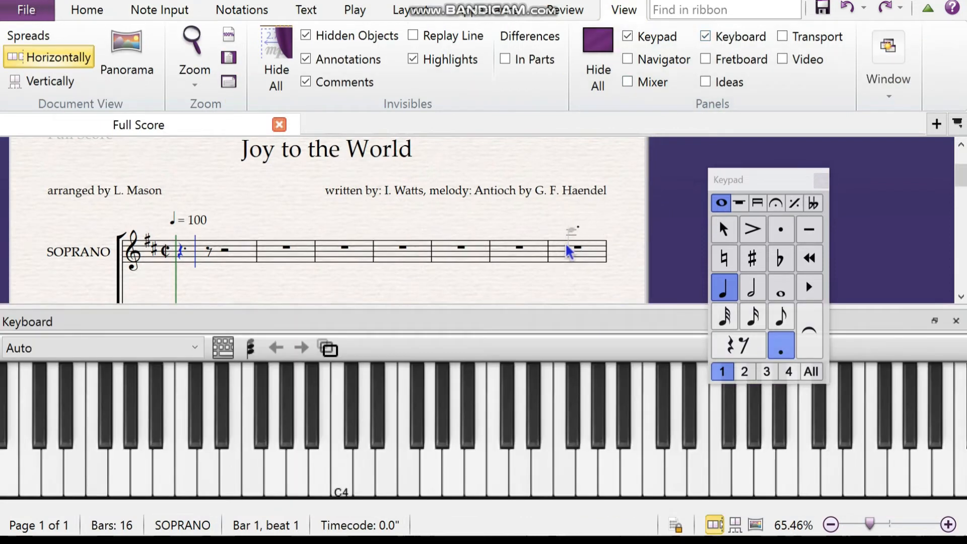
Set the first Soprano rest up for dotted quarter input and enter D5 there with the on-screen piano.
{"action": "key", "text": "Escape"}
{"action": "left_click", "coordinate": [181, 252]}
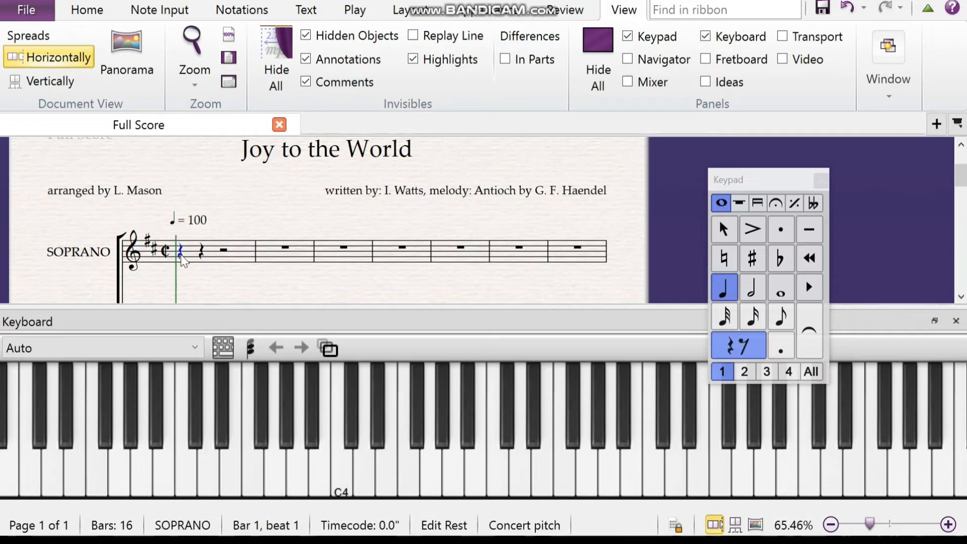
{"action": "left_click", "coordinate": [780, 346]}
{"action": "left_click", "coordinate": [745, 345]}
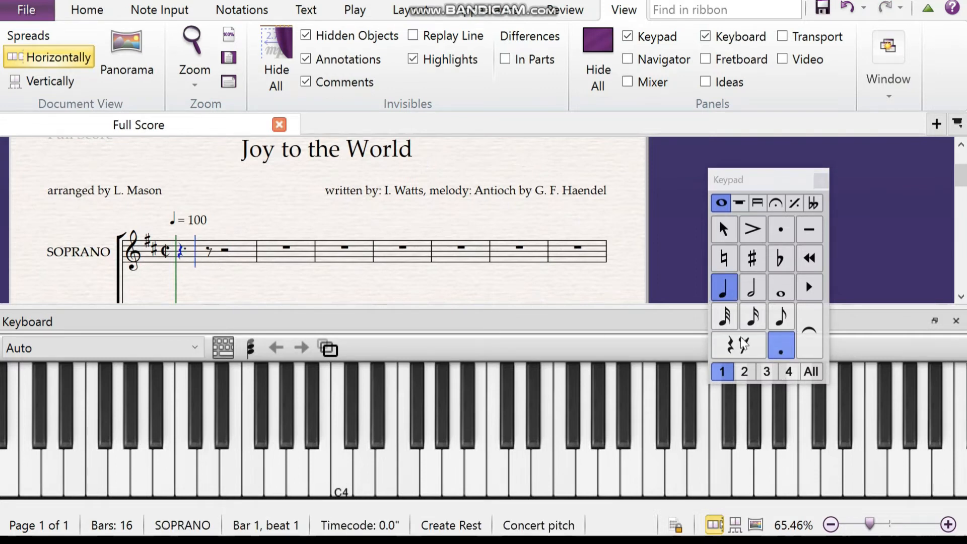
{"action": "key", "text": "ctrl+z"}
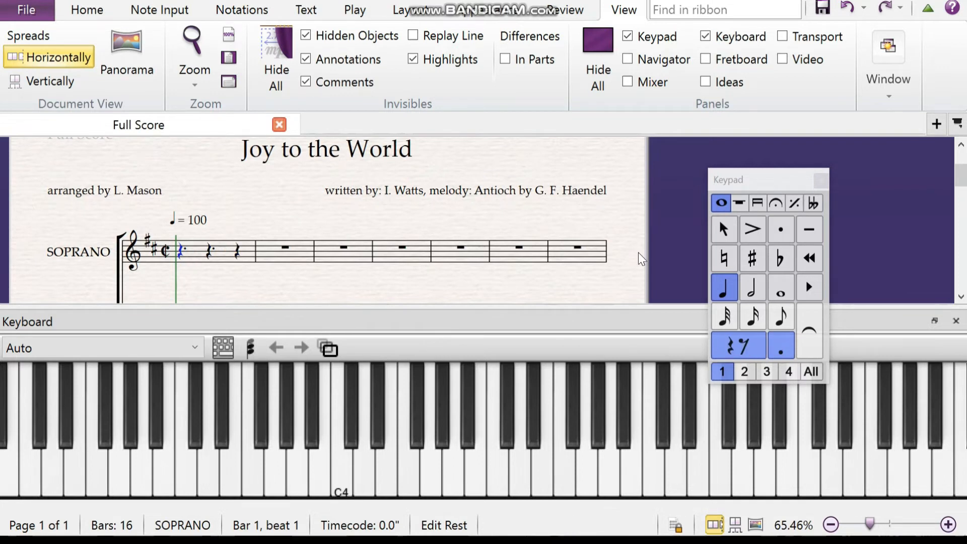
{"action": "left_click", "coordinate": [518, 458]}
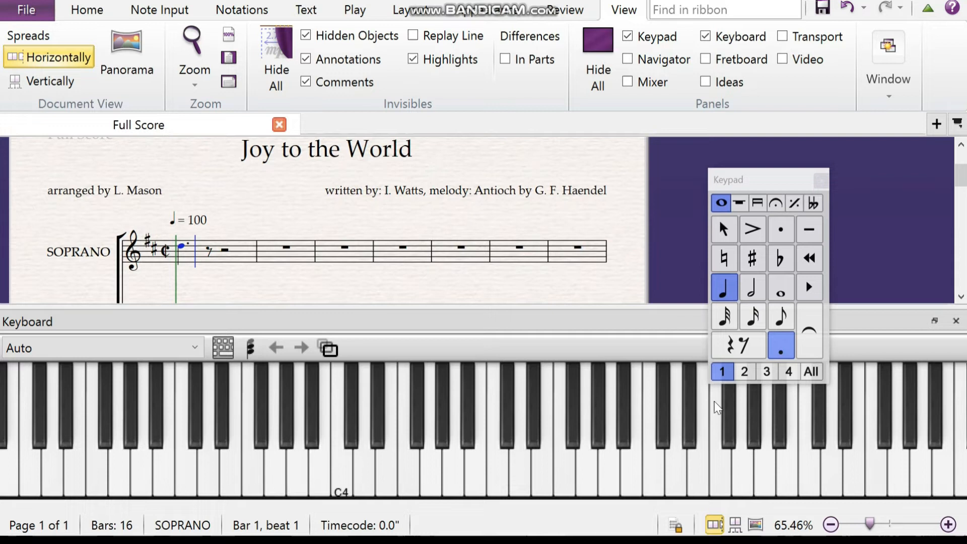
Close the on-screen piano, undo the D5 note entered with it, and clear the selection.
{"action": "left_click", "coordinate": [955, 321]}
{"action": "left_click", "coordinate": [845, 8]}
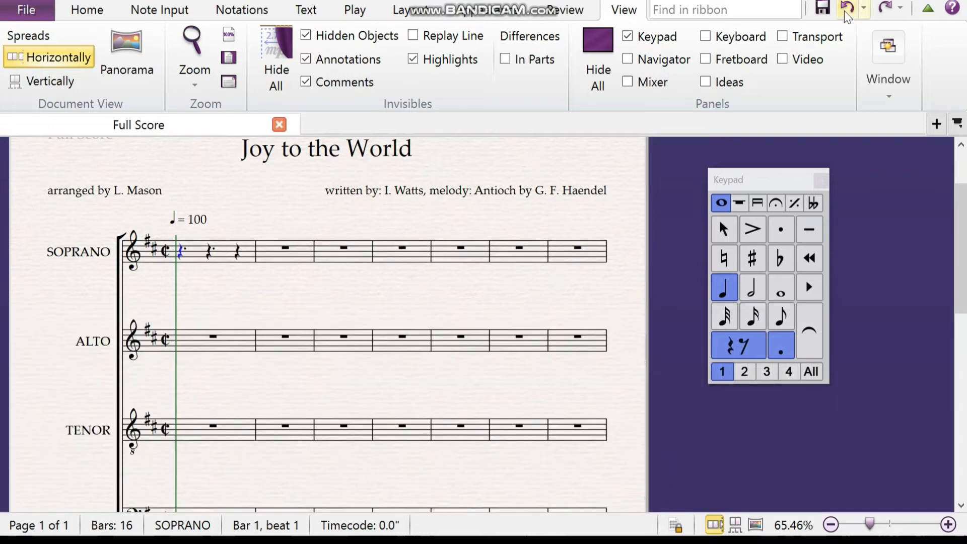
{"action": "left_click", "coordinate": [724, 232]}
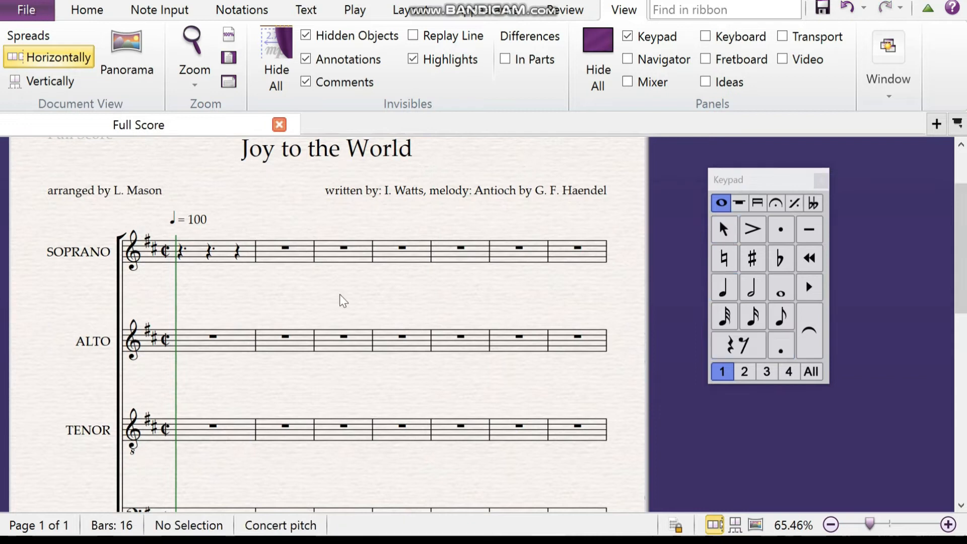
Replace the first dotted quarter rest in Soprano bar 1 with a D5 note entered by letter name.
{"action": "left_click", "coordinate": [179, 256]}
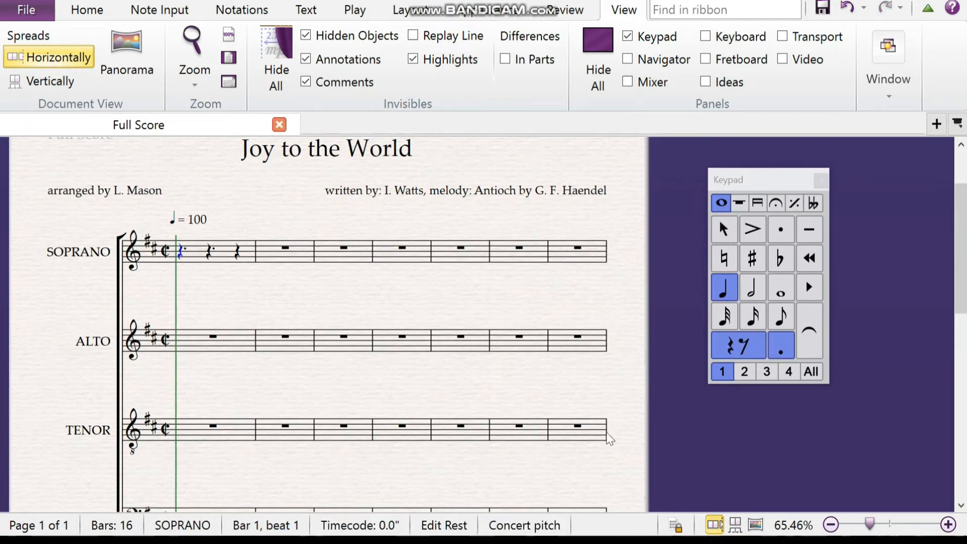
{"action": "left_click", "coordinate": [727, 349]}
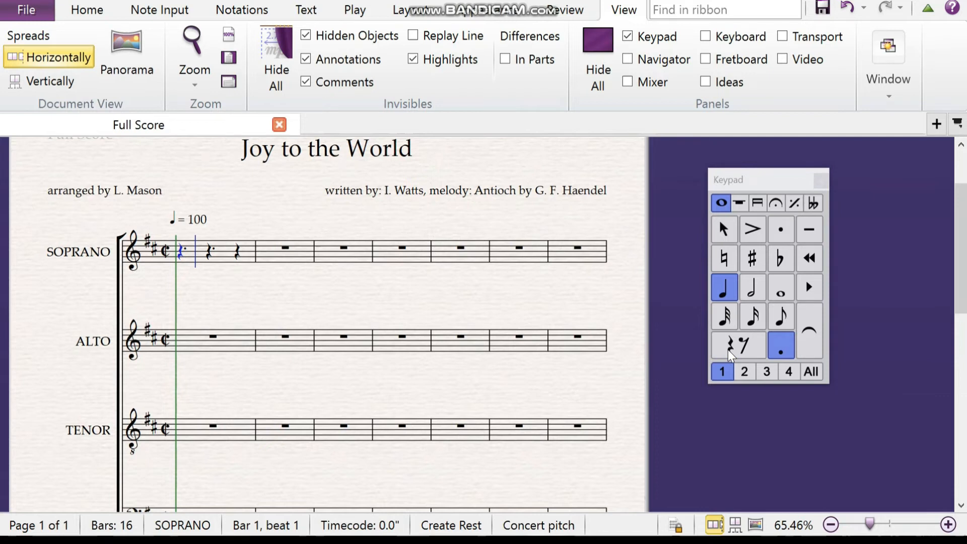
{"action": "left_click", "coordinate": [178, 256]}
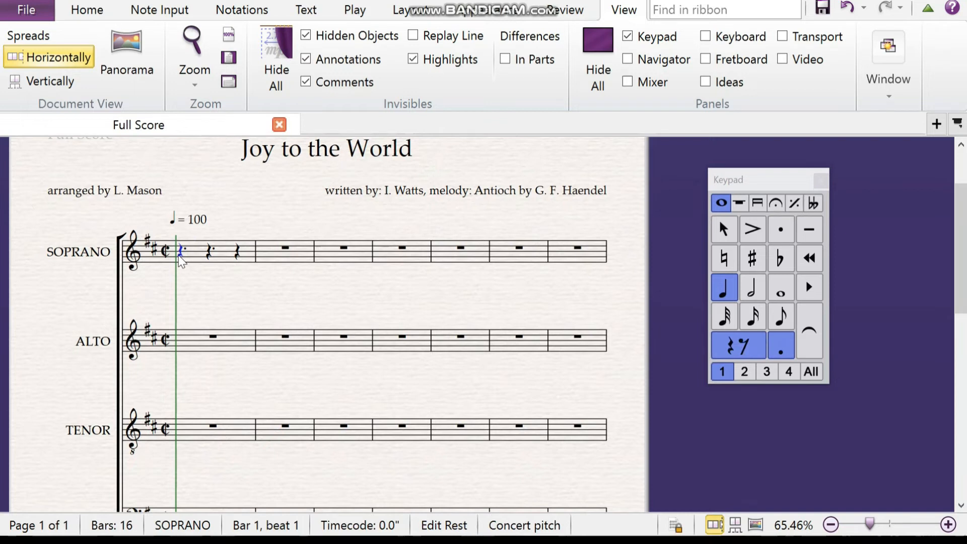
{"action": "key", "text": "d"}
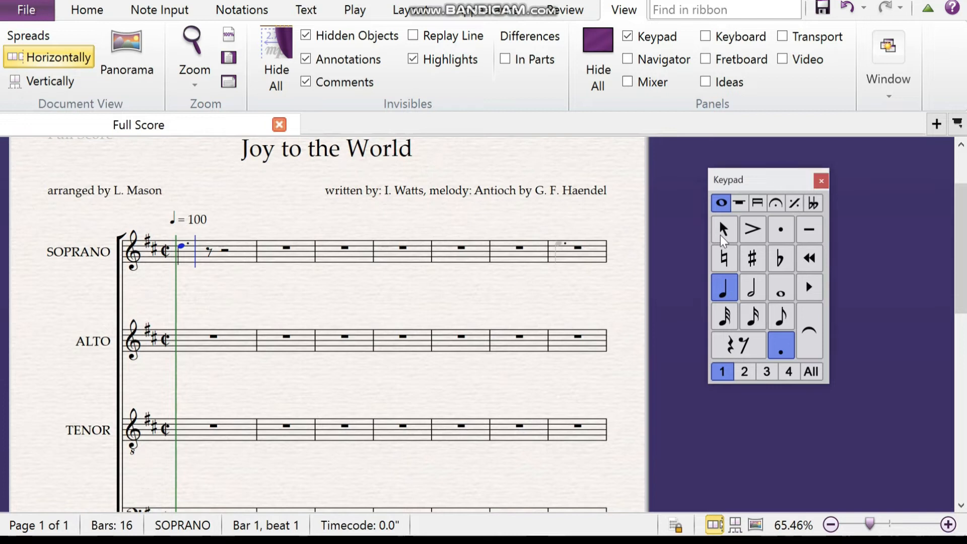
{"action": "key", "text": "Escape"}
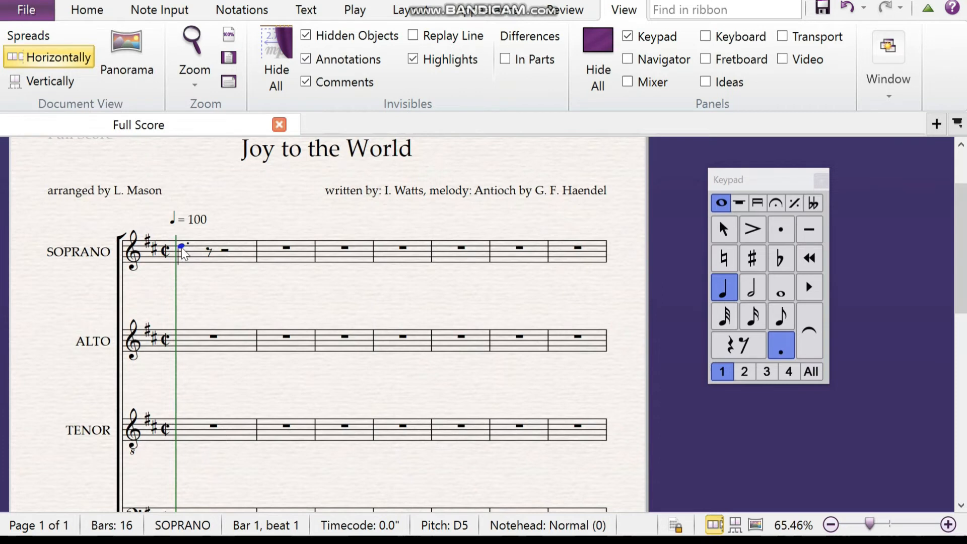
Move the Soprano D5 note to voice 2 and enter a dotted quarter note G5 above it in voice 1.
{"action": "left_click", "coordinate": [748, 371]}
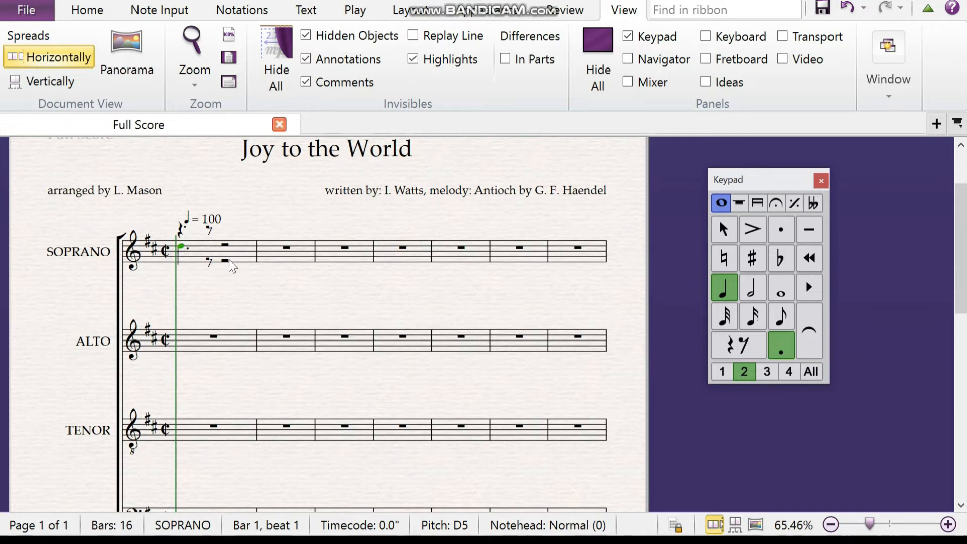
{"action": "left_click", "coordinate": [181, 232]}
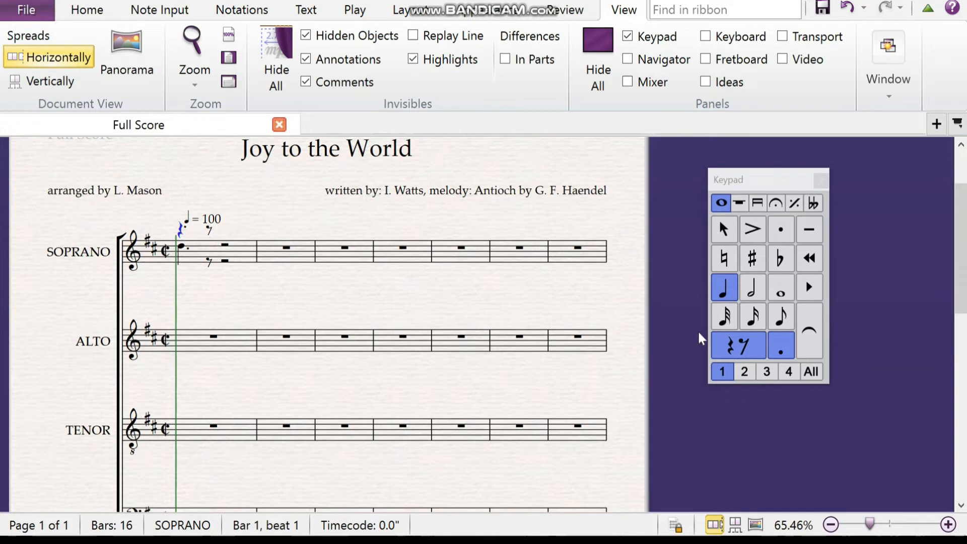
{"action": "left_click", "coordinate": [740, 348]}
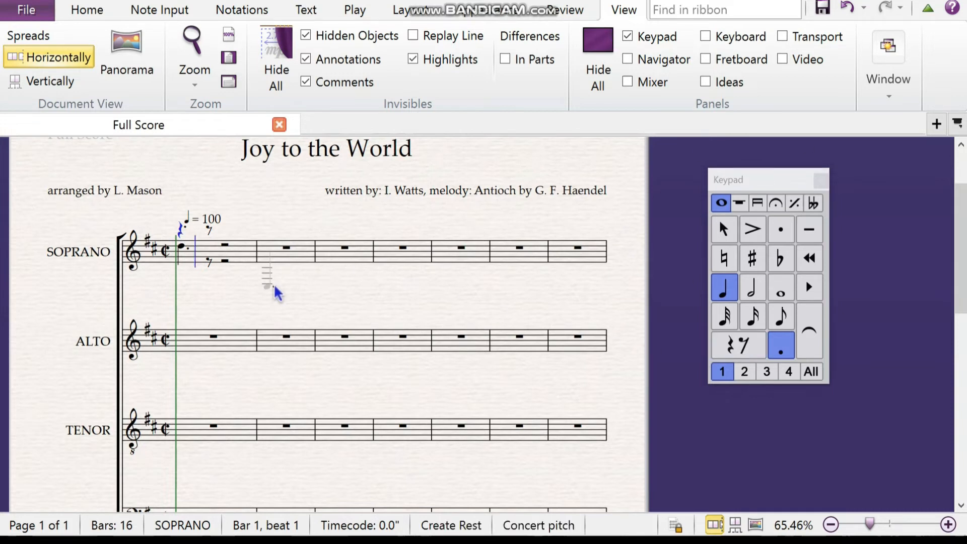
{"action": "key", "text": "g"}
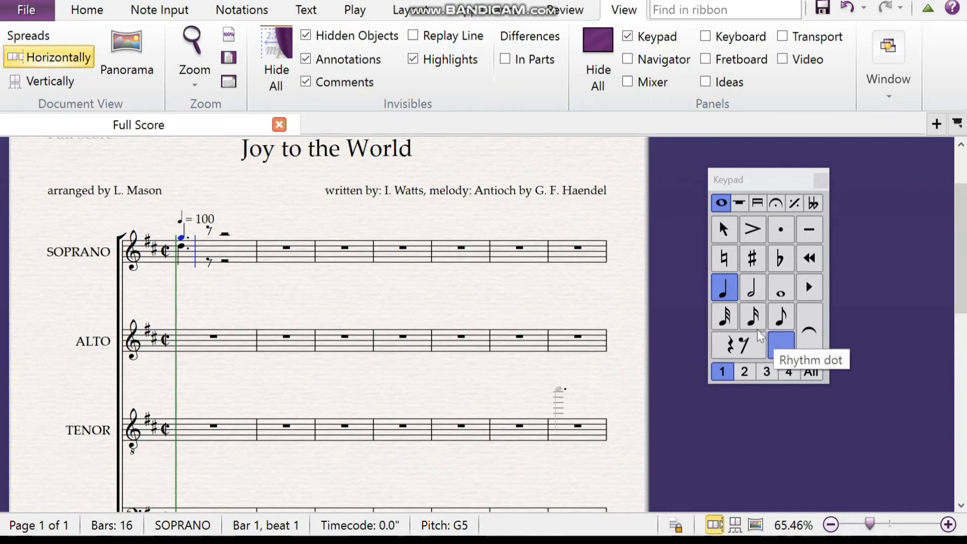
{"action": "key", "text": "Escape"}
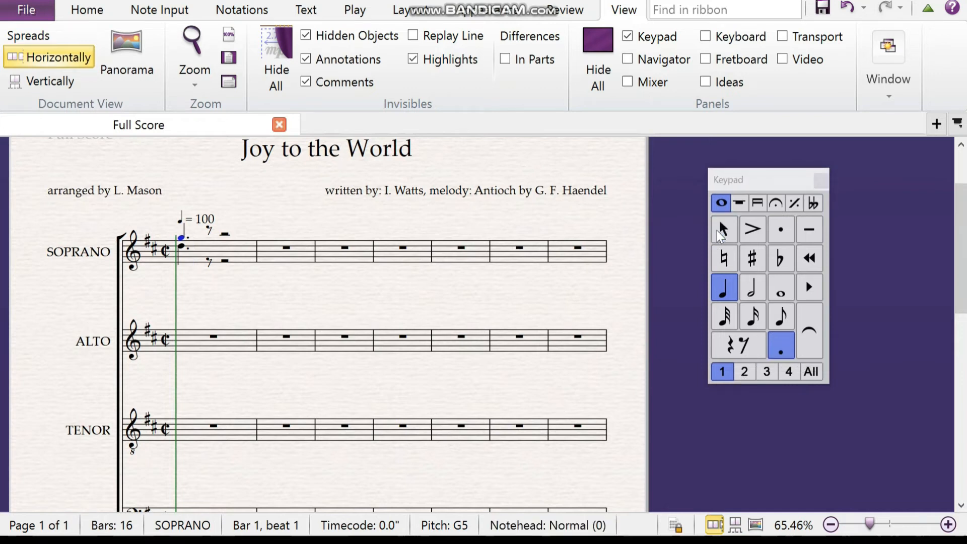
Check which voices the D5 note and the upper eighth and half rests in Soprano bar 1 belong to.
{"action": "left_click", "coordinate": [183, 246]}
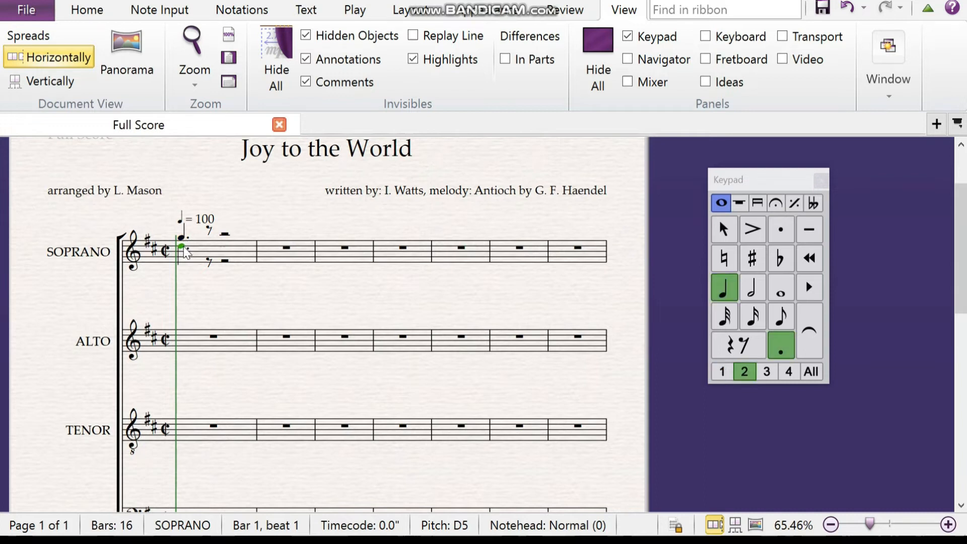
{"action": "left_click", "coordinate": [210, 229]}
{"action": "left_click", "coordinate": [224, 235]}
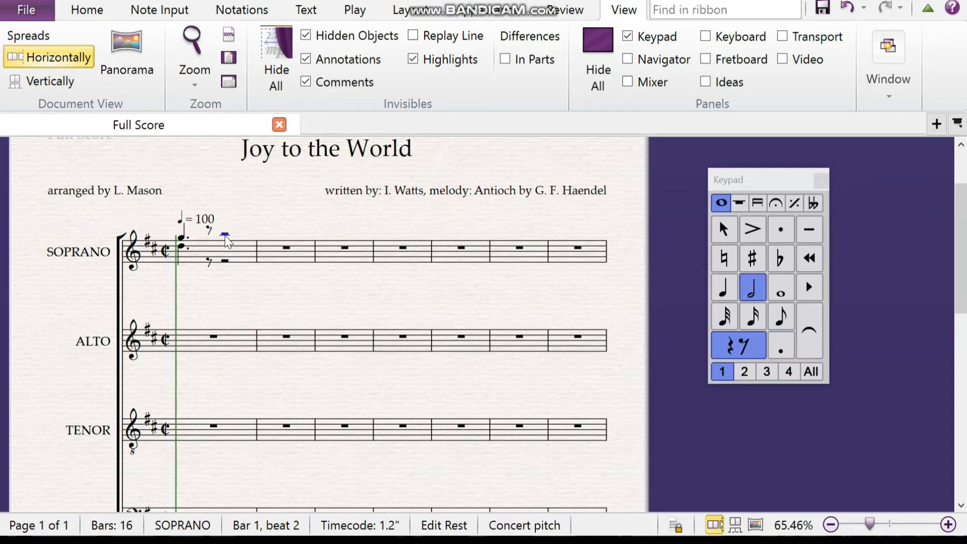
Undo the recent note entries in soprano bar 1 until both voices' notes are gone and only rests remain.
{"action": "left_click", "coordinate": [225, 261]}
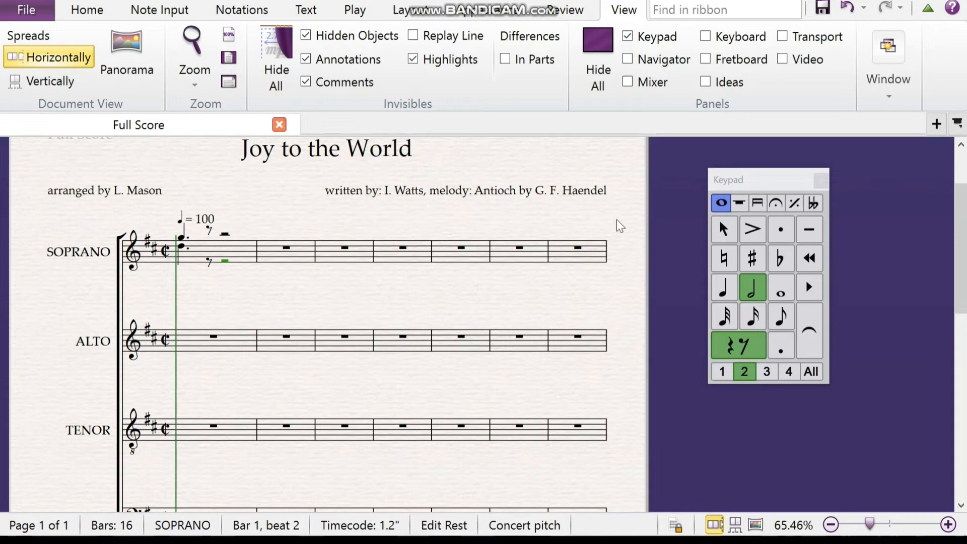
{"action": "left_click", "coordinate": [848, 7]}
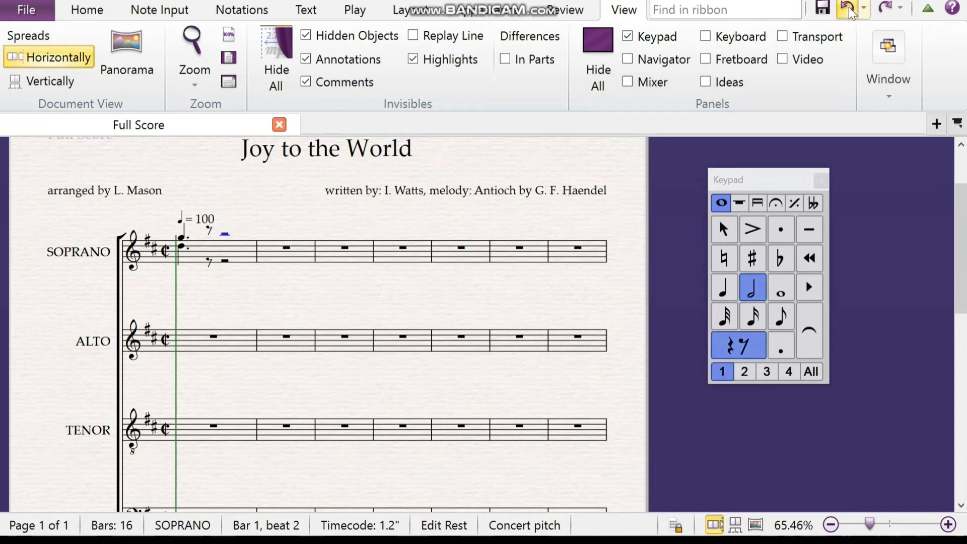
{"action": "left_click", "coordinate": [848, 7]}
{"action": "left_click", "coordinate": [848, 7]}
{"action": "left_click", "coordinate": [848, 7]}
{"action": "left_click", "coordinate": [848, 7]}
{"action": "left_click", "coordinate": [848, 8]}
{"action": "left_click", "coordinate": [848, 7]}
{"action": "left_click", "coordinate": [848, 7]}
{"action": "left_click", "coordinate": [848, 7]}
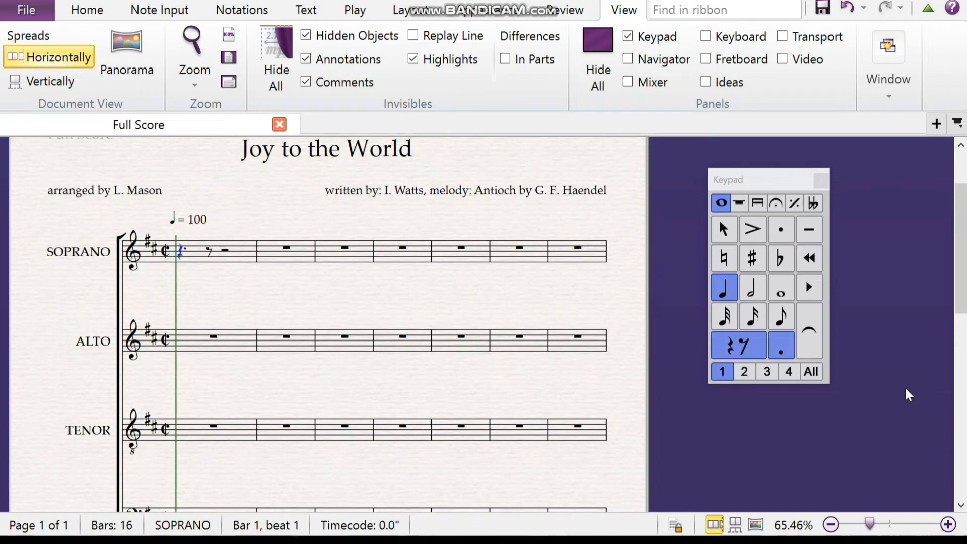
Enter a dotted quarter note D after the dotted quarter rest in soprano bar 1.
{"action": "left_click", "coordinate": [743, 351]}
{"action": "left_click", "coordinate": [774, 352]}
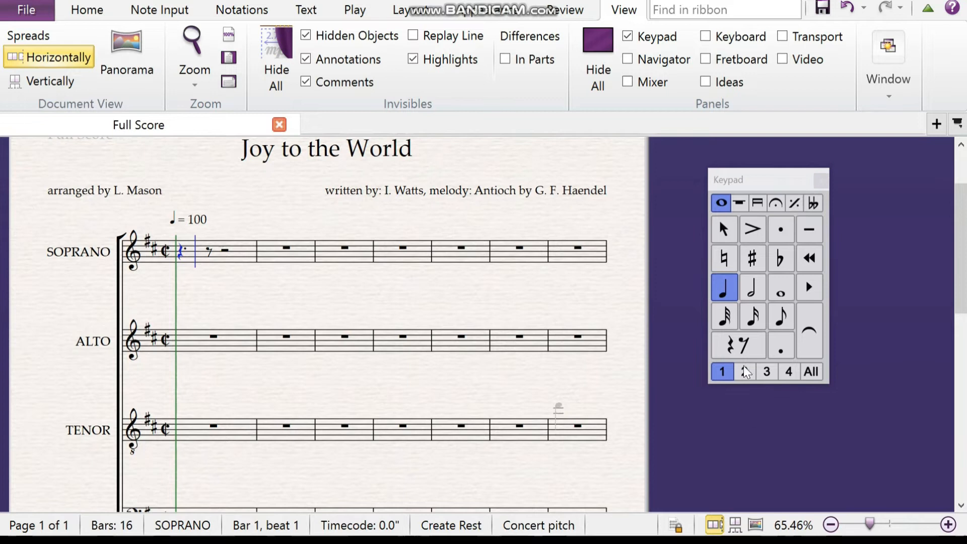
{"action": "left_click", "coordinate": [787, 353]}
{"action": "key", "text": "d"}
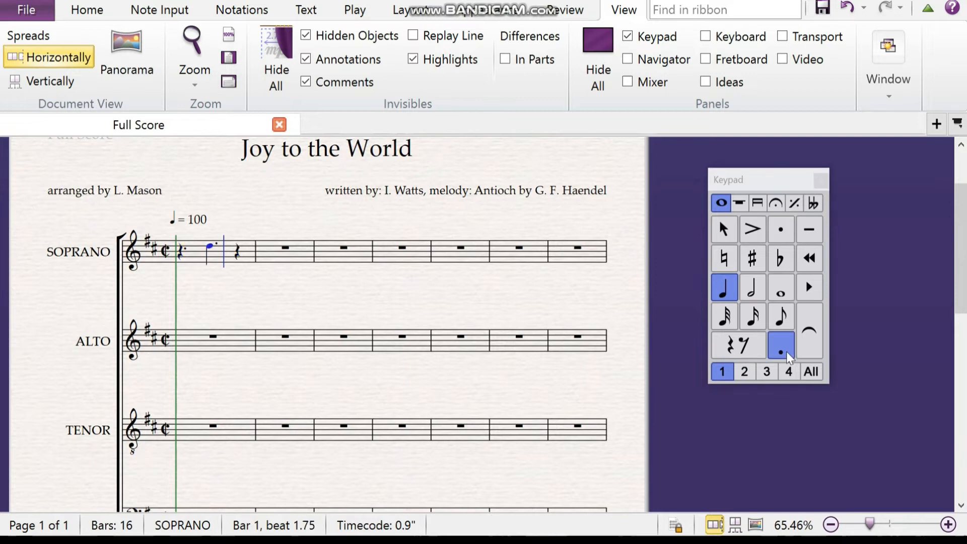
{"action": "left_click", "coordinate": [725, 237]}
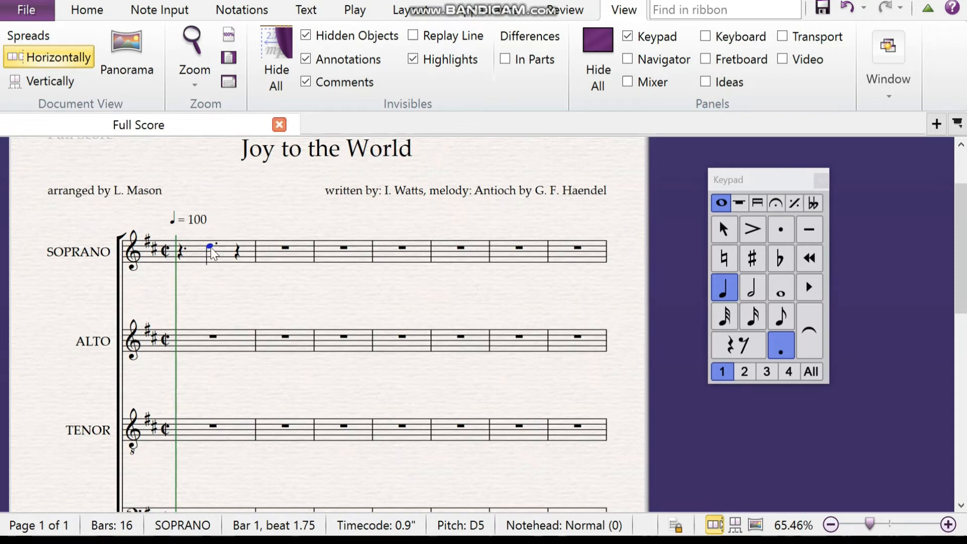
Add a dotted quarter note F after the D, carrying over the barline into soprano bar 2.
{"action": "key", "text": "n"}
{"action": "key", "text": "f"}
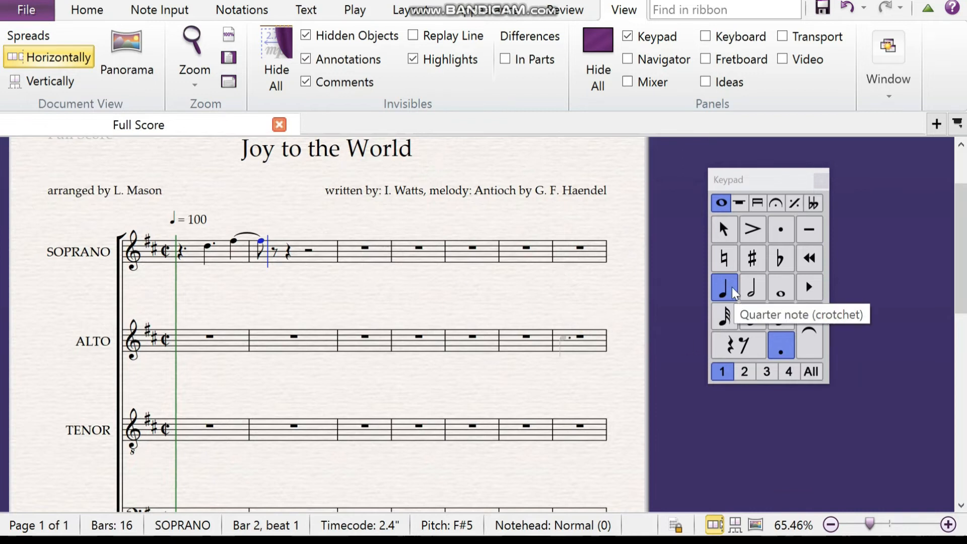
{"action": "key", "text": "Escape"}
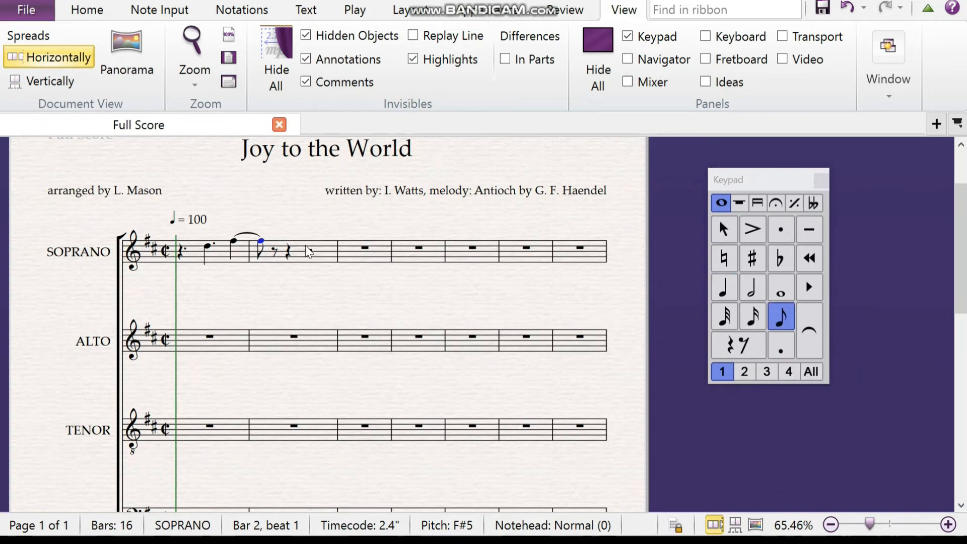
Remove the tie from the F in soprano bar 1 and turn the eighth-note F in bar 2 into a rest.
{"action": "left_click", "coordinate": [233, 240]}
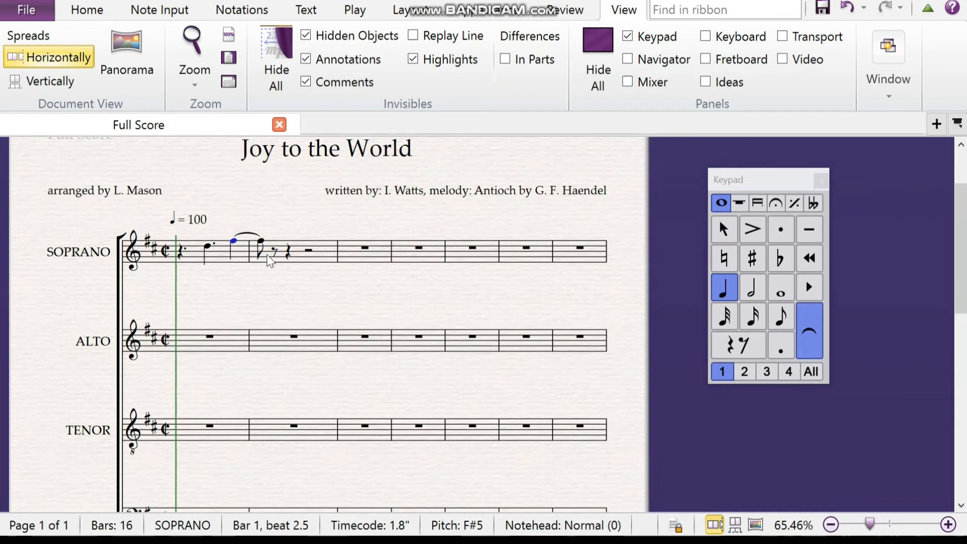
{"action": "left_click", "coordinate": [805, 343]}
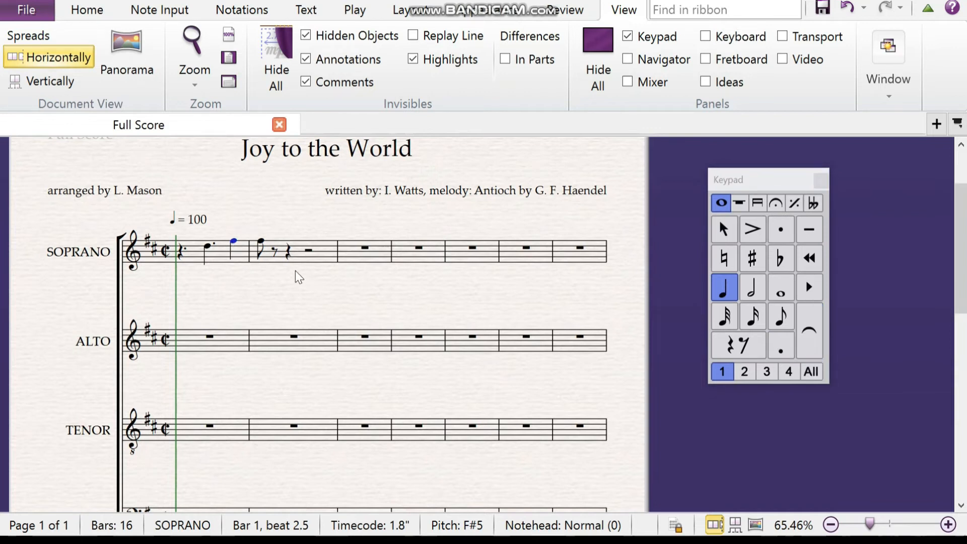
{"action": "left_click", "coordinate": [261, 245]}
{"action": "key", "text": "0"}
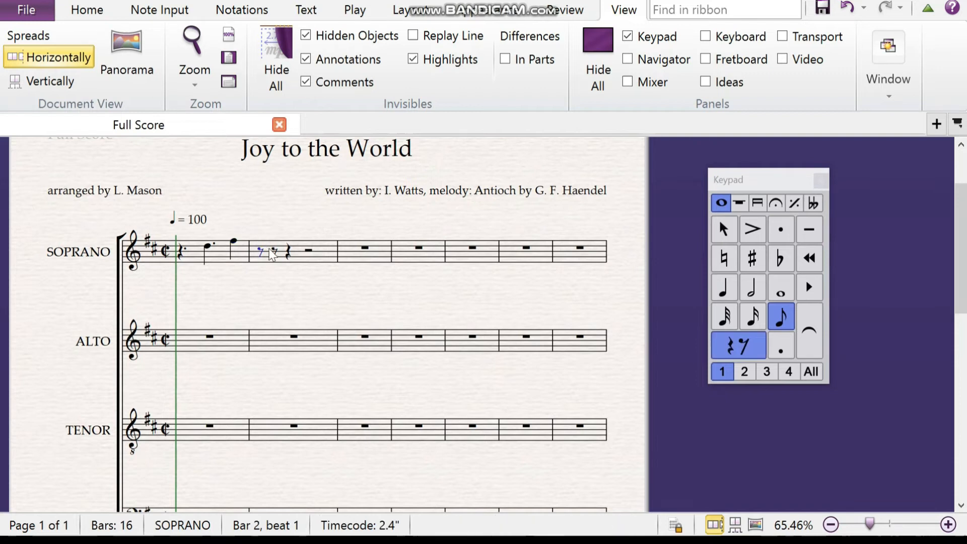
{"action": "left_click", "coordinate": [611, 304]}
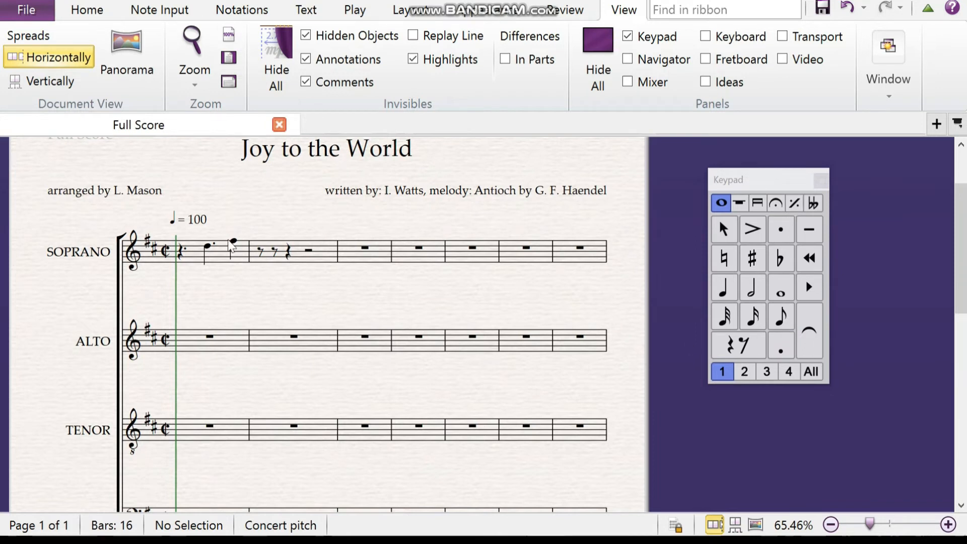
Enter two tied quarter notes on A in soprano bar 2, starting at the quarter rest.
{"action": "left_click", "coordinate": [288, 252]}
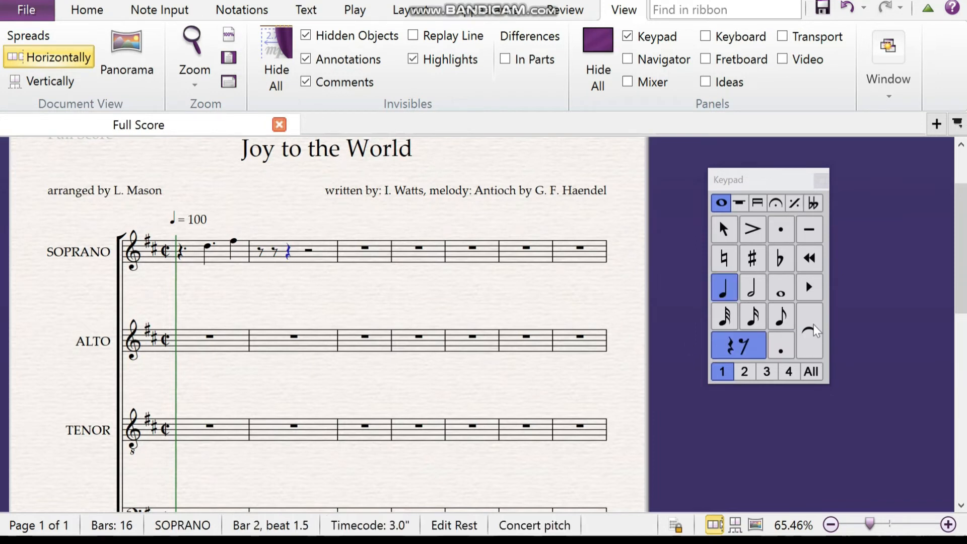
{"action": "key", "text": "a"}
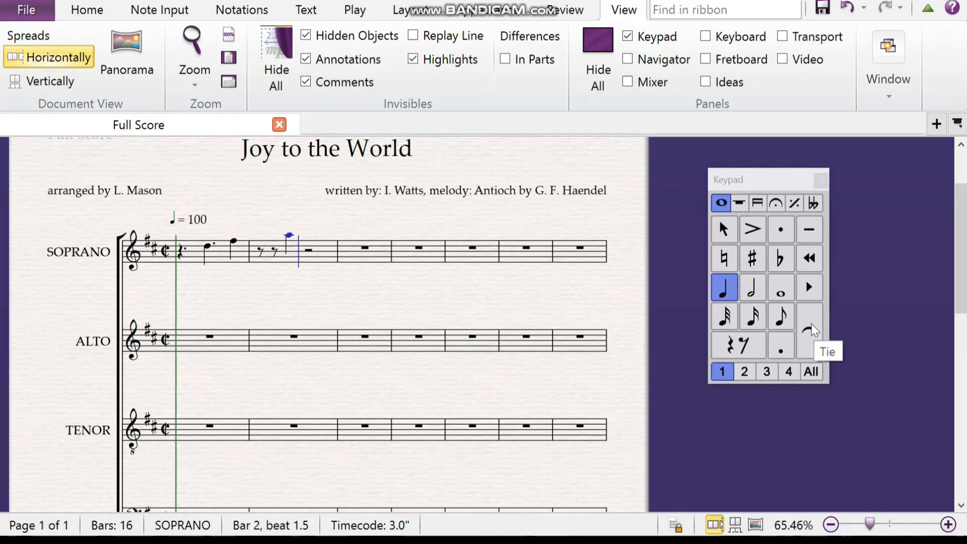
{"action": "left_click", "coordinate": [811, 325]}
{"action": "left_click", "coordinate": [727, 230]}
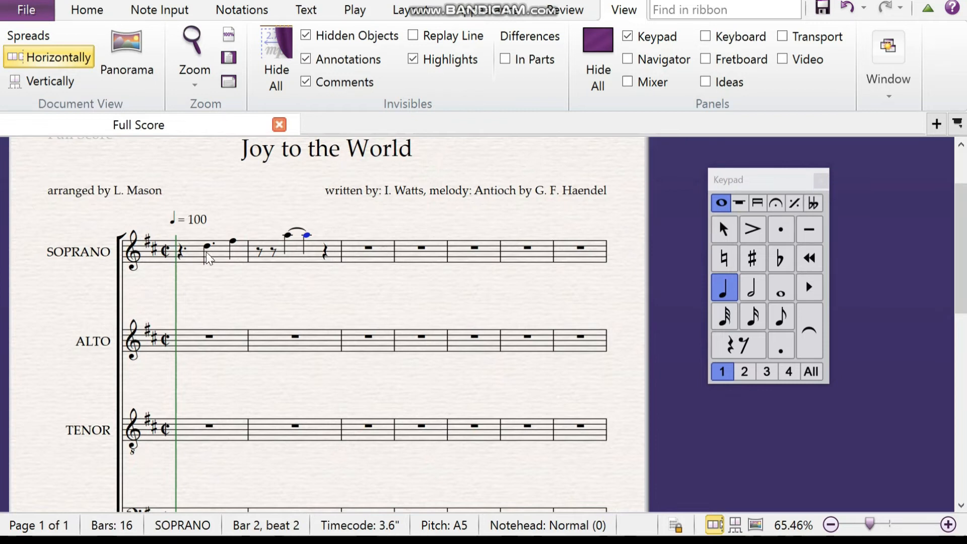
Add a slur from the dotted D in soprano bar 1 to the last A in bar 2.
{"action": "left_click", "coordinate": [206, 247]}
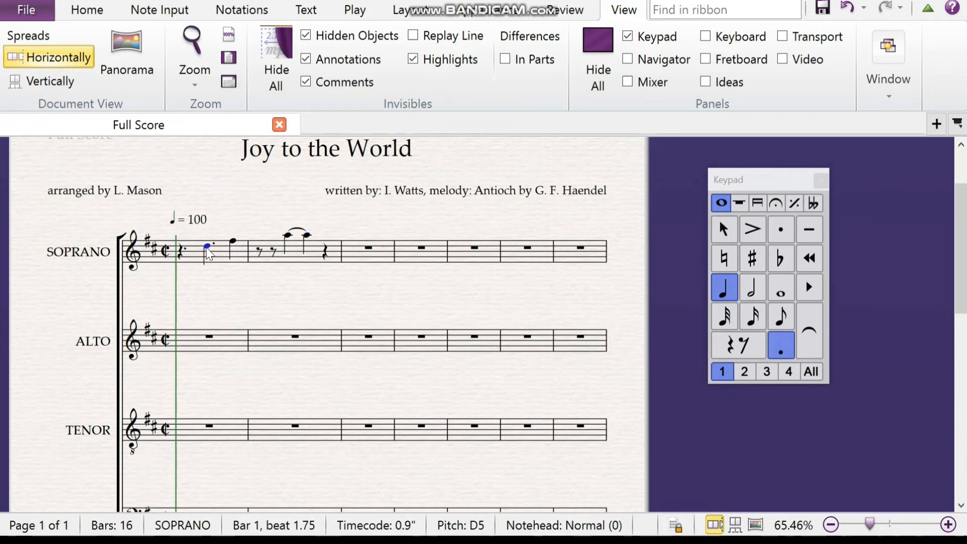
{"action": "left_click", "coordinate": [307, 240], "text": "shift"}
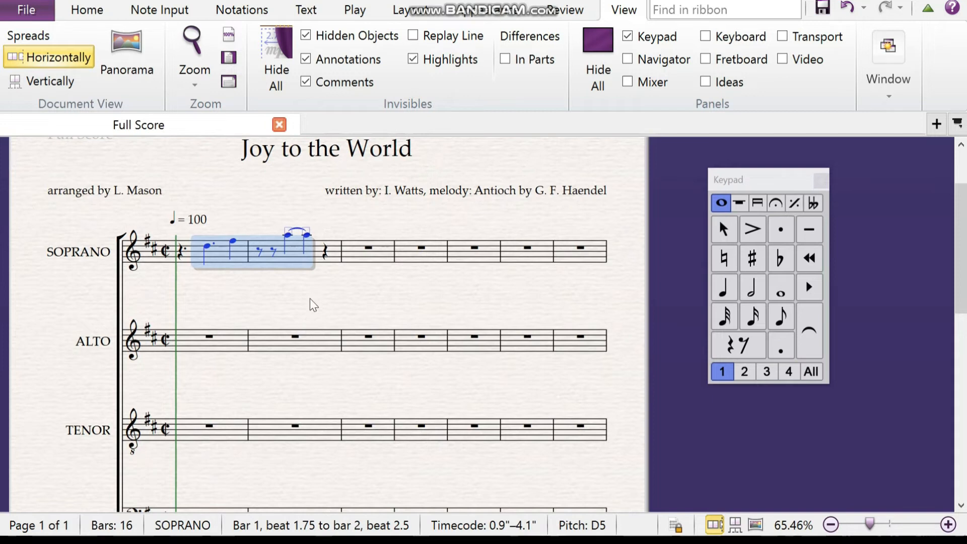
{"action": "key", "text": "s"}
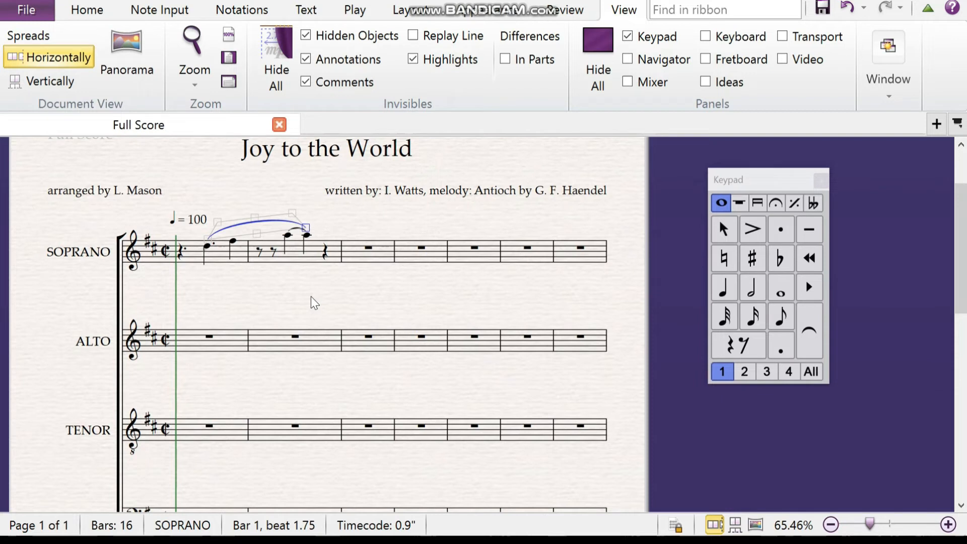
{"action": "key", "text": "Escape"}
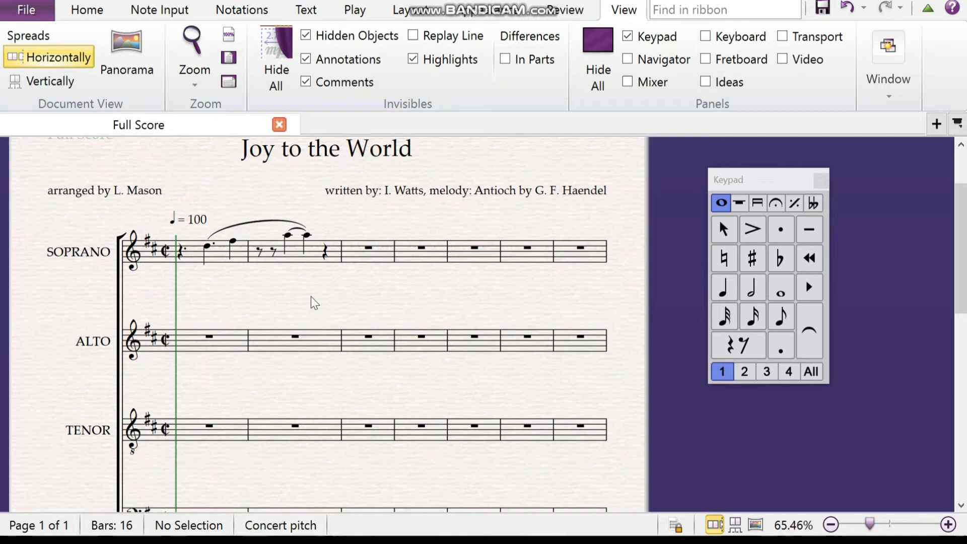
Try to create a triplet directly on the whole-bar rest in soprano bar 3.
{"action": "left_click", "coordinate": [169, 9]}
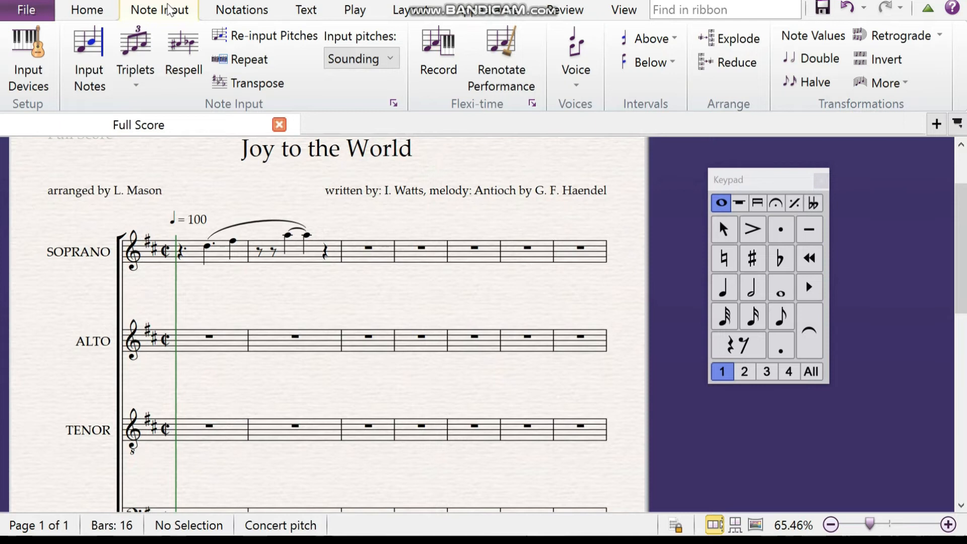
{"action": "left_click", "coordinate": [371, 248]}
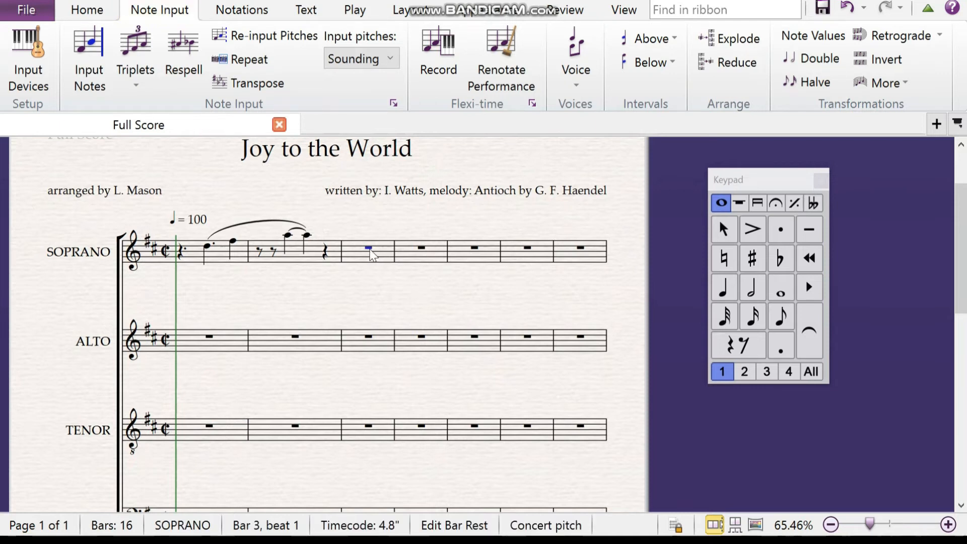
{"action": "left_click", "coordinate": [134, 77]}
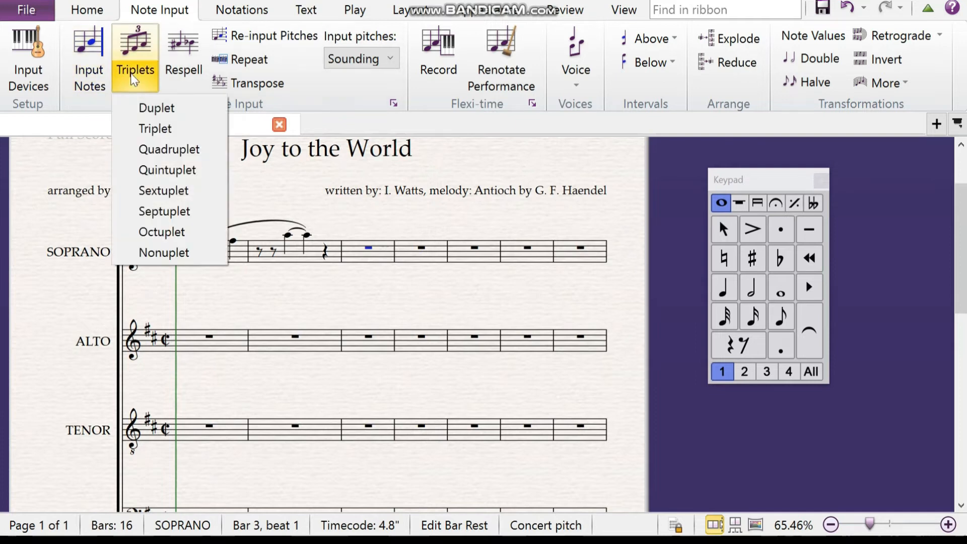
{"action": "left_click", "coordinate": [151, 129]}
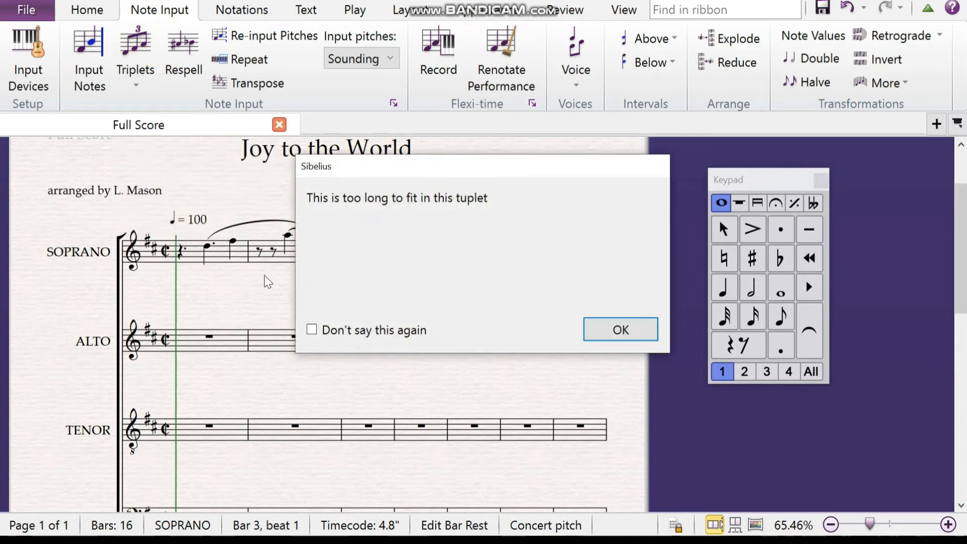
{"action": "left_click", "coordinate": [626, 328]}
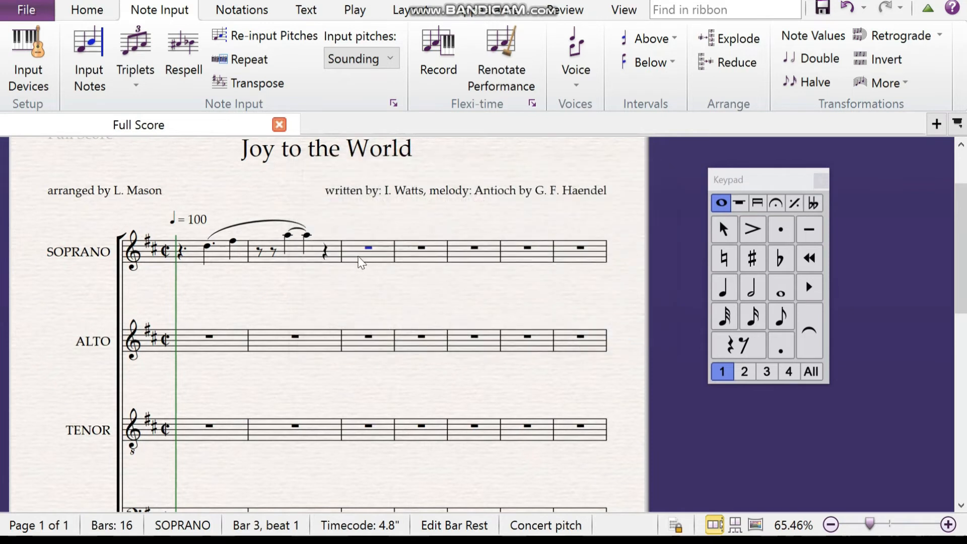
Split soprano bar 3 into half rests, try a half-note triplet on the first one, and undo the triplet.
{"action": "left_click", "coordinate": [758, 289]}
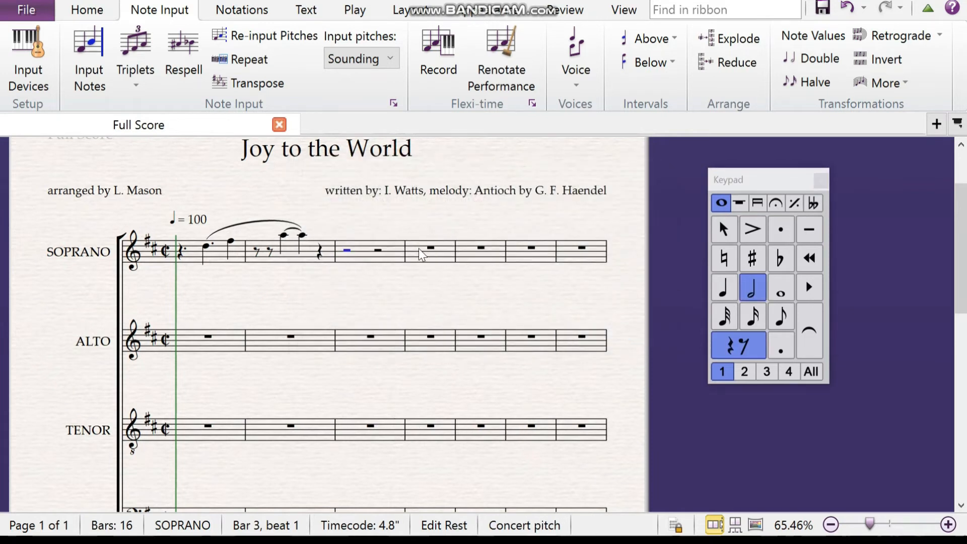
{"action": "left_click", "coordinate": [128, 81]}
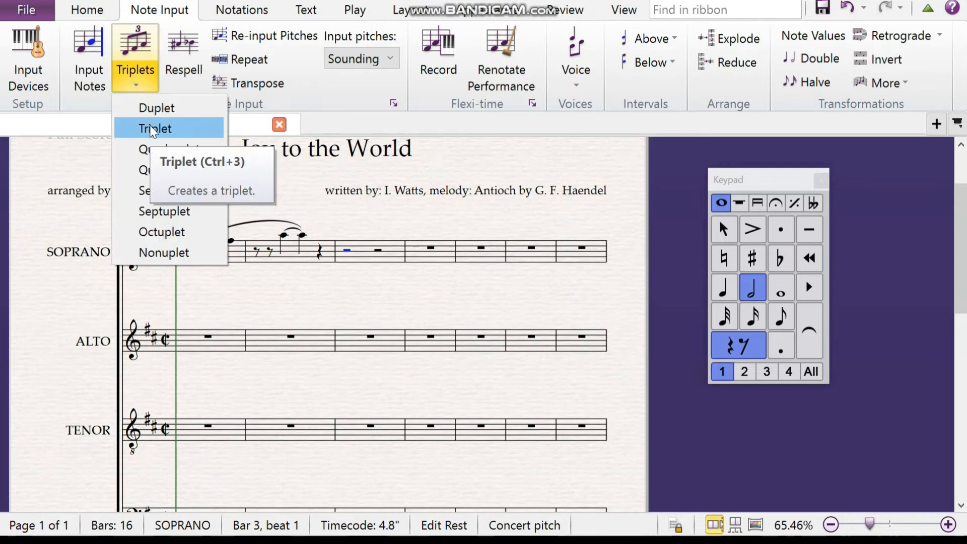
{"action": "left_click", "coordinate": [153, 130]}
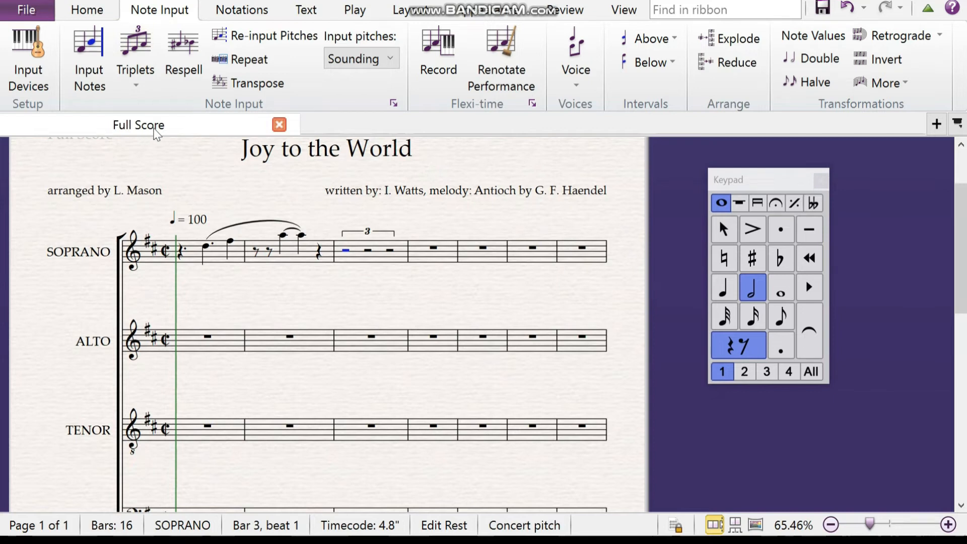
{"action": "left_click", "coordinate": [852, 7]}
Change the first rest in soprano bar 3 to a quarter rest and create a quarter-note triplet on it.
{"action": "left_click", "coordinate": [731, 292]}
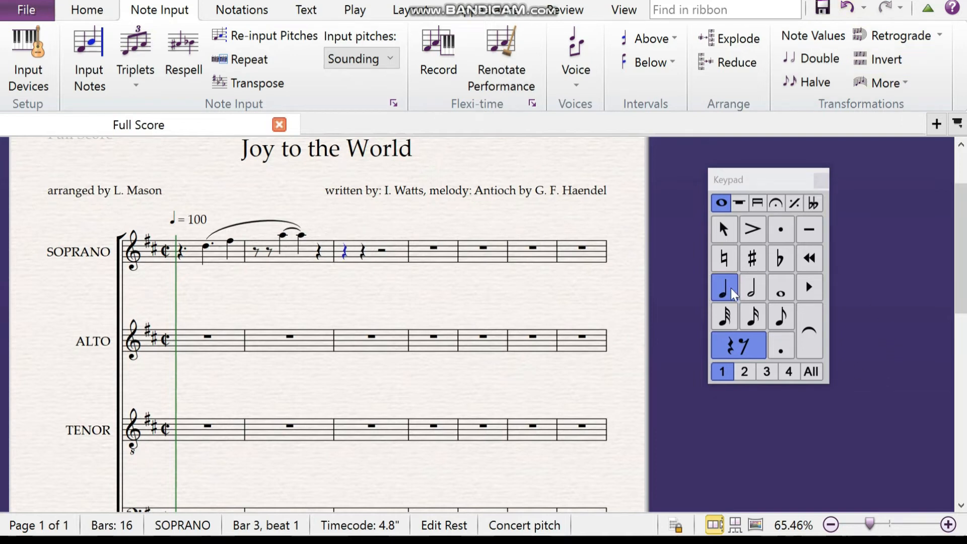
{"action": "left_click", "coordinate": [143, 75]}
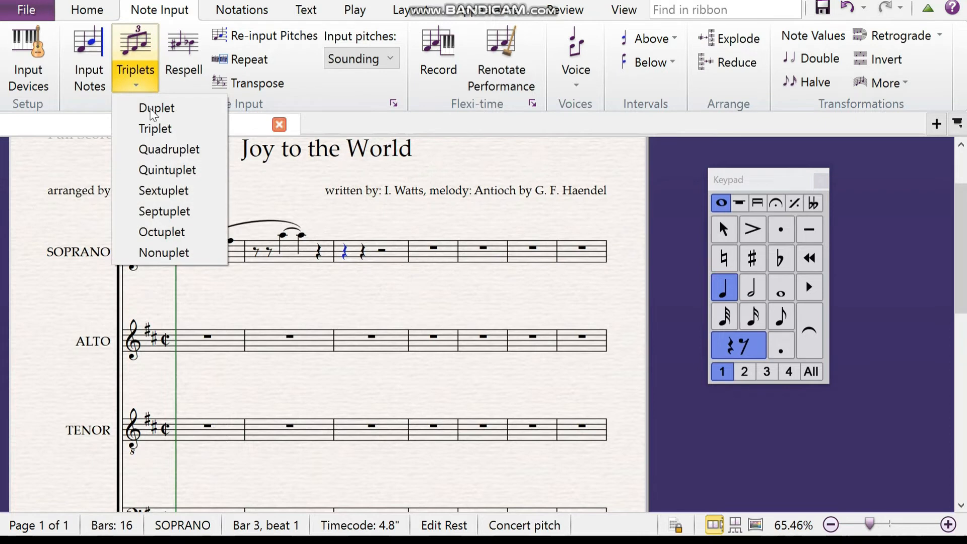
{"action": "left_click", "coordinate": [156, 129]}
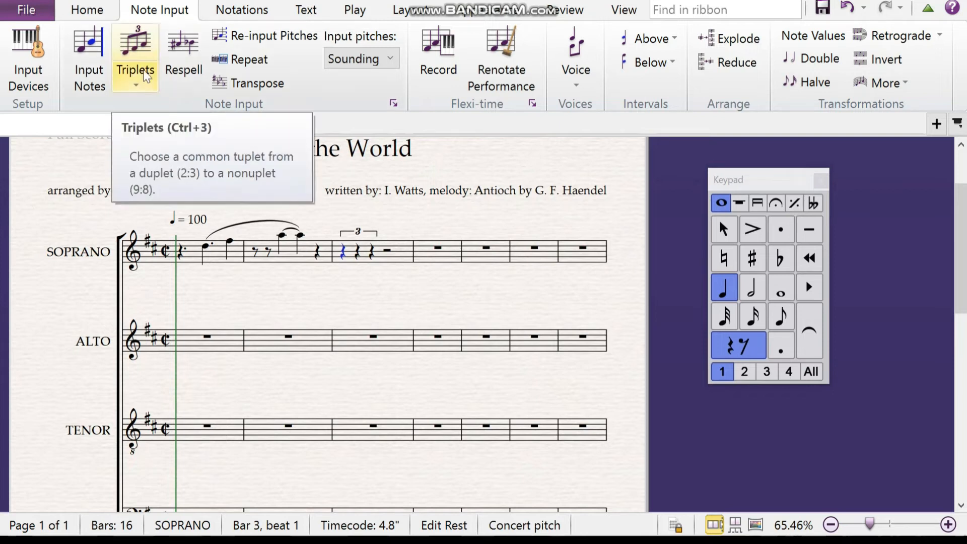
Try Respell twice on the F-sharp quarter note in soprano bar 1, and undo the last action after selecting the bar 4 rest.
{"action": "left_click", "coordinate": [207, 247]}
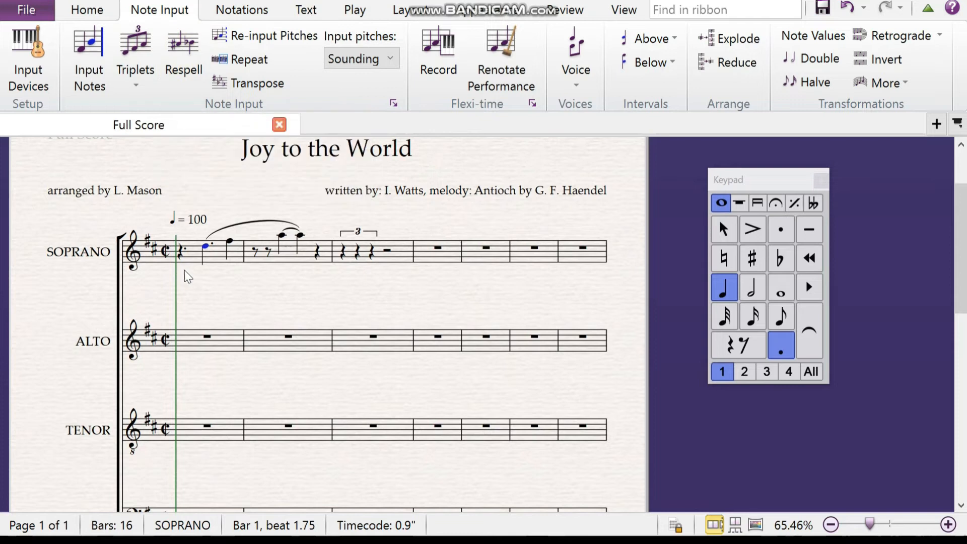
{"action": "left_click", "coordinate": [231, 243]}
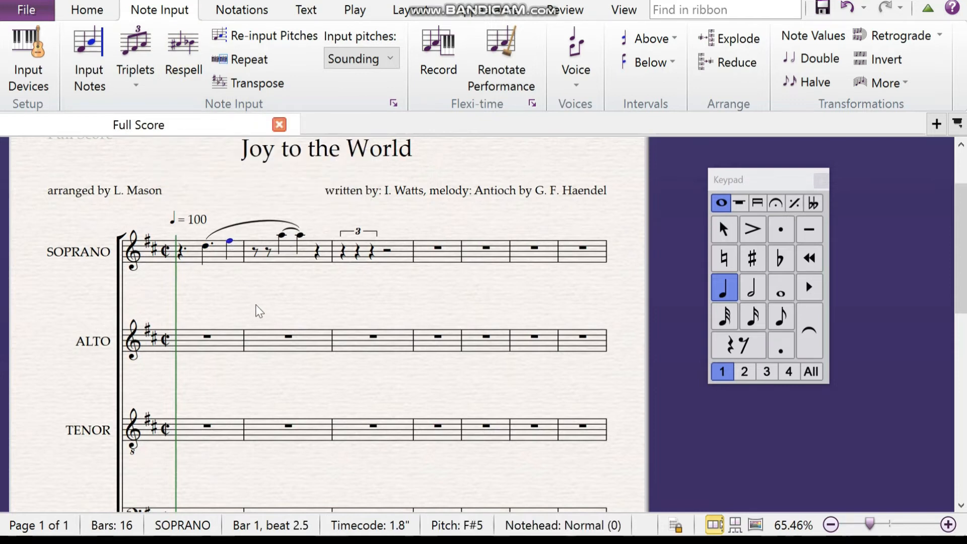
{"action": "left_click", "coordinate": [186, 72]}
{"action": "left_click", "coordinate": [185, 72]}
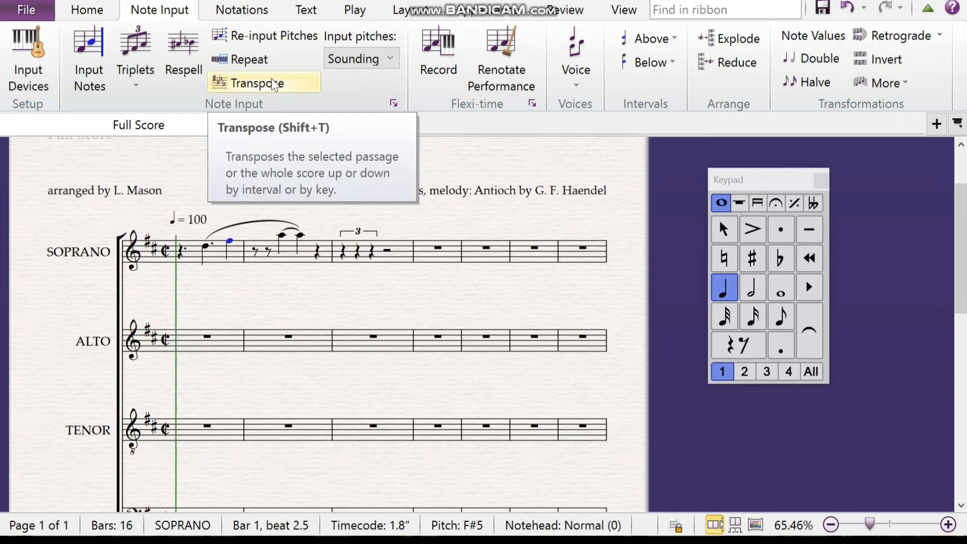
{"action": "left_click", "coordinate": [437, 249]}
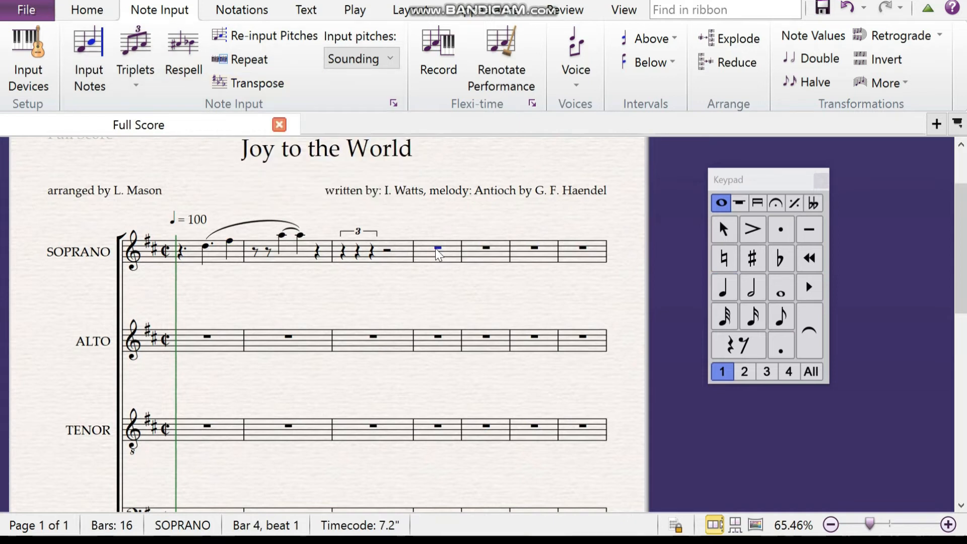
{"action": "key", "text": "ctrl+z"}
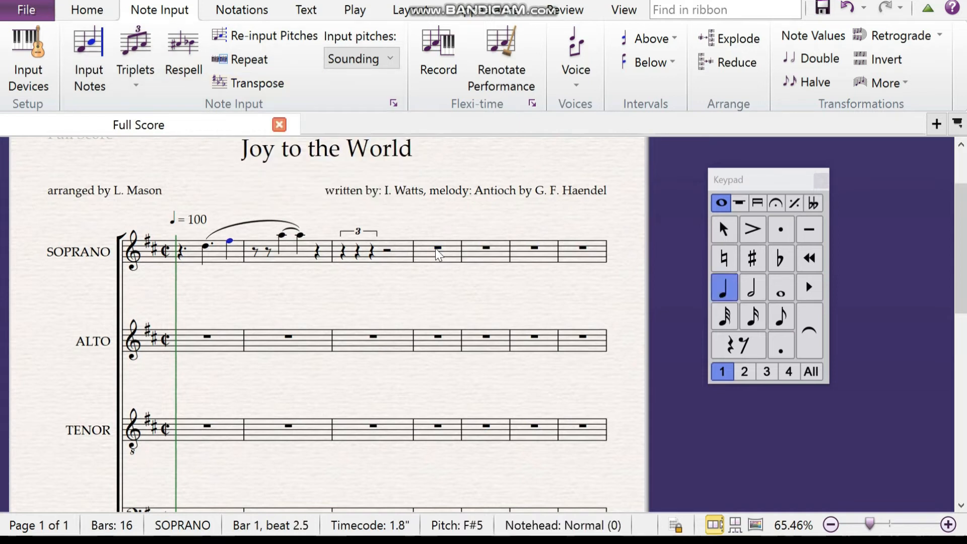
Enter a quarter-note D6 at the start of soprano bar 4 and leave note input.
{"action": "left_click", "coordinate": [435, 249]}
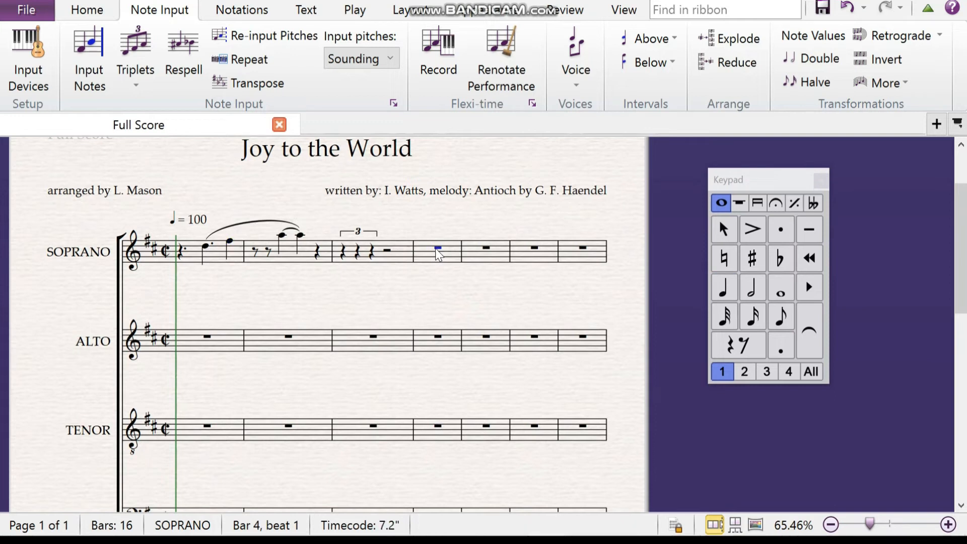
{"action": "key", "text": "4"}
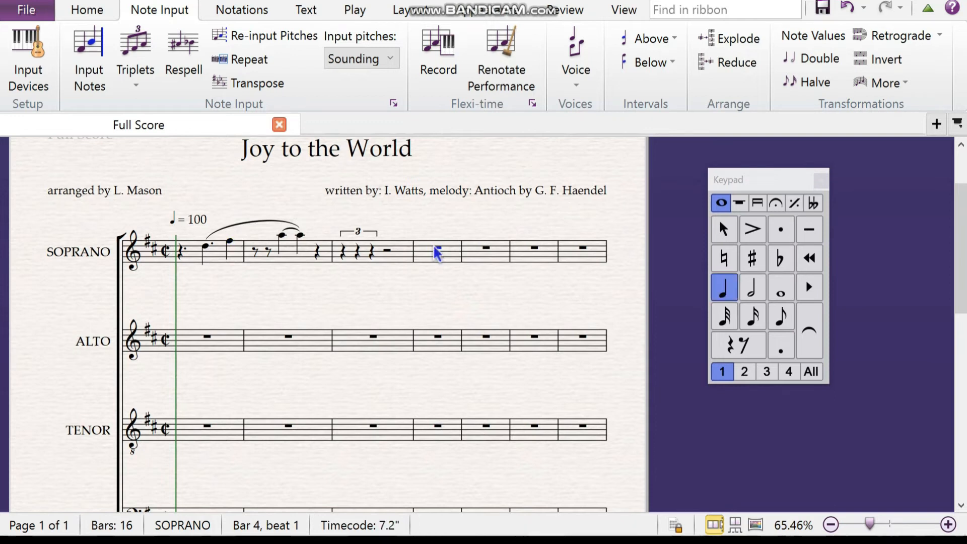
{"action": "key", "text": "d"}
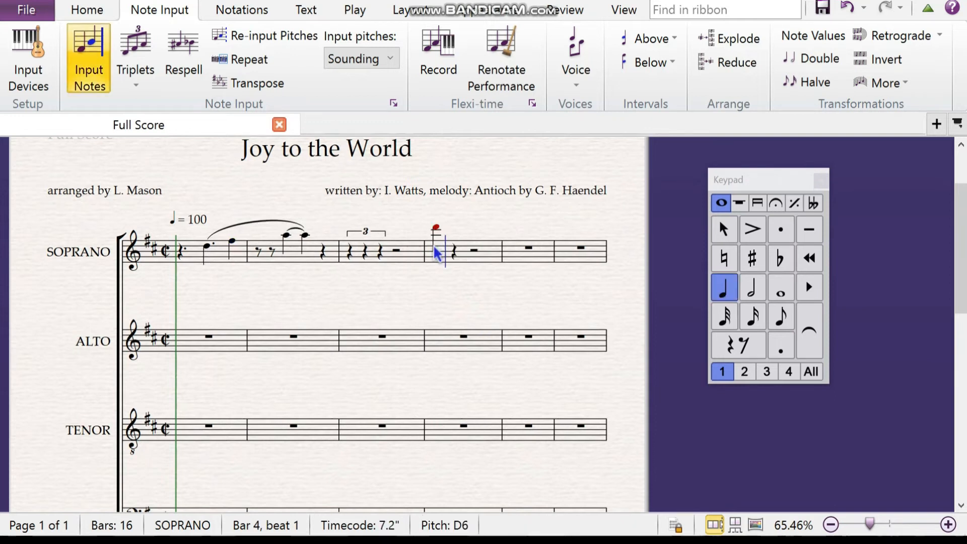
{"action": "left_click", "coordinate": [727, 231]}
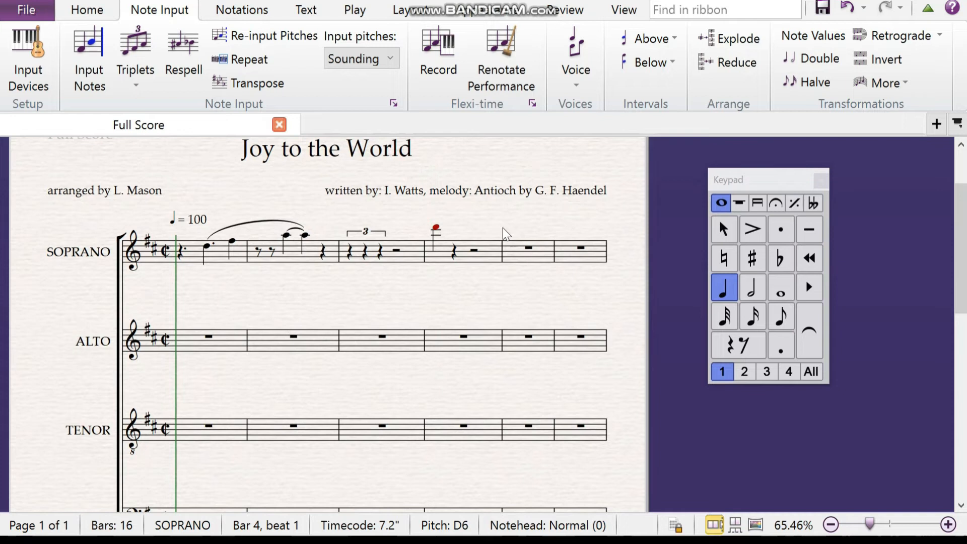
Shift the quarter note in soprano bar 4 up and down by octaves, finishing on D4.
{"action": "key", "text": "ctrl+Down"}
{"action": "key", "text": "ctrl+Down"}
{"action": "key", "text": "ctrl+Up"}
{"action": "key", "text": "ctrl+Up"}
{"action": "key", "text": "ctrl+Down"}
{"action": "key", "text": "ctrl+Down"}
{"action": "key", "text": "ctrl+Down"}
{"action": "key", "text": "ctrl+Down"}
{"action": "key", "text": "ctrl+Down"}
{"action": "key", "text": "ctrl+Up"}
{"action": "key", "text": "ctrl+Up"}
{"action": "key", "text": "ctrl+Up"}
{"action": "key", "text": "ctrl+Up"}
{"action": "key", "text": "ctrl+Down"}
Stack thirds on the D4 in soprano bar 4 to build a D4, F-sharp 4, A4 chord.
{"action": "key", "text": "3"}
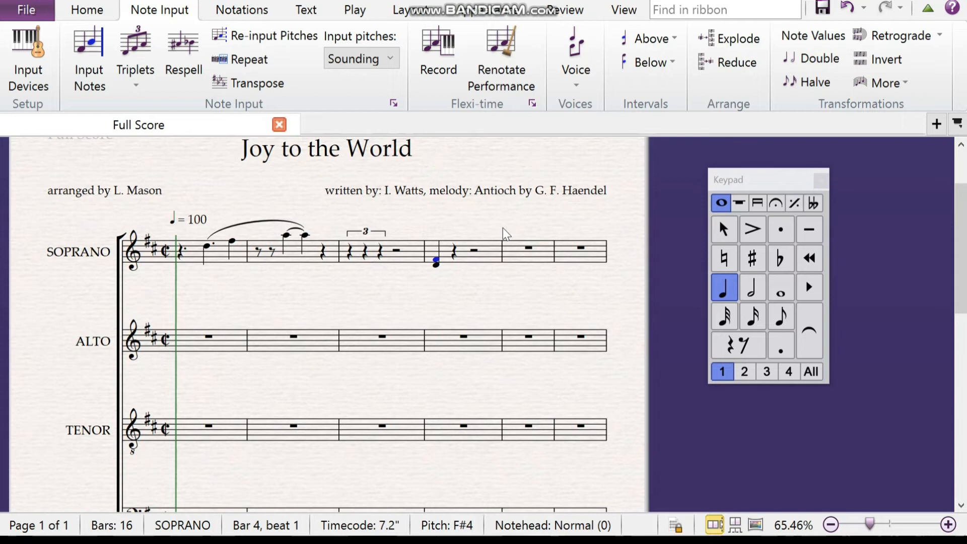
{"action": "key", "text": "3"}
{"action": "key", "text": "ctrl+z"}
{"action": "key", "text": "d"}
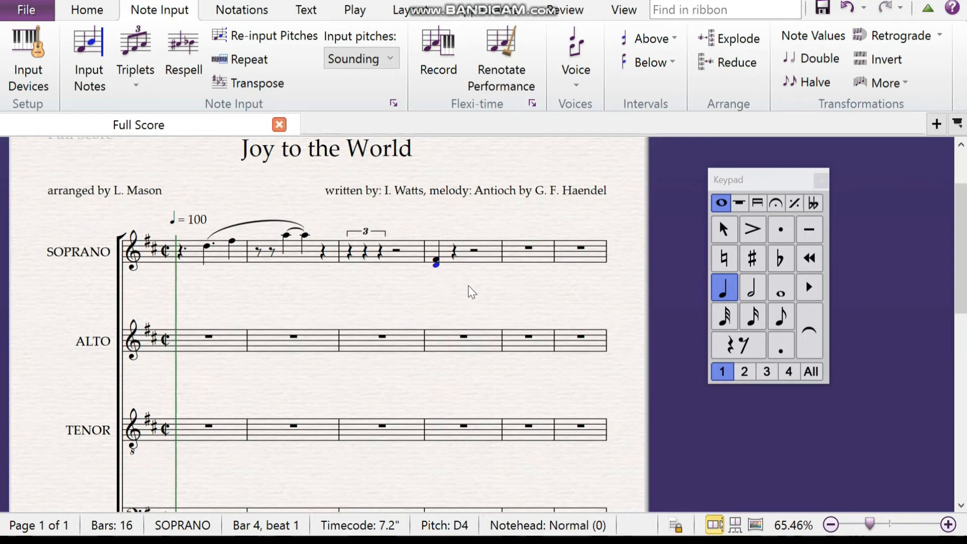
{"action": "key", "text": "3"}
{"action": "key", "text": "3"}
Add a seventh, C-sharp 5, above the D4 of the soprano bar 4 chord and clear the selection.
{"action": "left_click", "coordinate": [436, 261]}
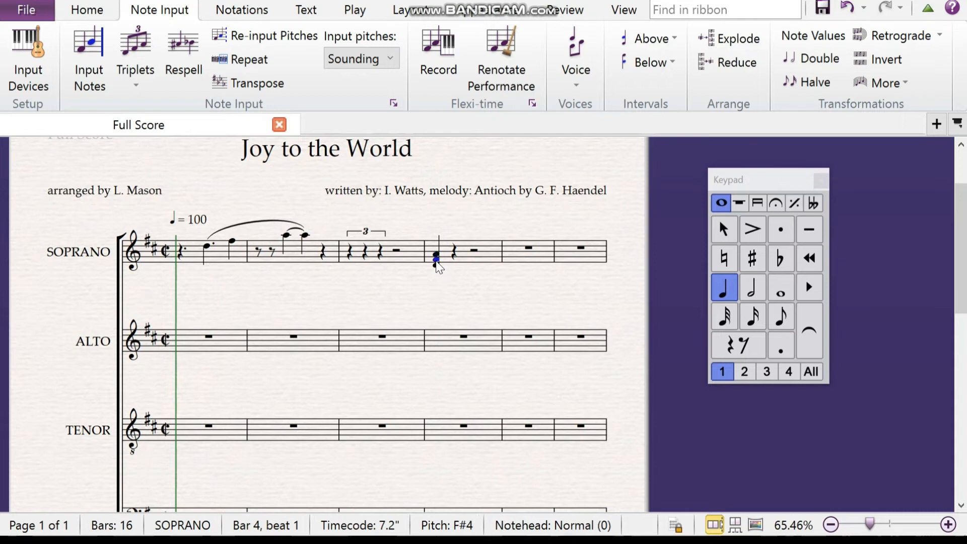
{"action": "left_click", "coordinate": [436, 265]}
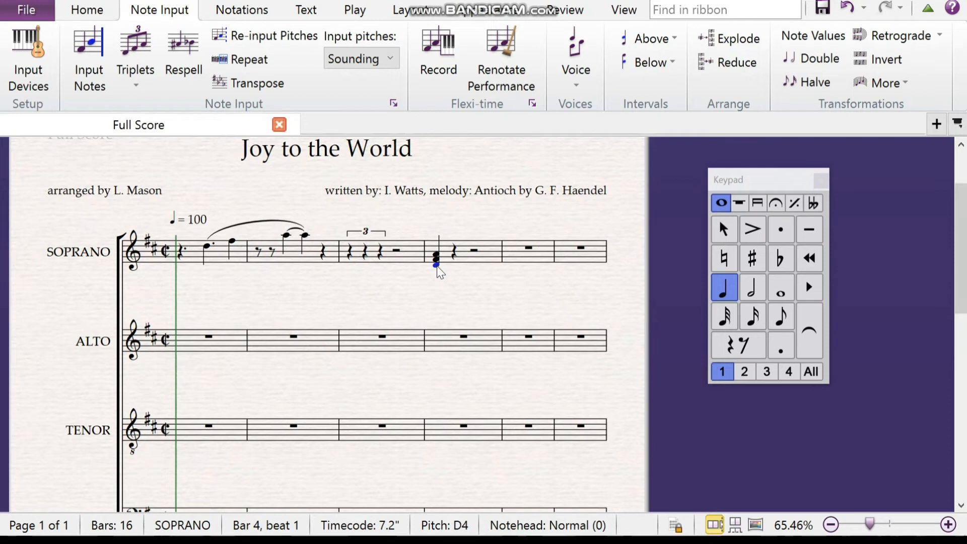
{"action": "key", "text": "7"}
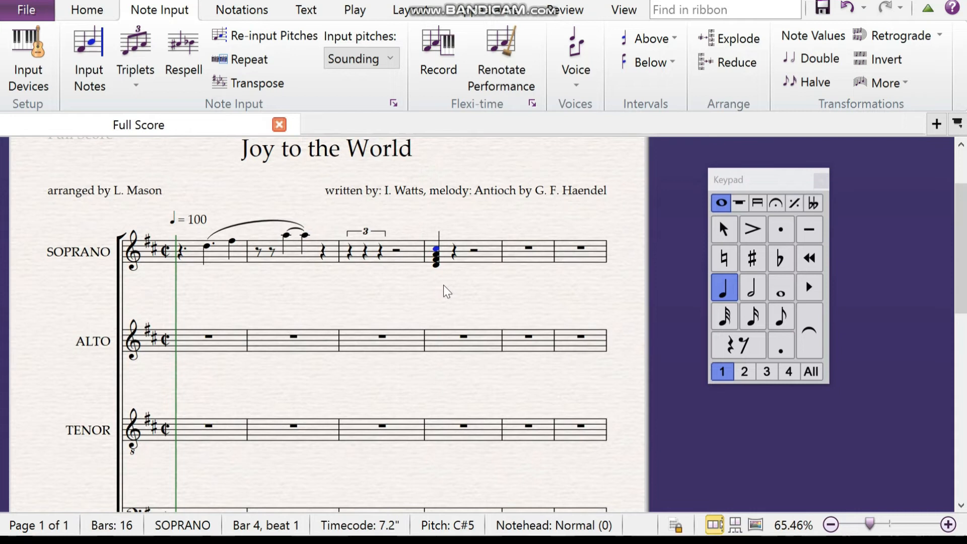
{"action": "key", "text": "Escape"}
{"action": "key", "text": "Escape"}
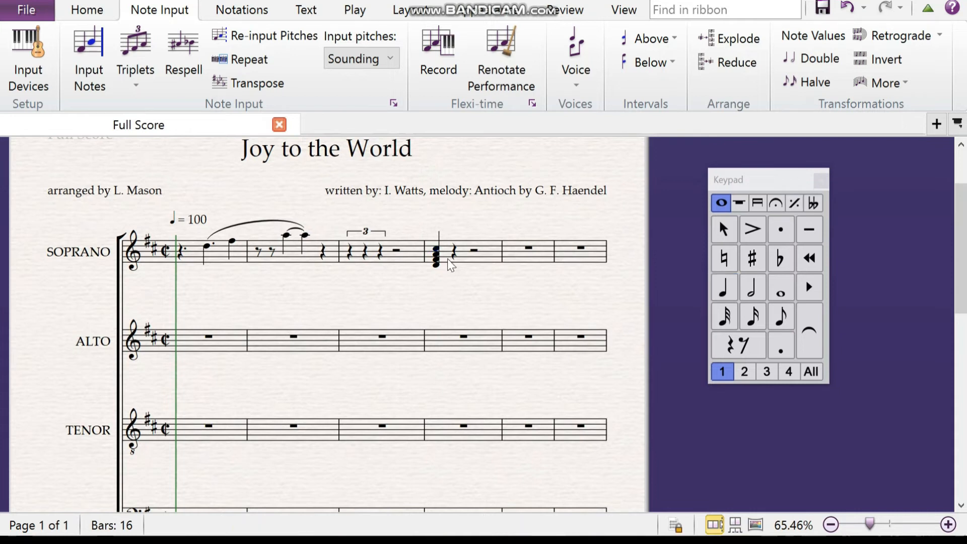
Select only the A4 in the bar 4 chord and move it stepwise up and down, finishing on A4.
{"action": "left_click", "coordinate": [437, 251]}
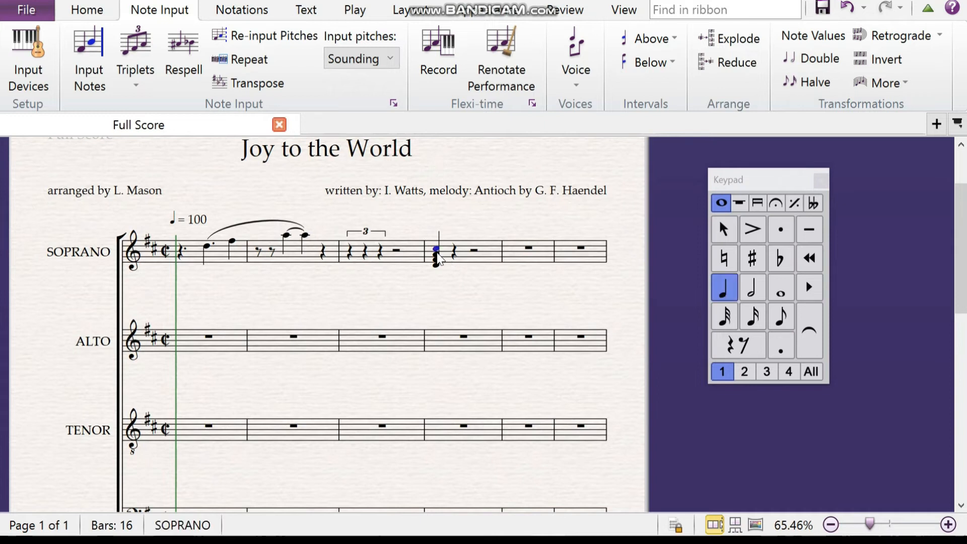
{"action": "left_click", "coordinate": [443, 255]}
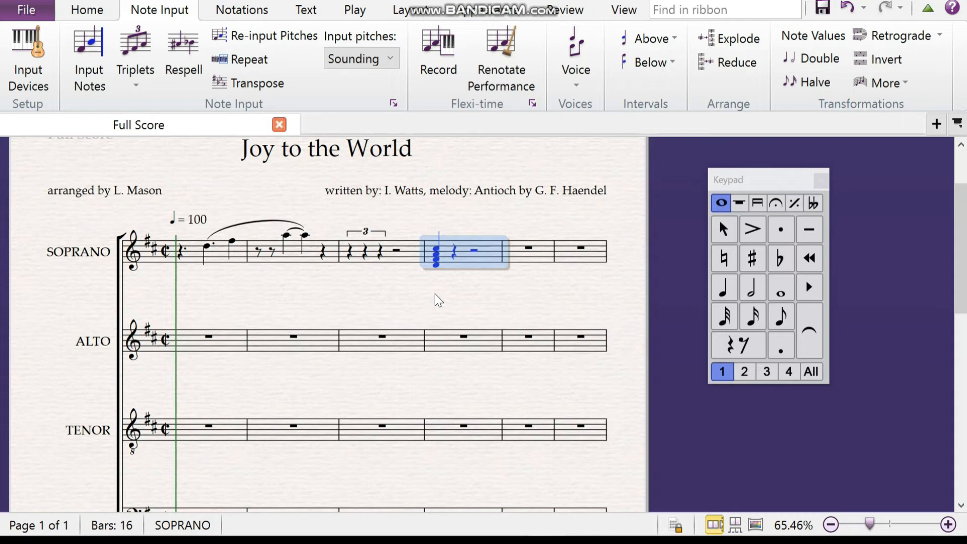
{"action": "key", "text": "Escape"}
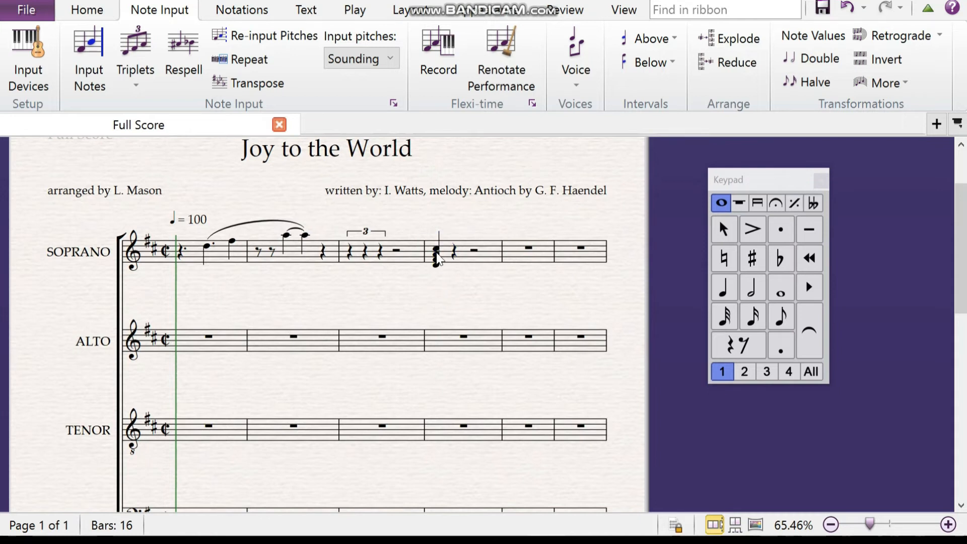
{"action": "left_click", "coordinate": [437, 255]}
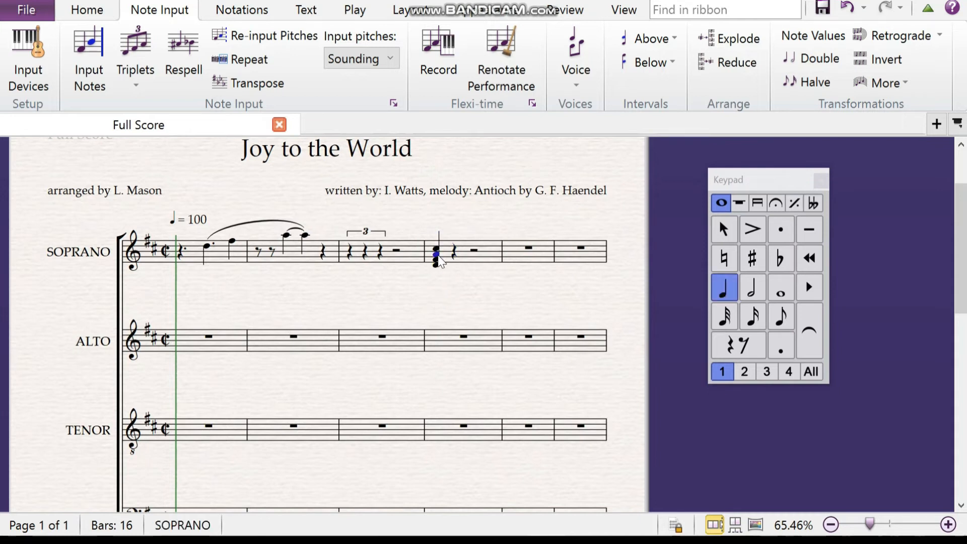
{"action": "key", "text": "Up"}
{"action": "key", "text": "Up"}
{"action": "key", "text": "Up"}
{"action": "key", "text": "Up"}
{"action": "key", "text": "Up"}
{"action": "key", "text": "Up"}
{"action": "key", "text": "Up"}
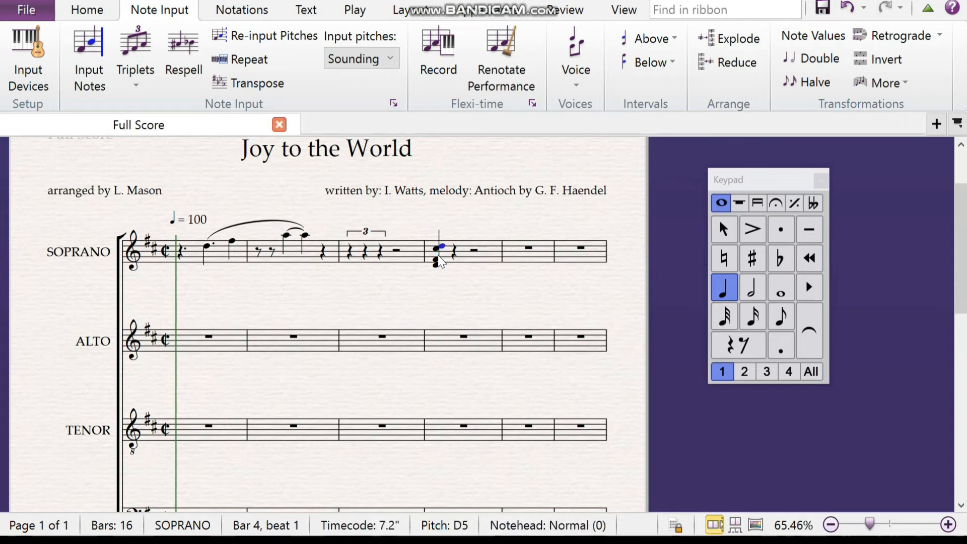
{"action": "key", "text": "Down"}
{"action": "key", "text": "Down"}
{"action": "key", "text": "Down"}
{"action": "key", "text": "Down"}
{"action": "key", "text": "Down"}
{"action": "key", "text": "Down"}
{"action": "key", "text": "Down"}
{"action": "key", "text": "Down"}
{"action": "key", "text": "Down"}
{"action": "key", "text": "Down"}
{"action": "key", "text": "Up"}
{"action": "key", "text": "Up"}
{"action": "key", "text": "Up"}
{"action": "key", "text": "Up"}
{"action": "key", "text": "Up"}
{"action": "key", "text": "Up"}
{"action": "key", "text": "Up"}
{"action": "key", "text": "Up"}
{"action": "key", "text": "Up"}
{"action": "key", "text": "Up"}
{"action": "key", "text": "Down"}
{"action": "key", "text": "Down"}
{"action": "key", "text": "Down"}
{"action": "key", "text": "Down"}
{"action": "key", "text": "Down"}
{"action": "key", "text": "Down"}
{"action": "key", "text": "Down"}
{"action": "key", "text": "Down"}
{"action": "key", "text": "Down"}
{"action": "key", "text": "Down"}
{"action": "key", "text": "Down"}
{"action": "key", "text": "Up"}
{"action": "key", "text": "Up"}
{"action": "key", "text": "Up"}
Add the C-sharp 5 to the selected A4, move both notes up and down together, and return them to their original pitches.
{"action": "left_click", "coordinate": [436, 250], "text": "ctrl"}
{"action": "key", "text": "Up"}
{"action": "key", "text": "Up"}
{"action": "key", "text": "Up"}
{"action": "key", "text": "Up"}
{"action": "key", "text": "Up"}
{"action": "key", "text": "Up"}
{"action": "key", "text": "Down"}
{"action": "key", "text": "Down"}
{"action": "key", "text": "Down"}
{"action": "key", "text": "Down"}
{"action": "key", "text": "Down"}
{"action": "key", "text": "Down"}
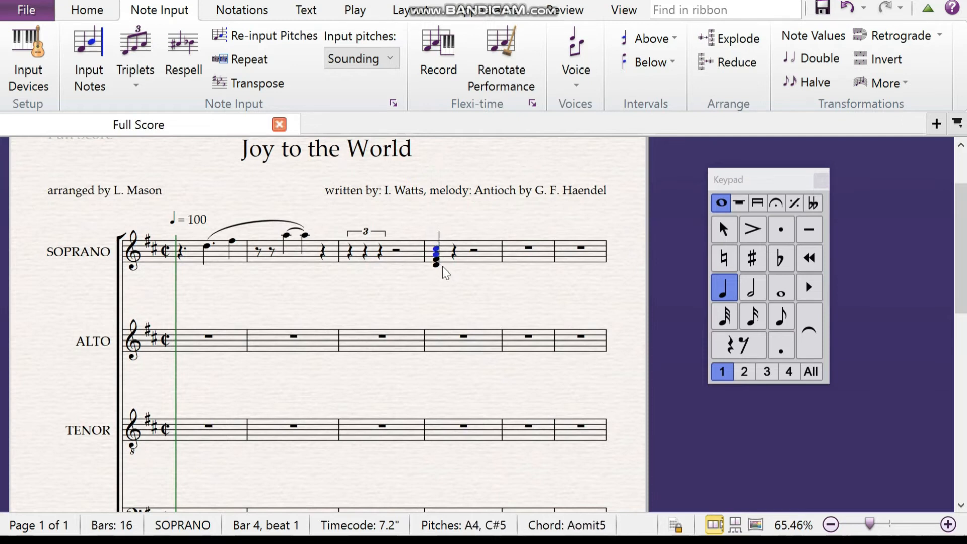
Select the whole bar 4 chord and shift it stepwise up and down, finishing on F-sharp 4, A4, C-sharp 5 and E5.
{"action": "left_click", "coordinate": [436, 265]}
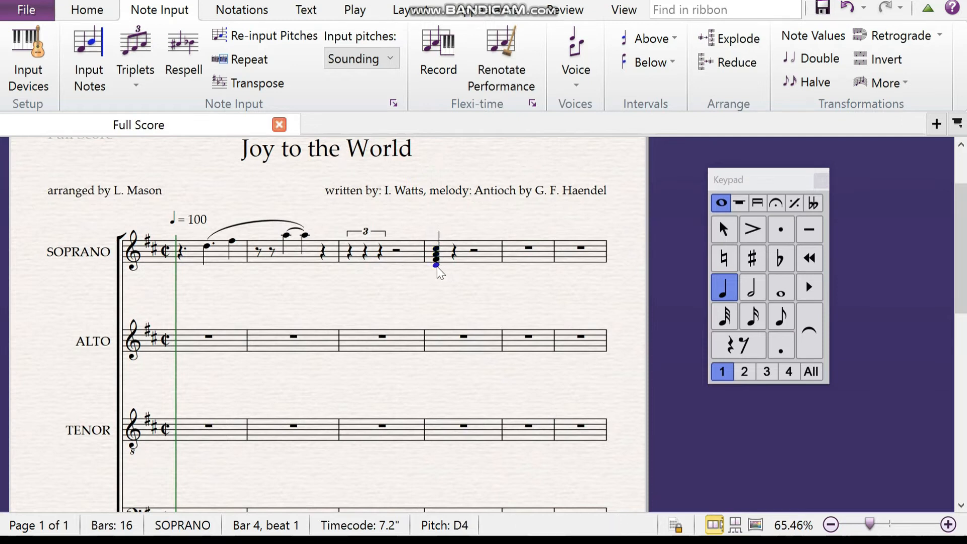
{"action": "key", "text": "ctrl+shift+a"}
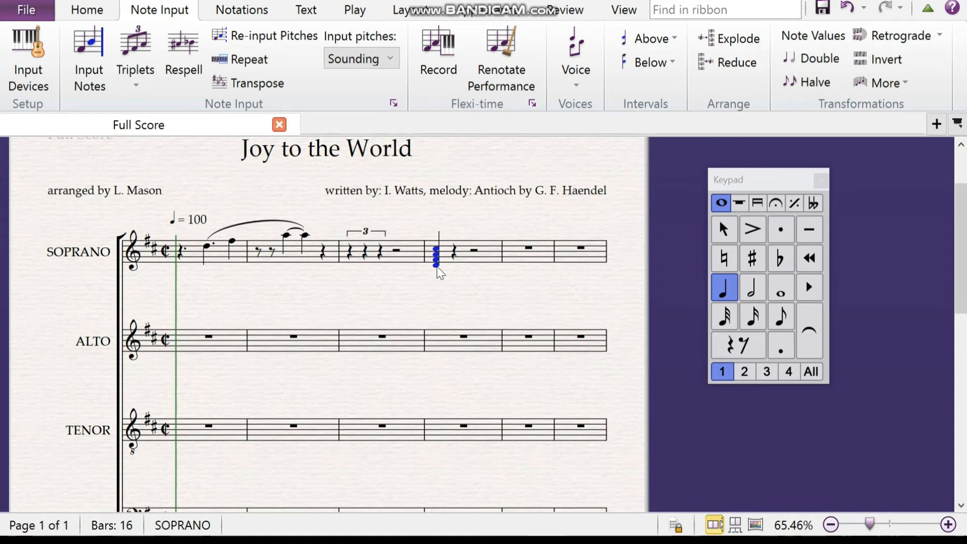
{"action": "key", "text": "Up"}
{"action": "key", "text": "Up"}
{"action": "key", "text": "Up"}
{"action": "key", "text": "Up"}
{"action": "key", "text": "Up"}
{"action": "key", "text": "Up"}
{"action": "key", "text": "Up"}
{"action": "key", "text": "Down"}
{"action": "key", "text": "Down"}
{"action": "key", "text": "Down"}
{"action": "key", "text": "Down"}
{"action": "key", "text": "Down"}
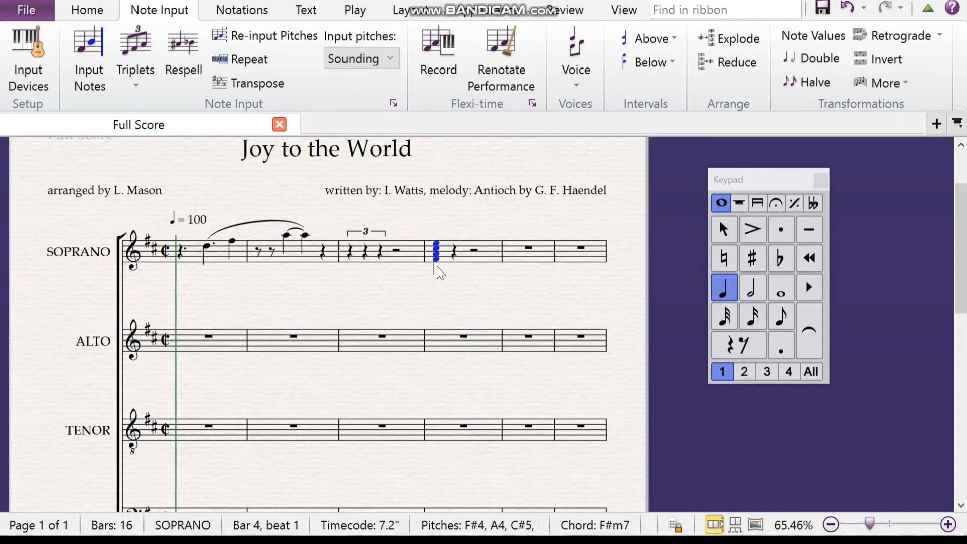
Paste a copy of the four-note chord onto the quarter rest in soprano bar 4 and add an accent to it.
{"action": "left_click", "coordinate": [455, 253]}
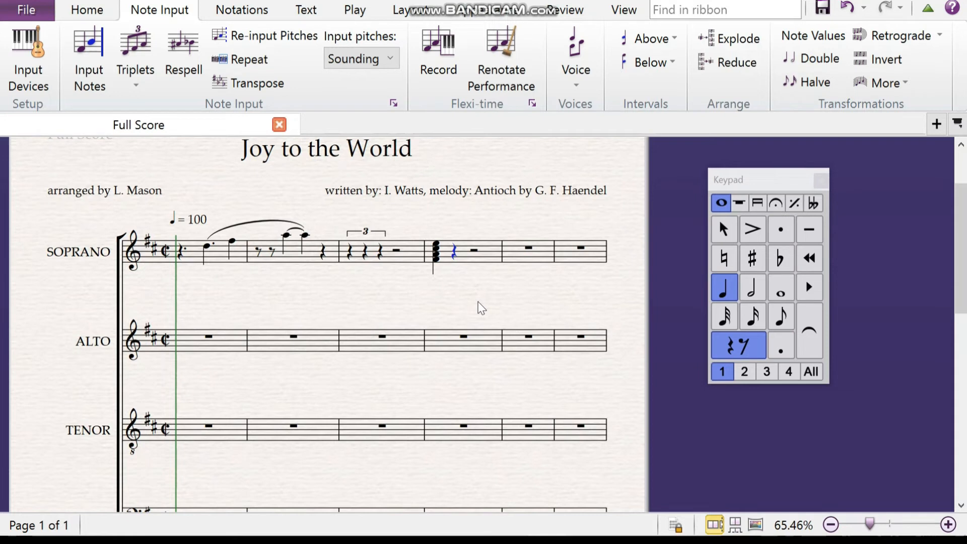
{"action": "key", "text": "ctrl+v"}
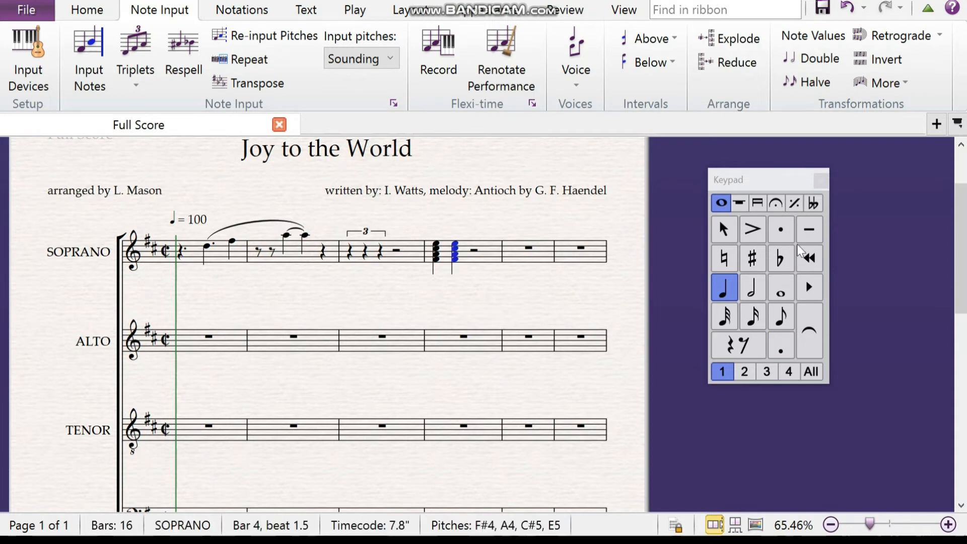
{"action": "left_click", "coordinate": [752, 230]}
Add a staccato to the first chord in soprano bar 4 and a fermata to the F-sharp quarter note in bar 1.
{"action": "left_click", "coordinate": [435, 244]}
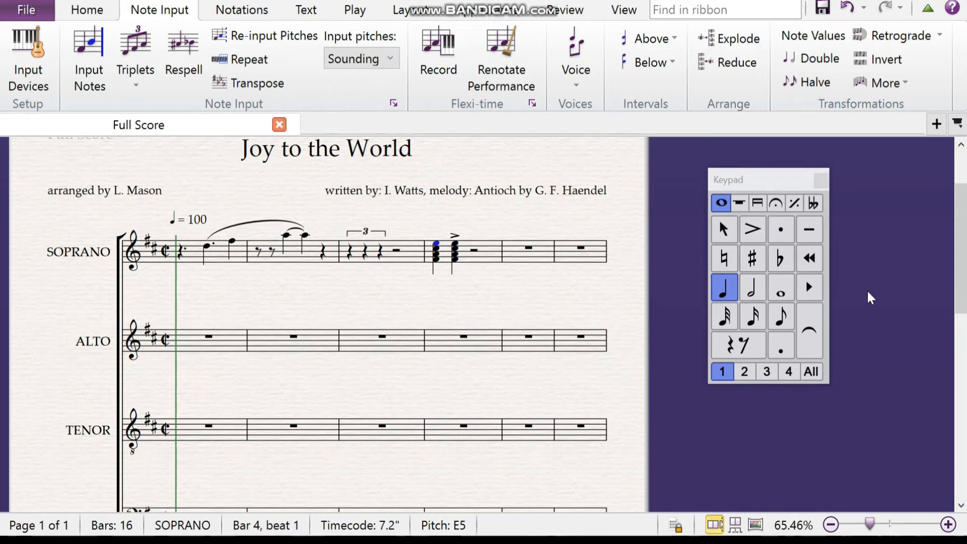
{"action": "left_click", "coordinate": [781, 231]}
{"action": "left_click", "coordinate": [232, 241]}
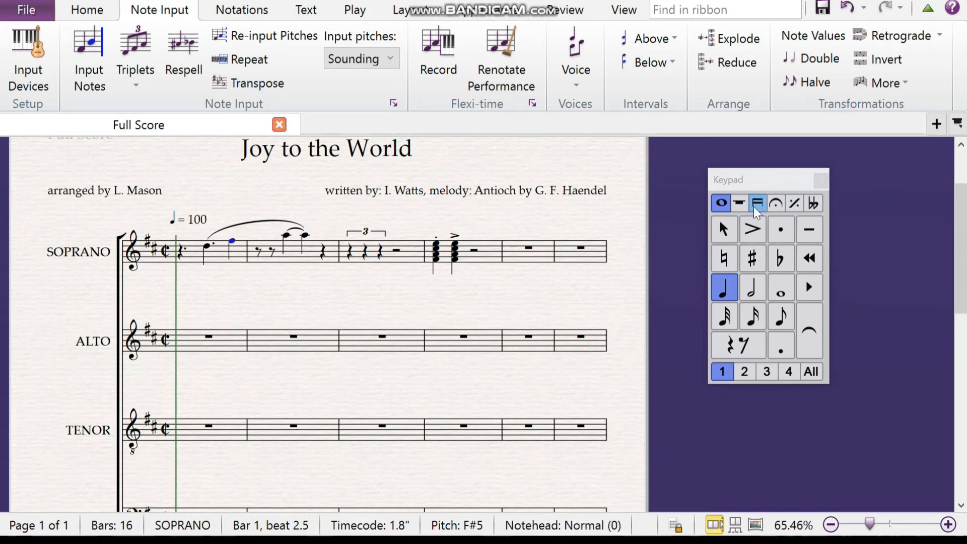
{"action": "left_click", "coordinate": [772, 203]}
{"action": "left_click", "coordinate": [728, 316]}
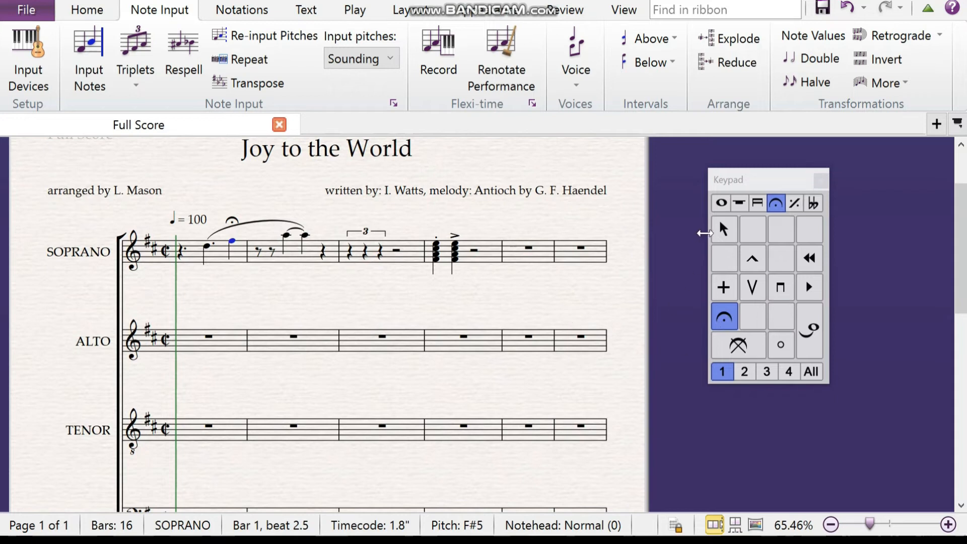
{"action": "left_click", "coordinate": [726, 231]}
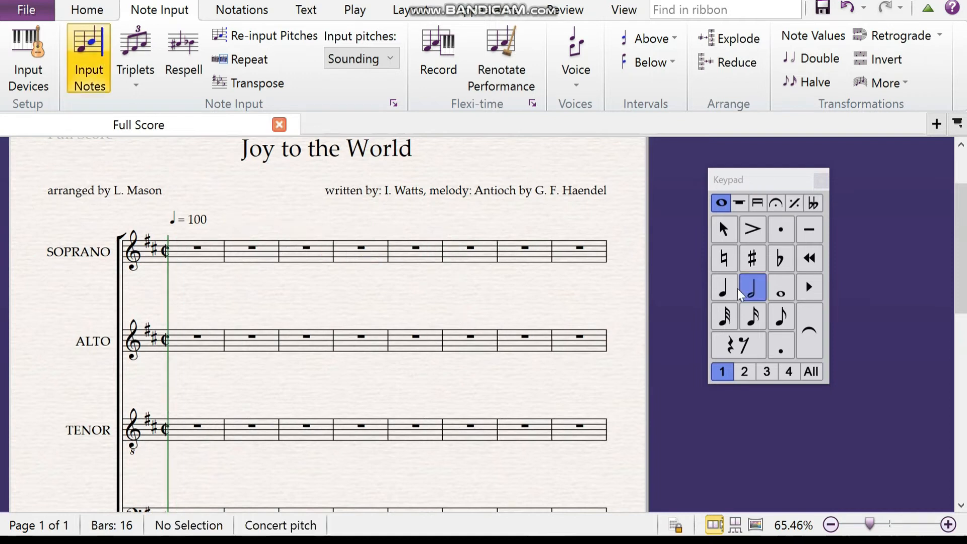
Fill the empty soprano bar 1 with a half-note D5, a dotted quarter-note C-sharp 5 and an eighth-note B4.
{"action": "left_click", "coordinate": [176, 246]}
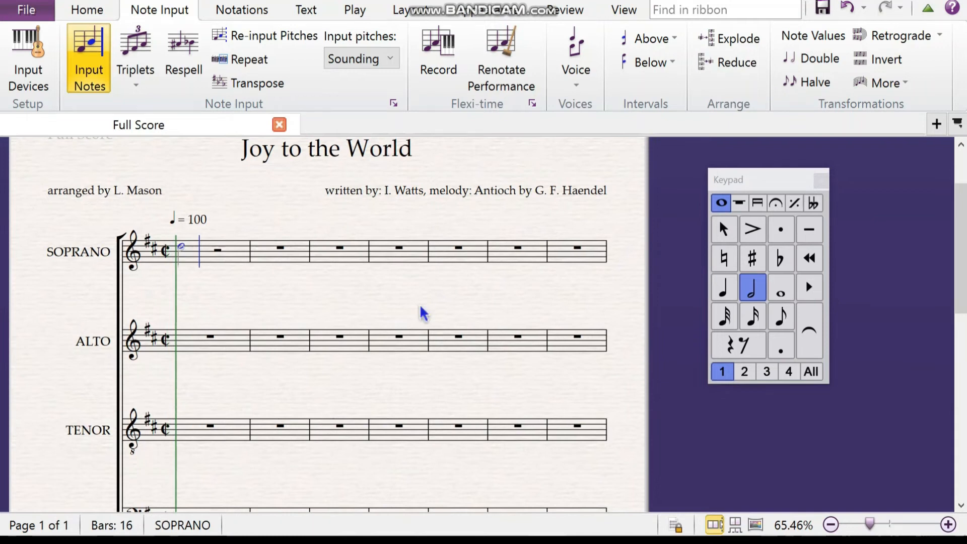
{"action": "left_click", "coordinate": [724, 289]}
{"action": "left_click", "coordinate": [780, 344]}
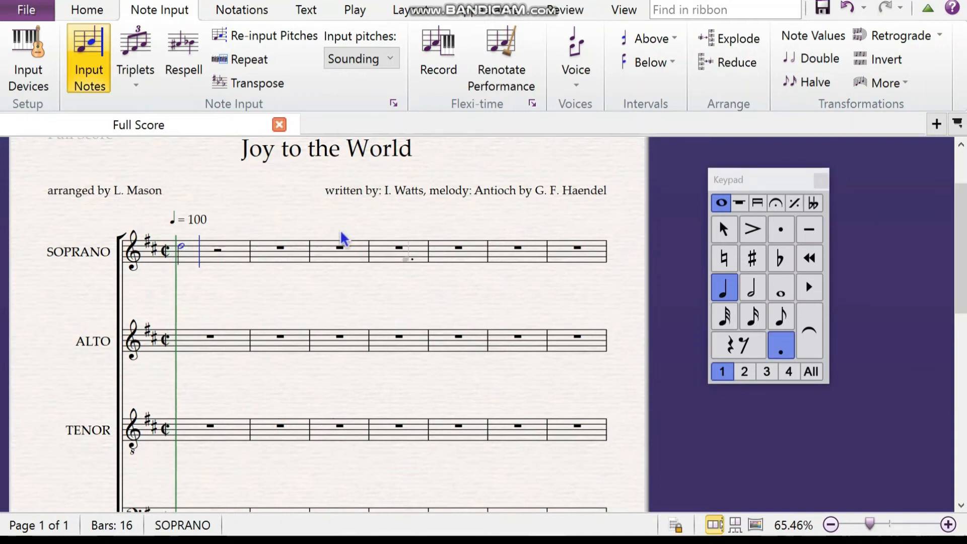
{"action": "left_click", "coordinate": [217, 250]}
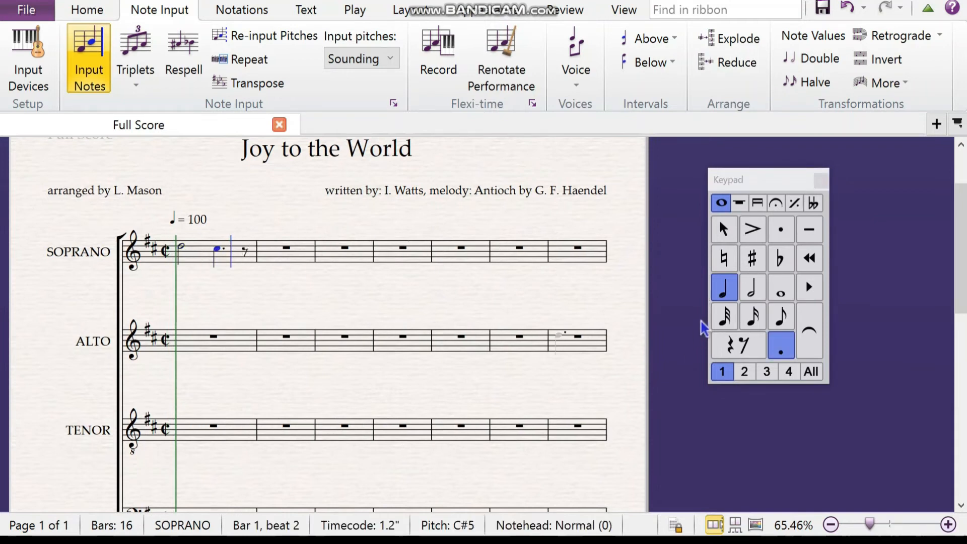
{"action": "left_click", "coordinate": [784, 316]}
{"action": "key", "text": "b"}
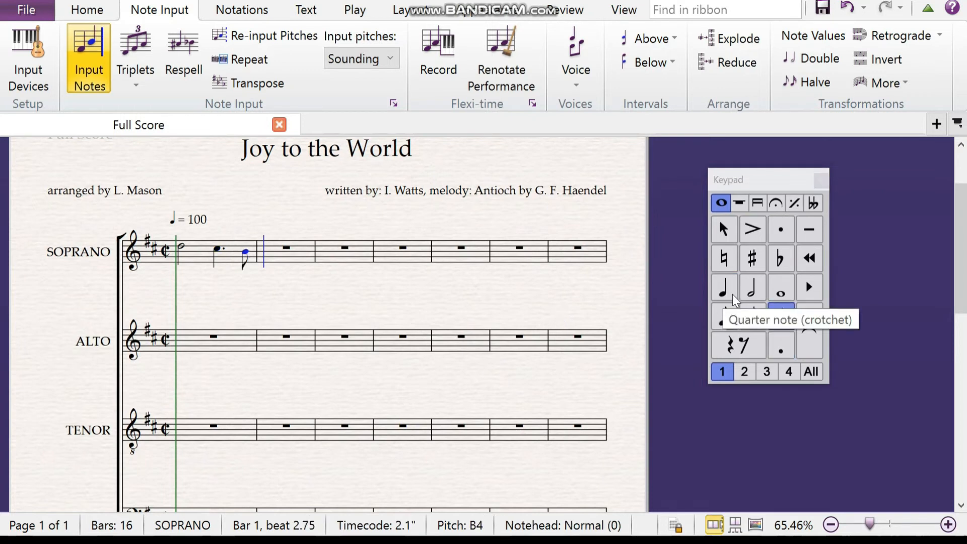
Fill soprano bar 2 with a dotted half-note A4 and a quarter-note G4.
{"action": "left_click", "coordinate": [755, 289]}
{"action": "left_click", "coordinate": [779, 347]}
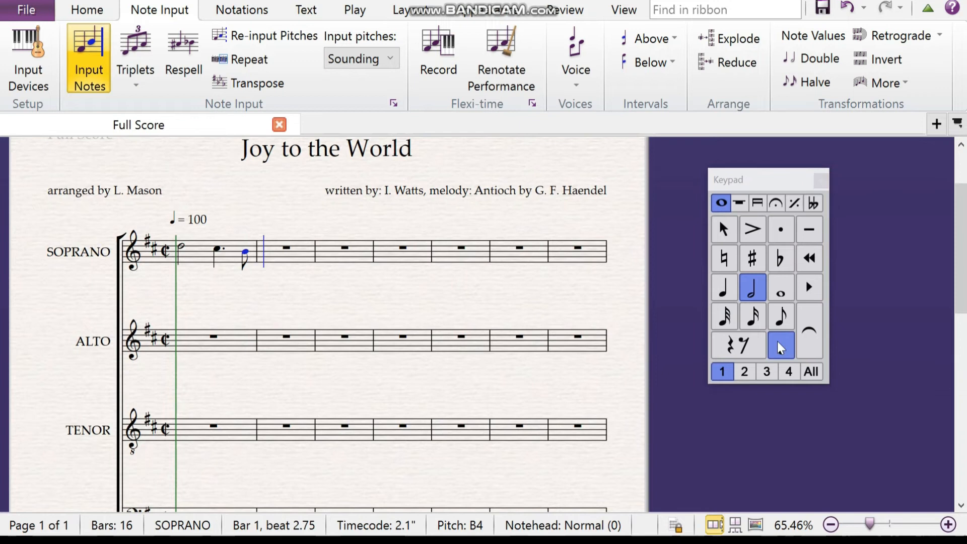
{"action": "key", "text": "a"}
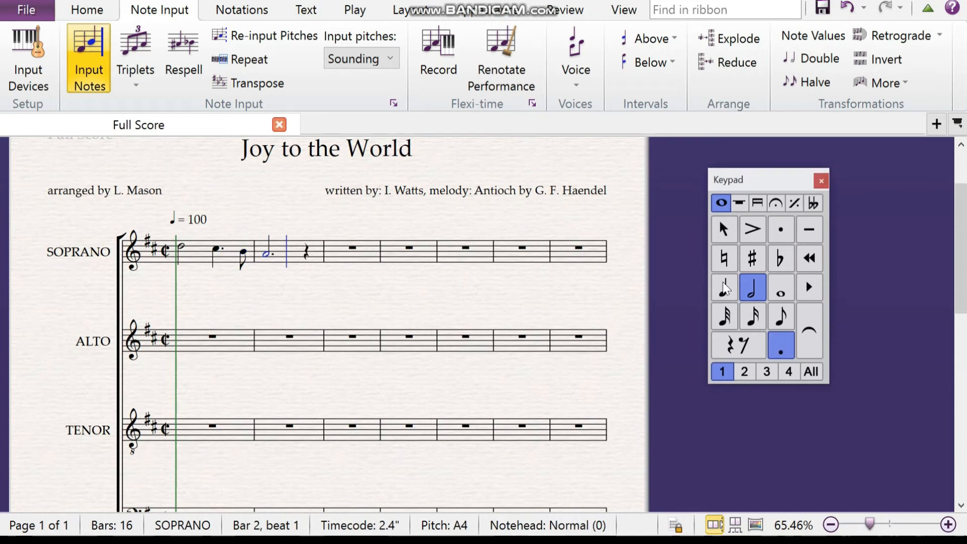
{"action": "left_click", "coordinate": [723, 283]}
{"action": "key", "text": "g"}
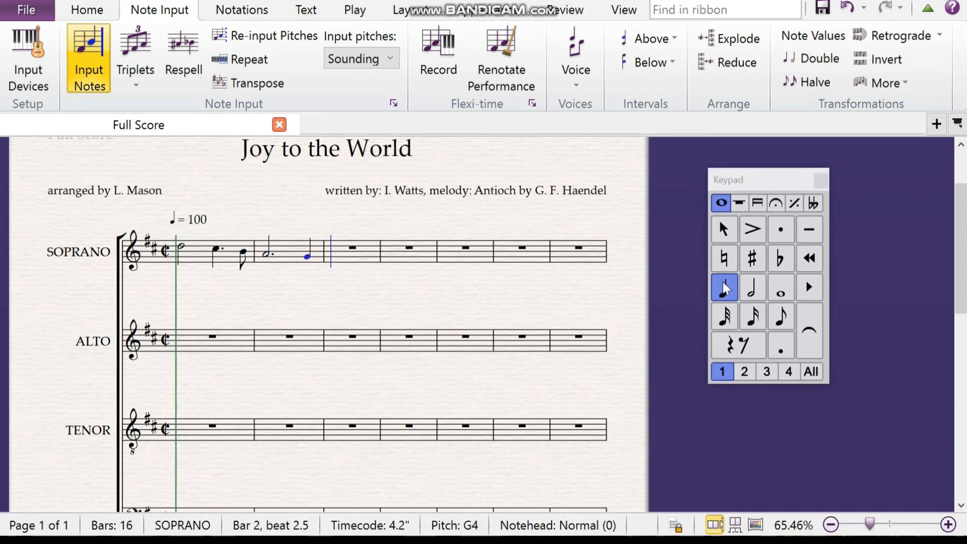
Fill soprano bar 3 with the half notes F-sharp 4 and E4.
{"action": "left_click", "coordinate": [748, 292]}
{"action": "key", "text": "f"}
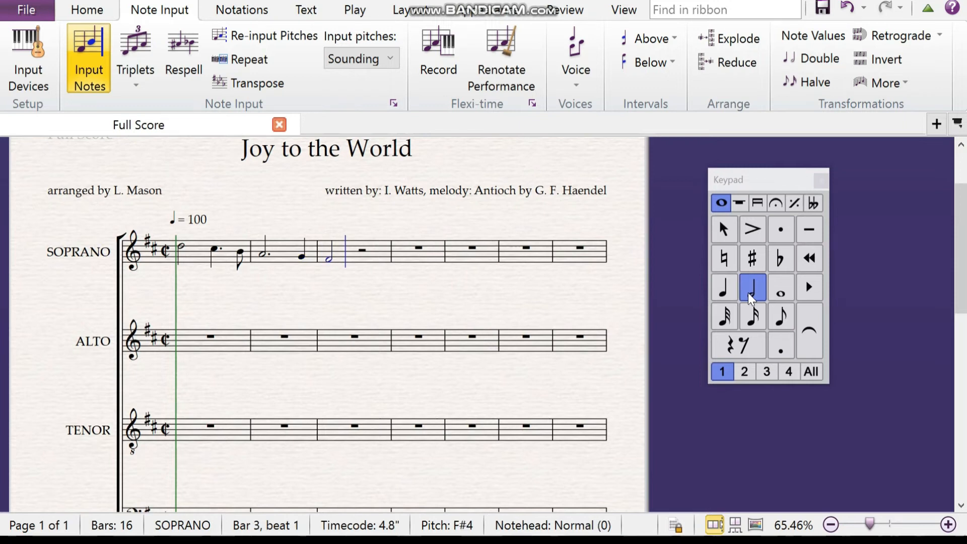
{"action": "key", "text": "e"}
Fill soprano bar 4 with a half-note D4, a quarter rest and a quarter-note A4.
{"action": "key", "text": "d"}
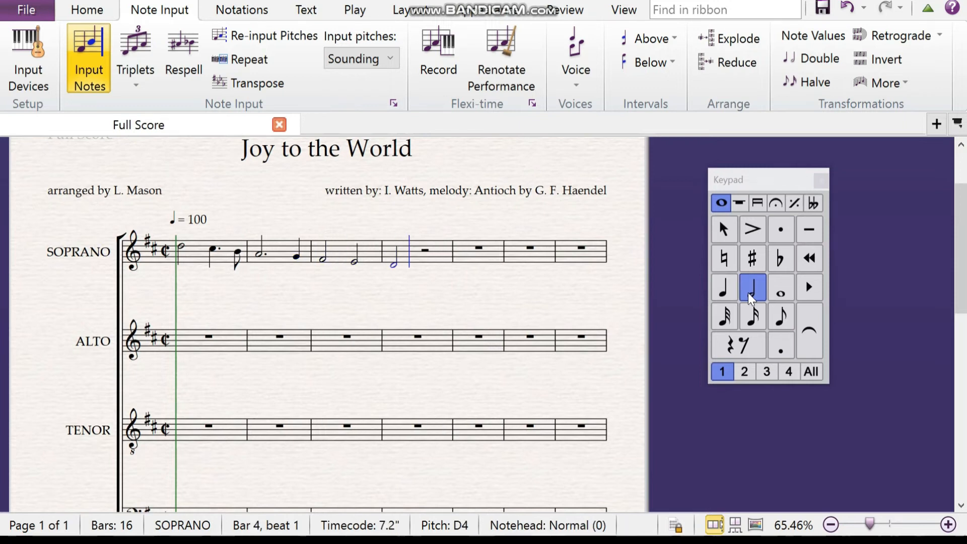
{"action": "left_click", "coordinate": [731, 289]}
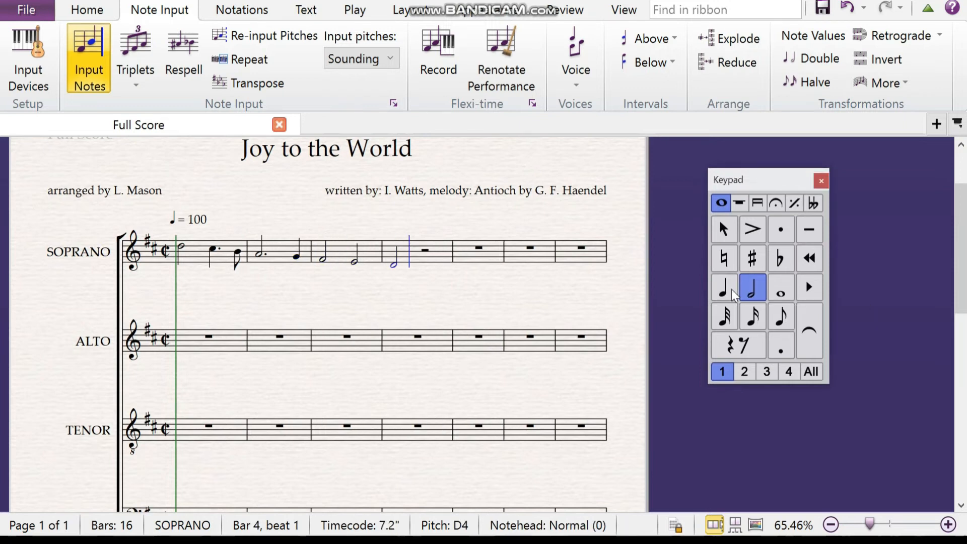
{"action": "left_click", "coordinate": [750, 348]}
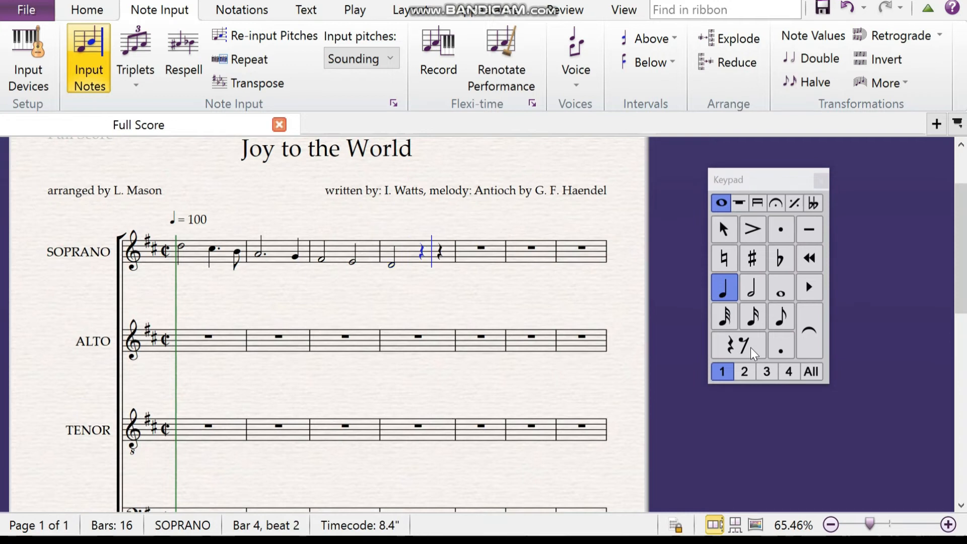
{"action": "key", "text": "Escape"}
{"action": "key", "text": "b"}
{"action": "key", "text": "Up"}
{"action": "key", "text": "Up"}
{"action": "key", "text": "Up"}
{"action": "key", "text": "Up"}
{"action": "key", "text": "Up"}
{"action": "key", "text": "Up"}
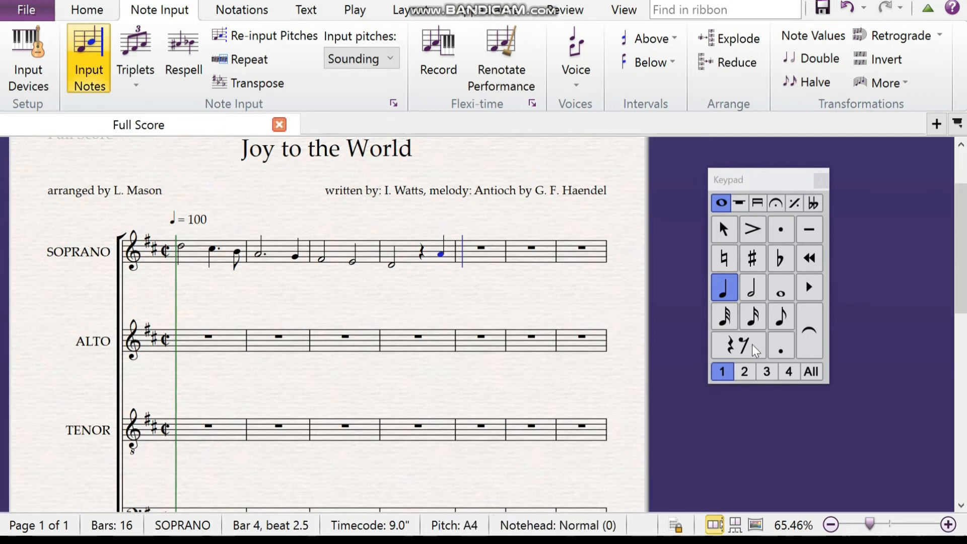
Fill soprano bar 5 with a dotted half-note B4 and a quarter-note B4.
{"action": "left_click", "coordinate": [762, 284]}
{"action": "left_click", "coordinate": [779, 346]}
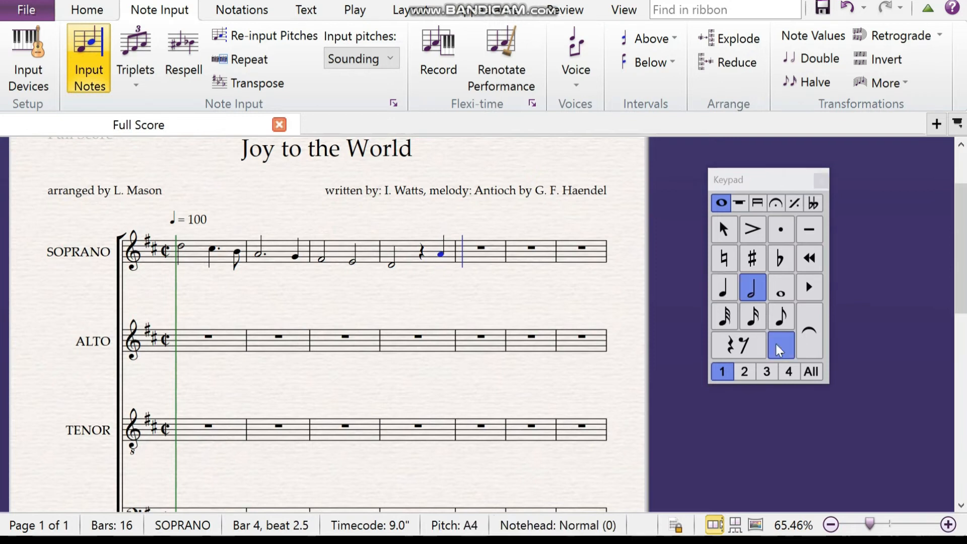
{"action": "key", "text": "b"}
{"action": "key", "text": "Escape"}
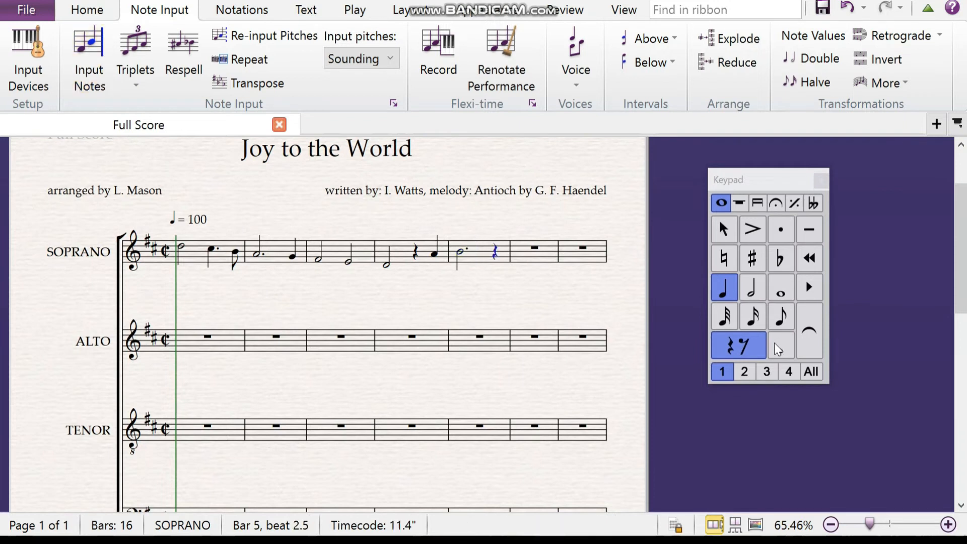
{"action": "key", "text": "b"}
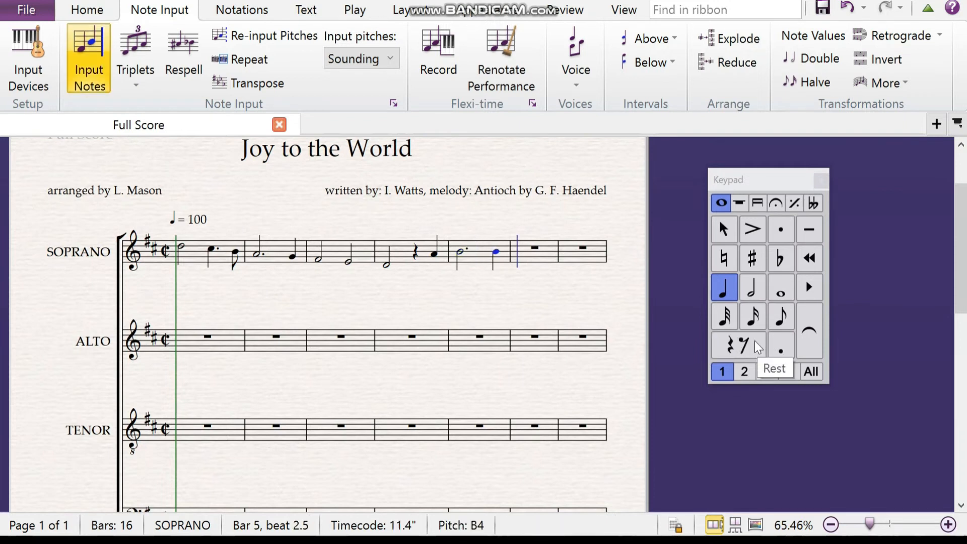
Fill soprano bar 6 with a dotted half-note C-sharp 5 and a quarter-note C-sharp 5.
{"action": "left_click", "coordinate": [754, 294]}
{"action": "left_click", "coordinate": [779, 347]}
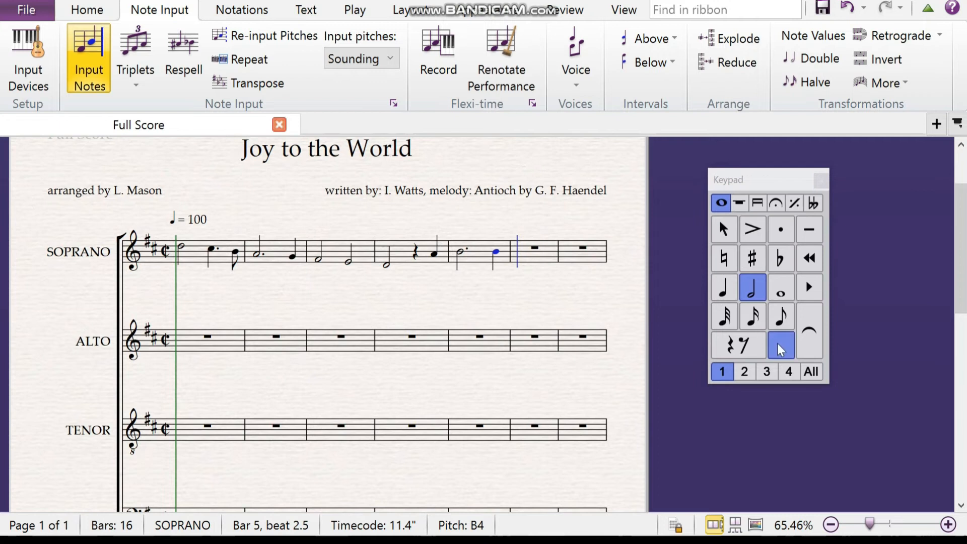
{"action": "key", "text": "c"}
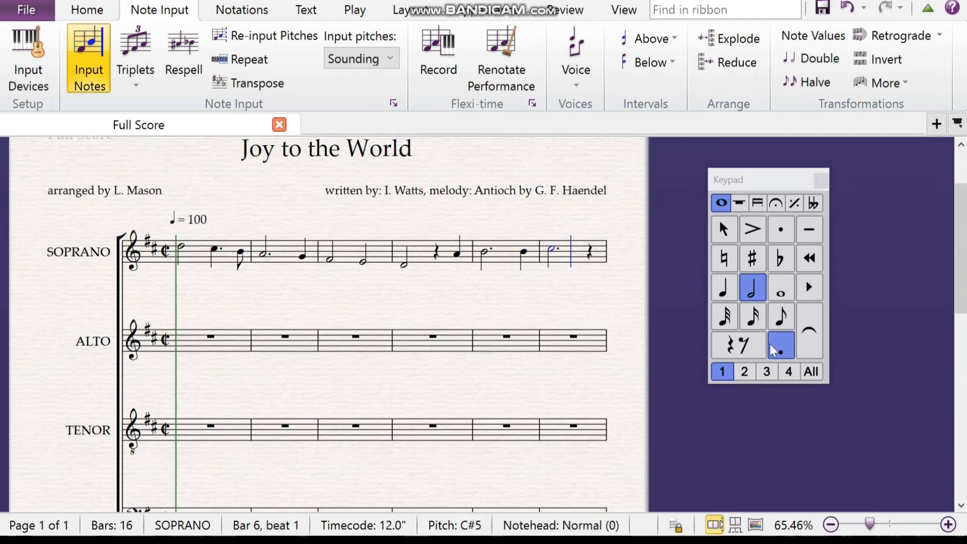
{"action": "left_click", "coordinate": [730, 289]}
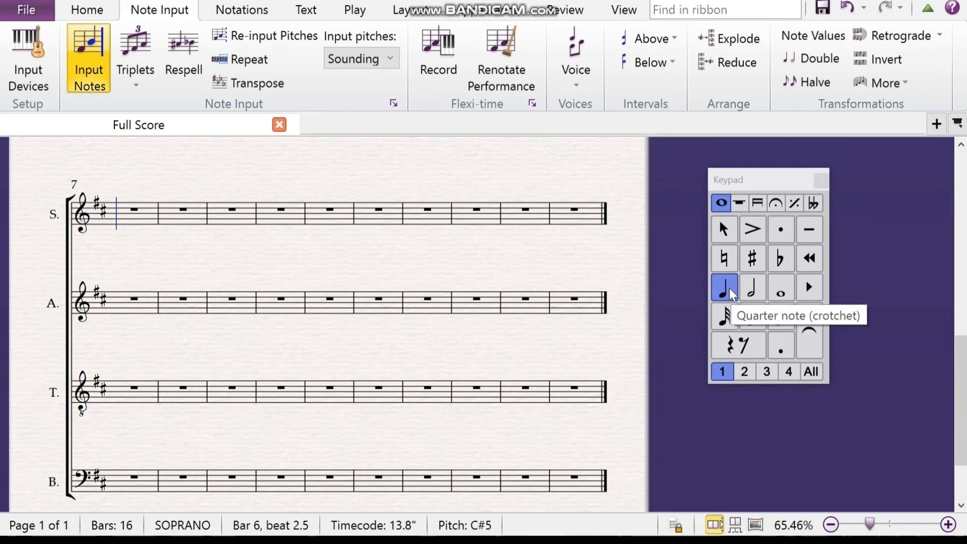
Enter a whole-note D5 in soprano bar 7 tied to a half-note D5 in bar 8, and leave note input.
{"action": "left_click", "coordinate": [780, 293]}
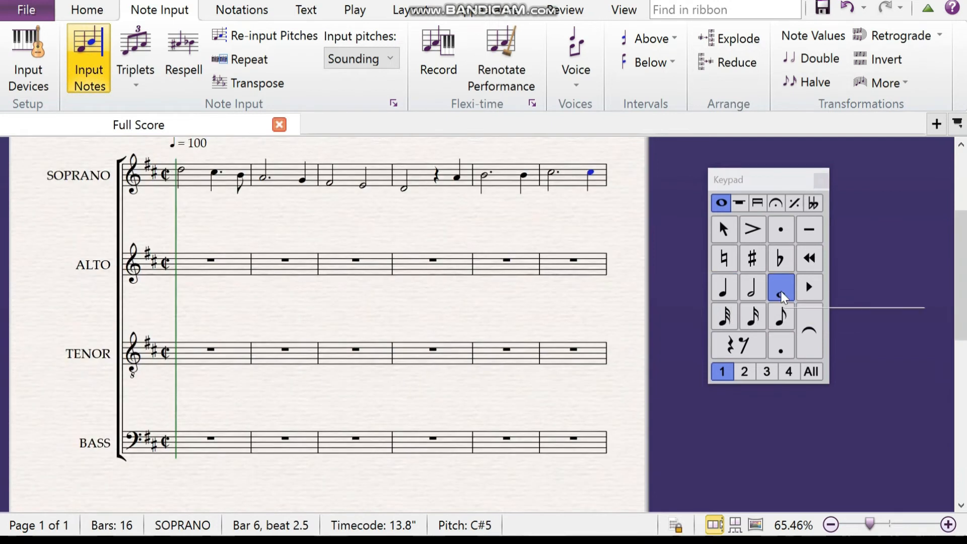
{"action": "key", "text": "d"}
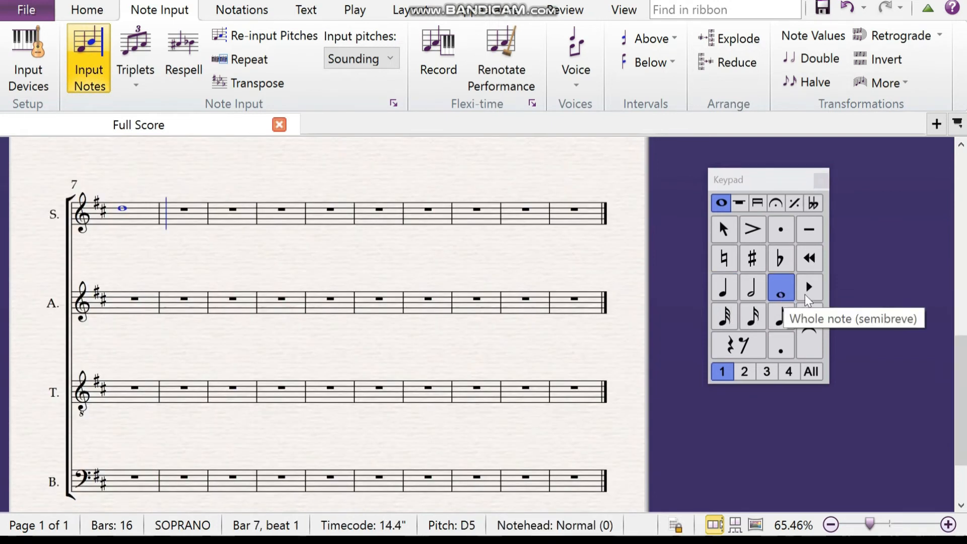
{"action": "left_click", "coordinate": [811, 338]}
{"action": "left_click", "coordinate": [753, 285]}
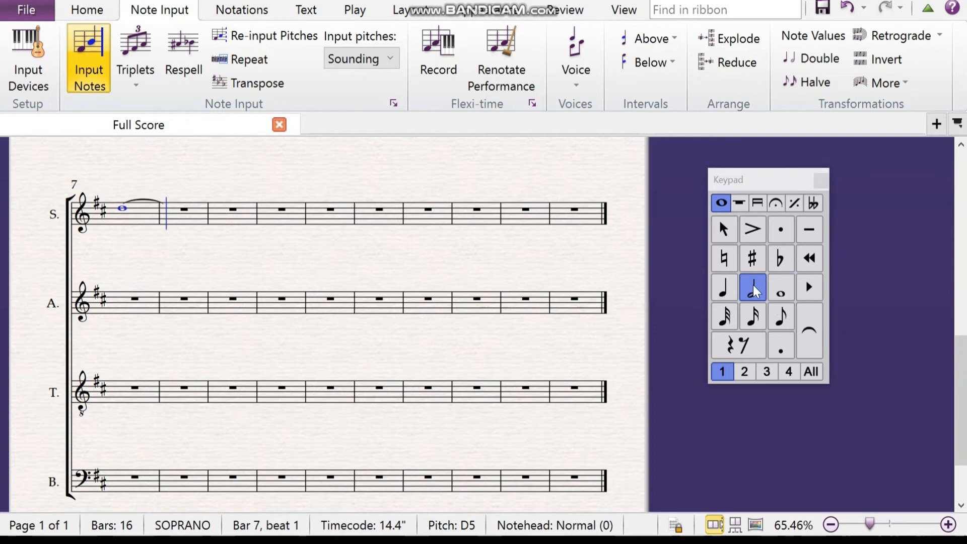
{"action": "key", "text": "d"}
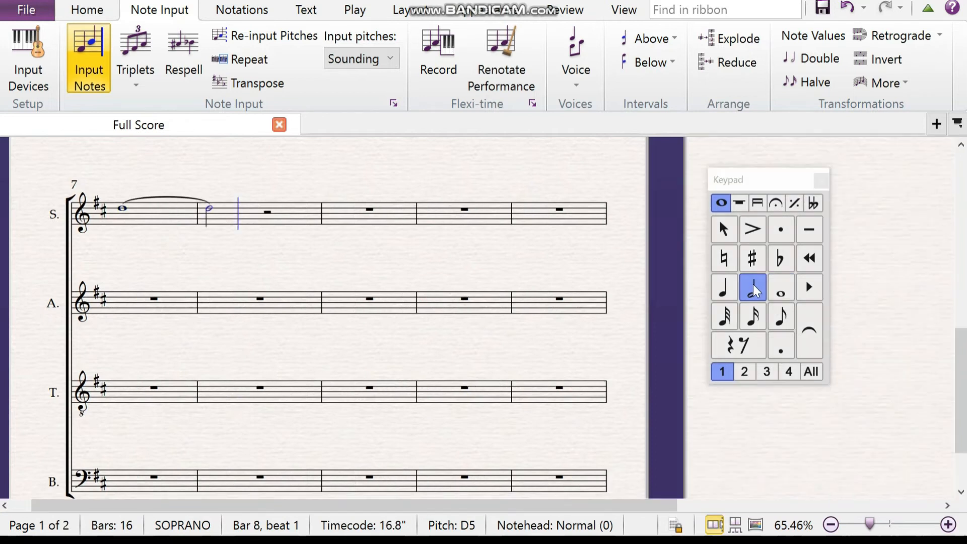
{"action": "left_click", "coordinate": [725, 231]}
Play back the opening of the soprano melody at the current tempo and stop in bar 4.
{"action": "scroll", "coordinate": [576, 421], "scroll_direction": "up", "scroll_amount": 5}
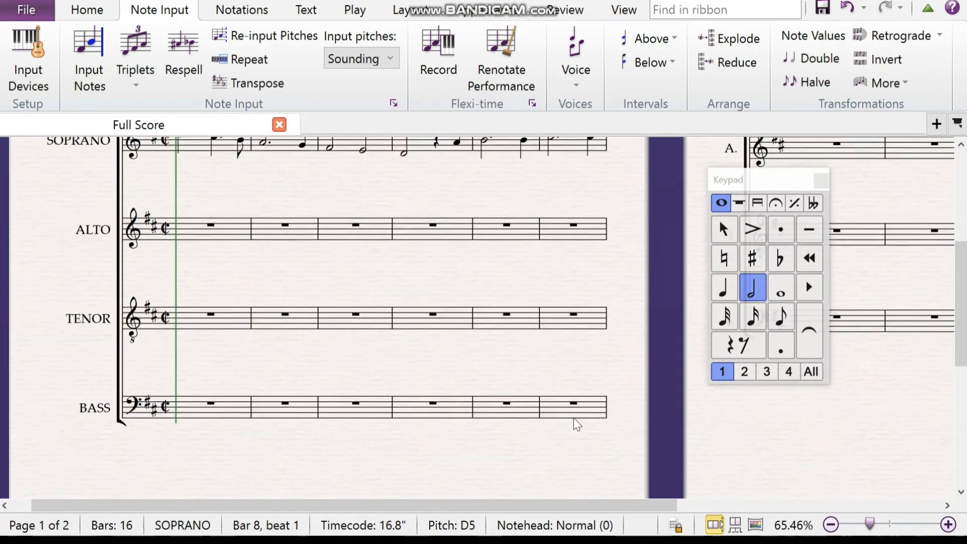
{"action": "scroll", "coordinate": [576, 422], "scroll_direction": "up", "scroll_amount": 3}
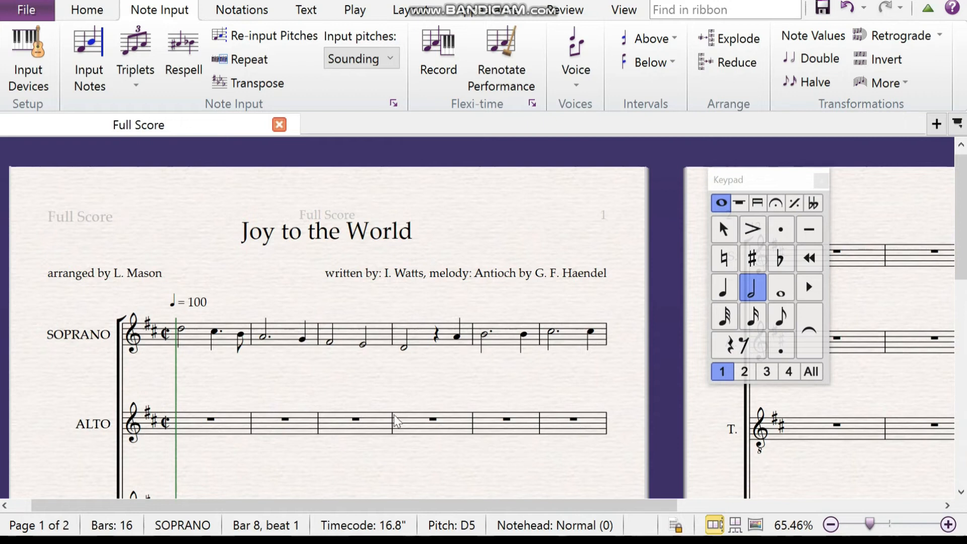
{"action": "scroll", "coordinate": [266, 353], "scroll_direction": "down", "scroll_amount": 1}
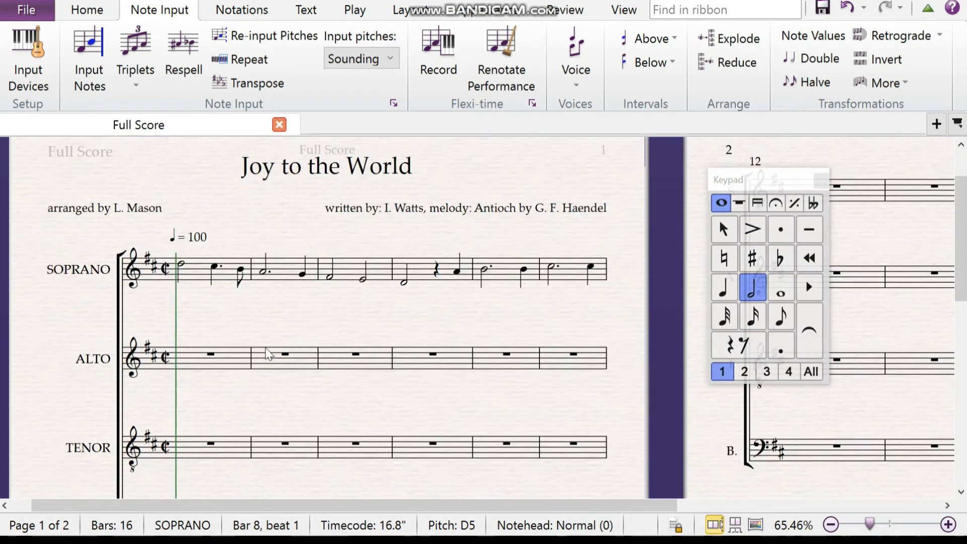
{"action": "key", "text": "XF86AudioMute"}
{"action": "key", "text": "XF86AudioMute"}
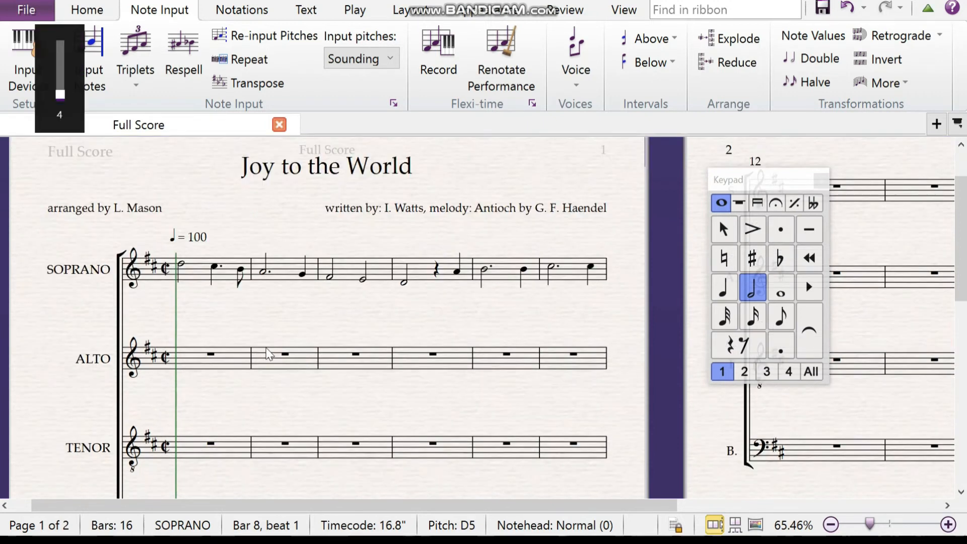
{"action": "left_click", "coordinate": [364, 11]}
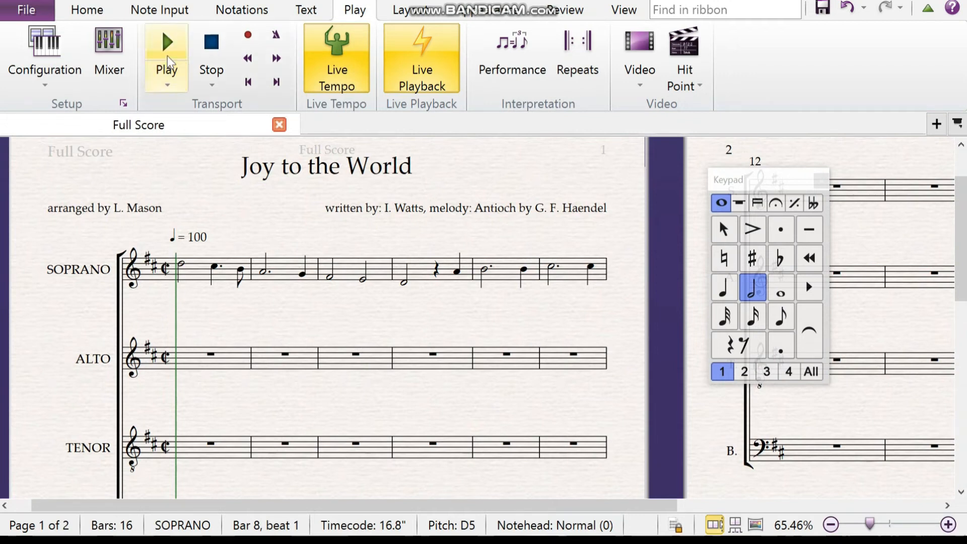
{"action": "left_click", "coordinate": [168, 51]}
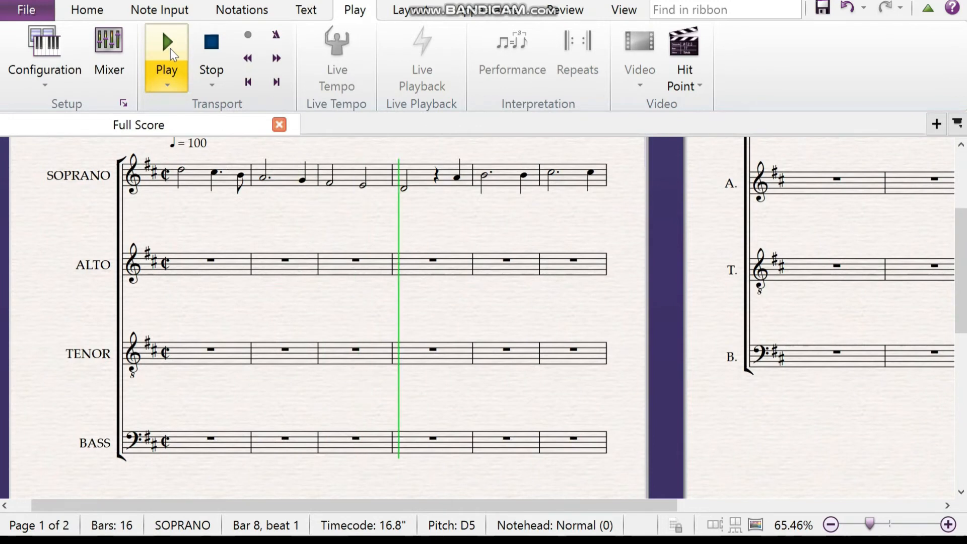
{"action": "left_click", "coordinate": [221, 45]}
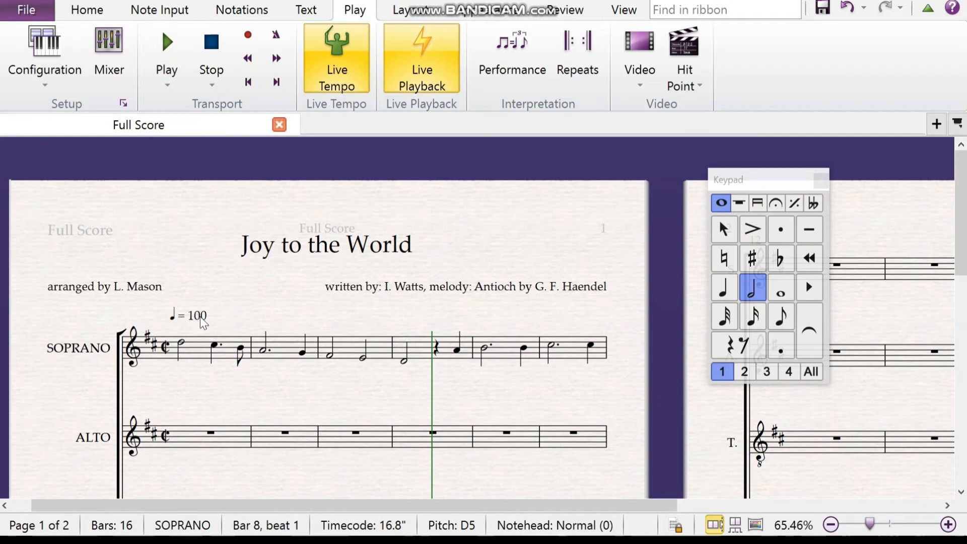
Change the tempo mark above bar 1 to quarter note = 160.
{"action": "left_click", "coordinate": [201, 319]}
{"action": "key", "text": "BackSpace"}
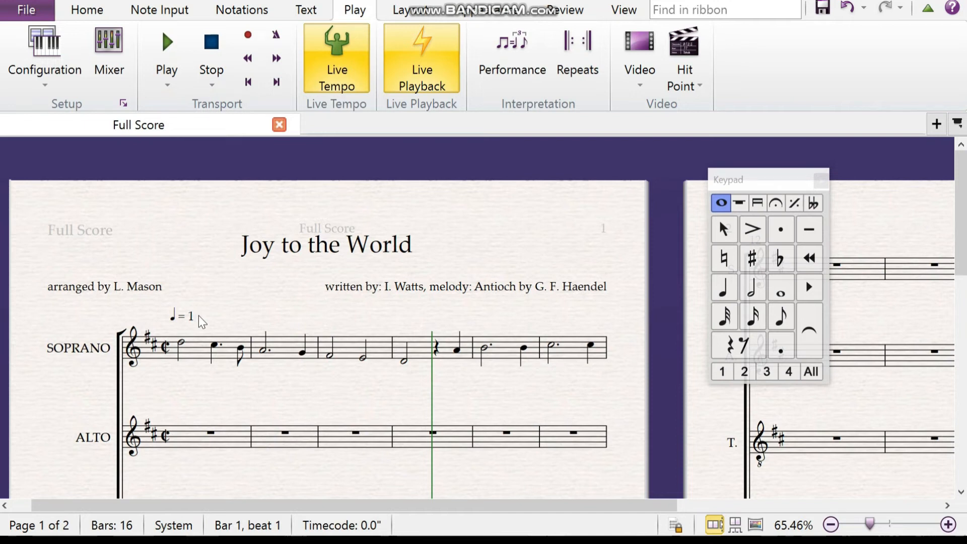
{"action": "type", "text": "60"}
{"action": "left_click", "coordinate": [224, 409]}
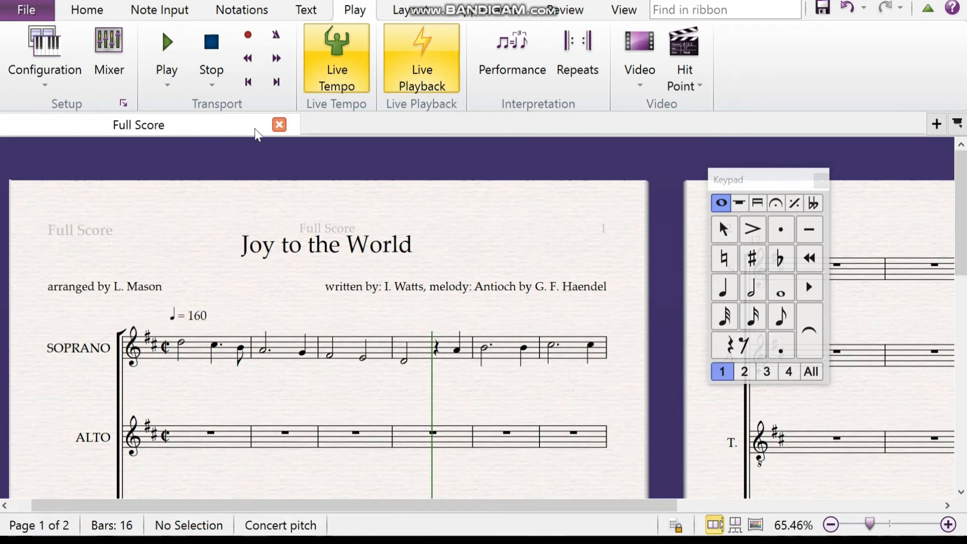
Return the playback line to the start, play the melody through to bar 8 and stop playback.
{"action": "left_click", "coordinate": [248, 82]}
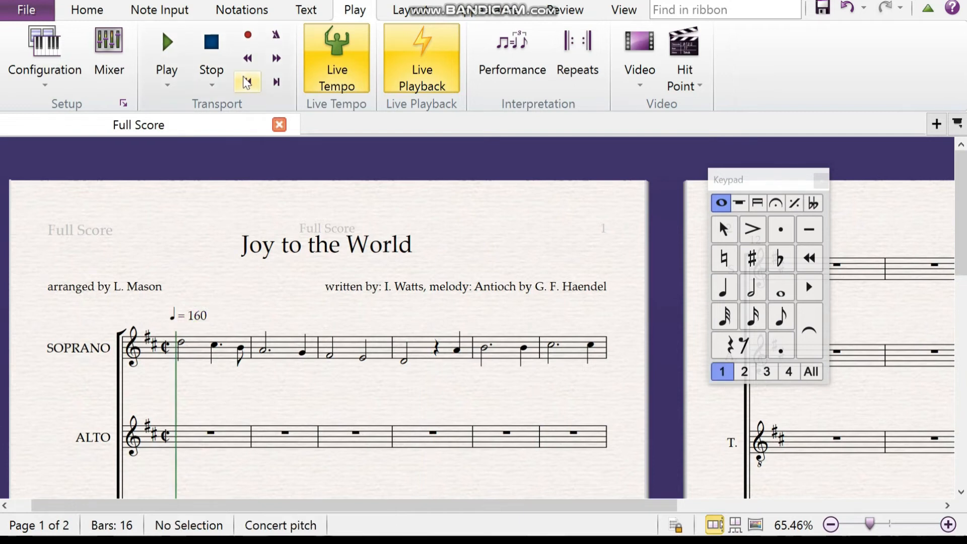
{"action": "left_click", "coordinate": [170, 53]}
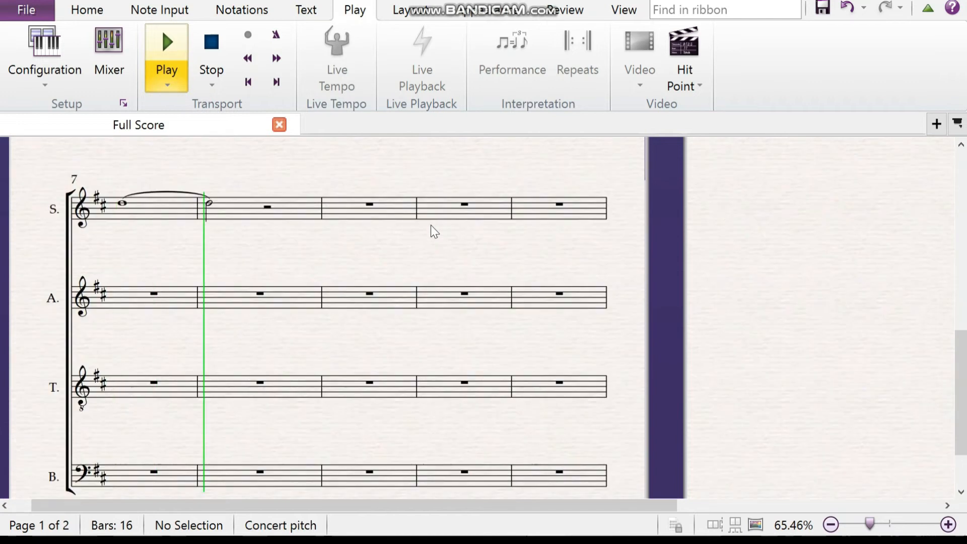
{"action": "left_click", "coordinate": [211, 49]}
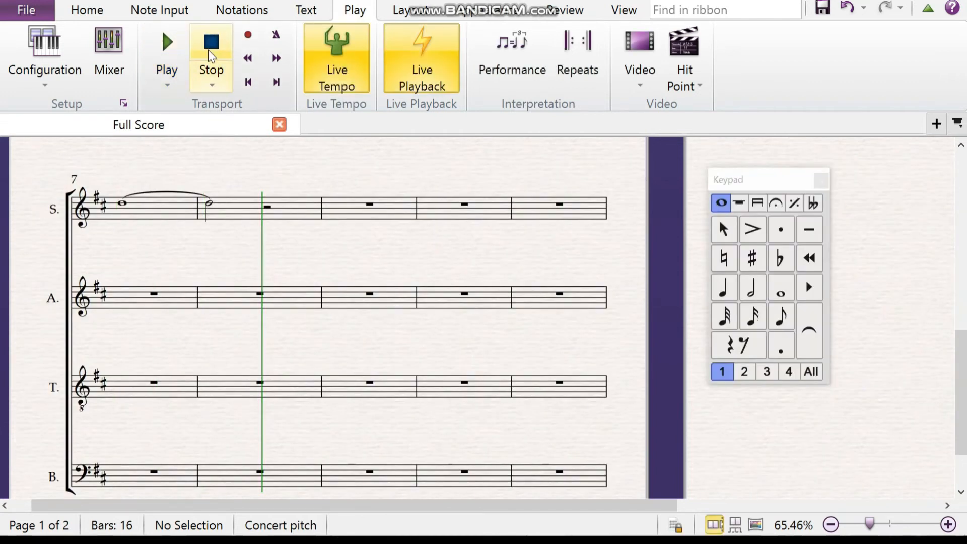
Insert a system break at the barline between bars 4 and 5.
{"action": "scroll", "coordinate": [378, 280], "scroll_direction": "up", "scroll_amount": 10}
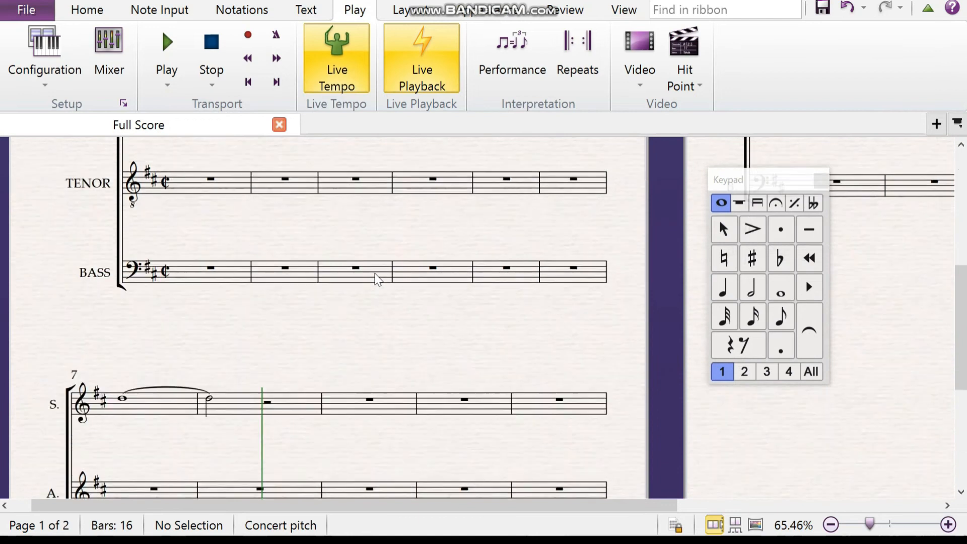
{"action": "scroll", "coordinate": [377, 280], "scroll_direction": "up", "scroll_amount": 3}
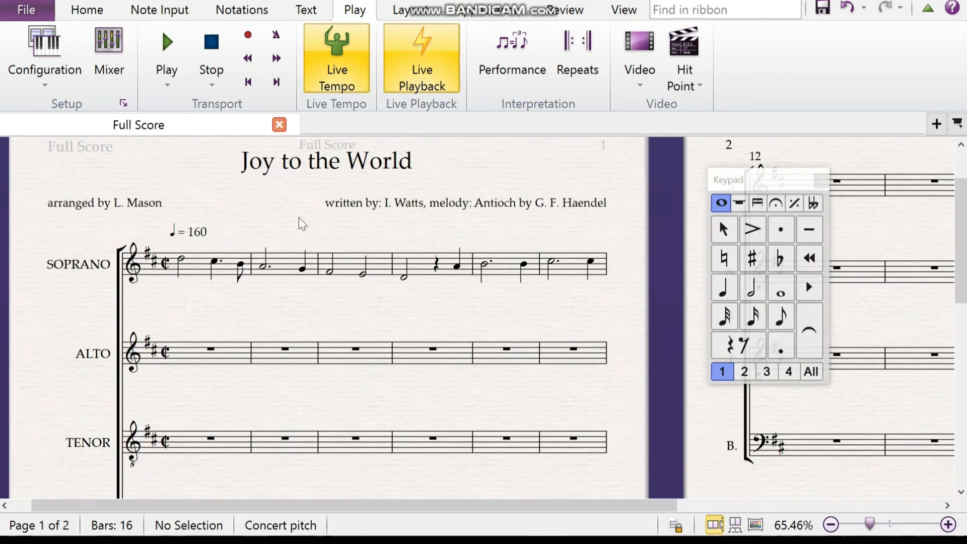
{"action": "left_click", "coordinate": [397, 13]}
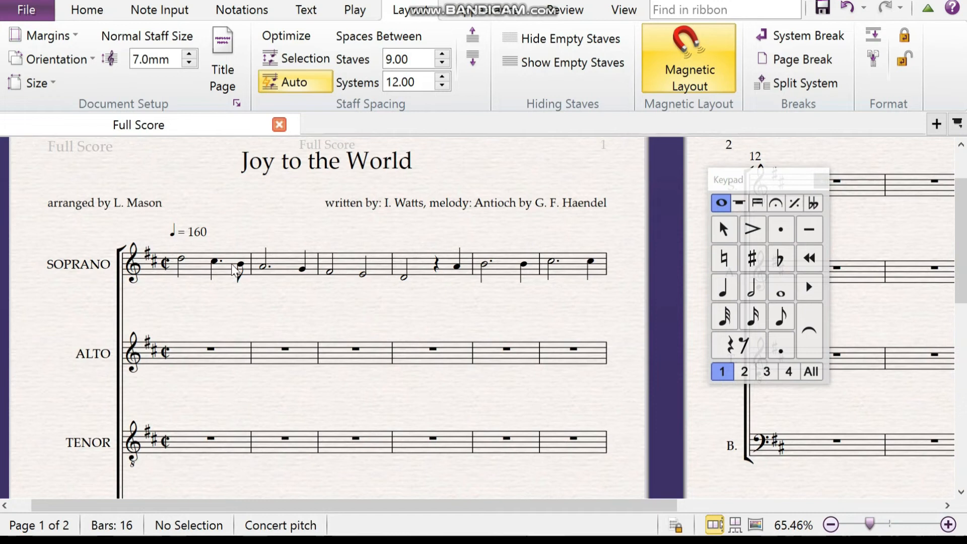
{"action": "left_click", "coordinate": [472, 267]}
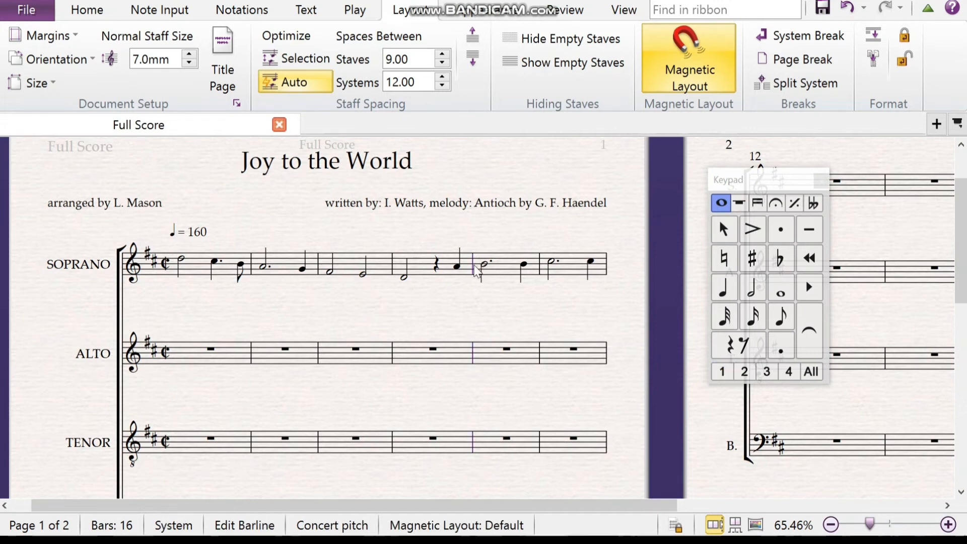
{"action": "left_click", "coordinate": [794, 40]}
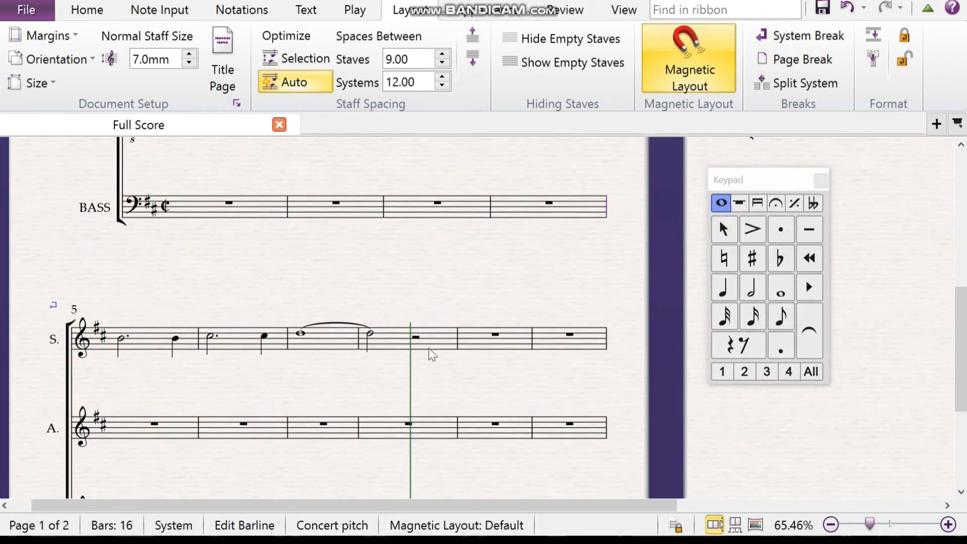
Insert a page break at the barline after bar 8.
{"action": "left_click", "coordinate": [458, 340]}
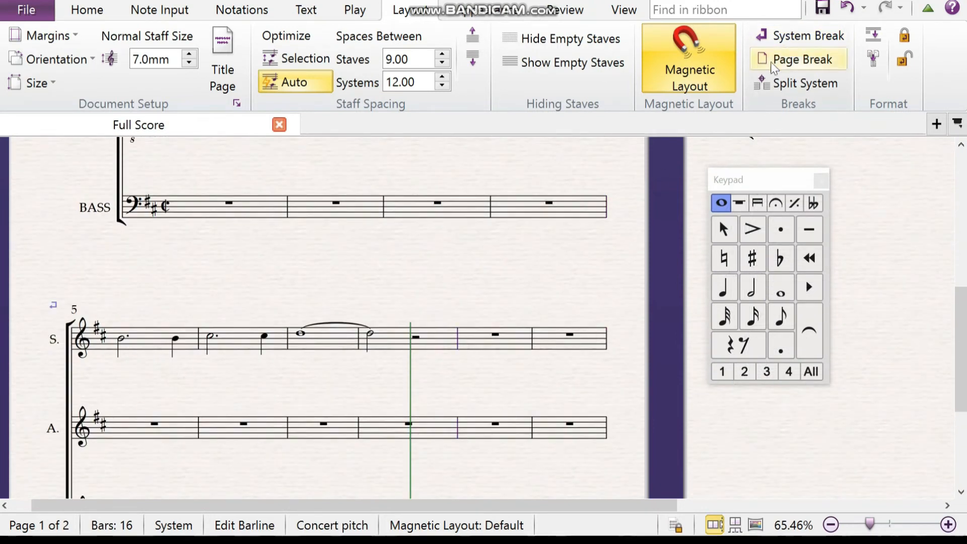
{"action": "scroll", "coordinate": [474, 255], "scroll_direction": "up", "scroll_amount": 2}
{"action": "scroll", "coordinate": [472, 255], "scroll_direction": "down", "scroll_amount": 6}
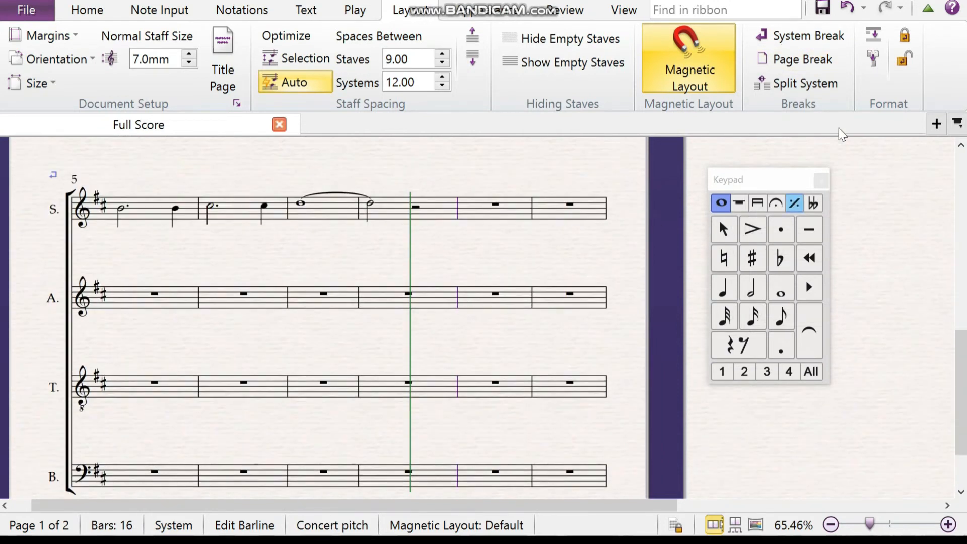
{"action": "left_click", "coordinate": [807, 67]}
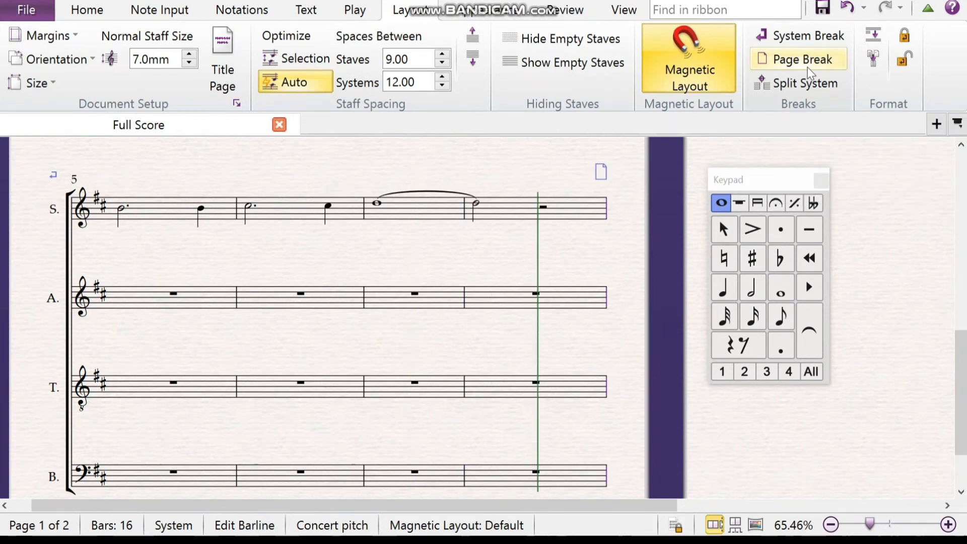
{"action": "scroll", "coordinate": [645, 259], "scroll_direction": "up", "scroll_amount": 5}
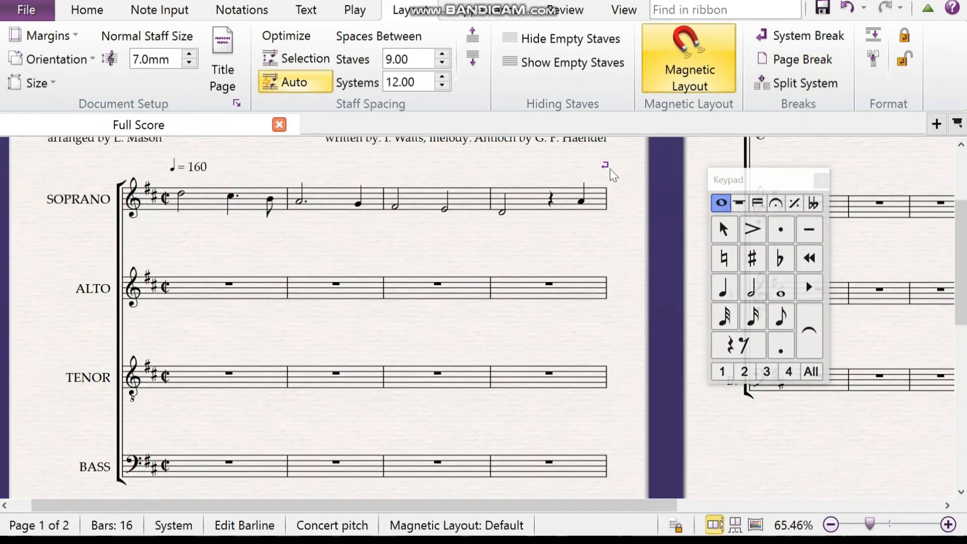
Delete the page break after bar 8 and undo the deletion.
{"action": "key", "text": "Escape"}
{"action": "scroll", "coordinate": [485, 317], "scroll_direction": "down", "scroll_amount": 3}
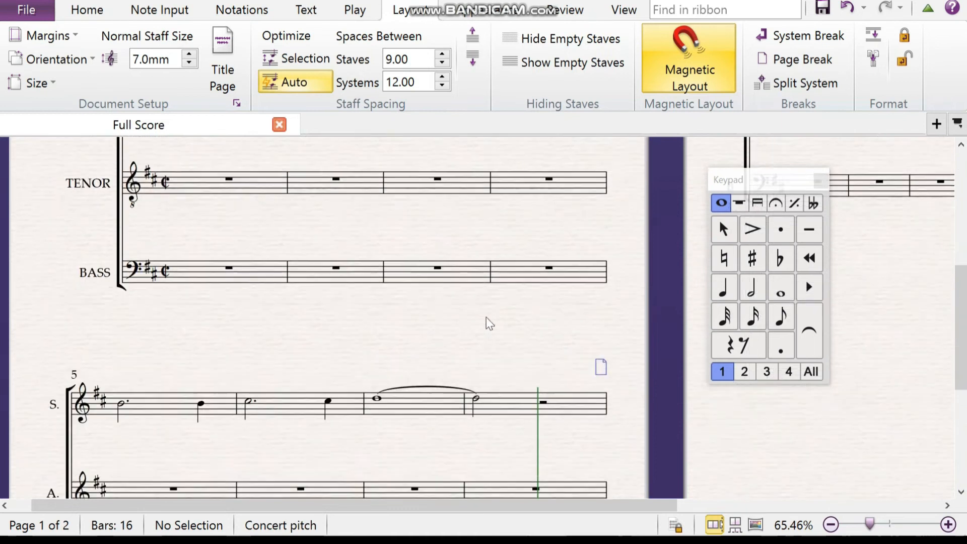
{"action": "scroll", "coordinate": [486, 317], "scroll_direction": "down", "scroll_amount": 3}
{"action": "scroll", "coordinate": [485, 322], "scroll_direction": "up", "scroll_amount": 2}
{"action": "left_click", "coordinate": [600, 285]}
{"action": "key", "text": "Delete"}
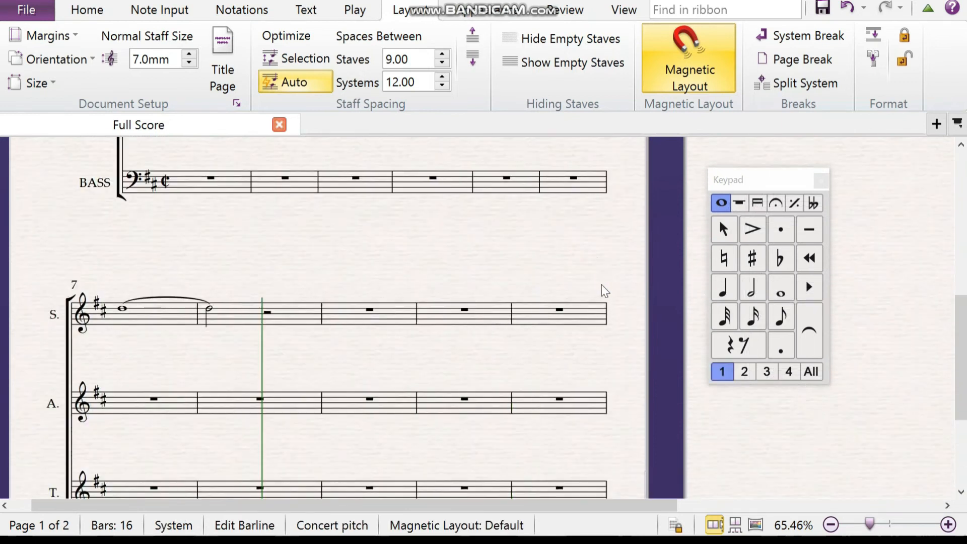
{"action": "scroll", "coordinate": [601, 285], "scroll_direction": "up", "scroll_amount": 1}
{"action": "scroll", "coordinate": [601, 285], "scroll_direction": "up", "scroll_amount": 3}
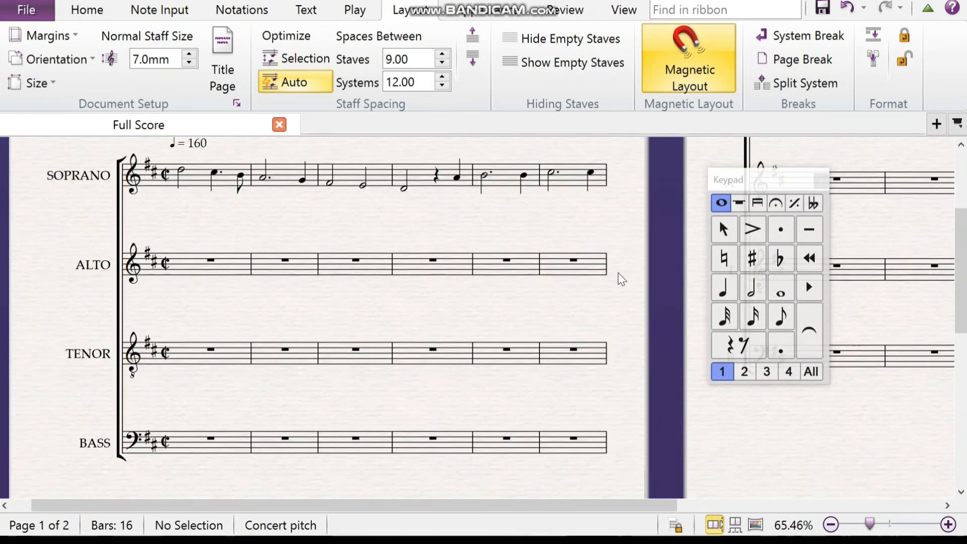
{"action": "left_click", "coordinate": [844, 10]}
{"action": "scroll", "coordinate": [618, 309], "scroll_direction": "up", "scroll_amount": 5}
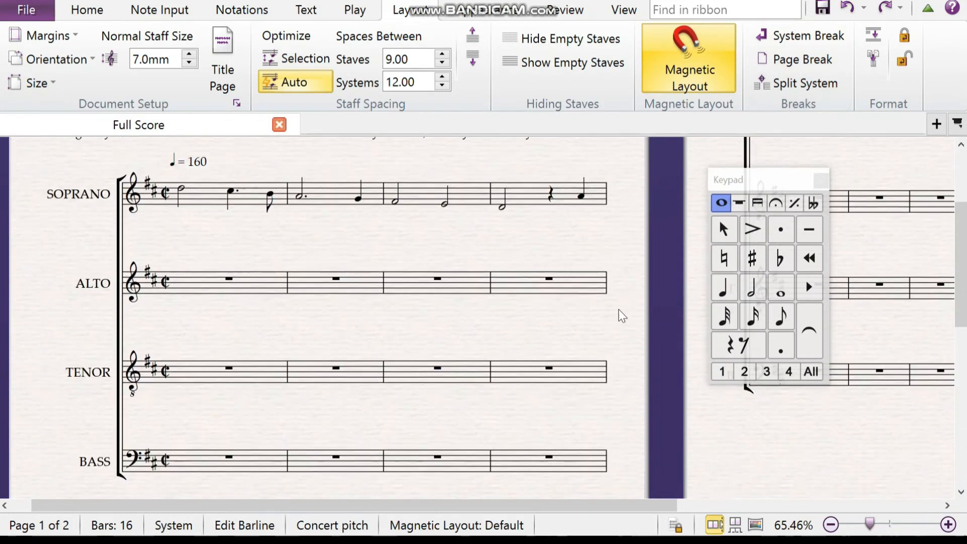
{"action": "scroll", "coordinate": [618, 309], "scroll_direction": "up", "scroll_amount": 2}
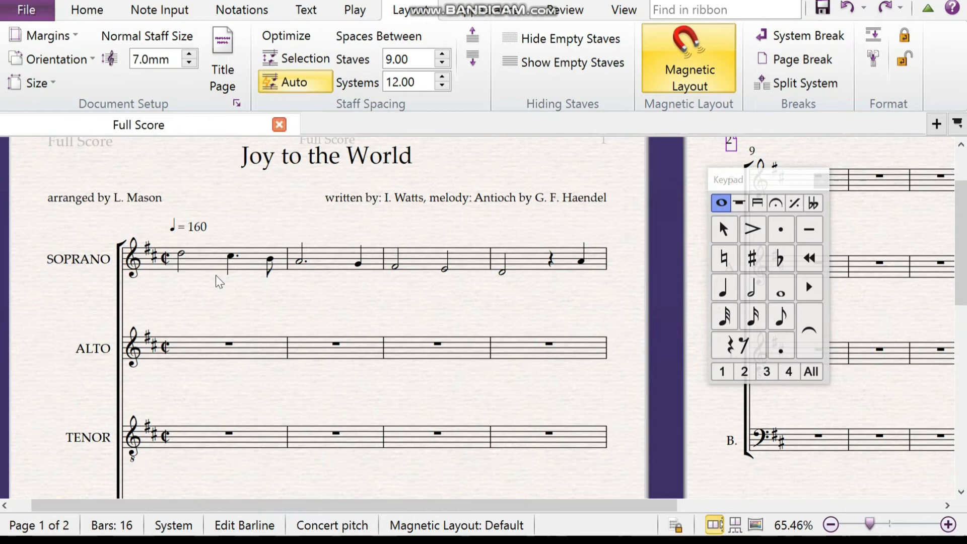
Enter the lyrics "Joy to the world," under the soprano melody, starting at the first note of bar 1.
{"action": "scroll", "coordinate": [514, 277], "scroll_direction": "down", "scroll_amount": 5}
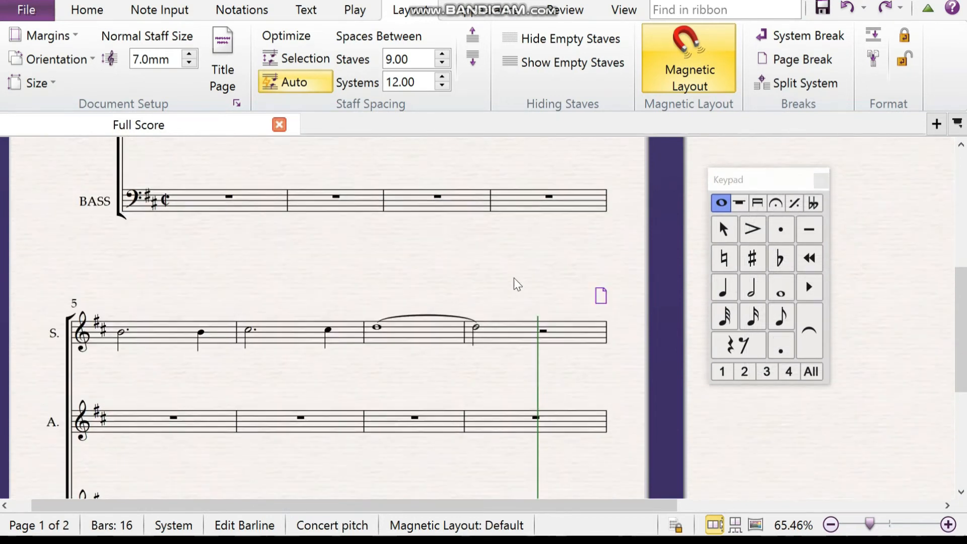
{"action": "scroll", "coordinate": [513, 278], "scroll_direction": "up", "scroll_amount": 1}
{"action": "scroll", "coordinate": [514, 279], "scroll_direction": "up", "scroll_amount": 3}
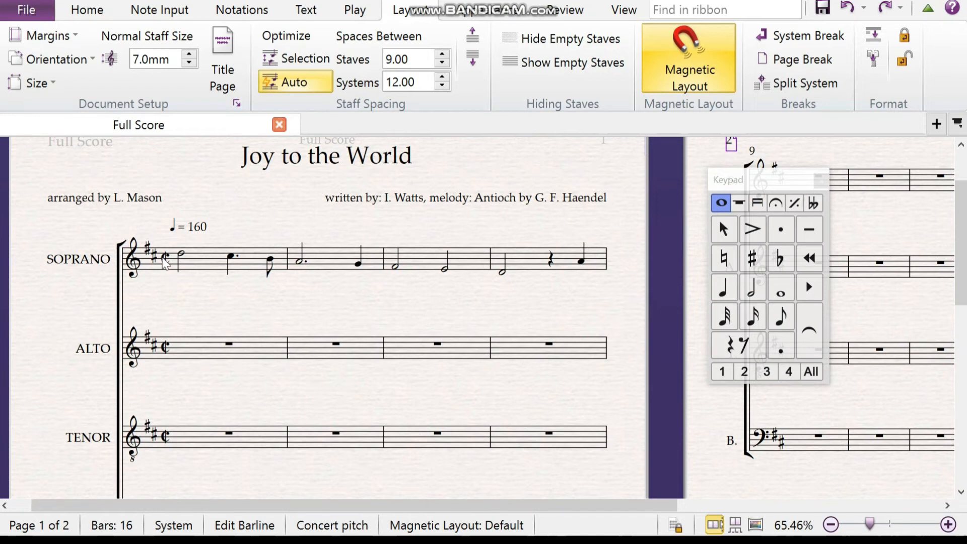
{"action": "left_click", "coordinate": [181, 255]}
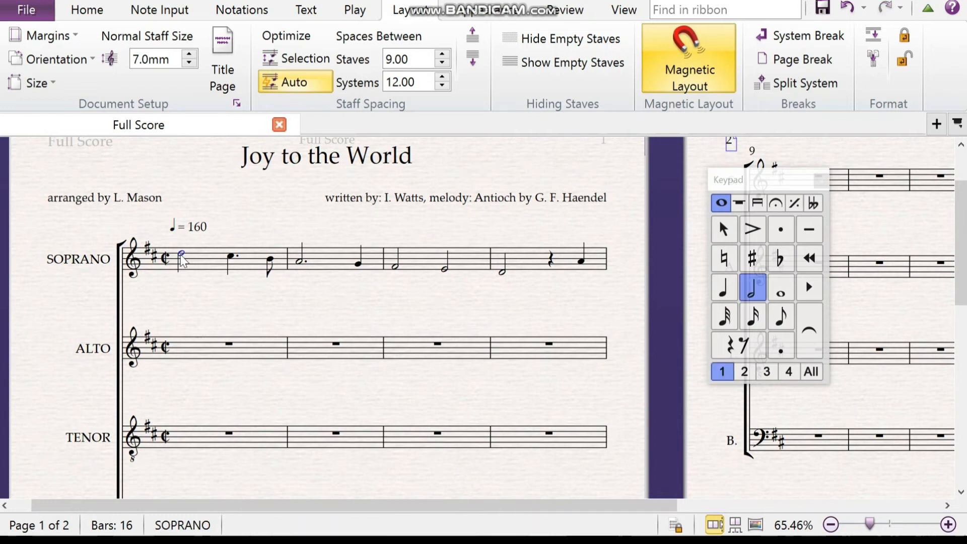
{"action": "key", "text": "XF86AudioLowerVolume"}
{"action": "key", "text": "ctrl+l"}
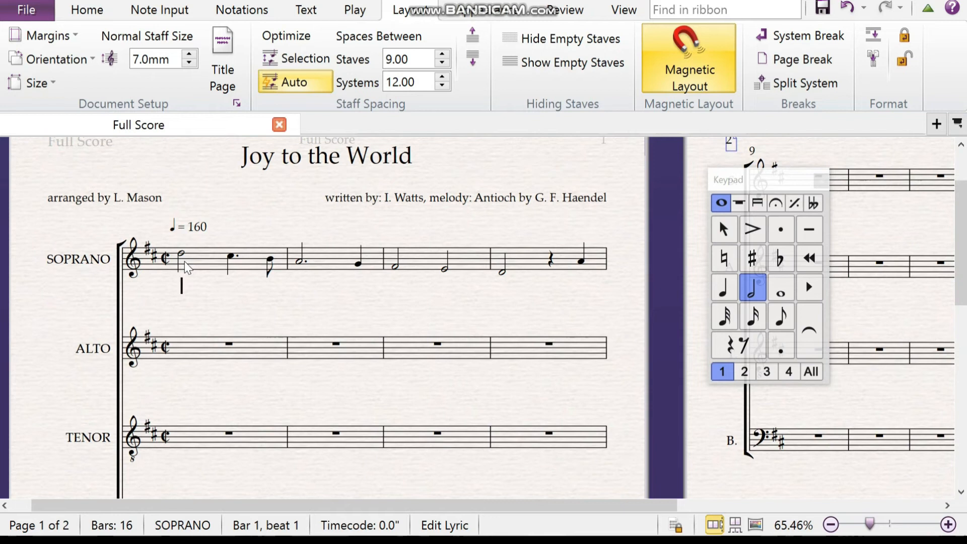
{"action": "type", "text": "Joy"}
{"action": "key", "text": "space"}
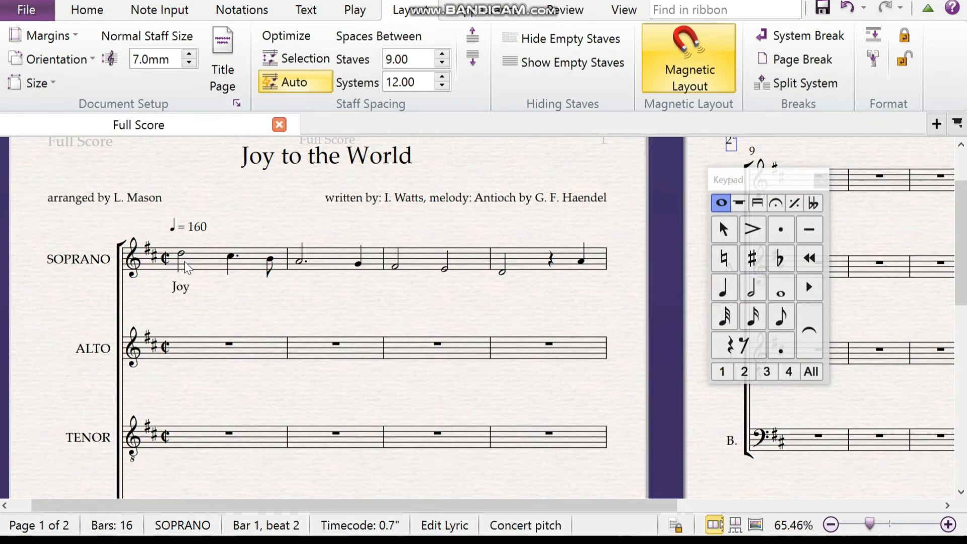
{"action": "type", "text": "to"}
{"action": "key", "text": "space"}
{"action": "type", "text": "the"}
{"action": "key", "text": "space"}
{"action": "type", "text": "wor"}
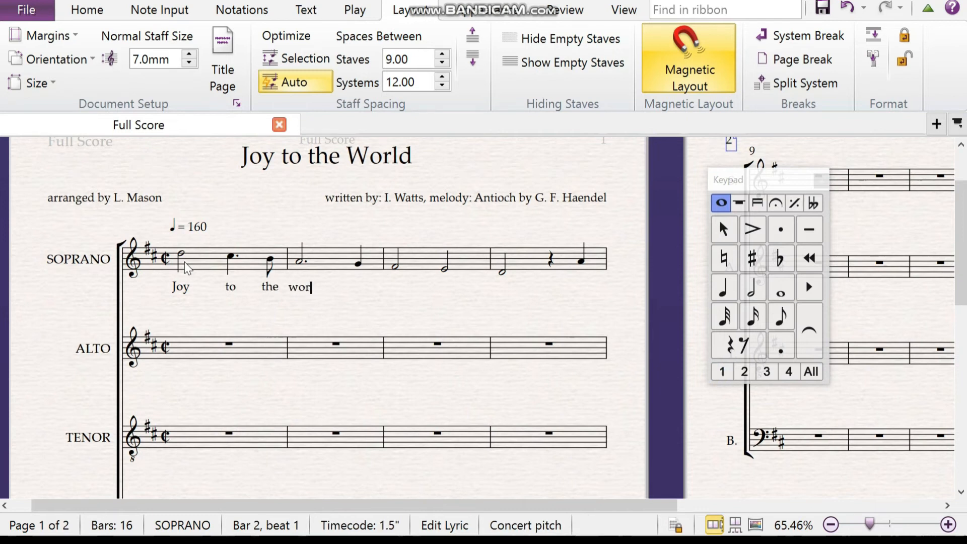
{"action": "type", "text": "ld,"}
{"action": "key", "text": "space"}
Continue the soprano lyrics with "the Lord has come," from the last note of bar 2 into bar 4.
{"action": "type", "text": "the"}
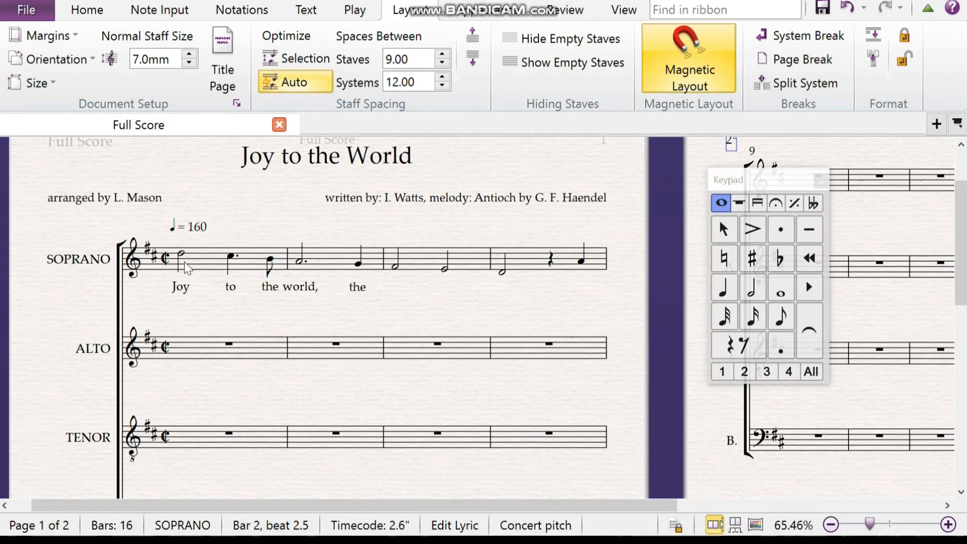
{"action": "key", "text": "space"}
{"action": "type", "text": "Lord"}
{"action": "key", "text": "space"}
{"action": "type", "text": "has"}
{"action": "key", "text": "space"}
{"action": "type", "text": "come,"}
{"action": "key", "text": "space"}
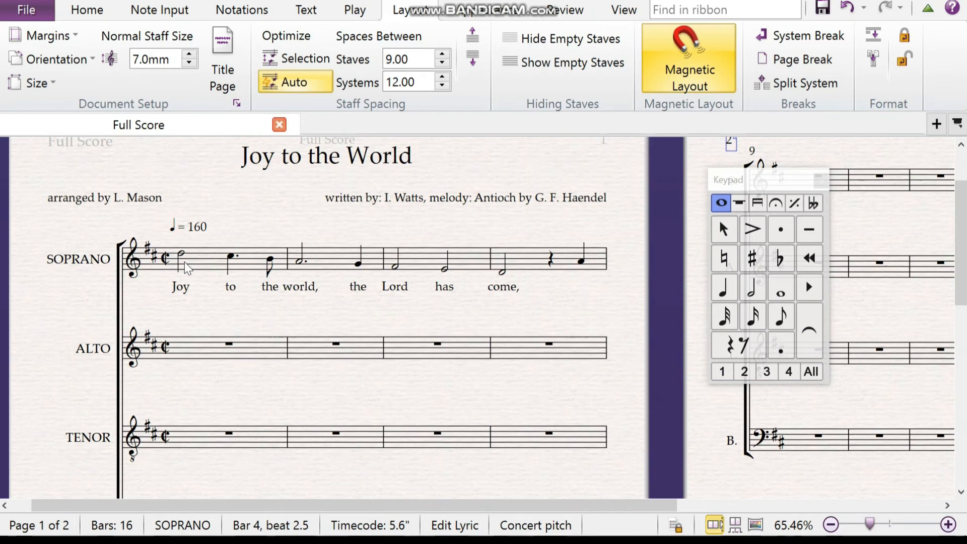
Add the lyrics "let" under the last soprano note of bar 4 and "Earth" under the first note of bar 5.
{"action": "type", "text": "let"}
{"action": "key", "text": "space"}
{"action": "key", "text": "Caps_Lock"}
{"action": "type", "text": "E"}
{"action": "key", "text": "Caps_Lock"}
{"action": "type", "text": "arth!"}
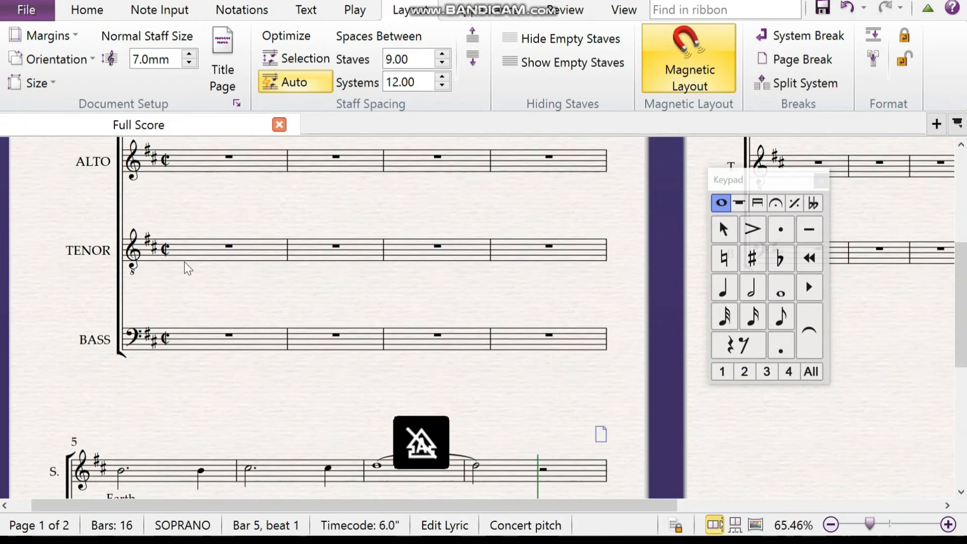
{"action": "key", "text": "space"}
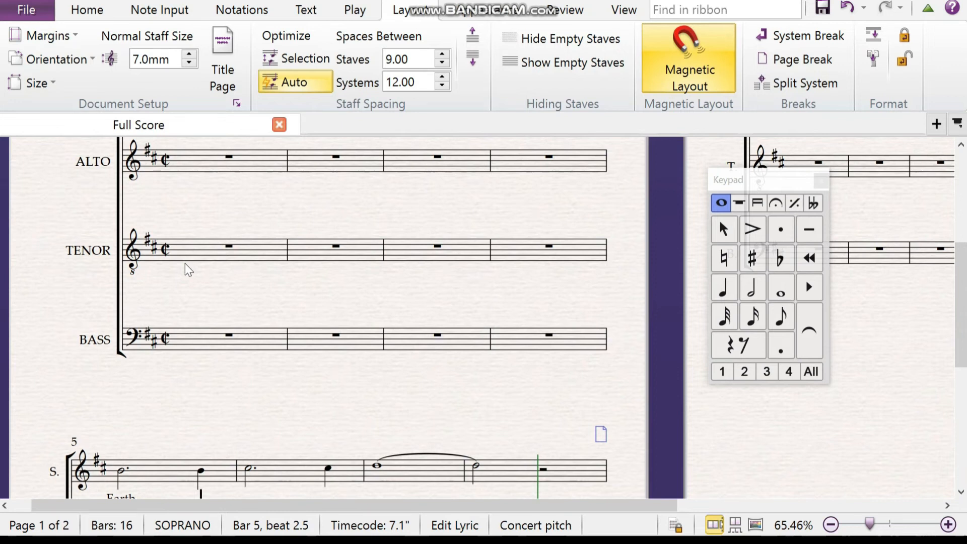
Add the hyphenated lyric "re-ceive" from the quarter note in bar 5 to the first soprano note of bar 6.
{"action": "left_click_drag", "start_coordinate": [962, 278], "coordinate": [961, 365]}
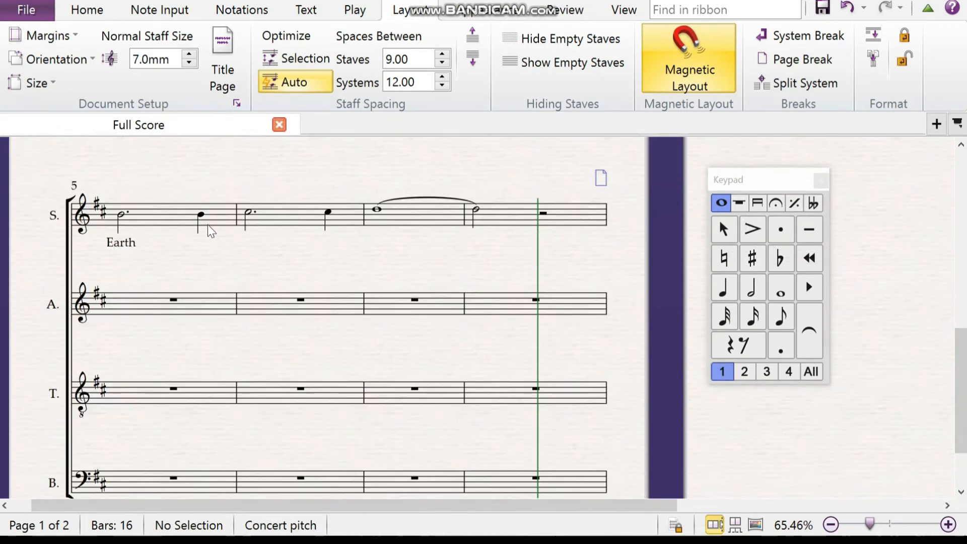
{"action": "left_click", "coordinate": [200, 214]}
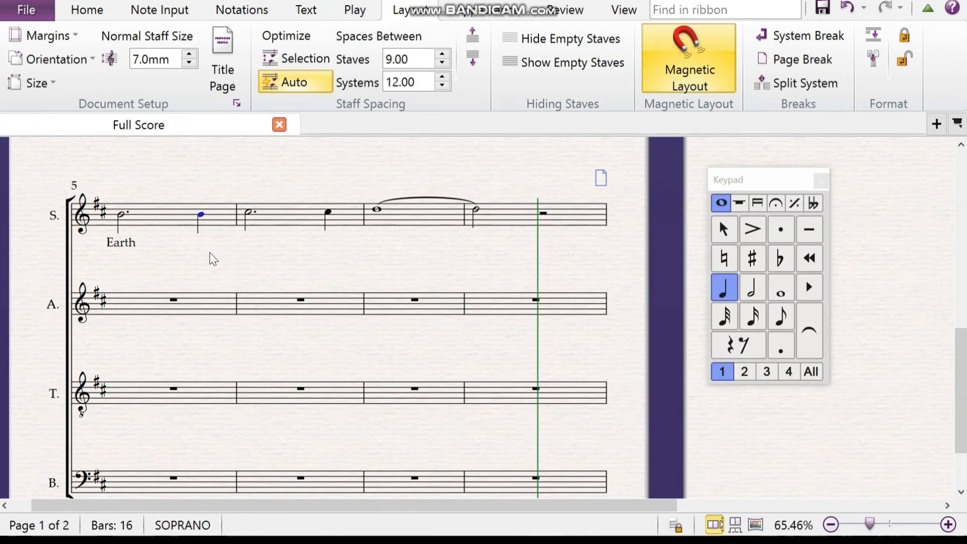
{"action": "key", "text": "ctrl+l"}
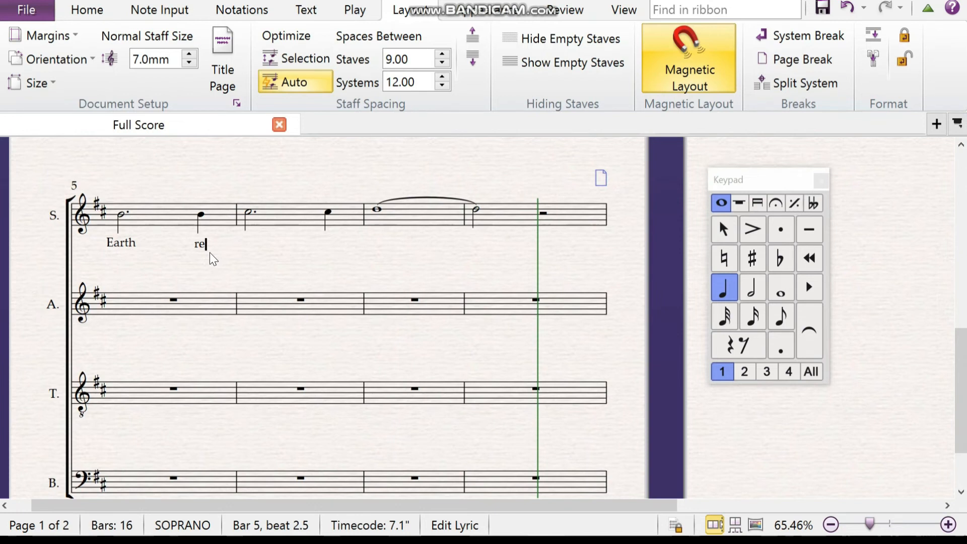
{"action": "type", "text": "- "}
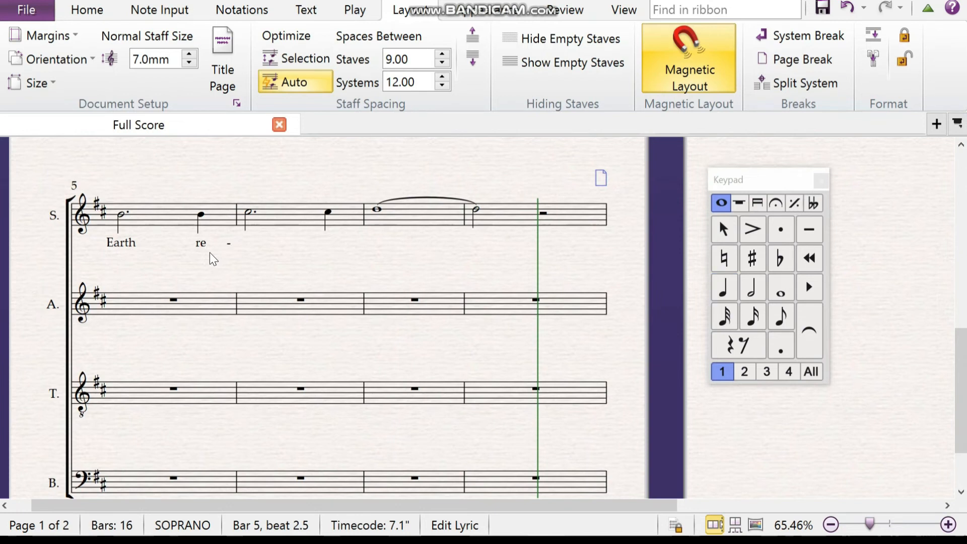
{"action": "type", "text": "ceive"}
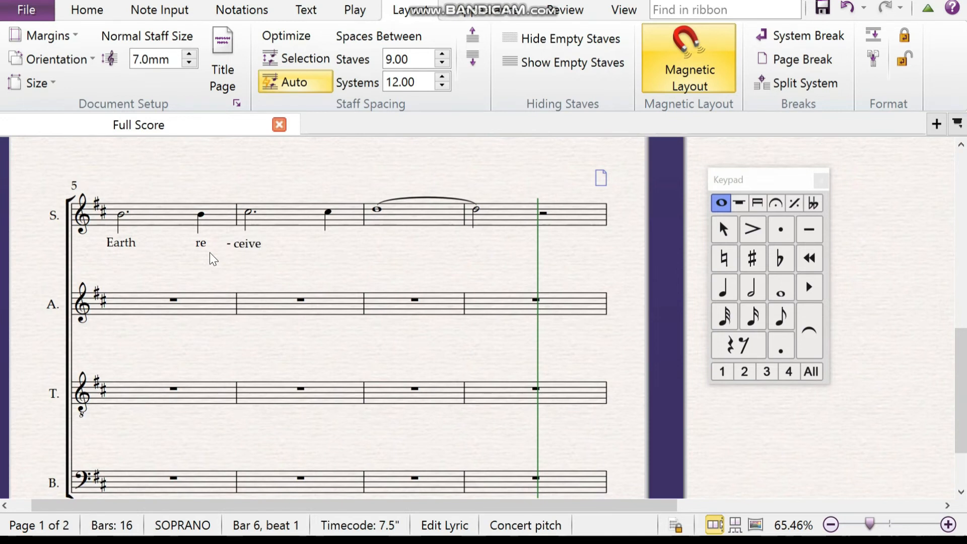
{"action": "key", "text": "Escape"}
{"action": "key", "text": "space"}
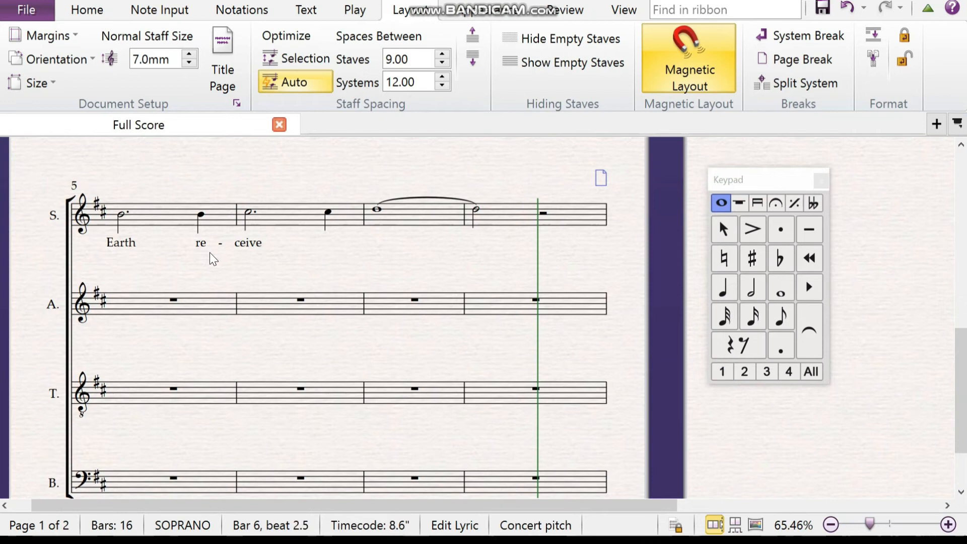
Add the lyrics "her King!" in soprano bars 6 and 7, extending the last word with a line across the tied note.
{"action": "type", "text": "her"}
{"action": "key", "text": "Escape"}
{"action": "key", "text": "Escape"}
{"action": "key", "text": "space"}
{"action": "type", "text": "King!"}
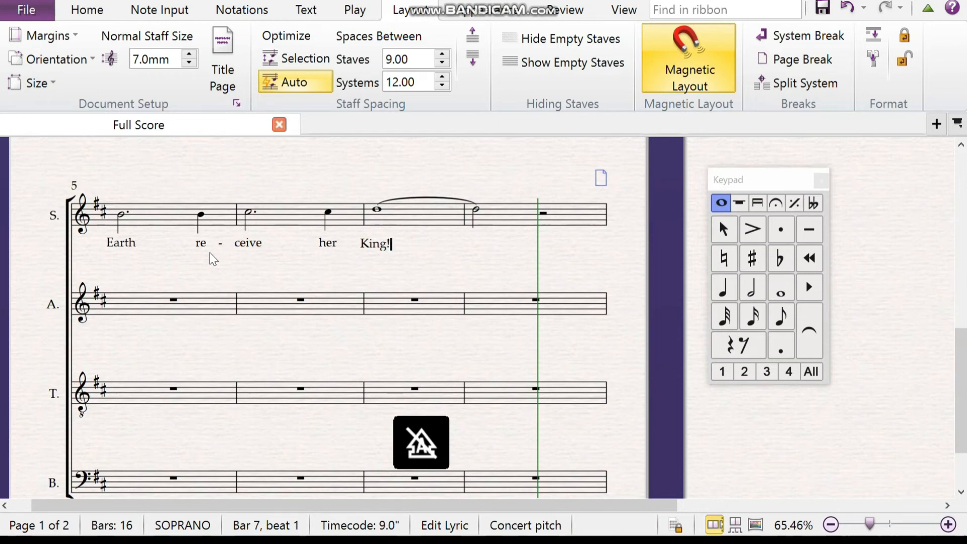
{"action": "key", "text": "space"}
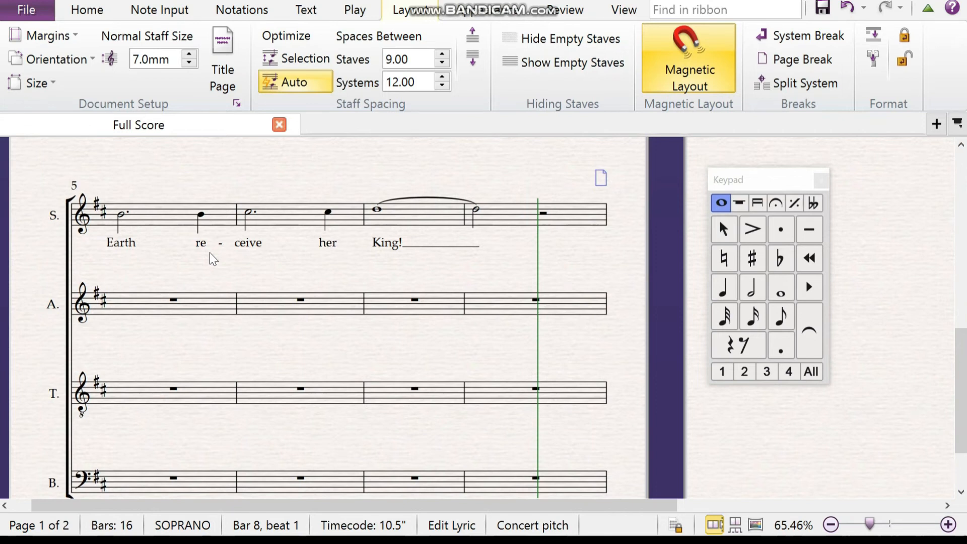
Add a second lyric line reading "Joy to the" beneath the first line in soprano bar 1.
{"action": "scroll", "coordinate": [209, 253], "scroll_direction": "up", "scroll_amount": 5}
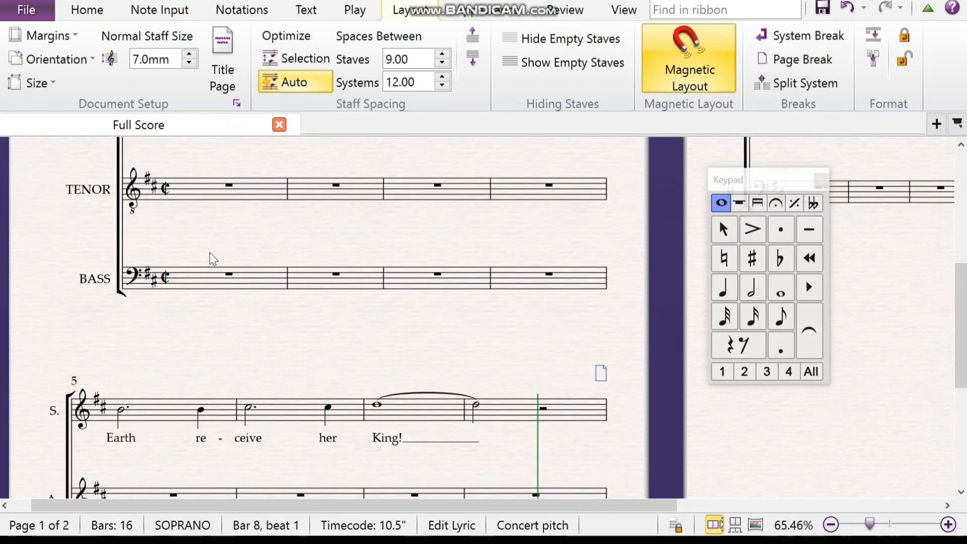
{"action": "left_click", "coordinate": [182, 236]}
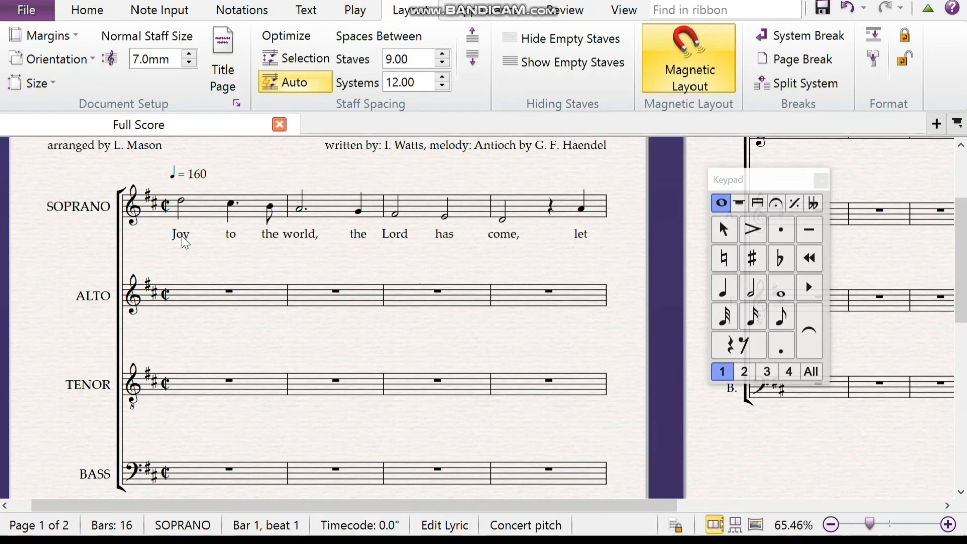
{"action": "key", "text": "Caps_Lock"}
{"action": "key", "text": "Caps_Lock"}
{"action": "type", "text": "Joy"}
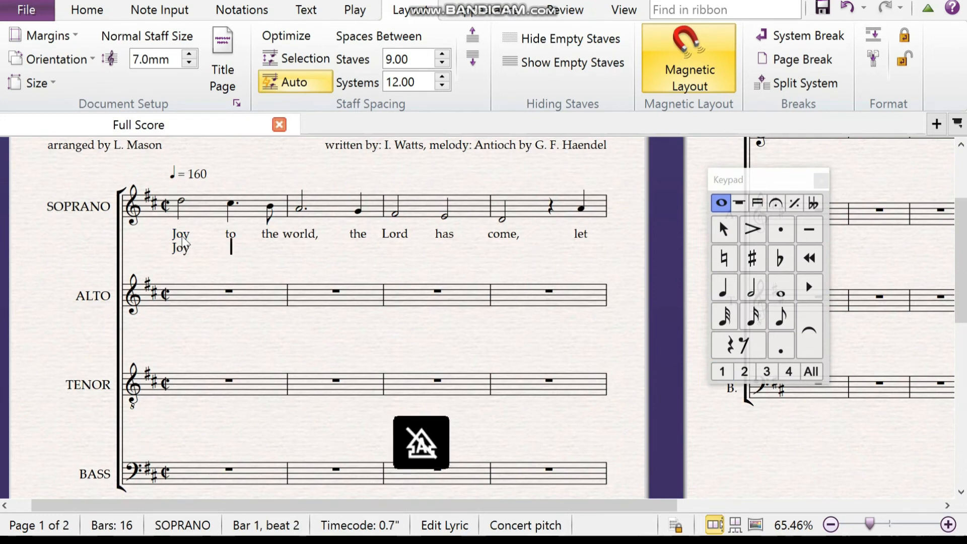
{"action": "type", "text": " to the"}
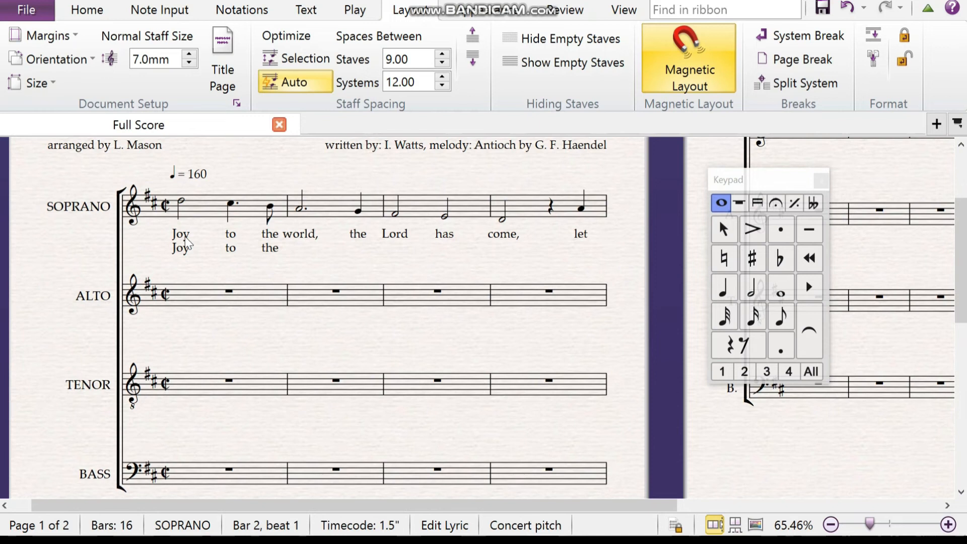
{"action": "key", "text": "Escape"}
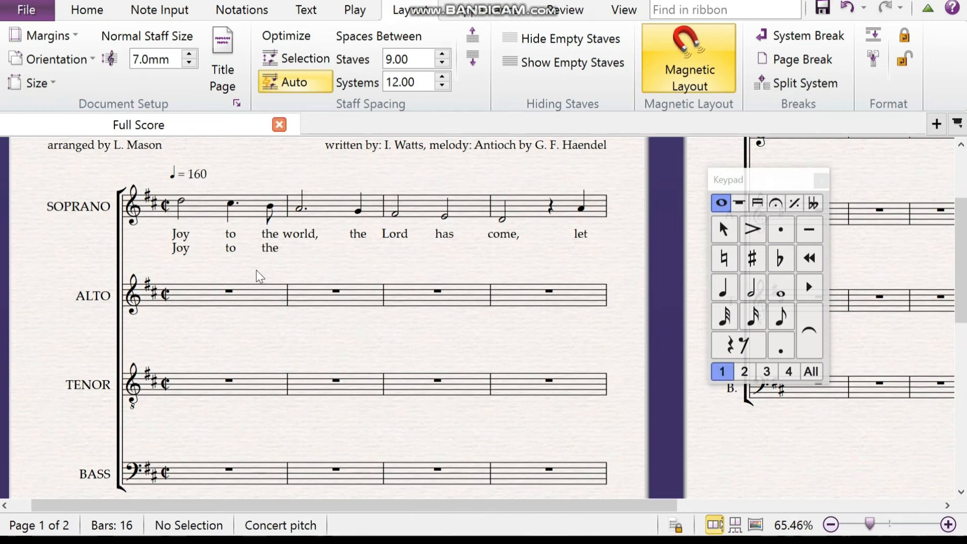
{"action": "right_click", "coordinate": [373, 338]}
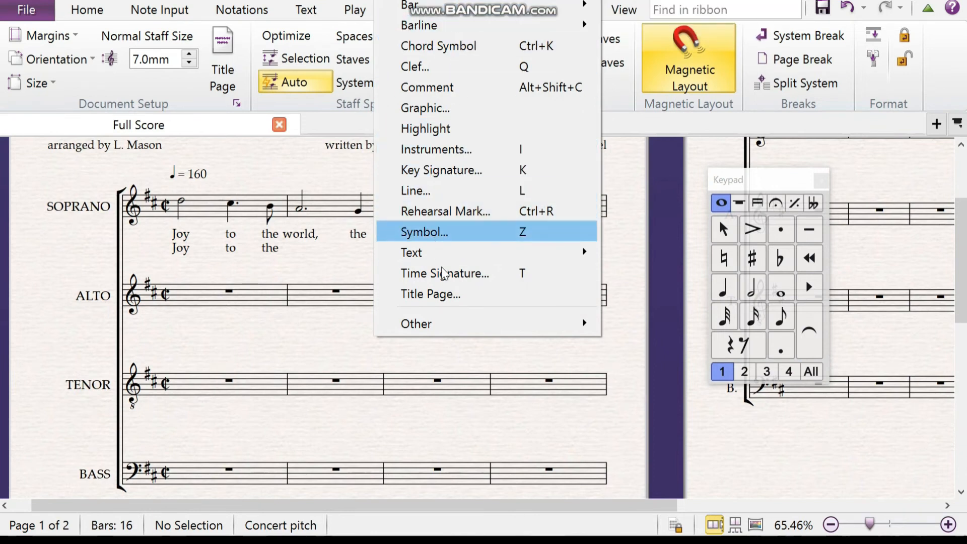
{"action": "mouse_move", "coordinate": [460, 259]}
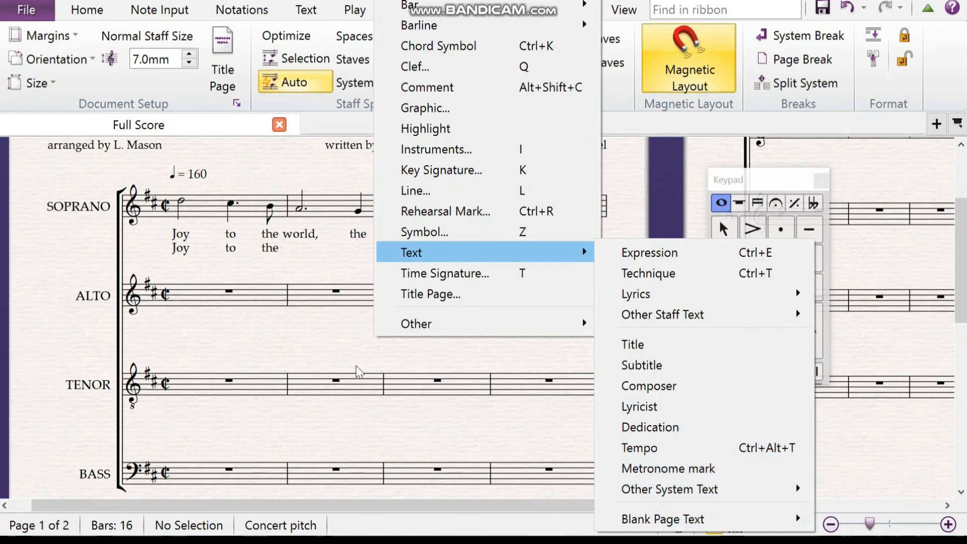
{"action": "left_click", "coordinate": [259, 352]}
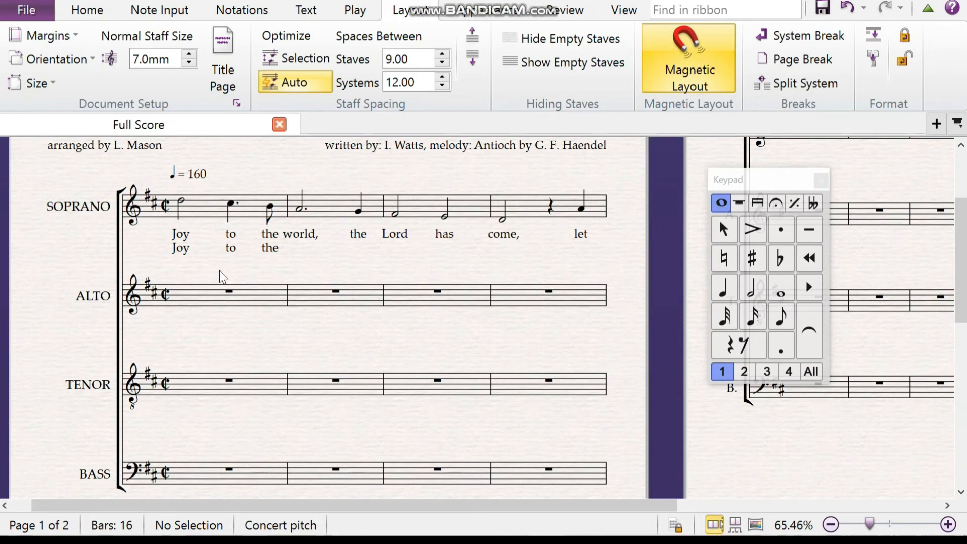
Copy soprano bars 1 to 4 with their lyrics to the alto staff, placing the notes a third lower.
{"action": "left_click", "coordinate": [202, 205]}
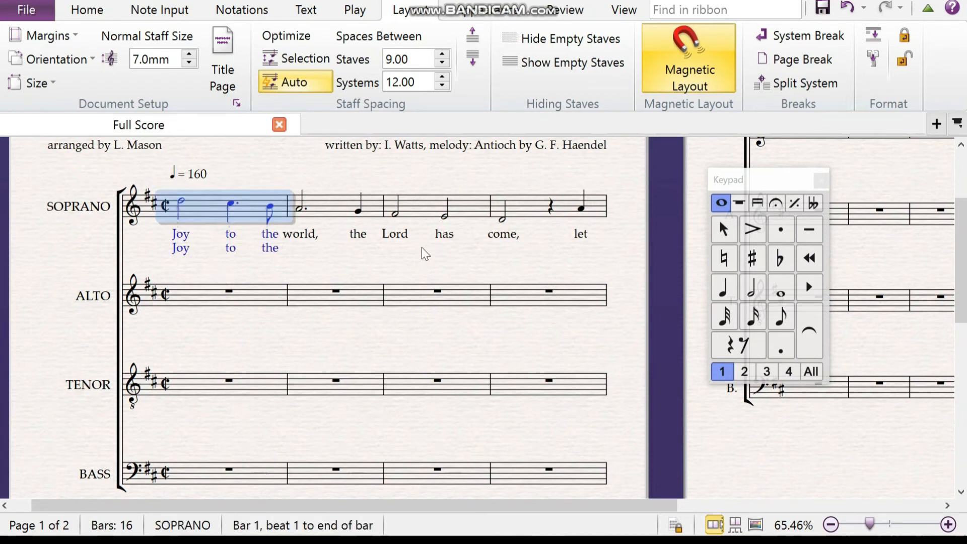
{"action": "left_click", "coordinate": [523, 210], "text": "shift"}
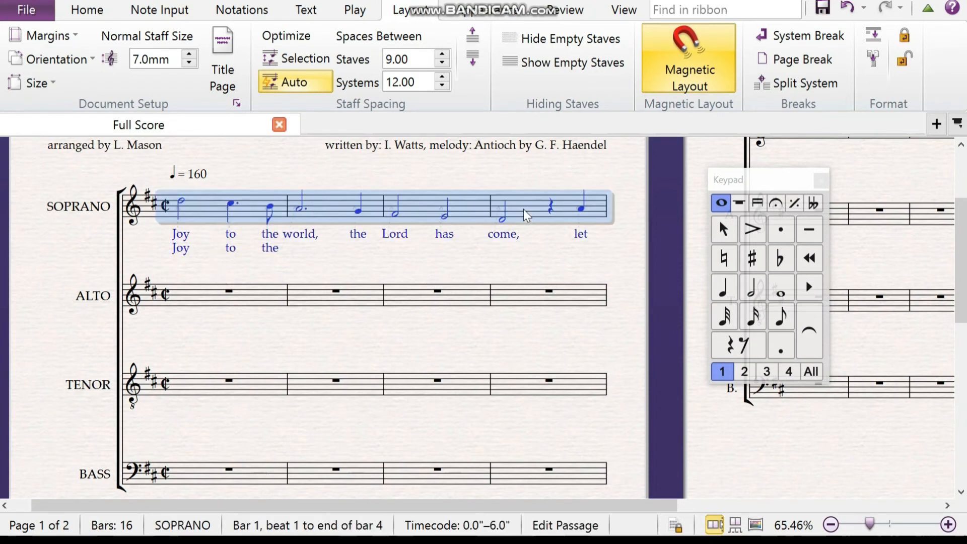
{"action": "key", "text": "ctrl+c"}
{"action": "left_click", "coordinate": [202, 297]}
{"action": "key", "text": "ctrl+v"}
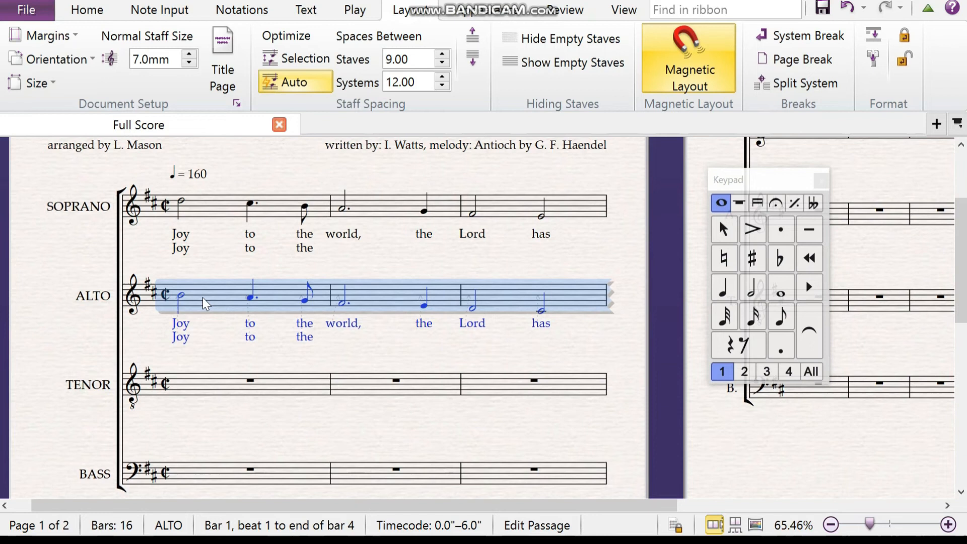
{"action": "left_click", "coordinate": [226, 346]}
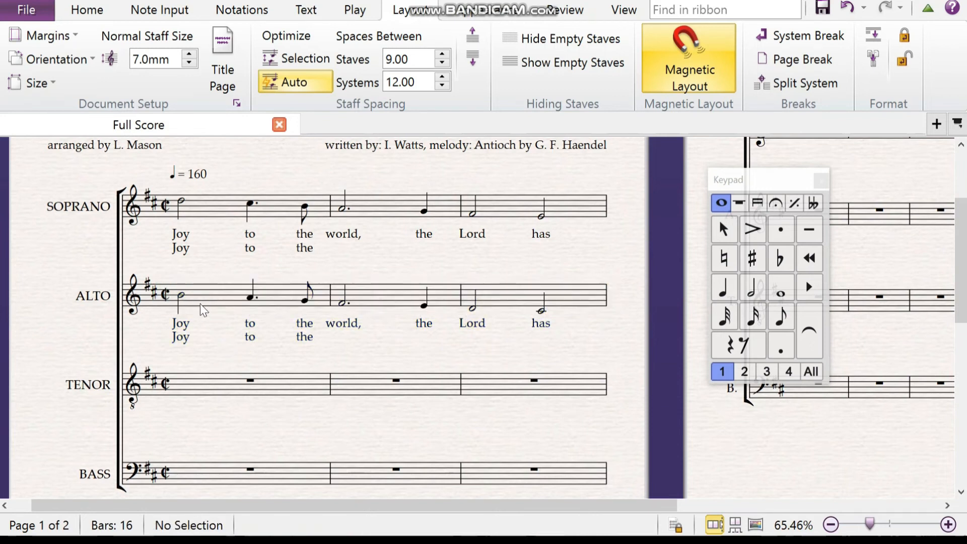
Lower the first alto note of bar 1 to F#4.
{"action": "left_click", "coordinate": [182, 300]}
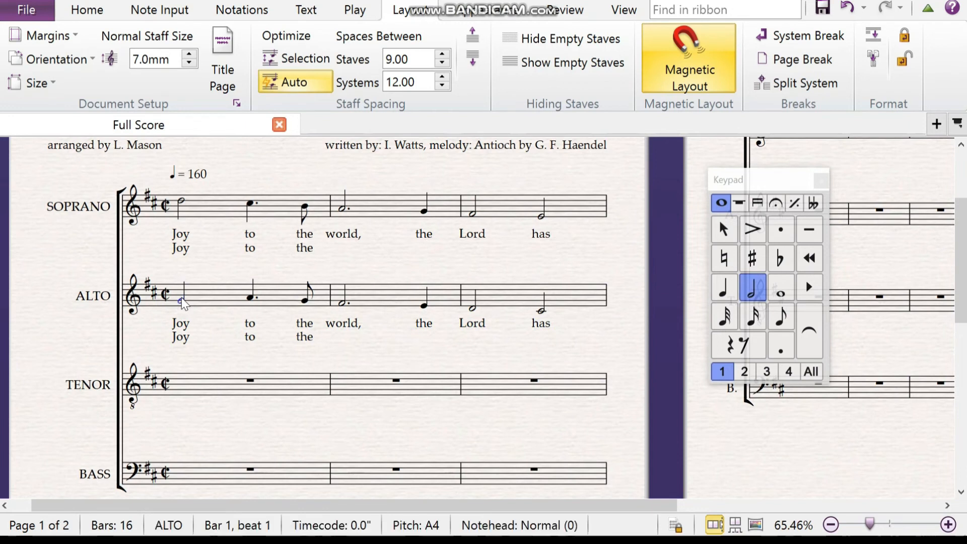
{"action": "key", "text": "Right"}
{"action": "key", "text": "Right"}
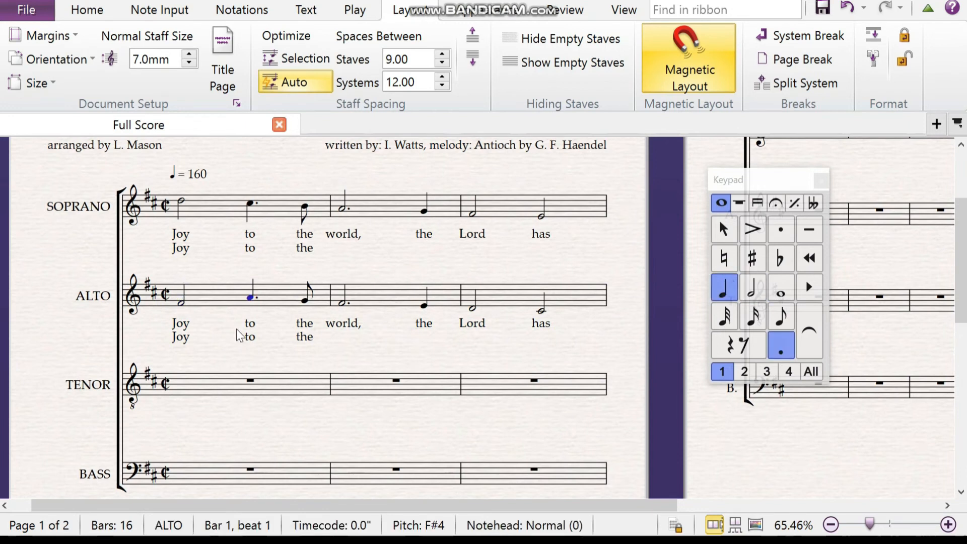
Change both alto notes of bar 4, the half note and the final quarter note, to D4.
{"action": "key", "text": "Right"}
{"action": "key", "text": "Right"}
{"action": "key", "text": "Right"}
{"action": "key", "text": "Right"}
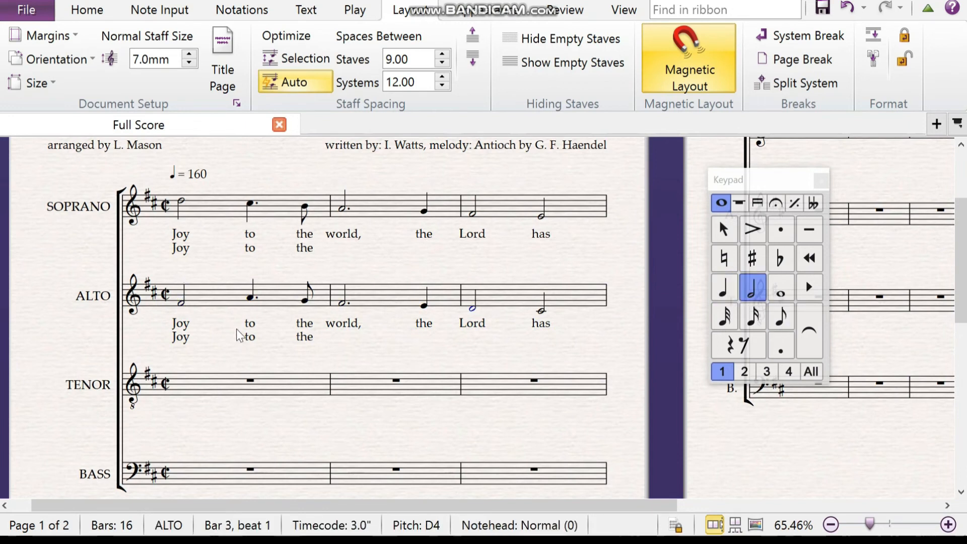
{"action": "key", "text": "Up"}
{"action": "key", "text": "Up"}
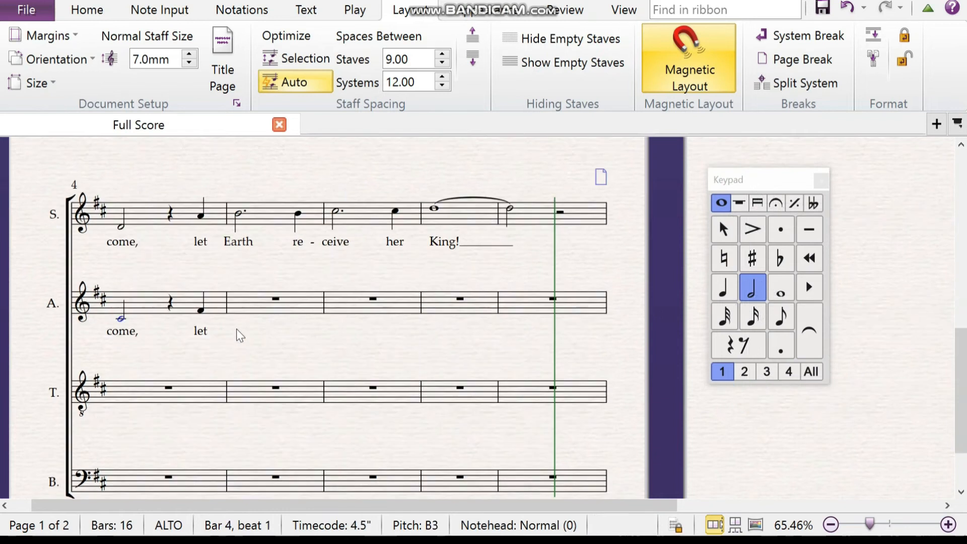
{"action": "key", "text": "Right"}
{"action": "key", "text": "Right"}
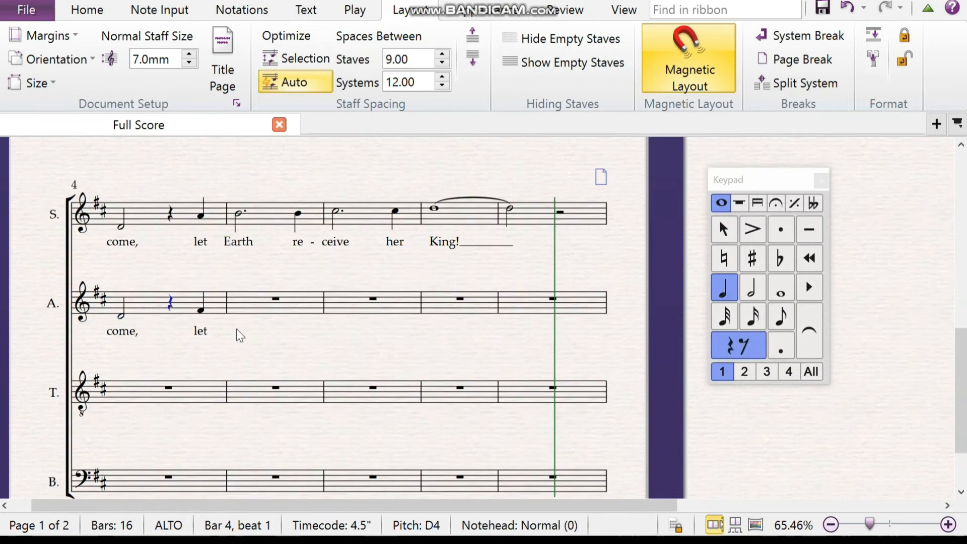
{"action": "key", "text": "Down"}
{"action": "key", "text": "Down"}
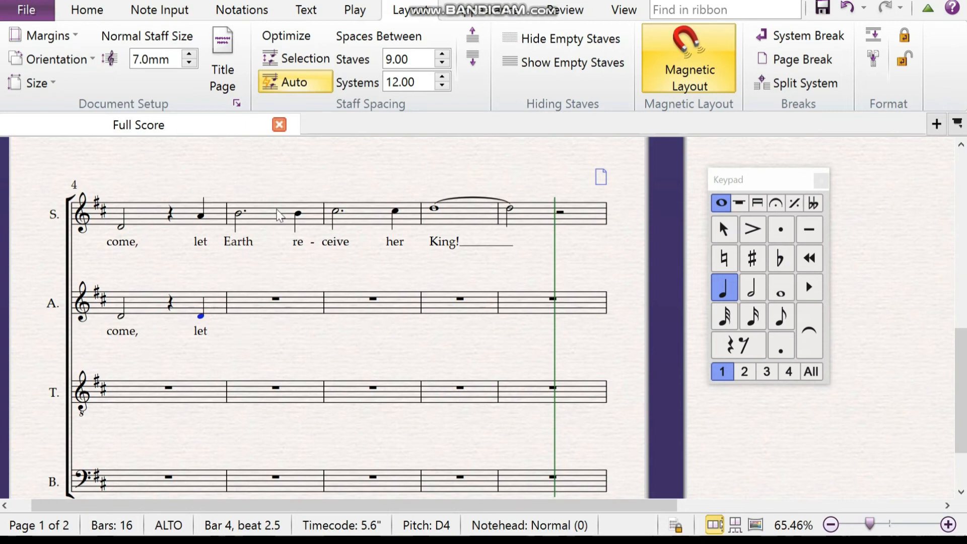
Copy soprano bars 5 to 8 with their lyrics to the alto staff, placing the notes a third lower.
{"action": "left_click", "coordinate": [278, 230]}
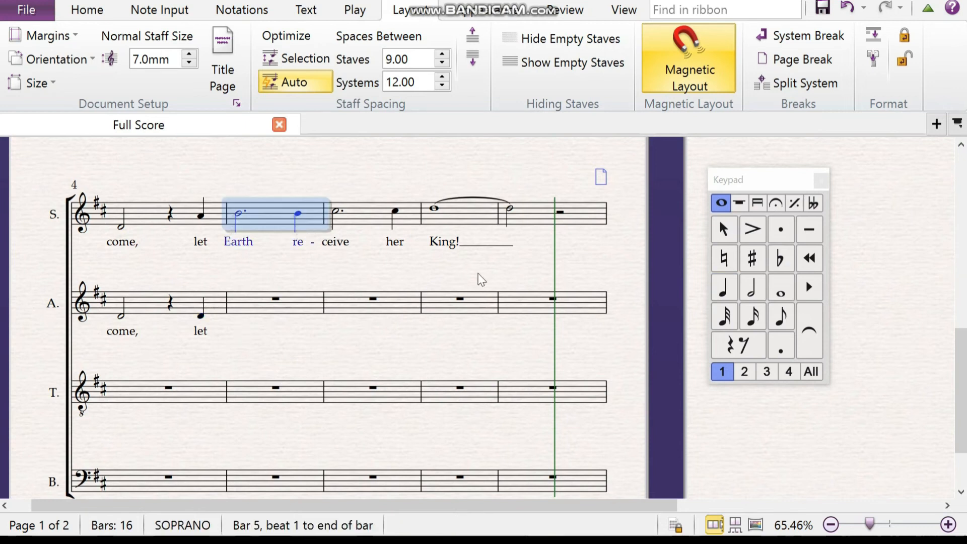
{"action": "left_click", "coordinate": [534, 228], "text": "shift"}
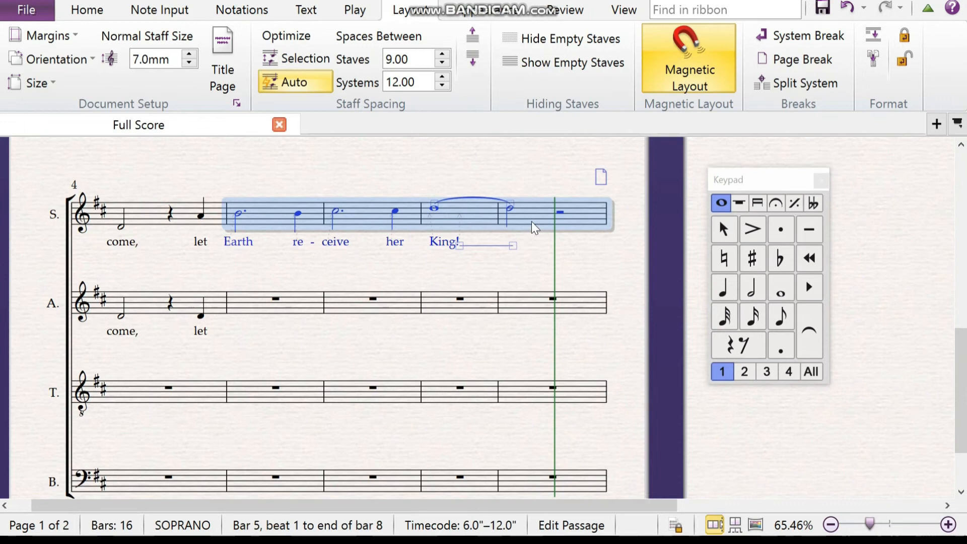
{"action": "left_click", "coordinate": [275, 315], "text": "alt"}
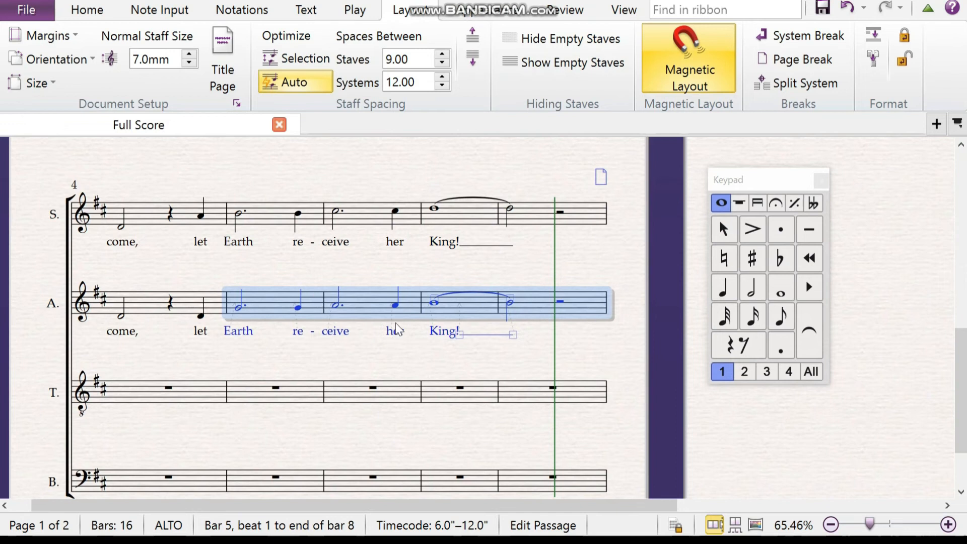
{"action": "left_click", "coordinate": [379, 367]}
Lower the alto notes of bar 6 to E4 and the tied notes across bars 7 and 8 to F#4.
{"action": "left_click", "coordinate": [364, 305]}
{"action": "scroll", "coordinate": [364, 305], "scroll_direction": "up", "scroll_amount": 2}
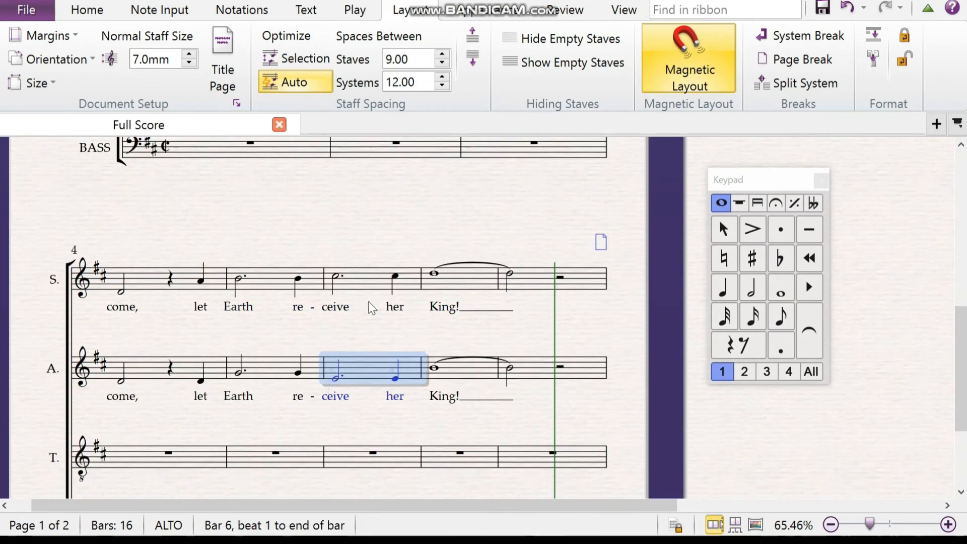
{"action": "left_click", "coordinate": [475, 370]}
{"action": "key", "text": "Down"}
{"action": "key", "text": "Down"}
{"action": "key", "text": "Down"}
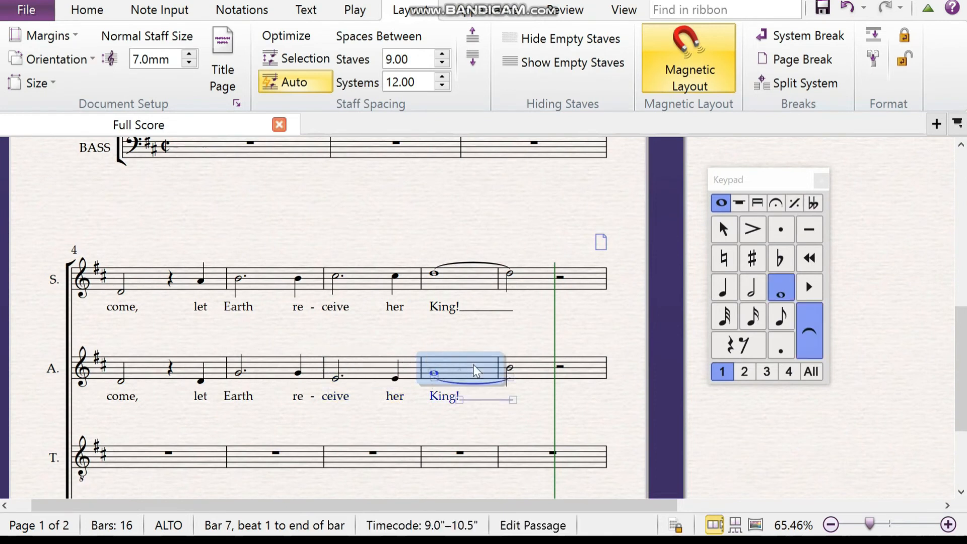
{"action": "left_click", "coordinate": [510, 372]}
{"action": "key", "text": "Down"}
{"action": "key", "text": "Down"}
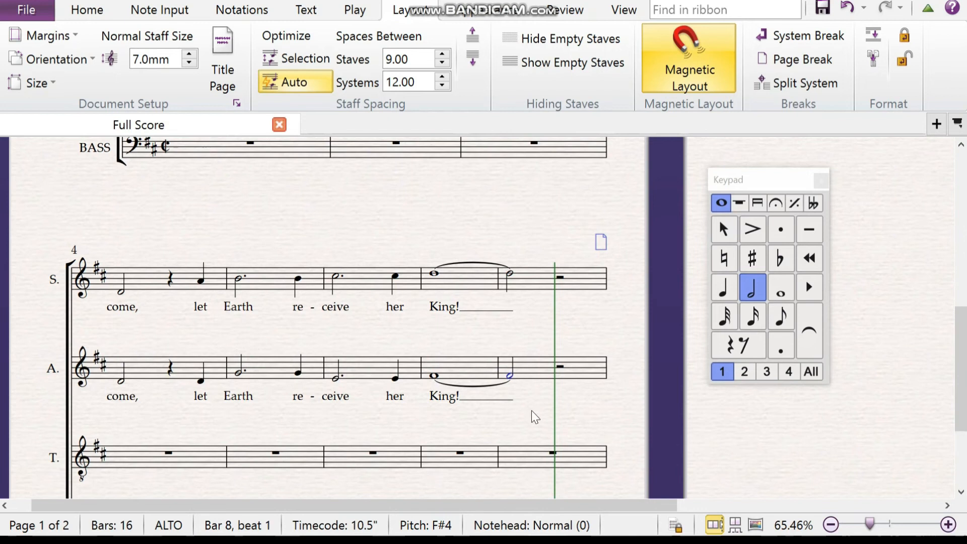
{"action": "key", "text": "Escape"}
Add a slur in the soprano from the first note of bar 1 to the half note of bar 4.
{"action": "scroll", "coordinate": [535, 417], "scroll_direction": "up", "scroll_amount": 10}
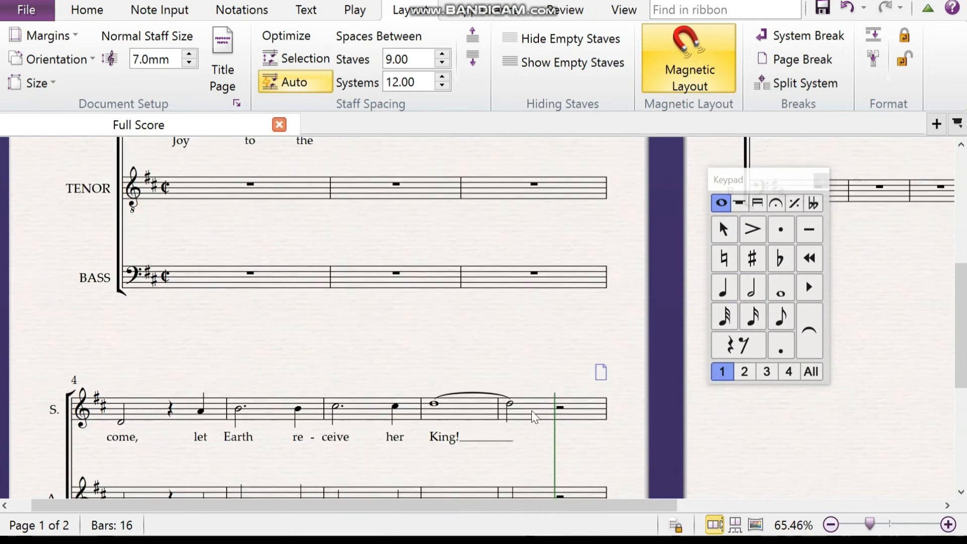
{"action": "scroll", "coordinate": [534, 417], "scroll_direction": "down", "scroll_amount": 2}
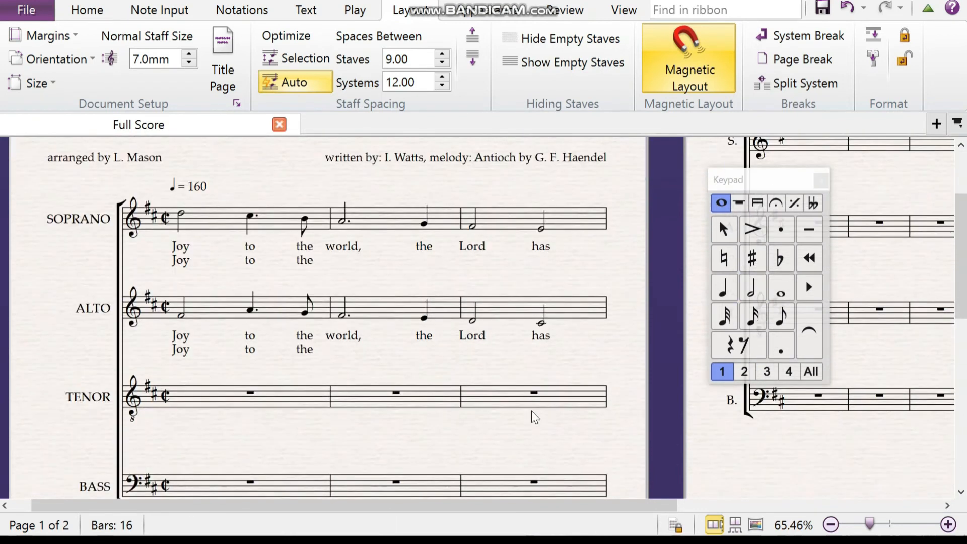
{"action": "left_click", "coordinate": [182, 217]}
{"action": "scroll", "coordinate": [216, 360], "scroll_direction": "down", "scroll_amount": 10}
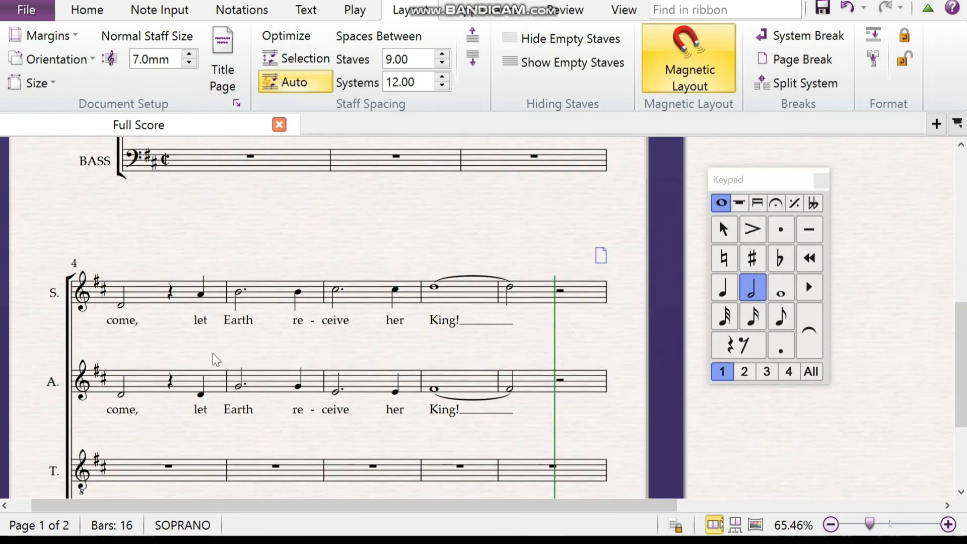
{"action": "left_click", "coordinate": [122, 307], "text": "shift"}
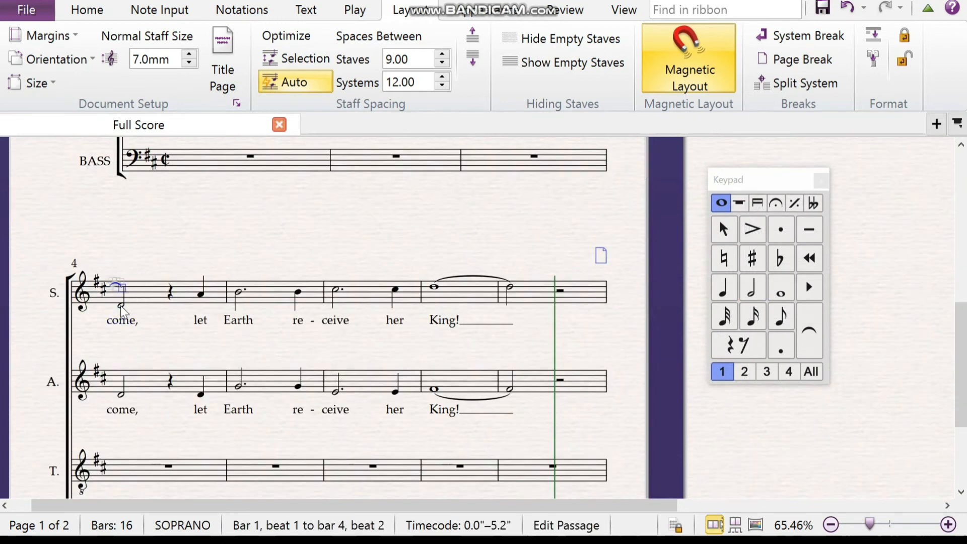
{"action": "key", "text": "s"}
{"action": "scroll", "coordinate": [247, 280], "scroll_direction": "up", "scroll_amount": 10}
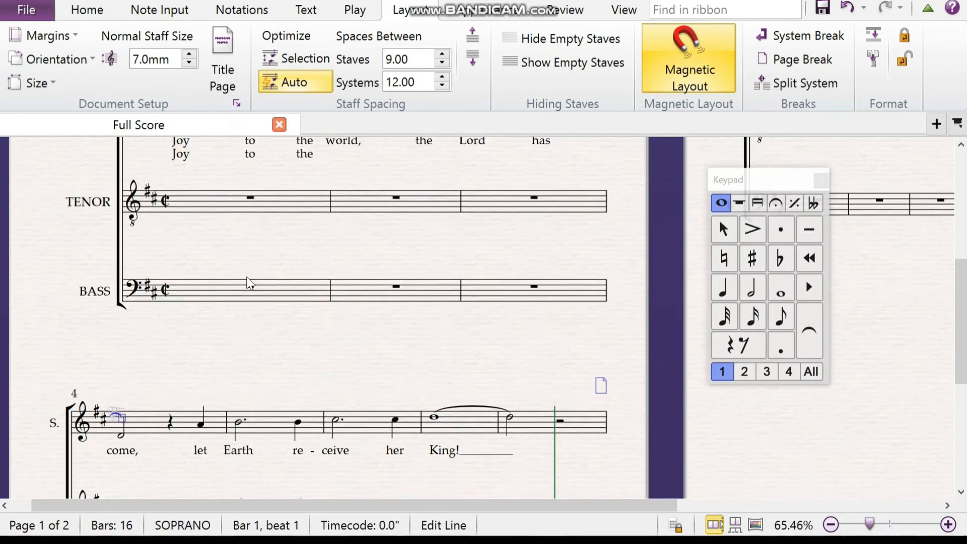
{"action": "left_click", "coordinate": [426, 403]}
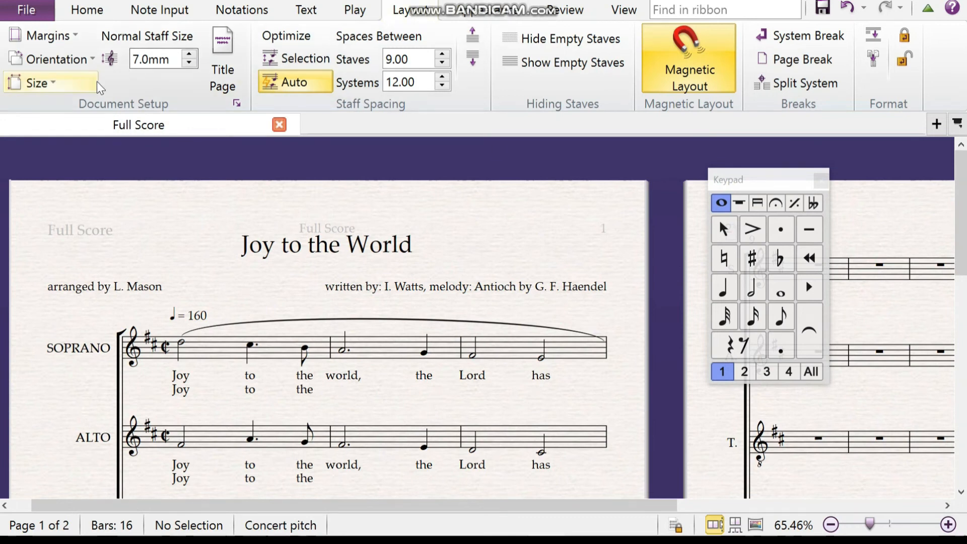
Select the whole score and reduce the normal staff size to 6.2 mm.
{"action": "key", "text": "ctrl+a"}
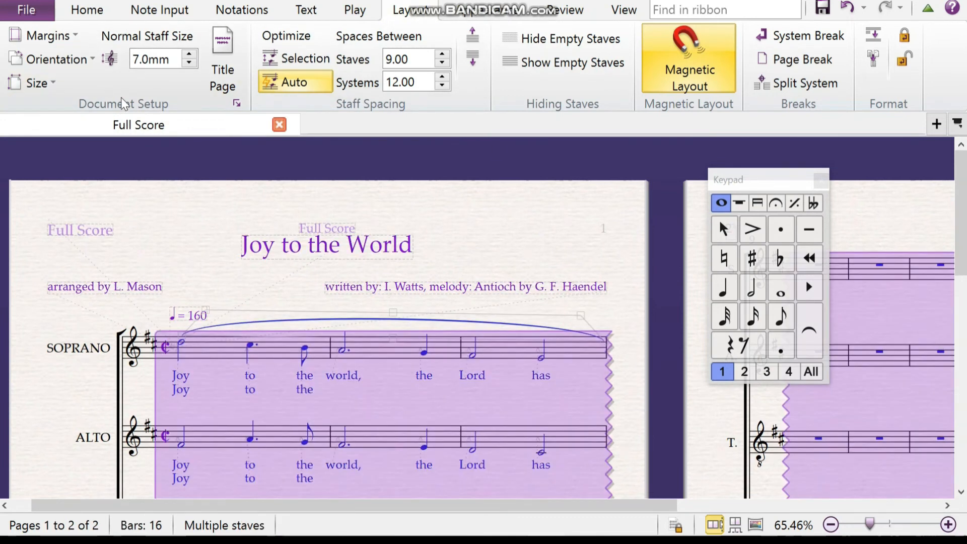
{"action": "left_click", "coordinate": [190, 64]}
{"action": "left_click", "coordinate": [189, 64]}
{"action": "left_click", "coordinate": [190, 64]}
{"action": "left_click", "coordinate": [189, 64]}
{"action": "left_click", "coordinate": [189, 64]}
{"action": "left_click", "coordinate": [189, 64]}
{"action": "left_click", "coordinate": [190, 64]}
{"action": "left_click", "coordinate": [190, 64]}
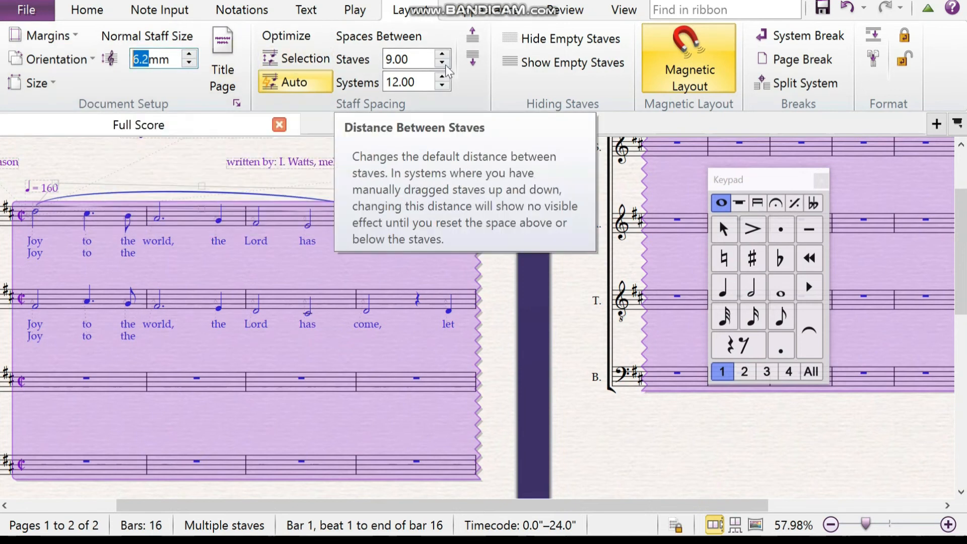
Set the spacing between systems to 8.00 spaces and between staves to 5.00 spaces.
{"action": "left_click", "coordinate": [442, 85]}
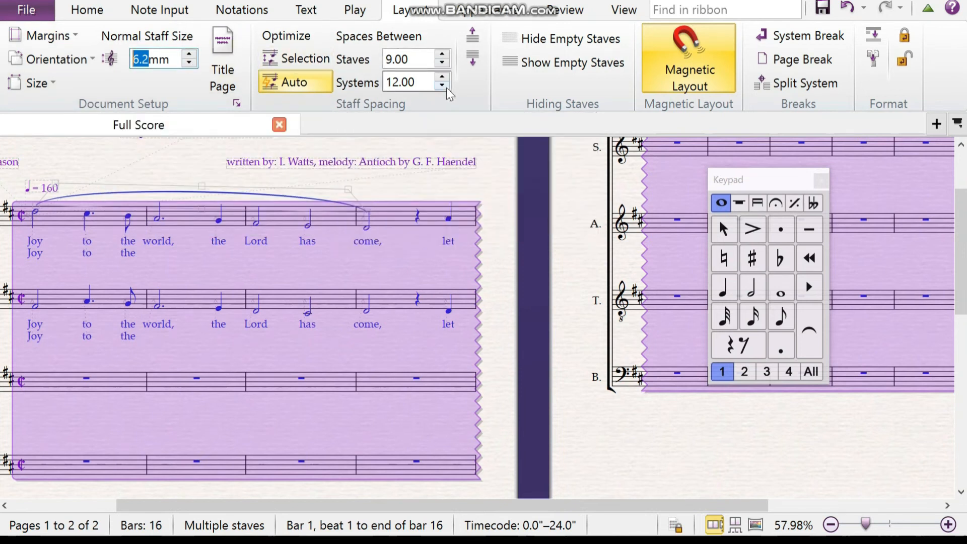
{"action": "left_click", "coordinate": [442, 85]}
{"action": "left_click", "coordinate": [442, 85]}
{"action": "left_click", "coordinate": [442, 85]}
{"action": "left_click", "coordinate": [442, 62]}
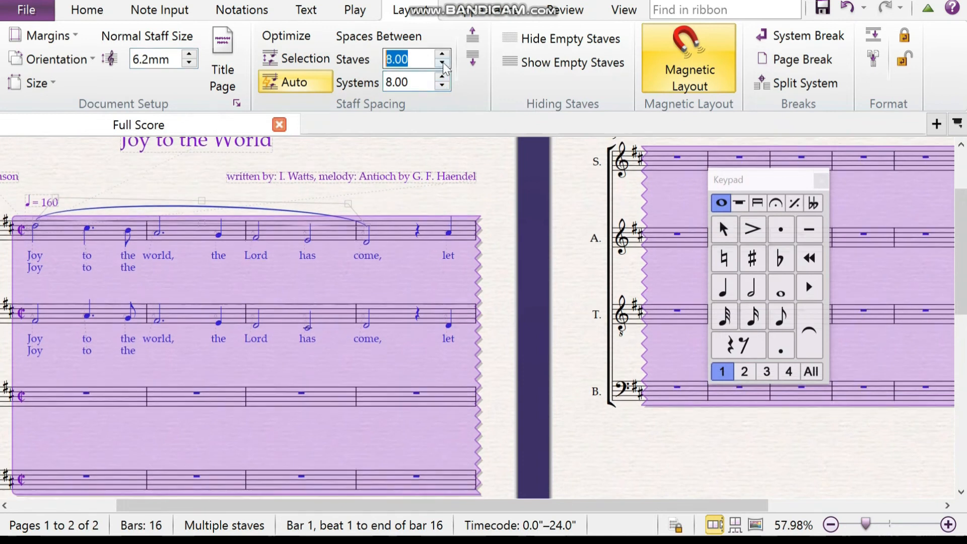
{"action": "left_click", "coordinate": [442, 62]}
{"action": "left_click", "coordinate": [442, 62]}
{"action": "left_click", "coordinate": [442, 62]}
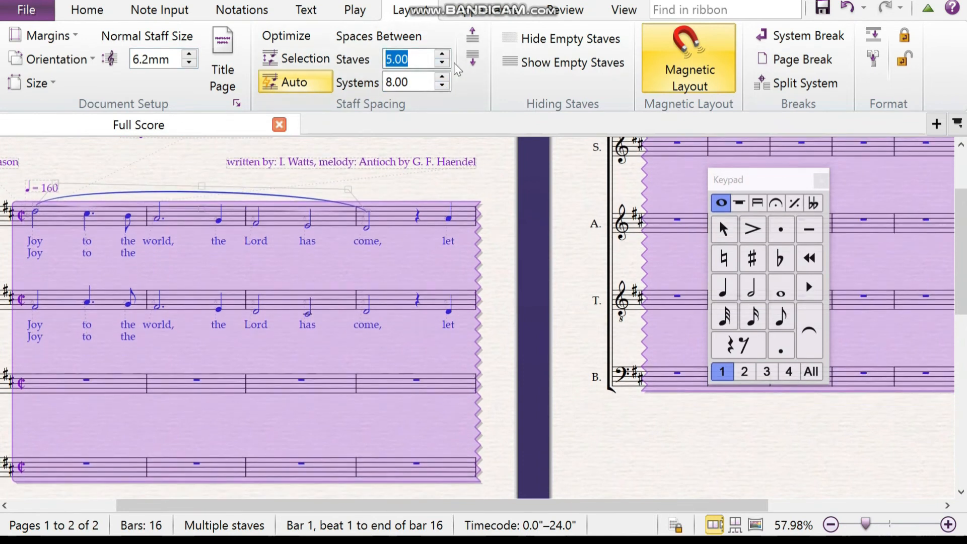
{"action": "scroll", "coordinate": [475, 252], "scroll_direction": "up", "scroll_amount": 2}
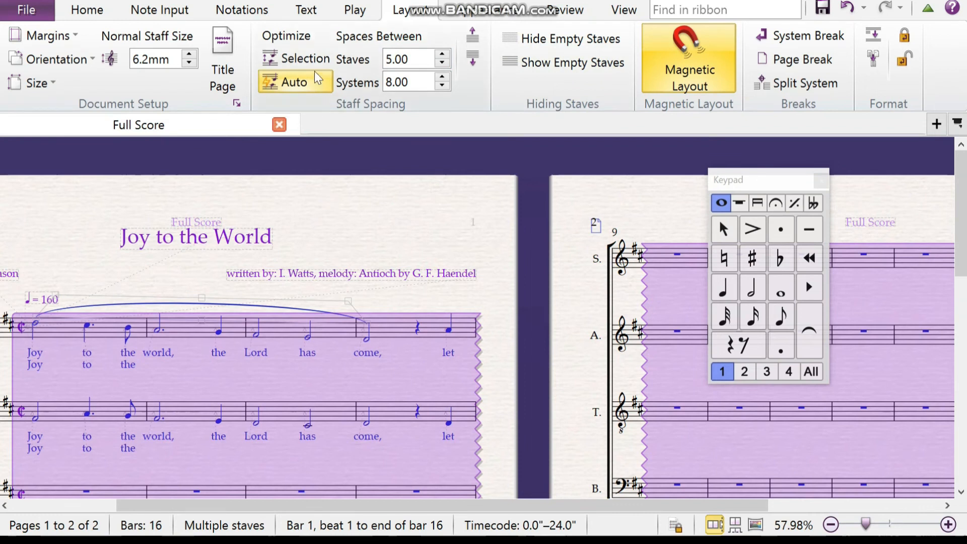
Examine the available fonts, font styles and text style presets for the selected score, then clear the selection.
{"action": "left_click", "coordinate": [306, 12]}
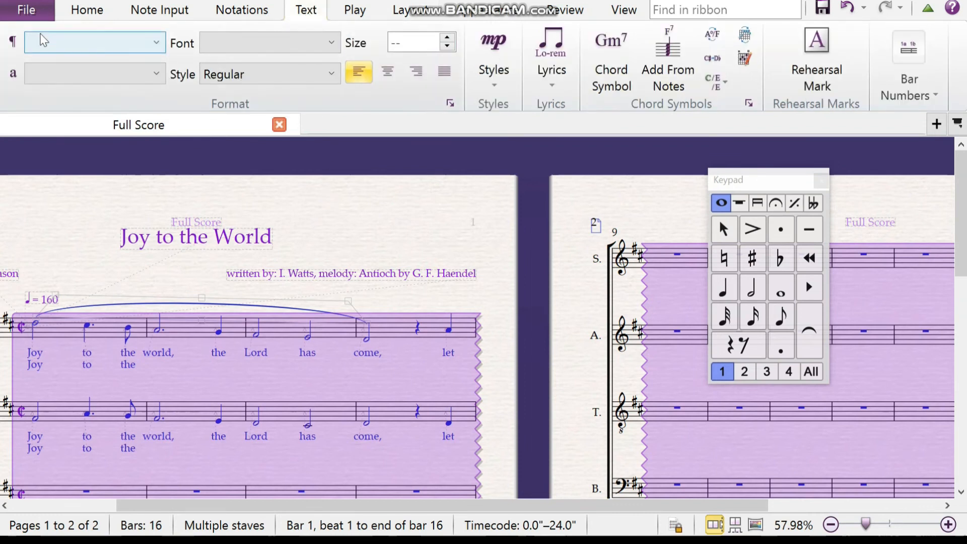
{"action": "left_click", "coordinate": [311, 50]}
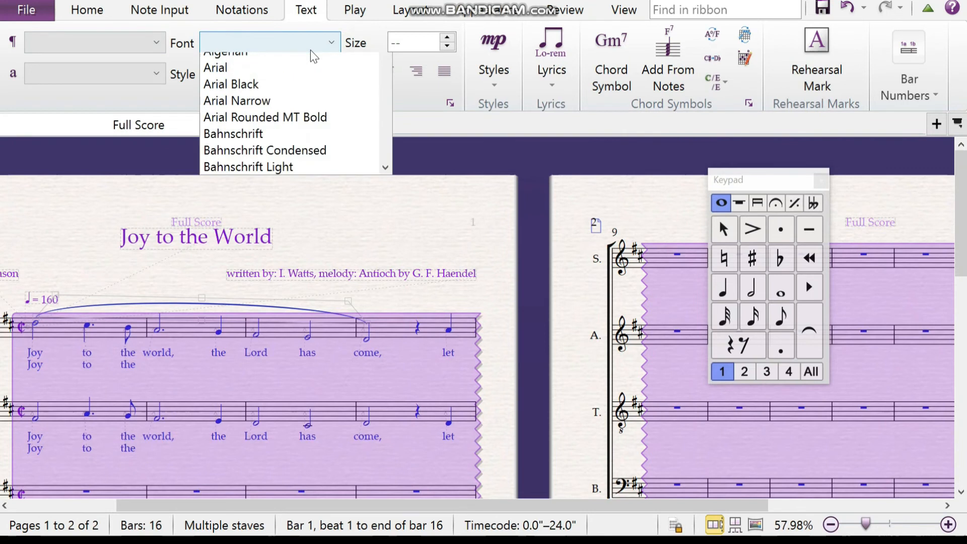
{"action": "left_click", "coordinate": [310, 50]}
{"action": "left_click", "coordinate": [311, 50]}
{"action": "left_click", "coordinate": [310, 50]}
{"action": "left_click", "coordinate": [307, 66]}
{"action": "left_click", "coordinate": [312, 70]}
{"action": "left_click", "coordinate": [312, 70]}
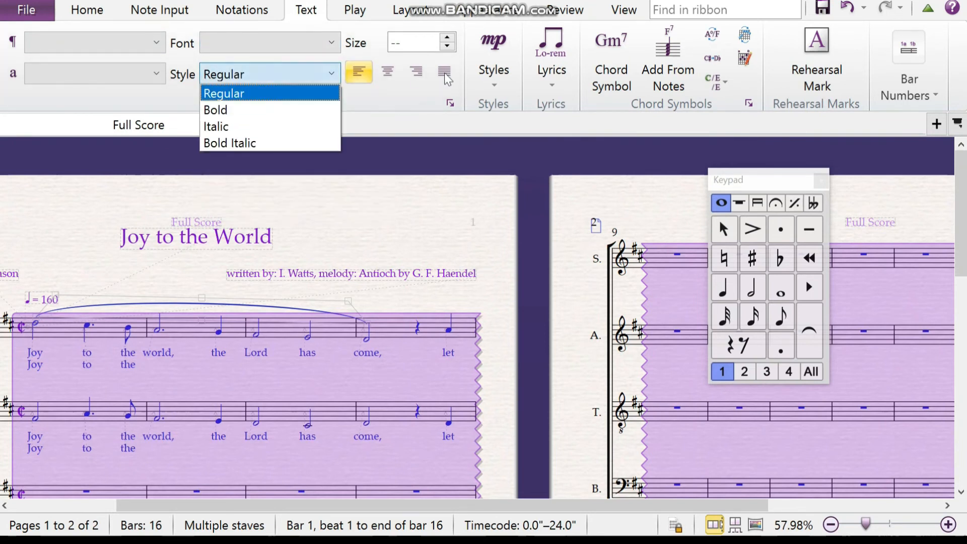
{"action": "left_click", "coordinate": [501, 76]}
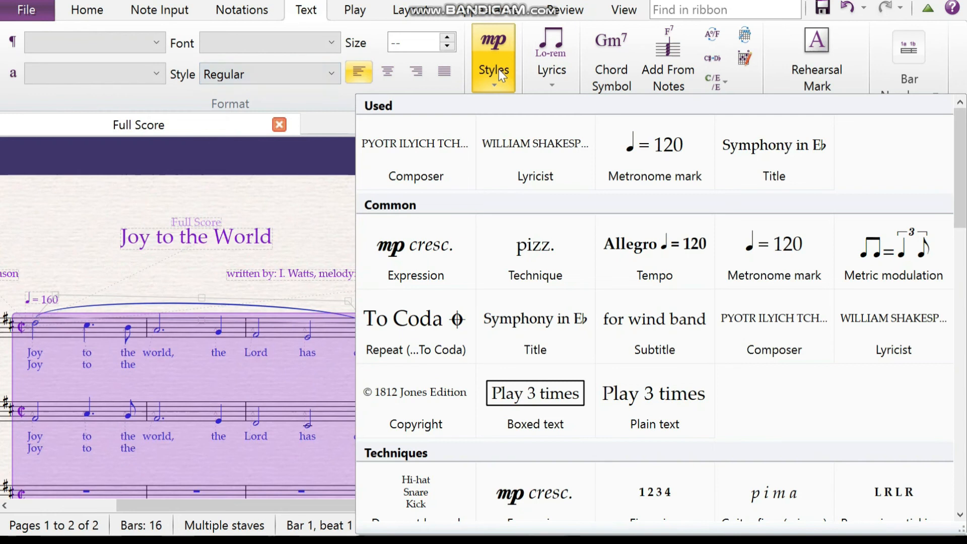
{"action": "left_click", "coordinate": [499, 68]}
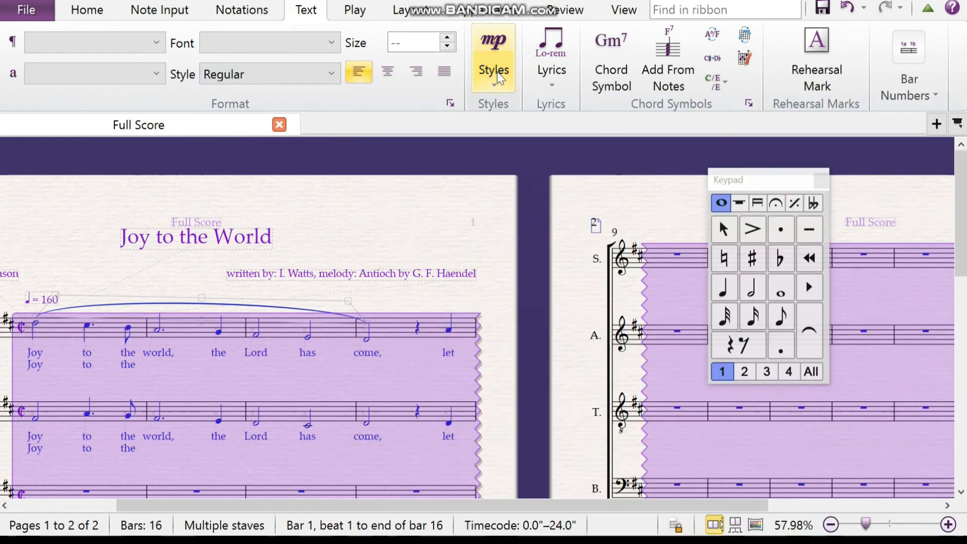
{"action": "left_click_drag", "start_coordinate": [55, 253], "coordinate": [212, 216]}
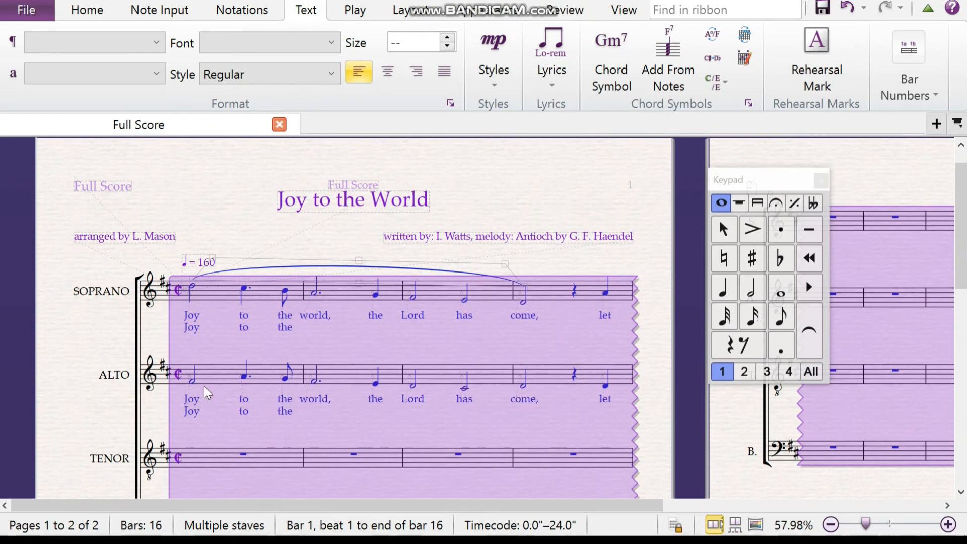
{"action": "left_click", "coordinate": [220, 224]}
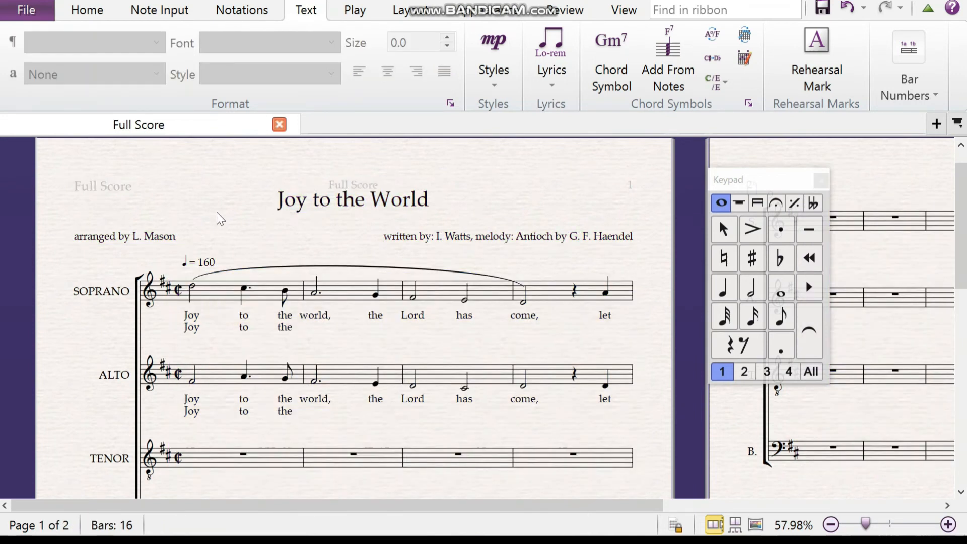
Select the whole score and transpose it up by a Major/Perfect 4th, including the key signatures.
{"action": "left_click", "coordinate": [210, 297]}
{"action": "key", "text": "ctrl+a"}
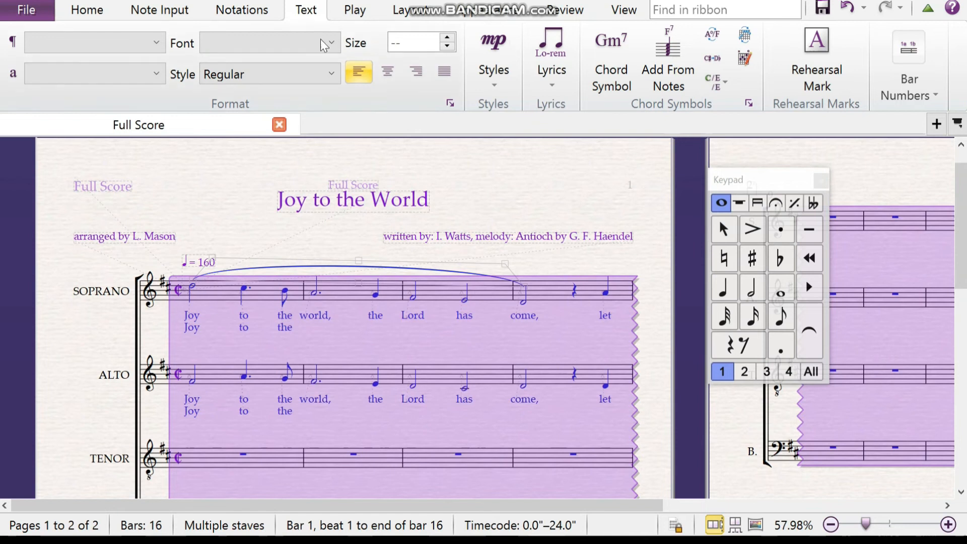
{"action": "left_click", "coordinate": [172, 22]}
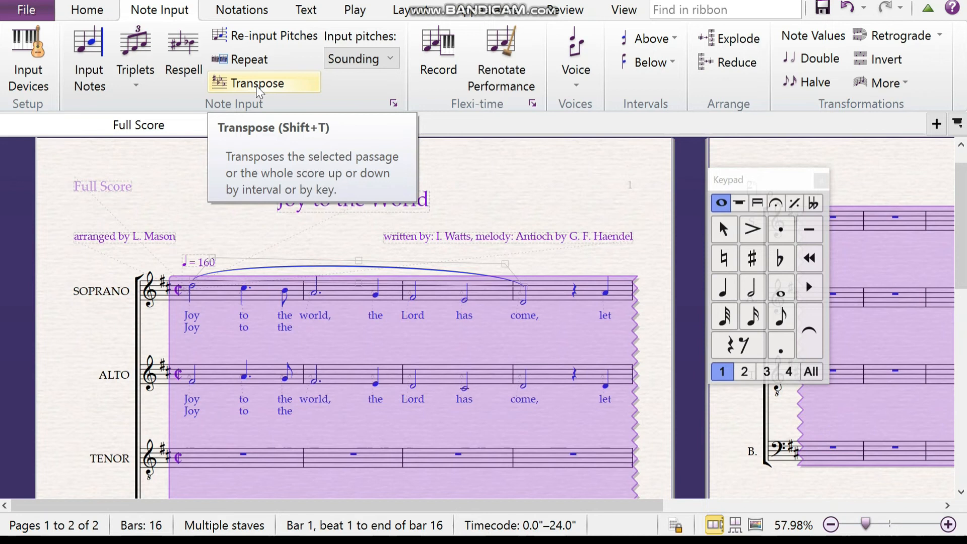
{"action": "left_click", "coordinate": [257, 83]}
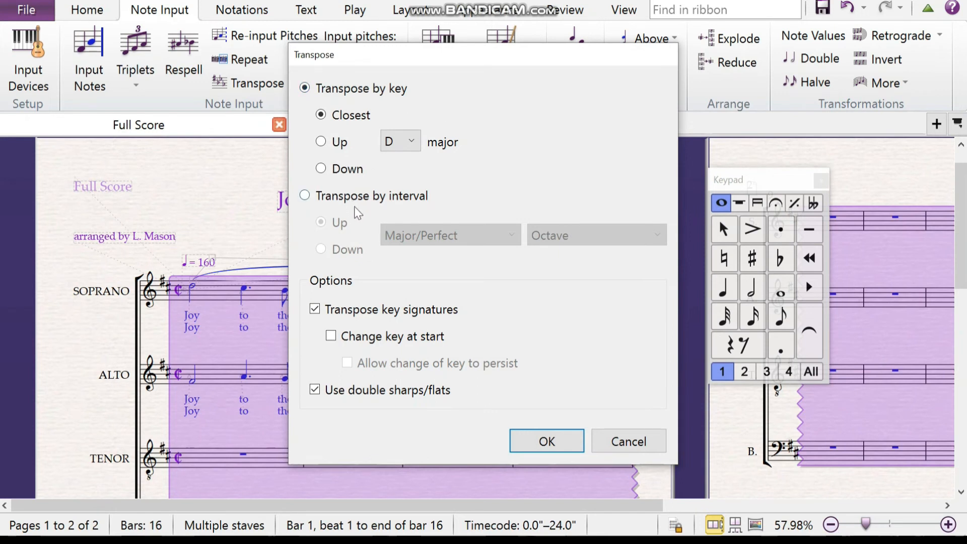
{"action": "left_click", "coordinate": [310, 200]}
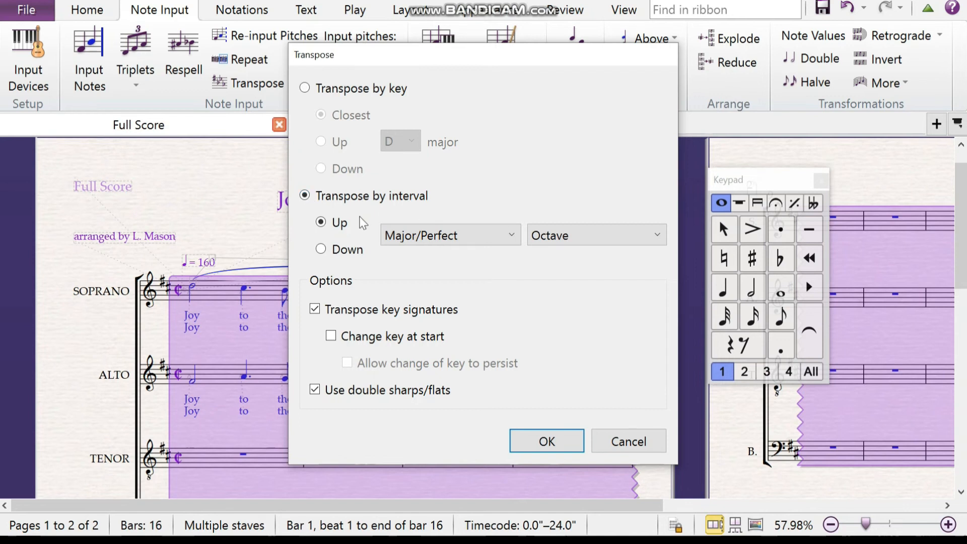
{"action": "left_click", "coordinate": [446, 235]}
{"action": "left_click", "coordinate": [431, 229]}
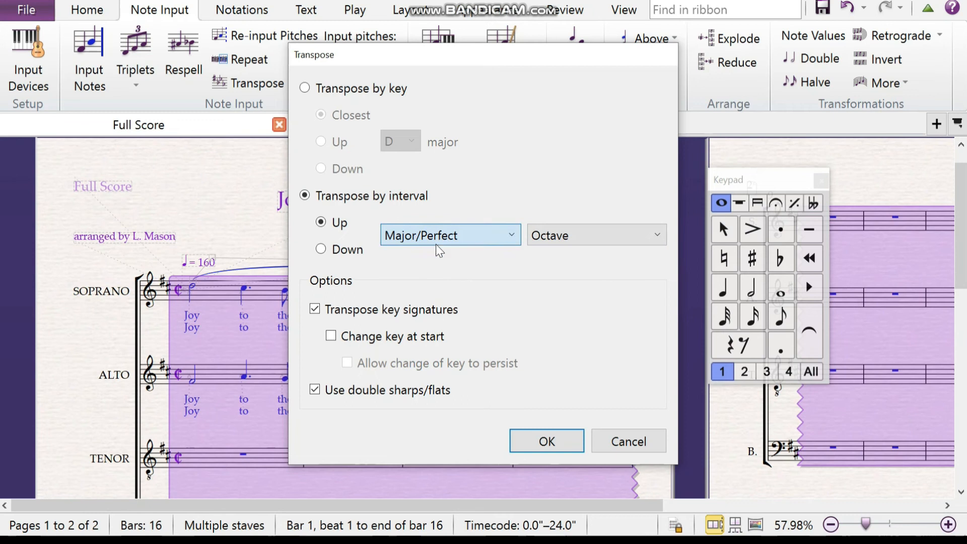
{"action": "left_click", "coordinate": [565, 236]}
{"action": "left_click", "coordinate": [554, 304]}
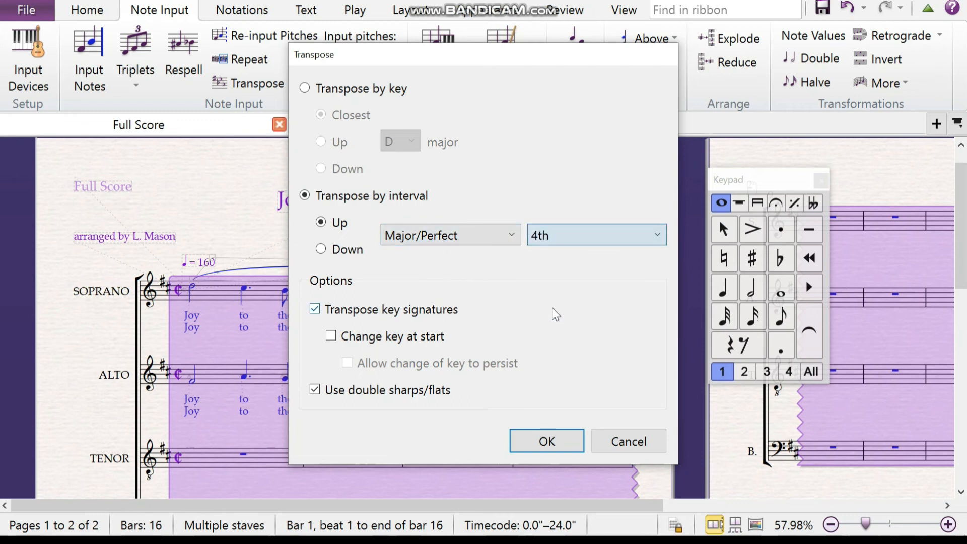
{"action": "left_click", "coordinate": [546, 445]}
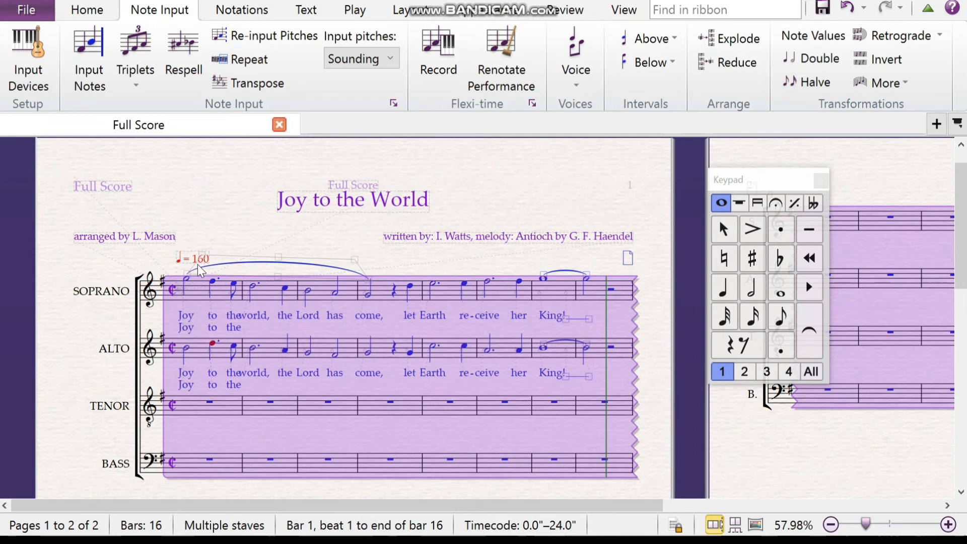
{"action": "scroll", "coordinate": [203, 271], "scroll_direction": "down", "scroll_amount": 2}
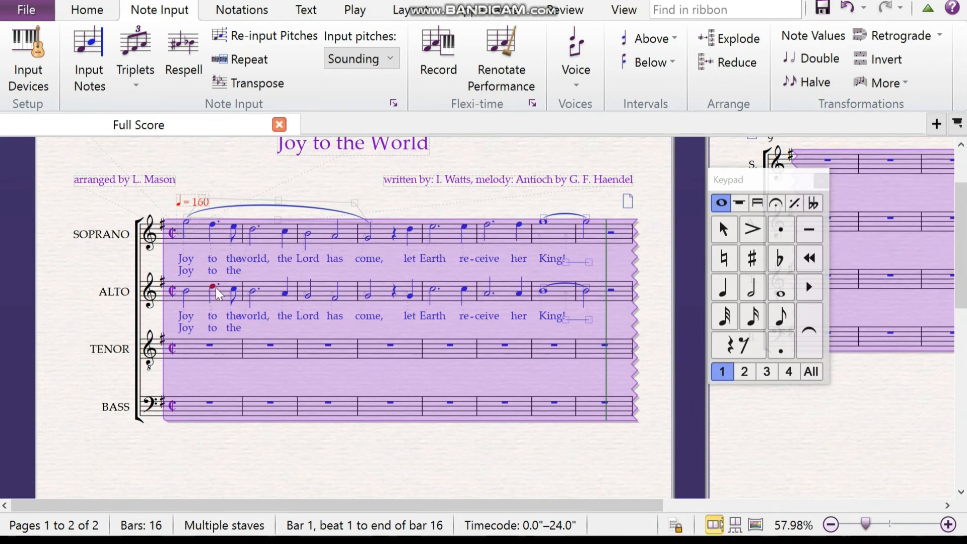
{"action": "left_click", "coordinate": [224, 369]}
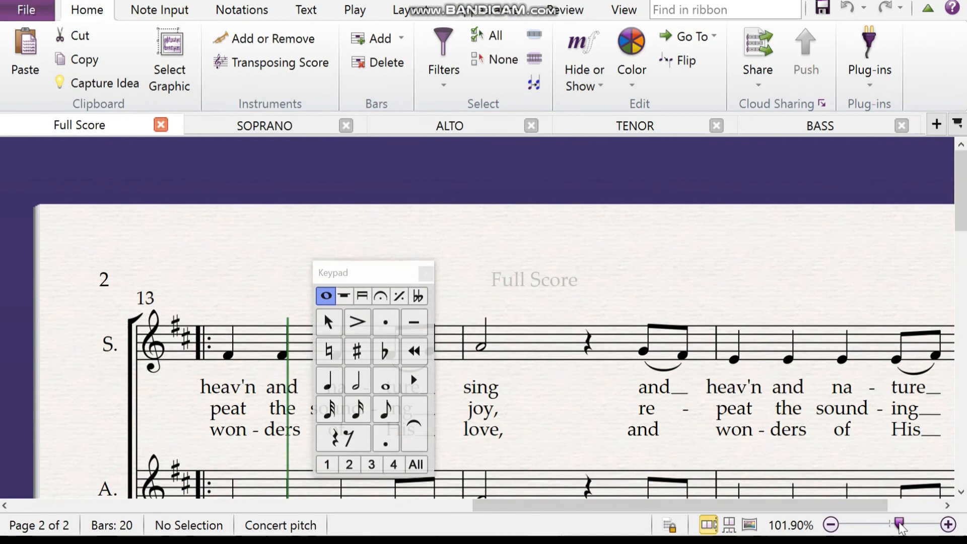
Bring the completed full score into view and move the Keypad clear of the first page's music.
{"action": "left_click_drag", "start_coordinate": [892, 524], "coordinate": [862, 525]}
{"action": "left_click_drag", "start_coordinate": [164, 346], "coordinate": [204, 199]}
{"action": "left_click_drag", "start_coordinate": [354, 279], "coordinate": [828, 302]}
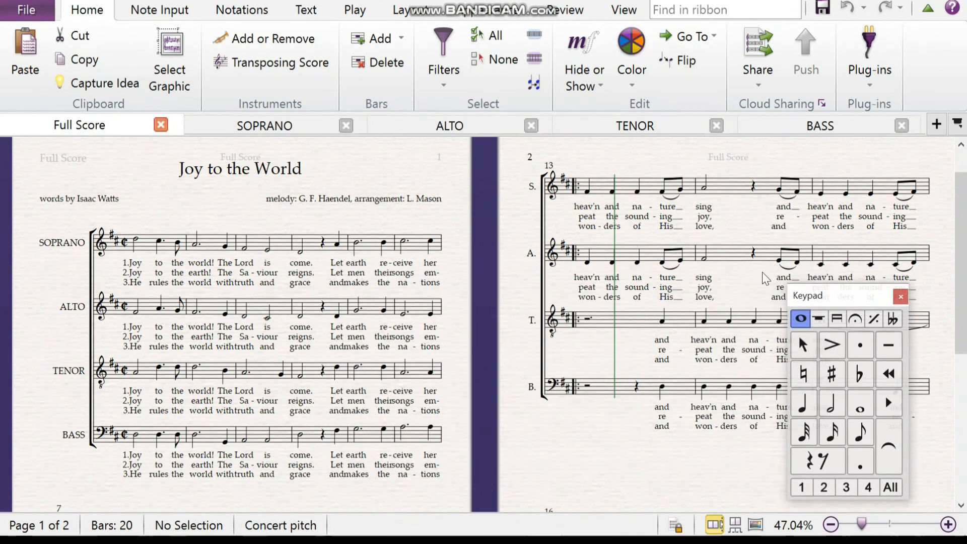
{"action": "left_click_drag", "start_coordinate": [363, 161], "coordinate": [381, 147]}
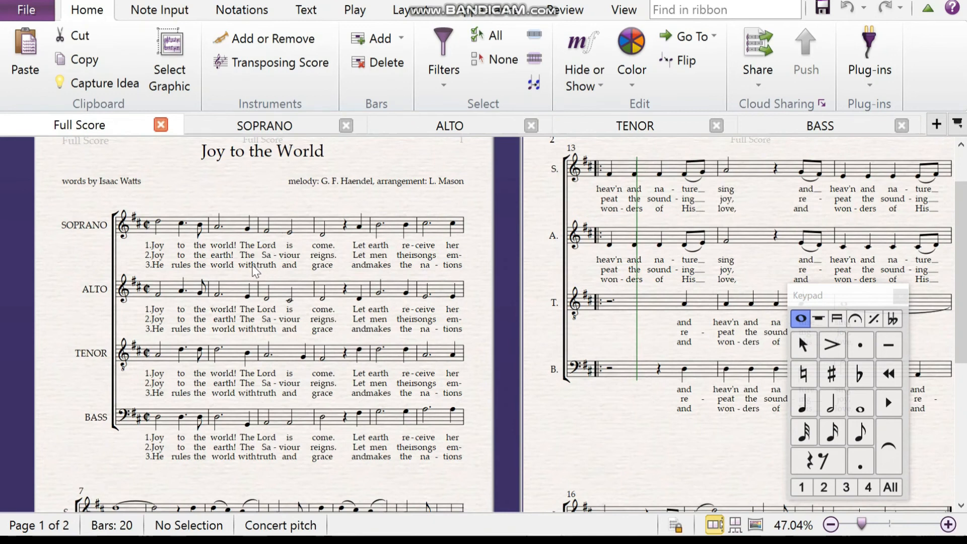
{"action": "mouse_move", "coordinate": [233, 171]}
{"action": "left_mouse_down"}
{"action": "mouse_move", "coordinate": [226, 221]}
{"action": "mouse_move", "coordinate": [238, 176]}
{"action": "left_mouse_up"}
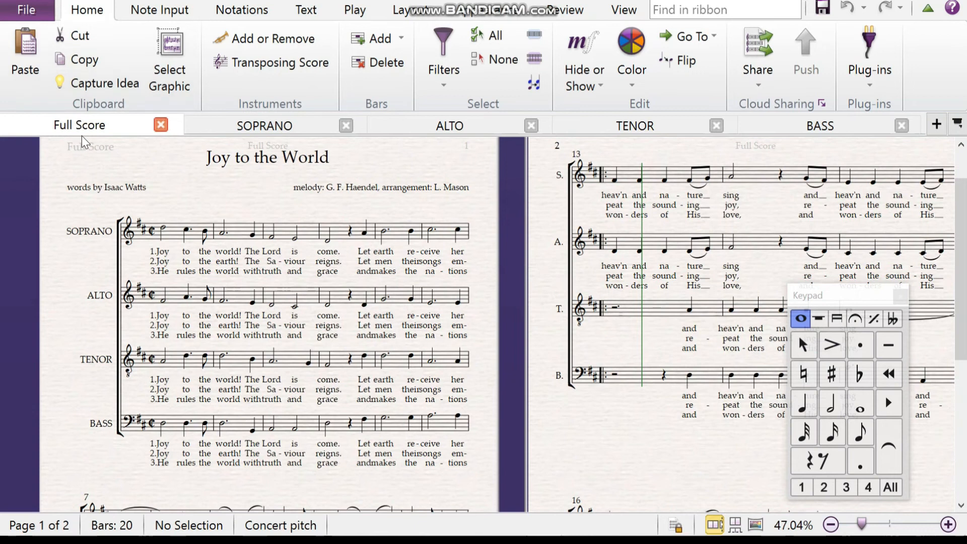
Examine the individual soprano and alto parts with their titles, music and lyrics.
{"action": "left_click", "coordinate": [237, 127]}
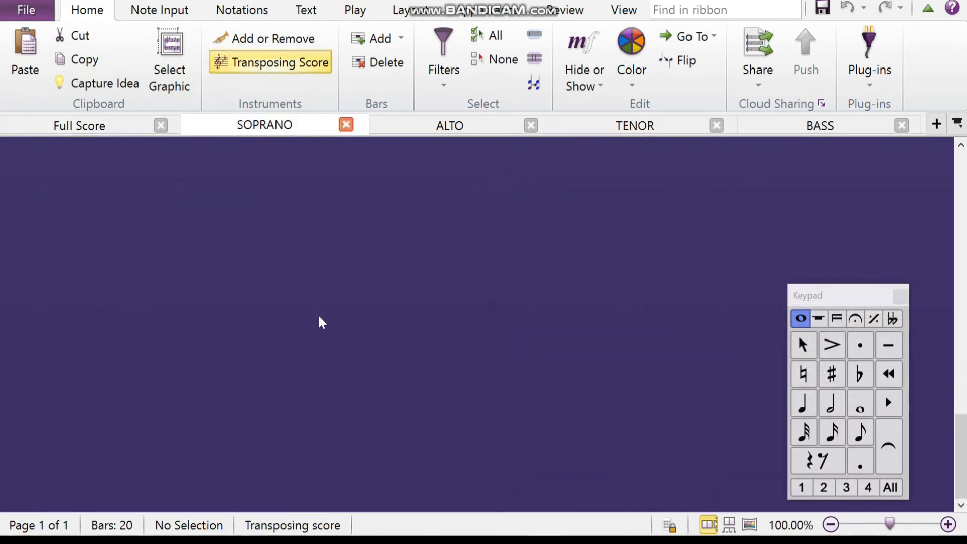
{"action": "left_click_drag", "start_coordinate": [961, 482], "coordinate": [929, 203]}
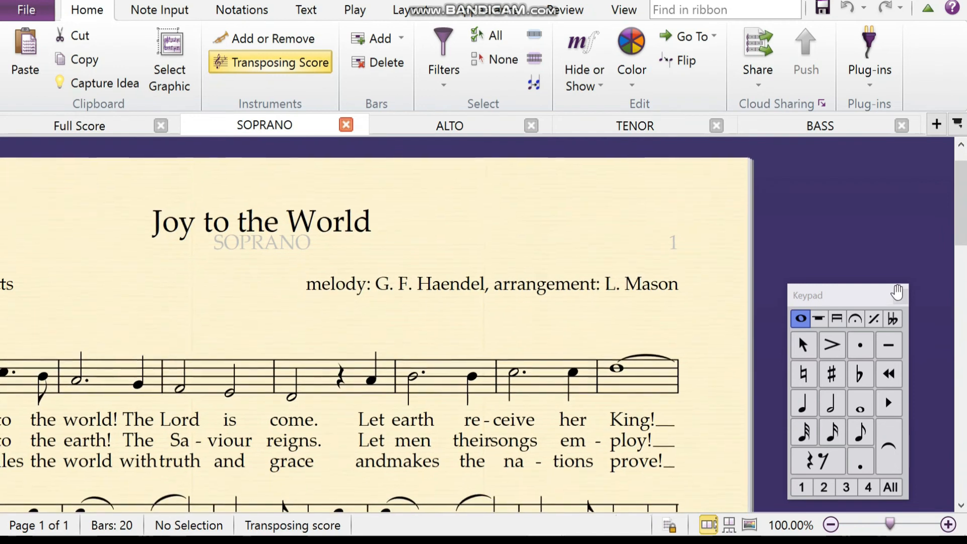
{"action": "left_click_drag", "start_coordinate": [128, 313], "coordinate": [392, 315]}
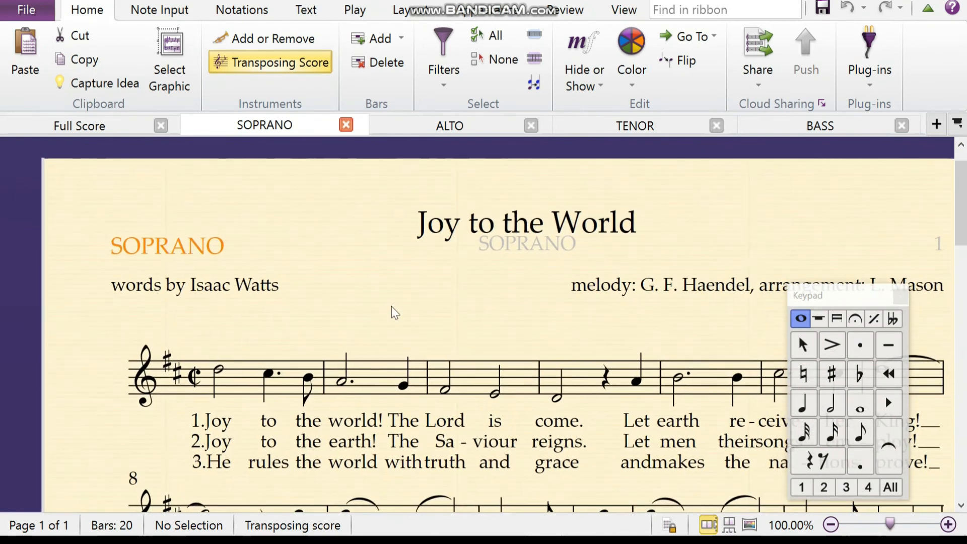
{"action": "left_click", "coordinate": [391, 129]}
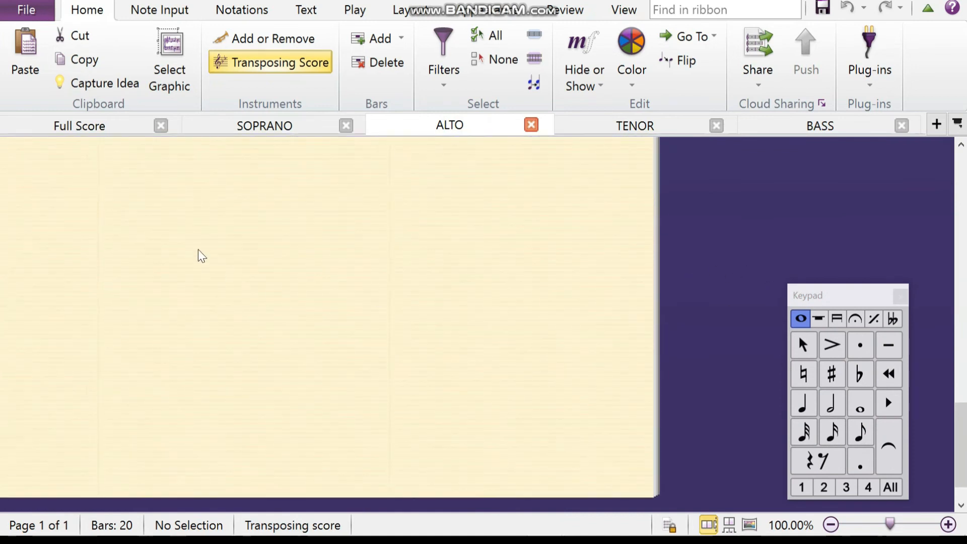
{"action": "left_click", "coordinate": [338, 223]}
{"action": "mouse_move", "coordinate": [338, 222]}
{"action": "left_mouse_down"}
{"action": "mouse_move", "coordinate": [294, 332]}
{"action": "mouse_move", "coordinate": [347, 151]}
{"action": "mouse_move", "coordinate": [334, 225]}
{"action": "left_mouse_up"}
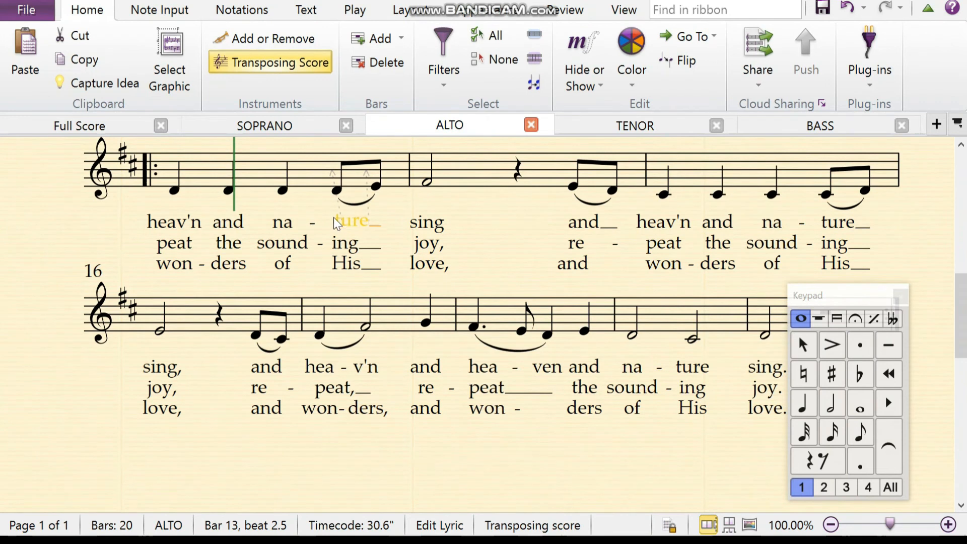
{"action": "left_click", "coordinate": [474, 234]}
{"action": "scroll", "coordinate": [426, 273], "scroll_direction": "up", "scroll_amount": 6}
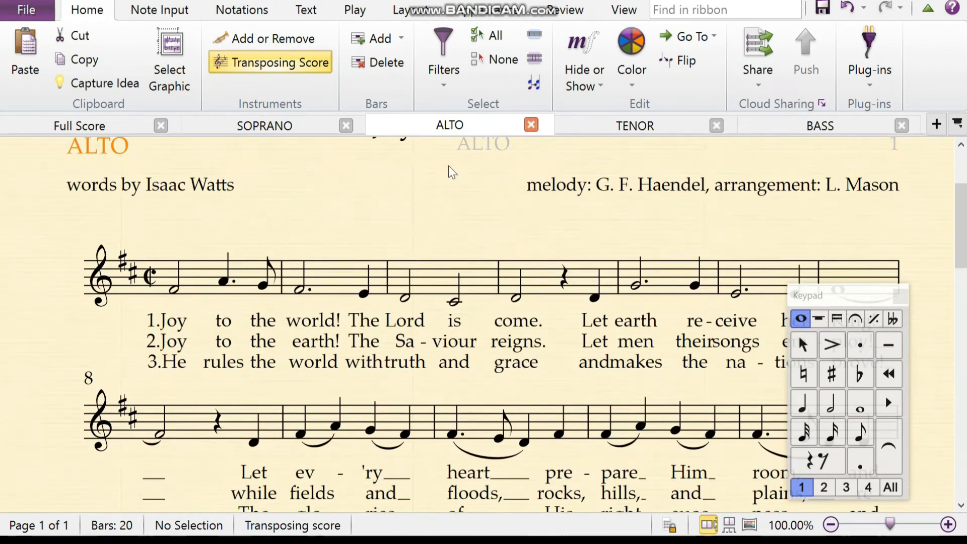
Examine the individual tenor and bass parts.
{"action": "left_click", "coordinate": [570, 129]}
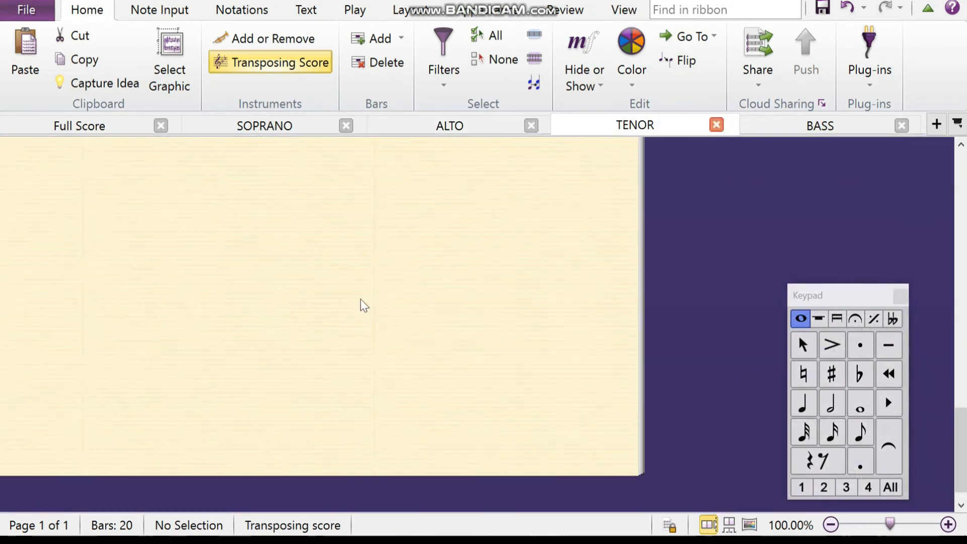
{"action": "scroll", "coordinate": [450, 276], "scroll_direction": "up", "scroll_amount": 3}
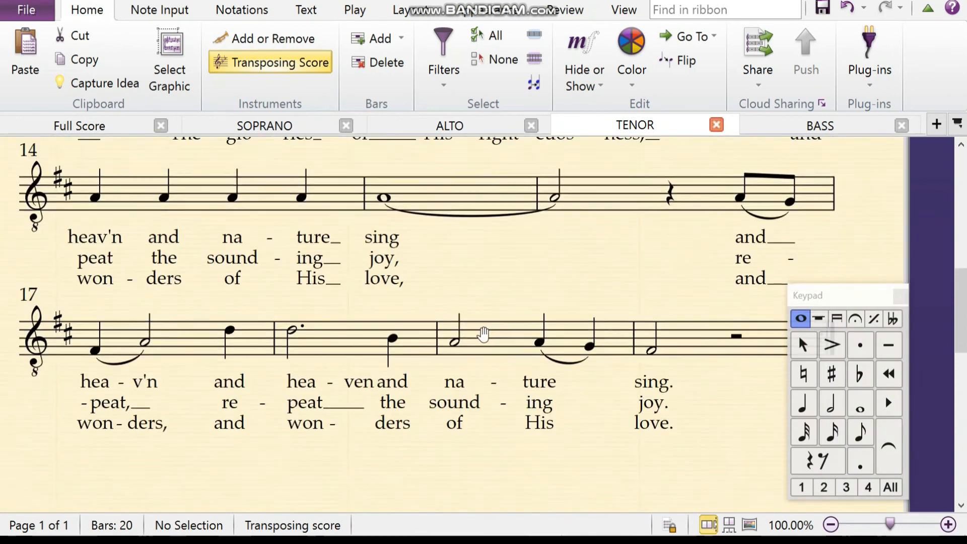
{"action": "left_click", "coordinate": [781, 126]}
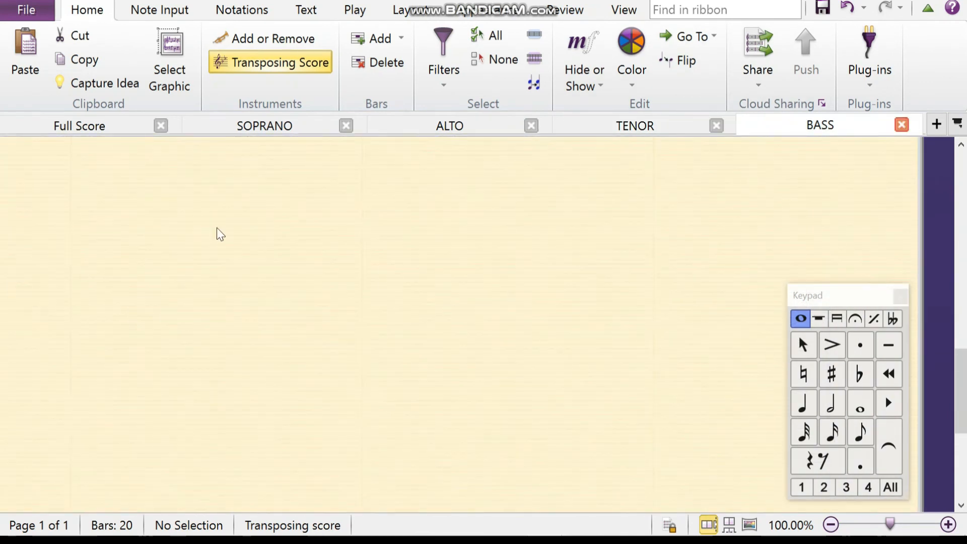
{"action": "left_click_drag", "start_coordinate": [220, 234], "coordinate": [254, 526]}
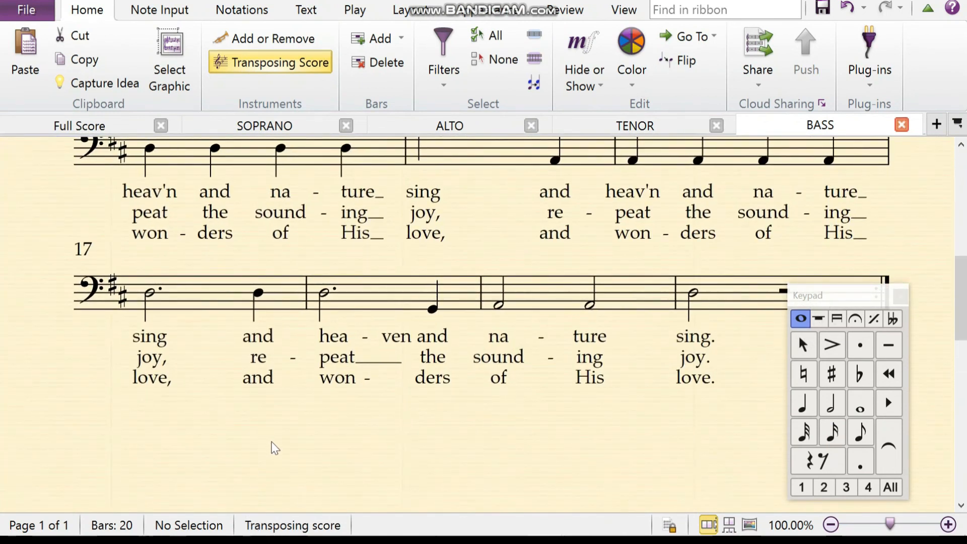
{"action": "scroll", "coordinate": [272, 442], "scroll_direction": "up", "scroll_amount": 10}
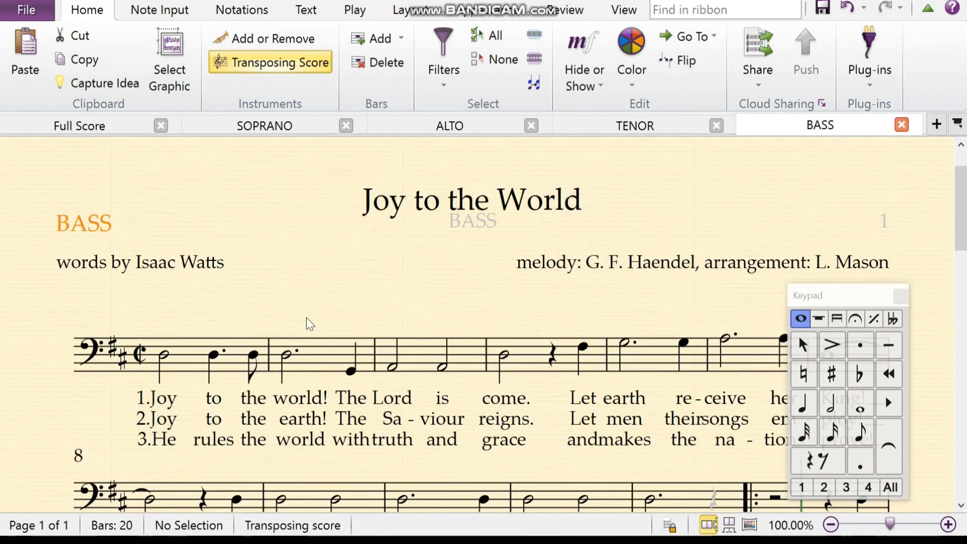
Close the soprano, alto, tenor and bass parts, leaving only the full score open.
{"action": "left_click", "coordinate": [345, 125]}
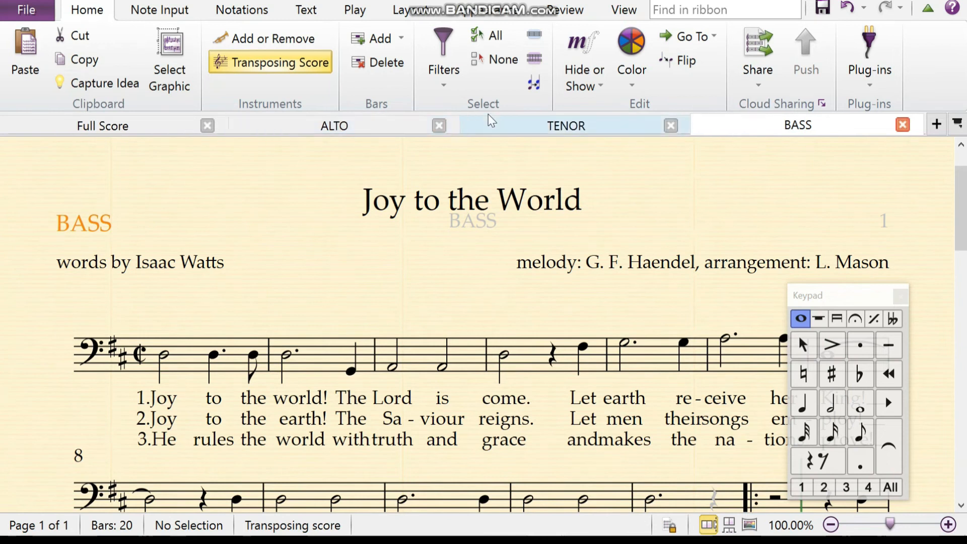
{"action": "left_click", "coordinate": [439, 125]}
{"action": "left_click", "coordinate": [583, 125]}
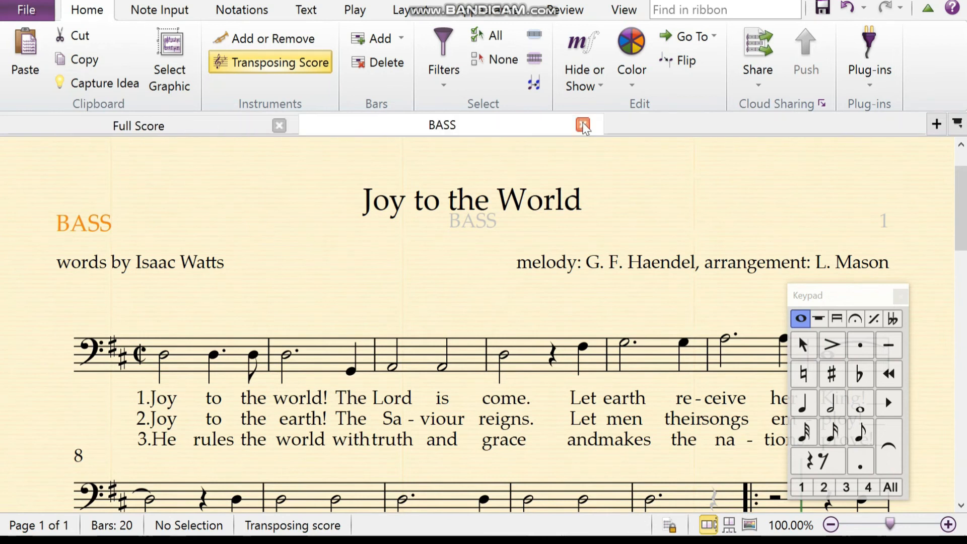
{"action": "left_click", "coordinate": [583, 125]}
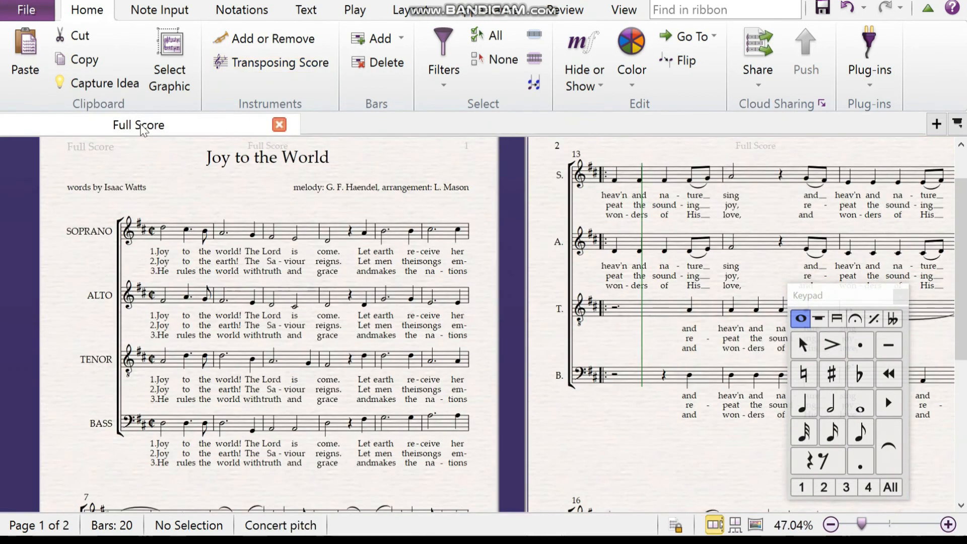
Reopen the SOPRANO part alongside the full score and view its opening systems.
{"action": "right_click", "coordinate": [332, 123]}
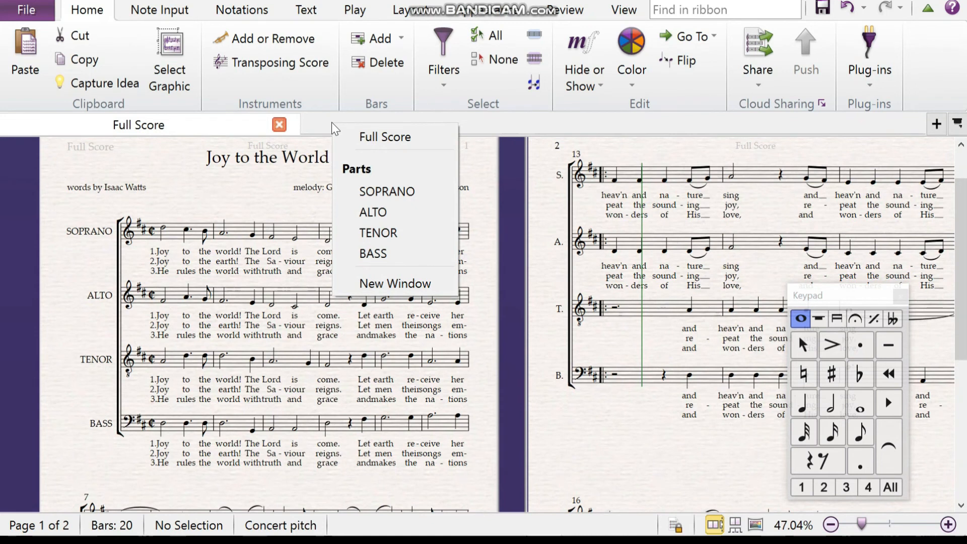
{"action": "left_click", "coordinate": [375, 191]}
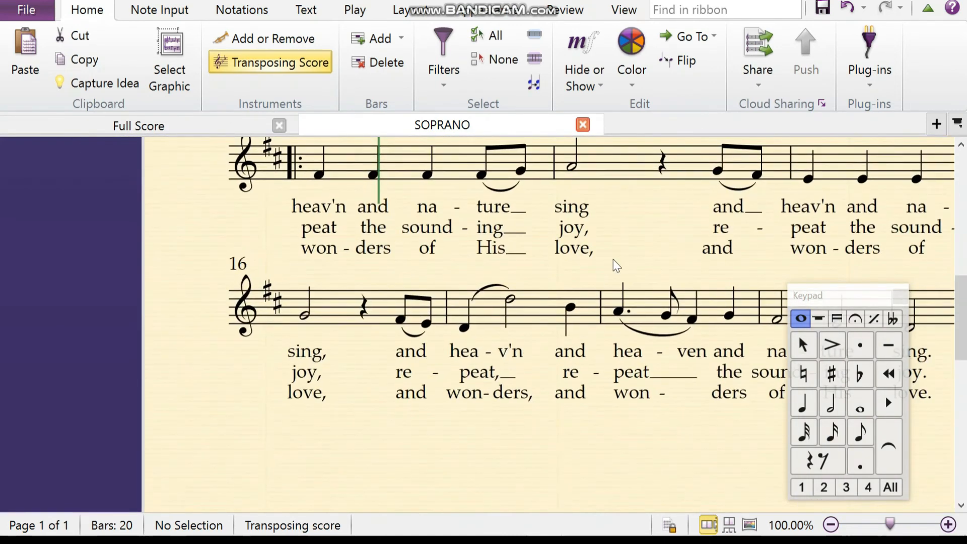
{"action": "scroll", "coordinate": [612, 258], "scroll_direction": "up", "scroll_amount": 5}
{"action": "mouse_move", "coordinate": [891, 524]}
{"action": "left_mouse_down"}
{"action": "mouse_move", "coordinate": [852, 524]}
{"action": "mouse_move", "coordinate": [890, 524]}
{"action": "left_mouse_up"}
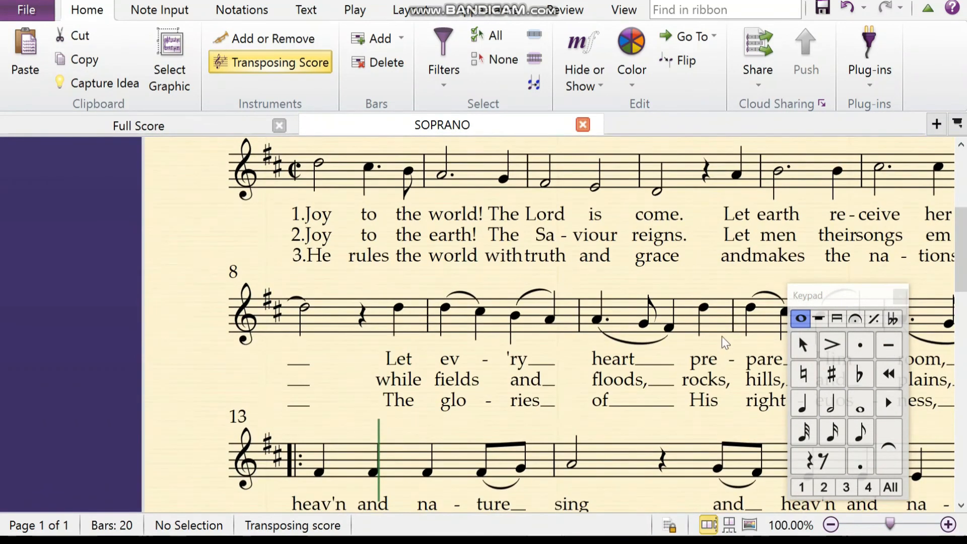
Open the ALTO part alongside the soprano part and show all its music on one page.
{"action": "left_click", "coordinate": [676, 131]}
{"action": "left_click", "coordinate": [736, 218]}
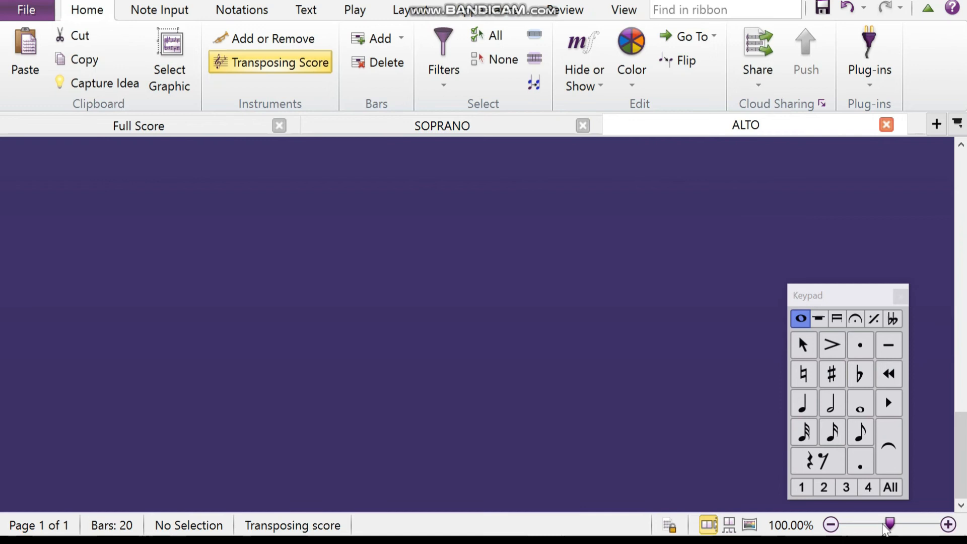
{"action": "left_click_drag", "start_coordinate": [890, 524], "coordinate": [857, 530]}
{"action": "left_click_drag", "start_coordinate": [194, 296], "coordinate": [394, 441]}
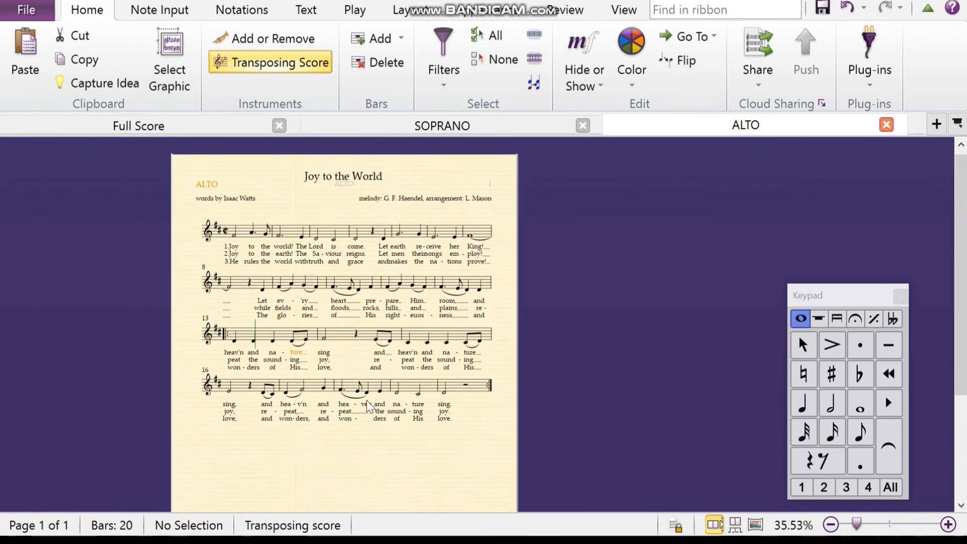
Compare the soprano part with the full score by switching between them.
{"action": "left_click", "coordinate": [433, 126]}
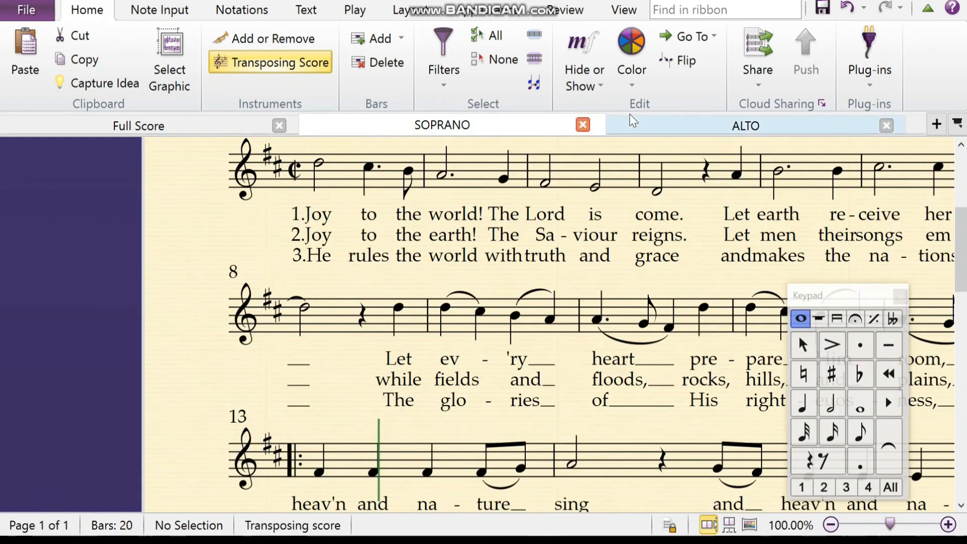
{"action": "left_click", "coordinate": [624, 120]}
{"action": "left_click", "coordinate": [193, 119]}
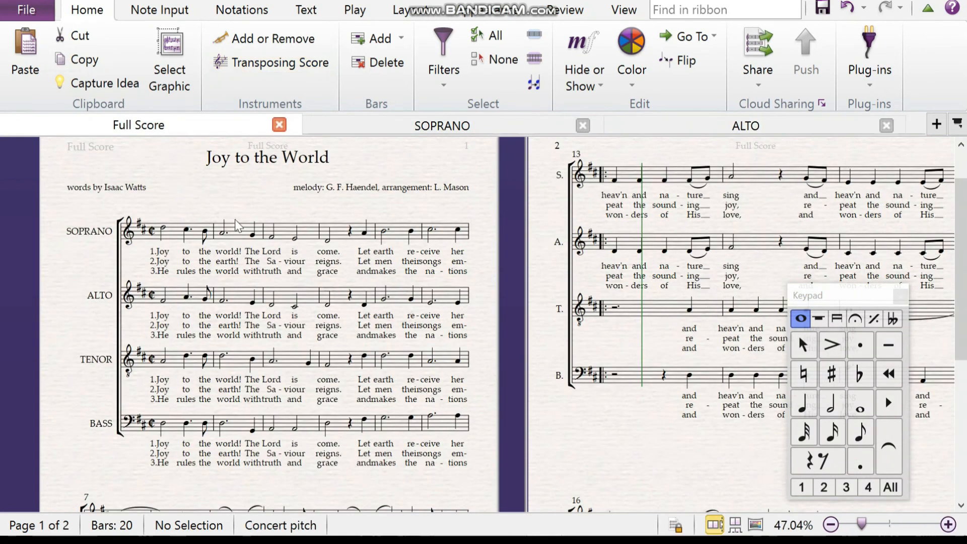
{"action": "left_click", "coordinate": [385, 123]}
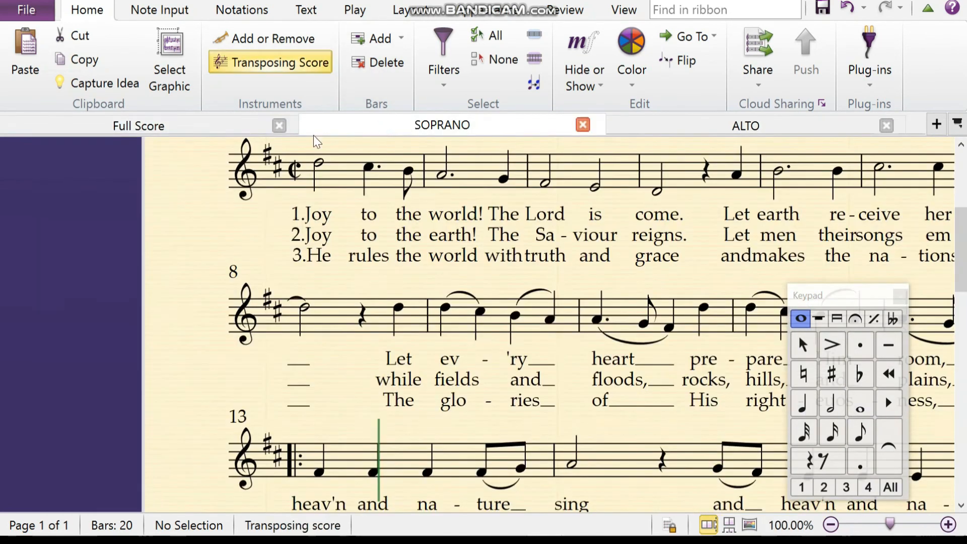
Switch to the full score and examine the settings for exporting it as a MIDI file.
{"action": "left_click", "coordinate": [95, 128]}
{"action": "left_click", "coordinate": [37, 14]}
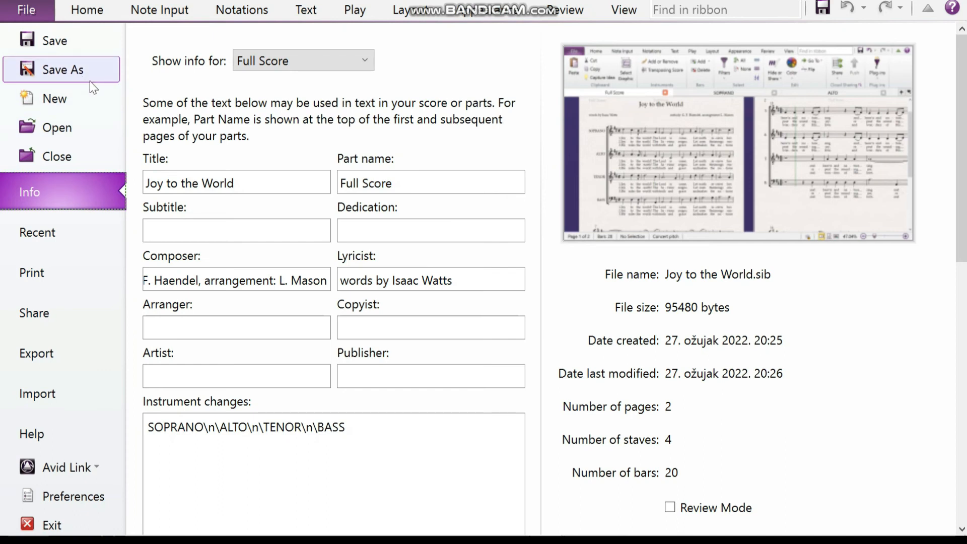
{"action": "left_click", "coordinate": [50, 359]}
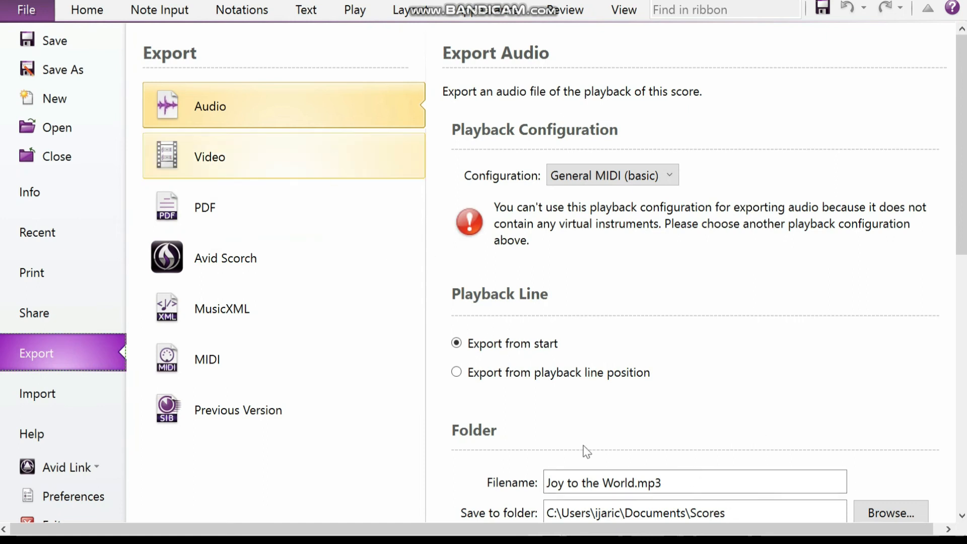
{"action": "left_click", "coordinate": [232, 354]}
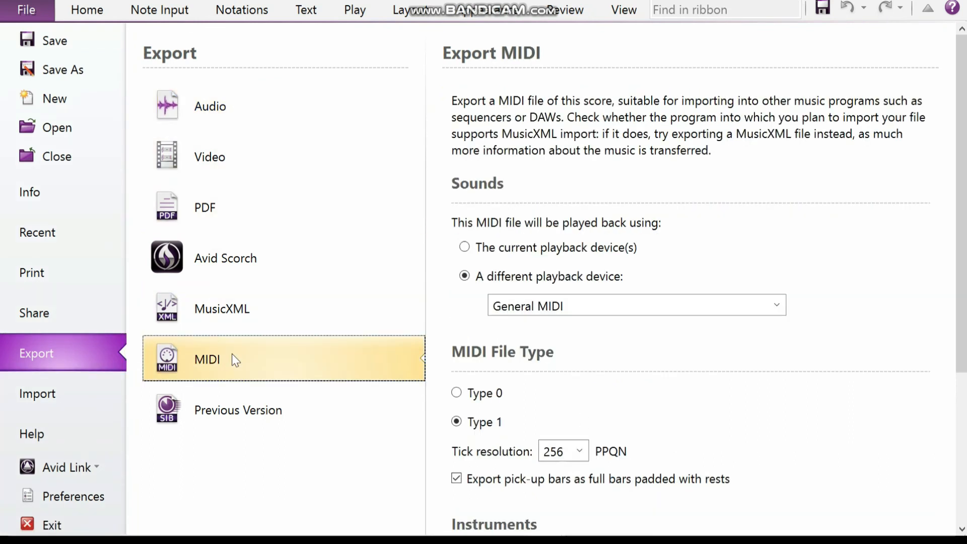
{"action": "scroll", "coordinate": [760, 375], "scroll_direction": "down", "scroll_amount": 5}
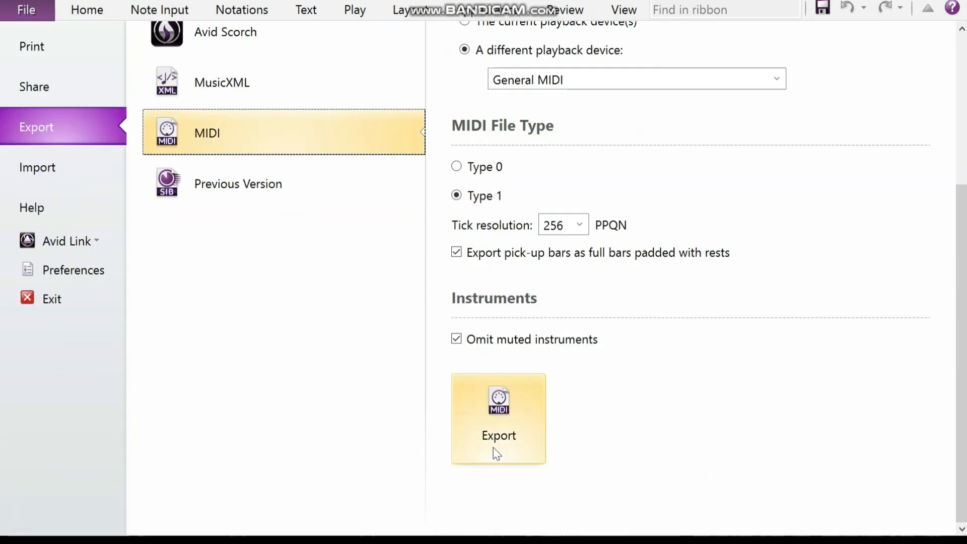
{"action": "scroll", "coordinate": [821, 339], "scroll_direction": "up", "scroll_amount": 5}
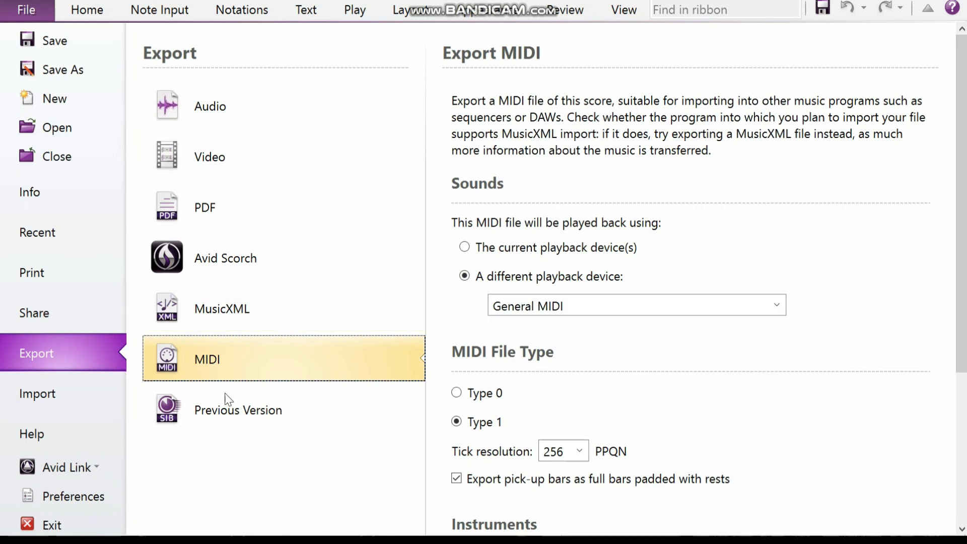
Examine the file types offered for exporting the score to a previous version of Sibelius.
{"action": "left_click", "coordinate": [237, 418]}
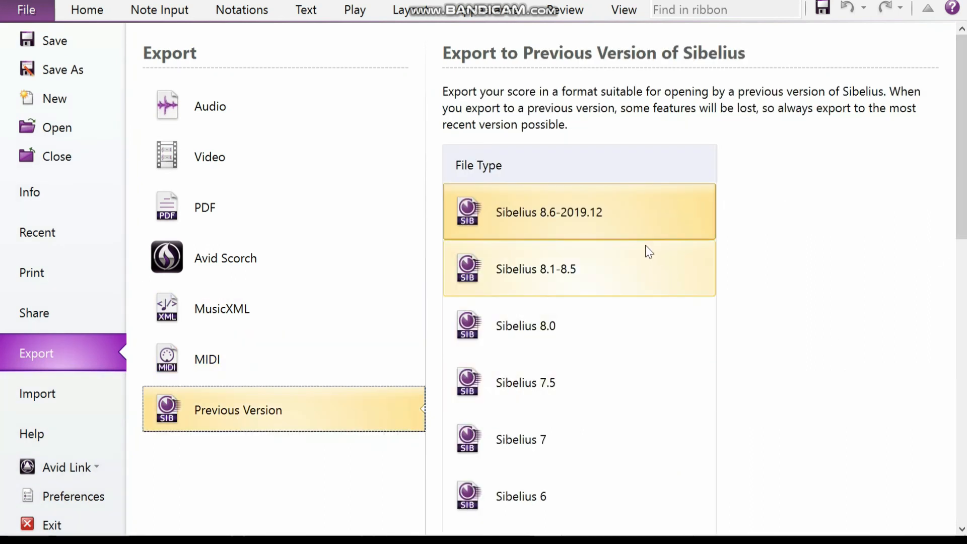
{"action": "scroll", "coordinate": [645, 249], "scroll_direction": "down", "scroll_amount": 15}
{"action": "scroll", "coordinate": [645, 249], "scroll_direction": "up", "scroll_amount": 12}
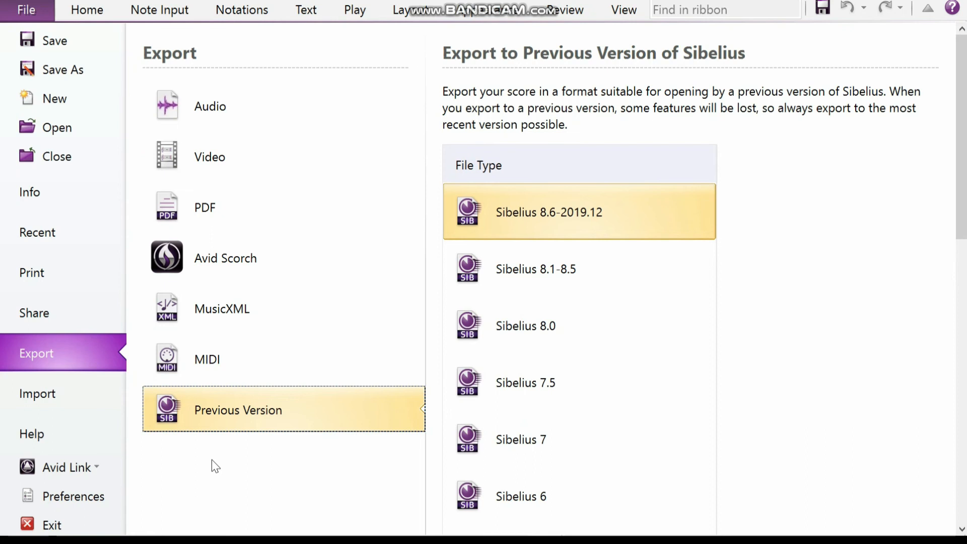
Examine the PDF export settings, including the score and parts choices, filename wildcards and destination folder.
{"action": "left_click", "coordinate": [224, 213]}
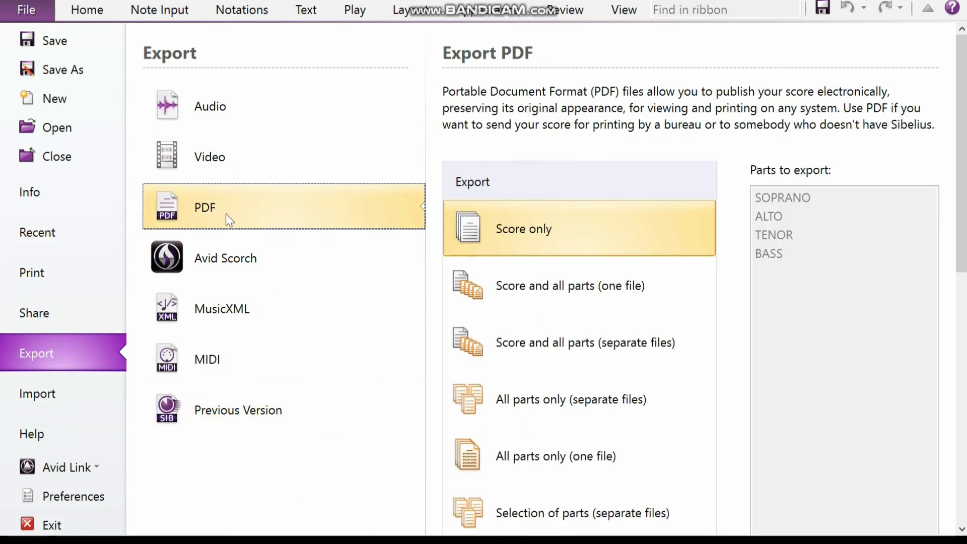
{"action": "scroll", "coordinate": [669, 266], "scroll_direction": "down", "scroll_amount": 2}
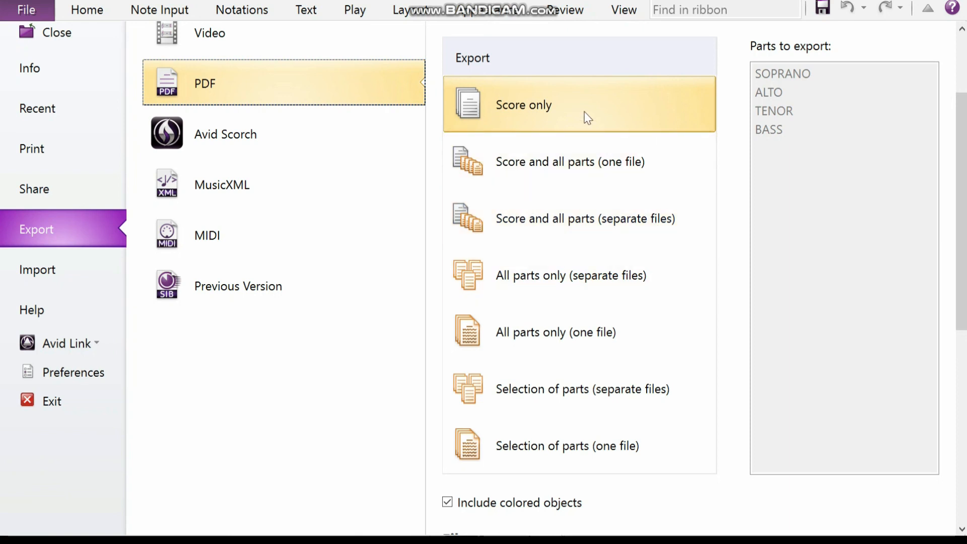
{"action": "scroll", "coordinate": [611, 304], "scroll_direction": "down", "scroll_amount": 5}
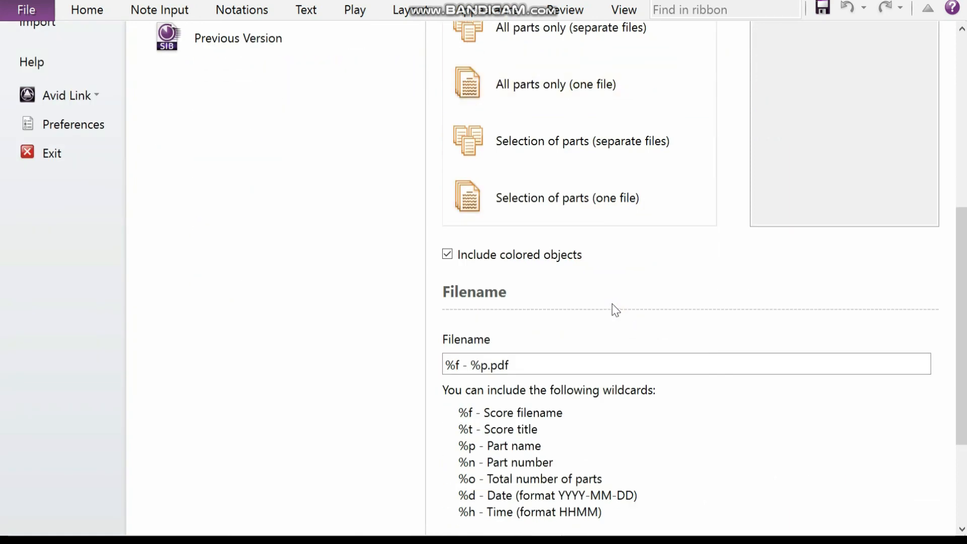
{"action": "scroll", "coordinate": [609, 276], "scroll_direction": "down", "scroll_amount": 2}
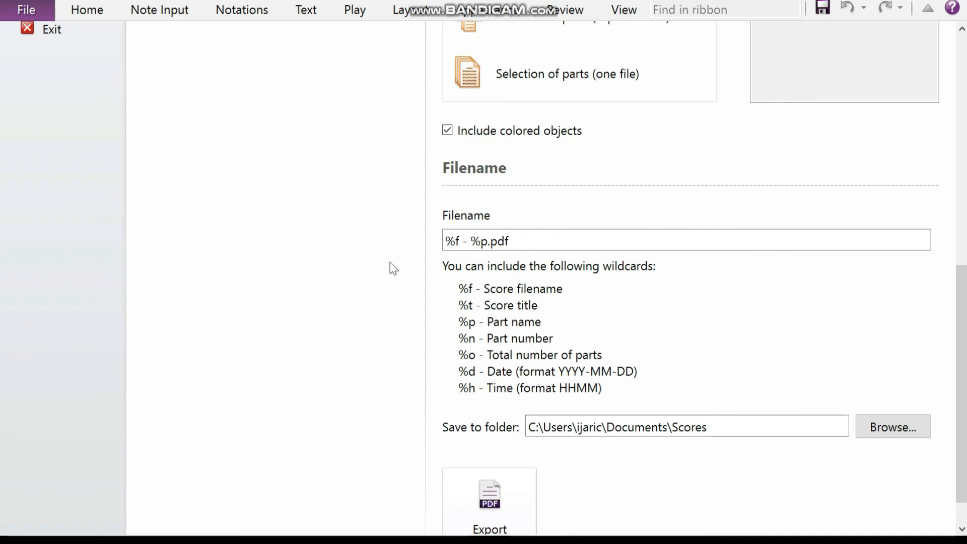
{"action": "scroll", "coordinate": [440, 391], "scroll_direction": "up", "scroll_amount": 10}
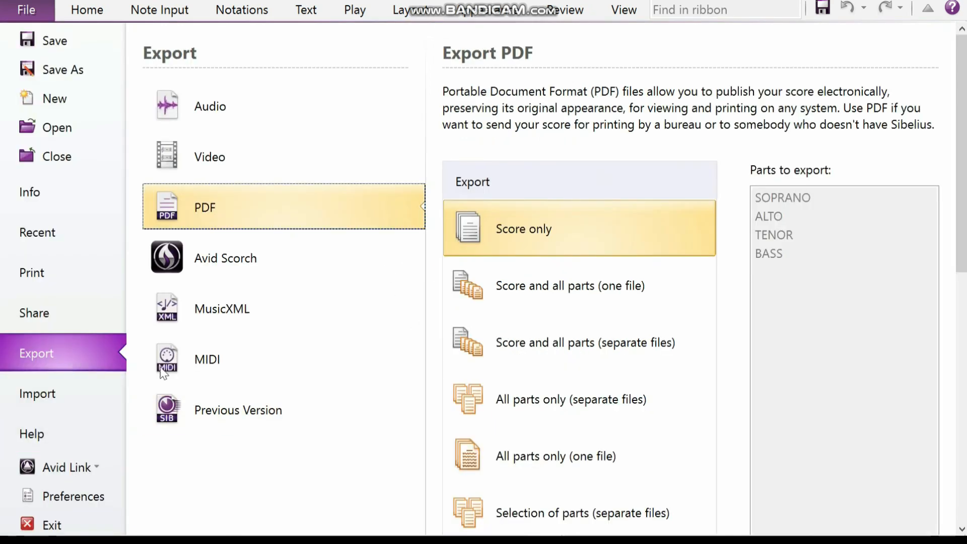
Revisit the MIDI, previous-version and PDF export options, and return to the full score.
{"action": "left_click", "coordinate": [226, 360]}
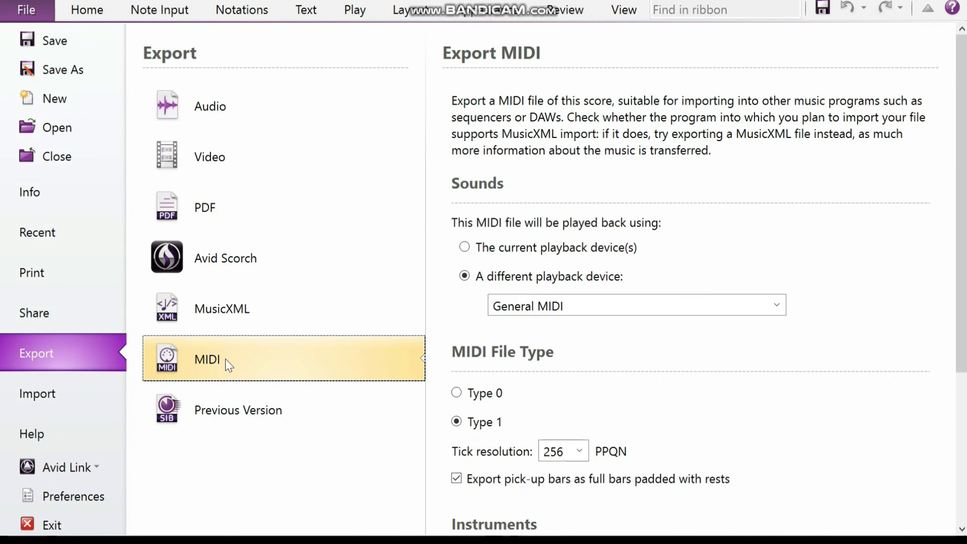
{"action": "left_click", "coordinate": [292, 406]}
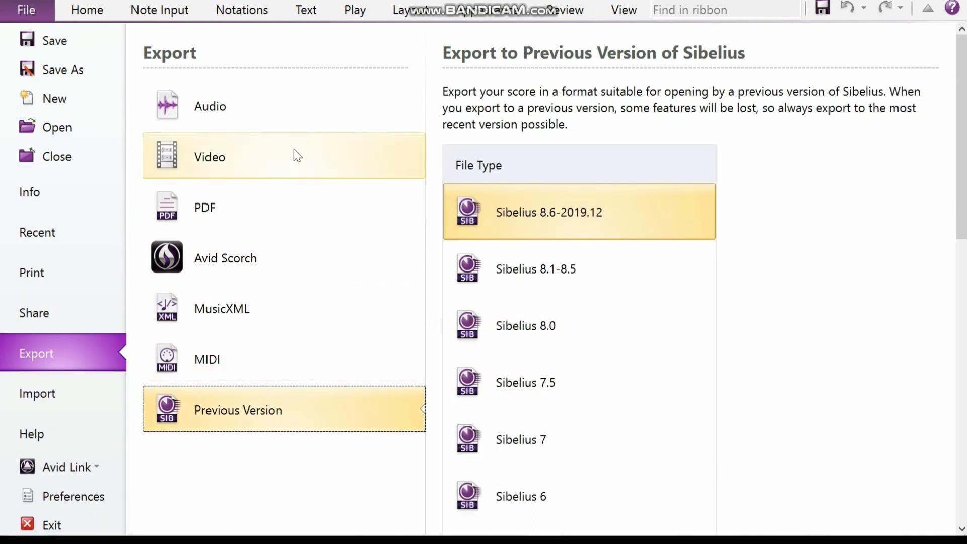
{"action": "left_click", "coordinate": [292, 224]}
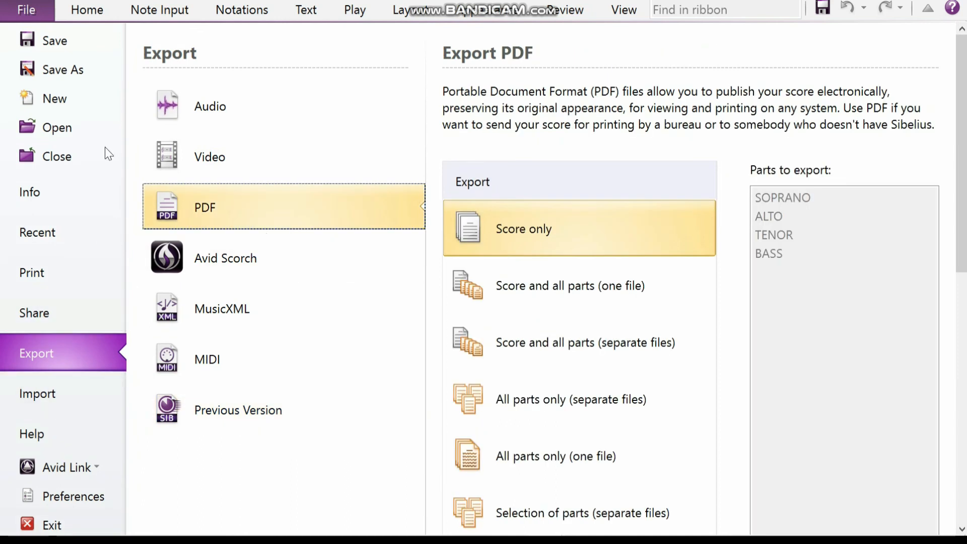
{"action": "left_click", "coordinate": [93, 15]}
{"action": "left_click", "coordinate": [412, 14]}
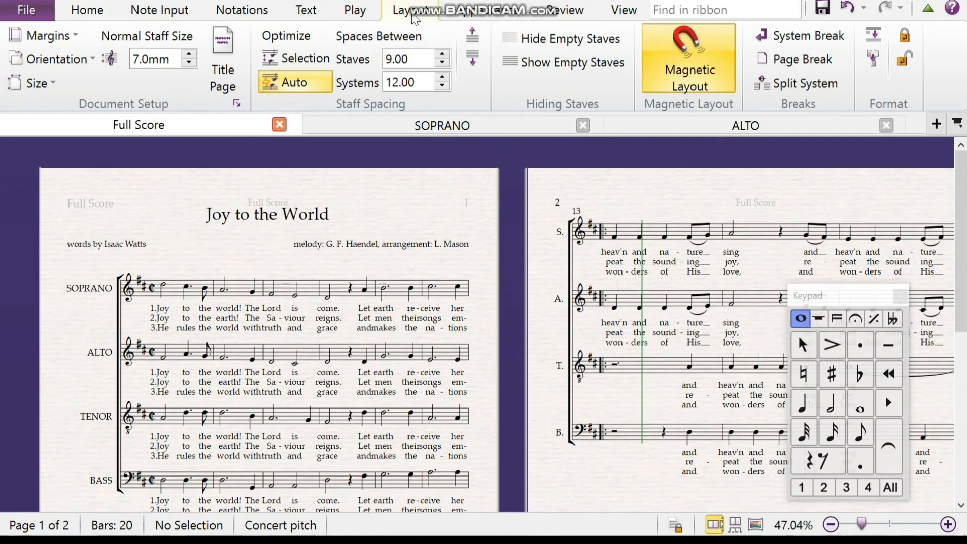
{"action": "left_click", "coordinate": [471, 18]}
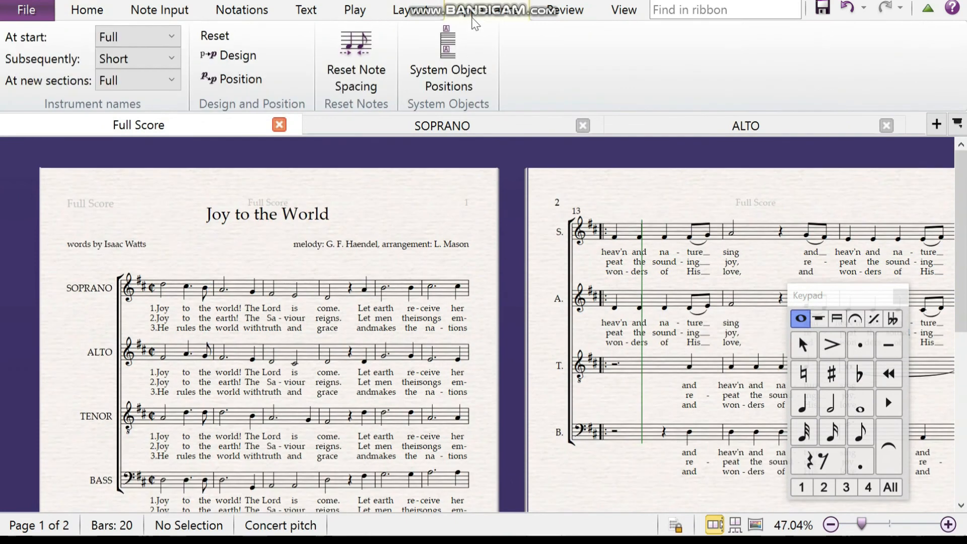
{"action": "left_click", "coordinate": [564, 10]}
{"action": "left_click", "coordinate": [611, 13]}
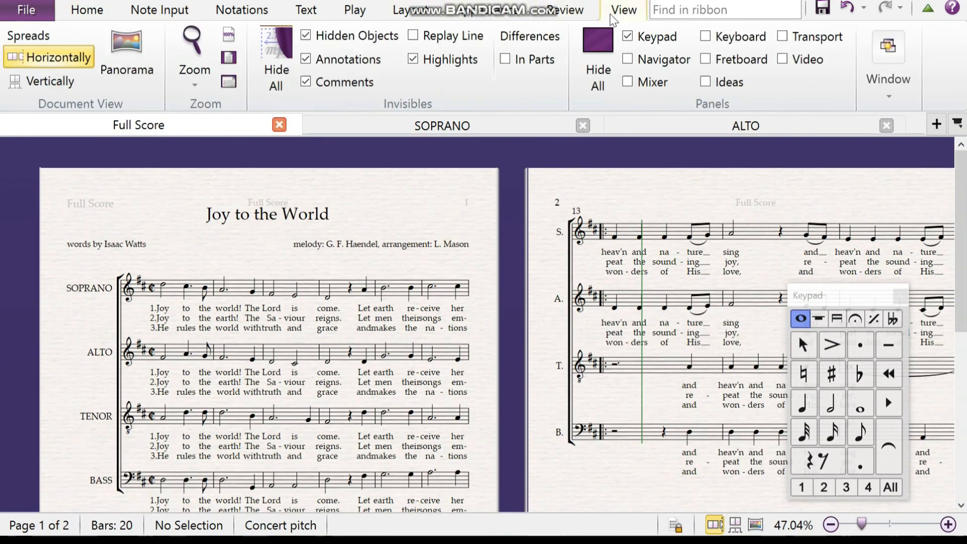
{"action": "left_click", "coordinate": [487, 18]}
{"action": "left_click", "coordinate": [306, 11]}
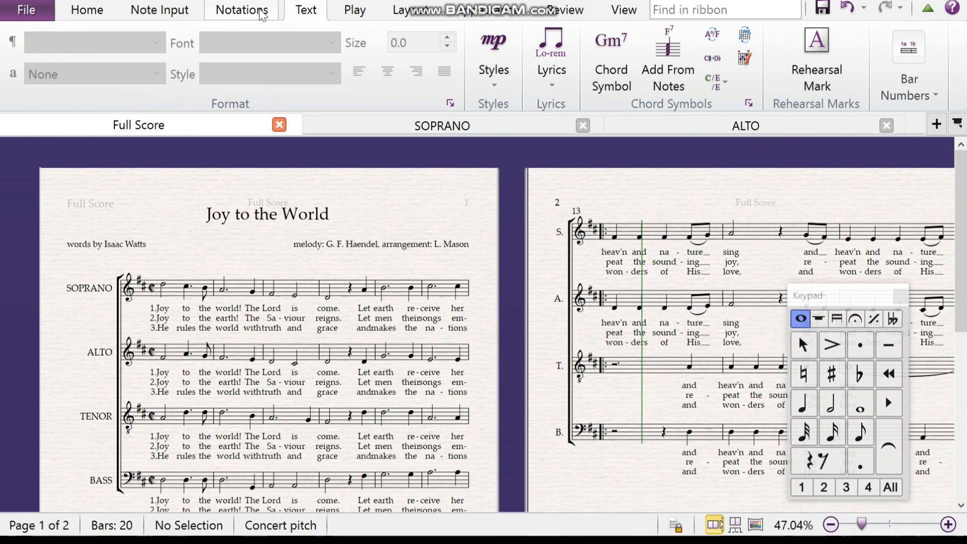
{"action": "left_click", "coordinate": [193, 15]}
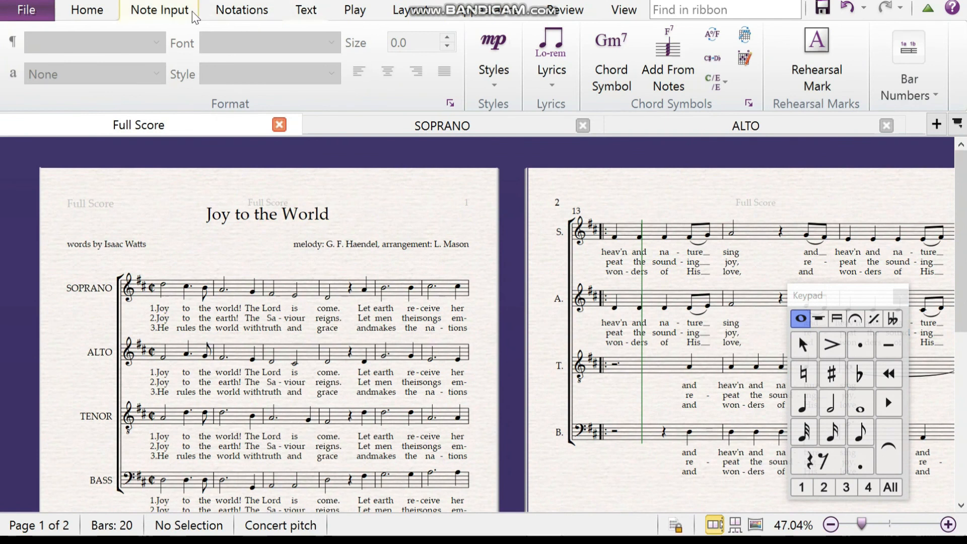
{"action": "left_click", "coordinate": [87, 11]}
Look over the finished full score, from the title and opening system to the lower systems on both pages.
{"action": "scroll", "coordinate": [137, 208], "scroll_direction": "down", "scroll_amount": 2}
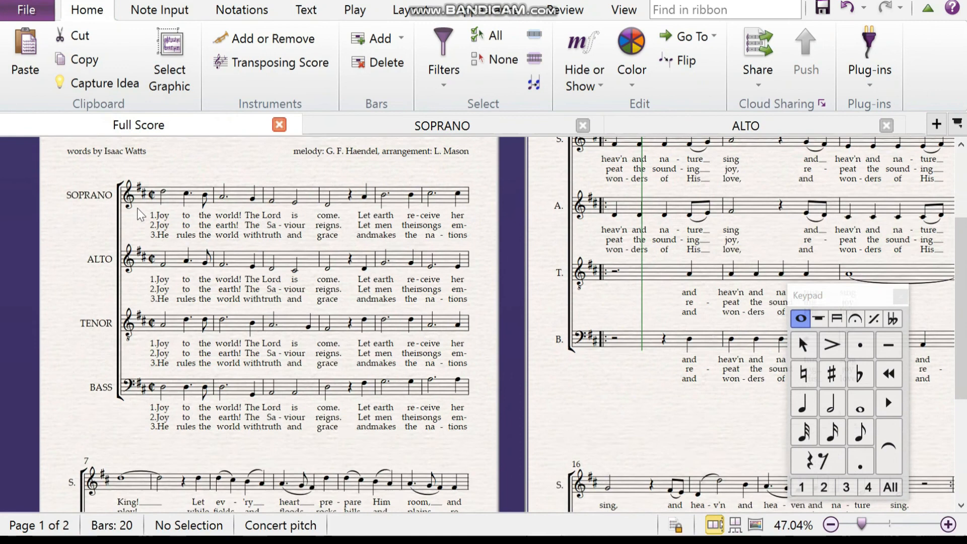
{"action": "scroll", "coordinate": [136, 208], "scroll_direction": "down", "scroll_amount": 5}
{"action": "scroll", "coordinate": [137, 207], "scroll_direction": "up", "scroll_amount": 7}
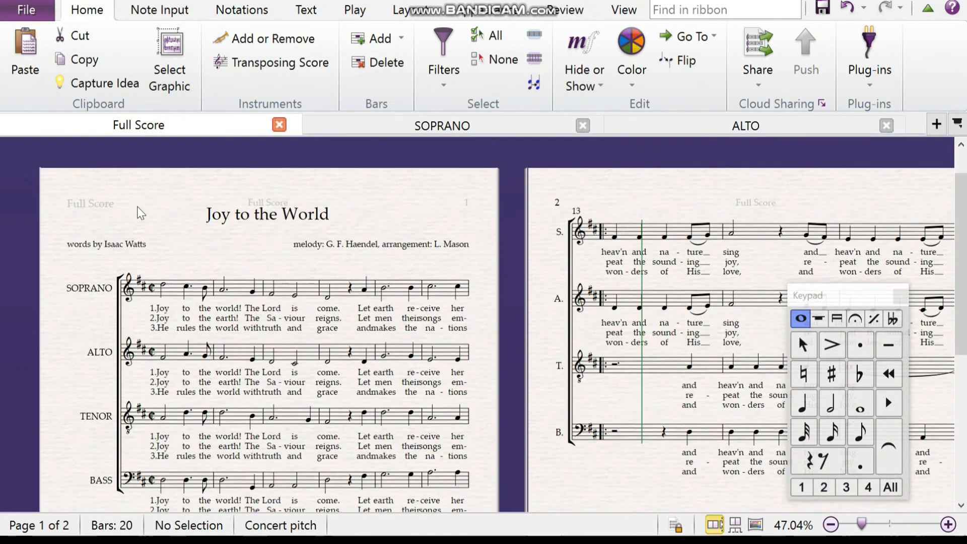
{"action": "scroll", "coordinate": [137, 206], "scroll_direction": "down", "scroll_amount": 6}
{"action": "scroll", "coordinate": [137, 206], "scroll_direction": "up", "scroll_amount": 6}
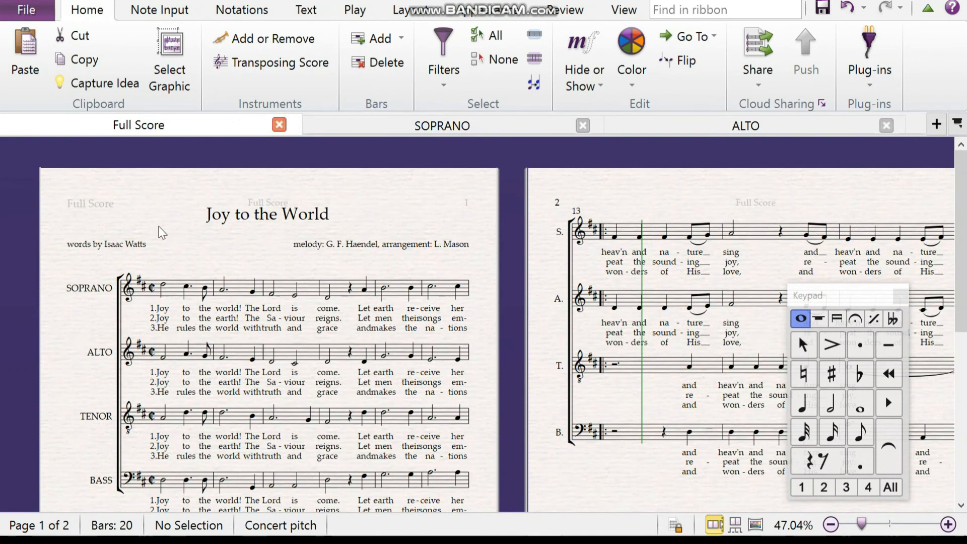
{"action": "scroll", "coordinate": [168, 236], "scroll_direction": "down", "scroll_amount": 6}
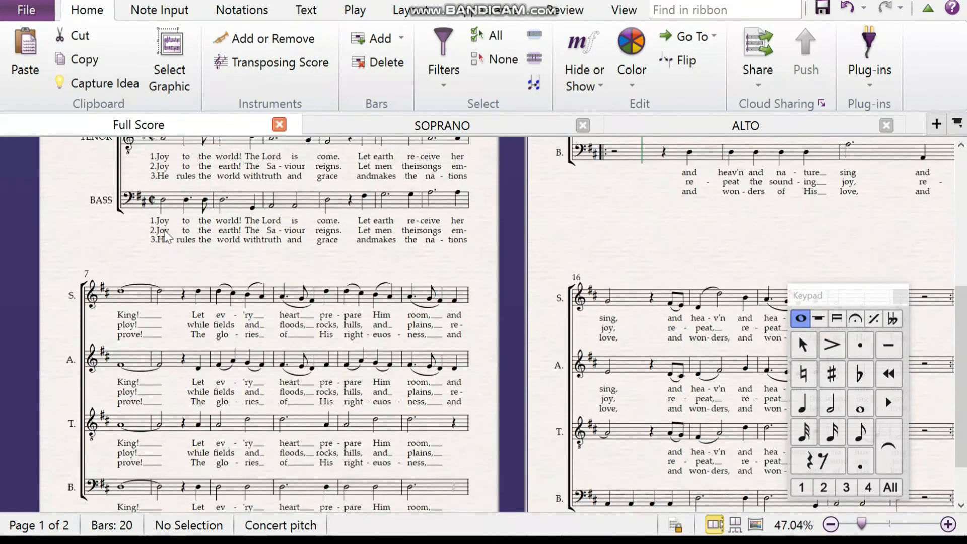
{"action": "scroll", "coordinate": [239, 243], "scroll_direction": "up", "scroll_amount": 6}
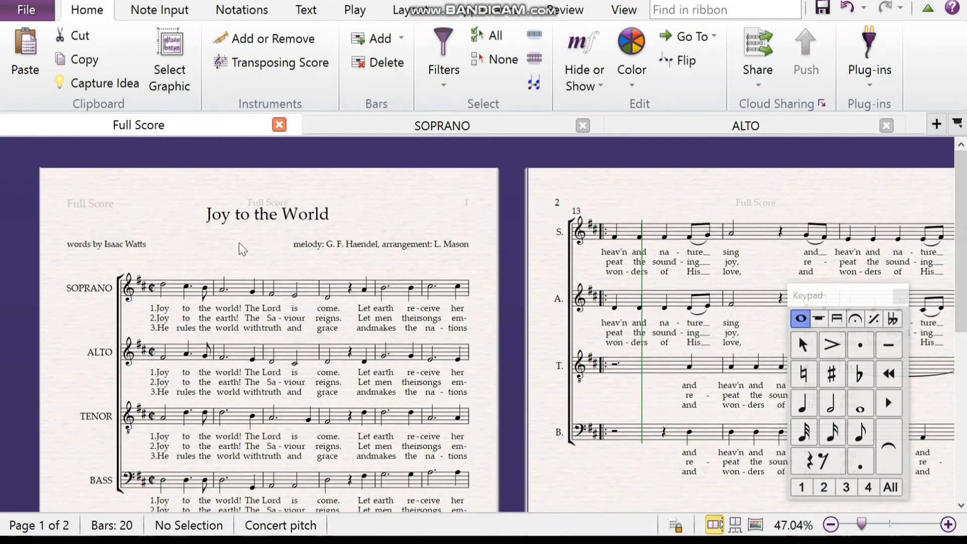
{"action": "left_click_drag", "start_coordinate": [239, 244], "coordinate": [255, 228]}
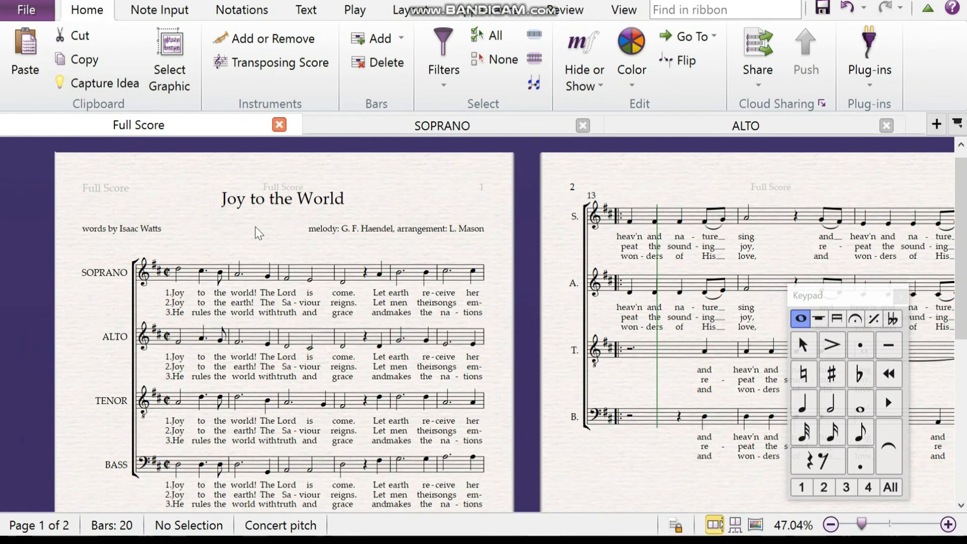